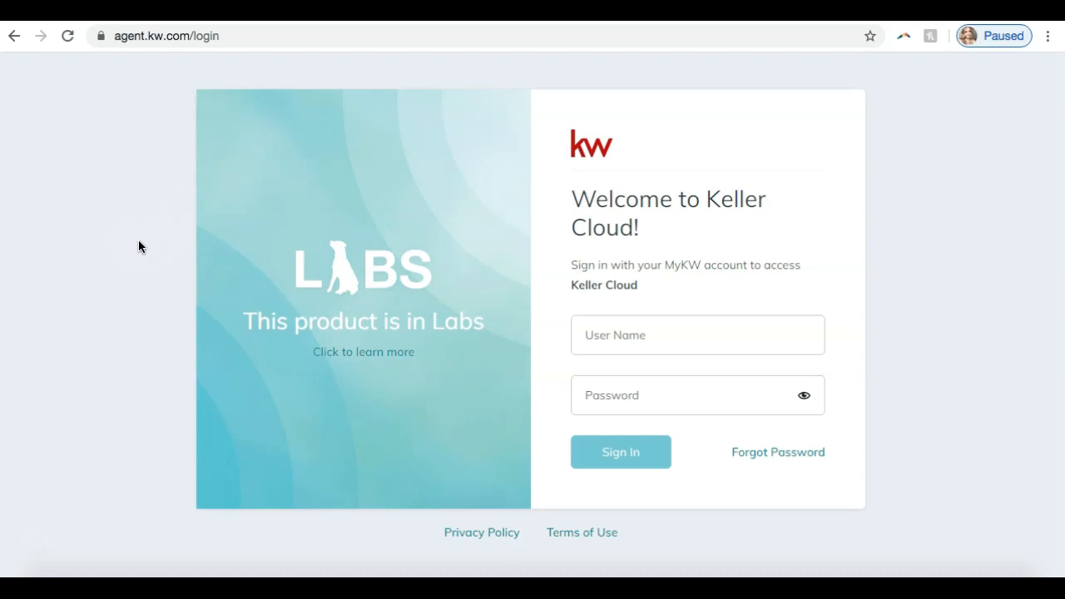
Step: Sign in to Keller Cloud with the account user name and password
click(619, 331)
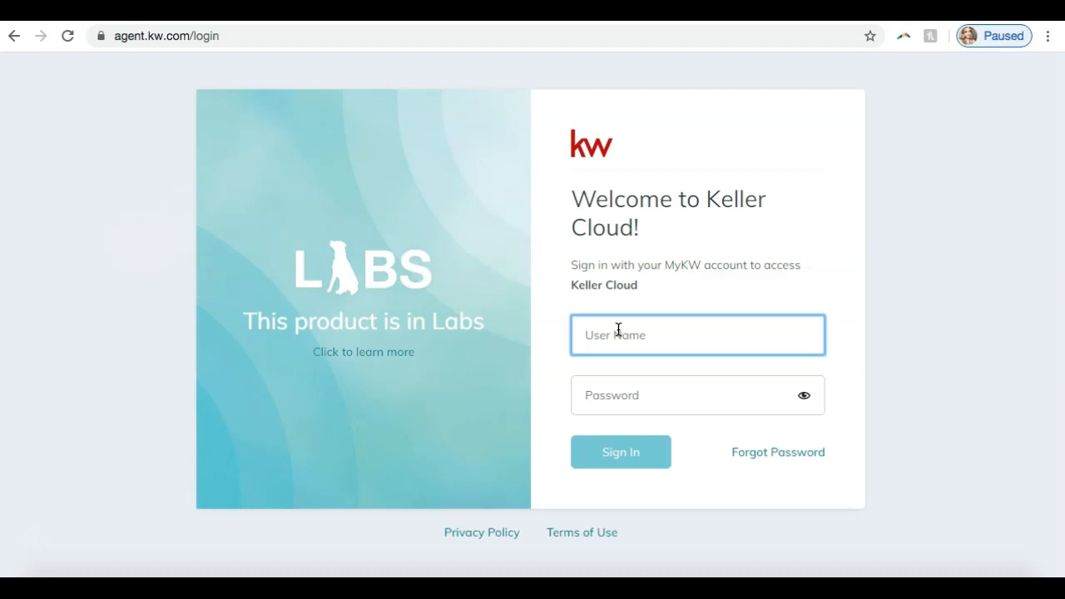
text(sleroy)
key(Tab)
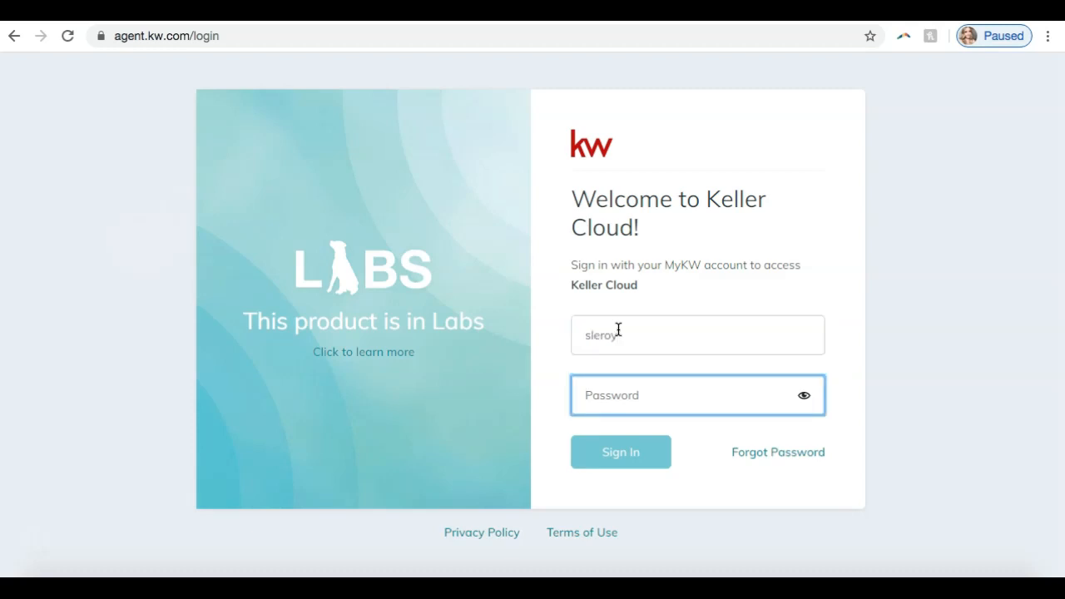
text(•••••••••••)
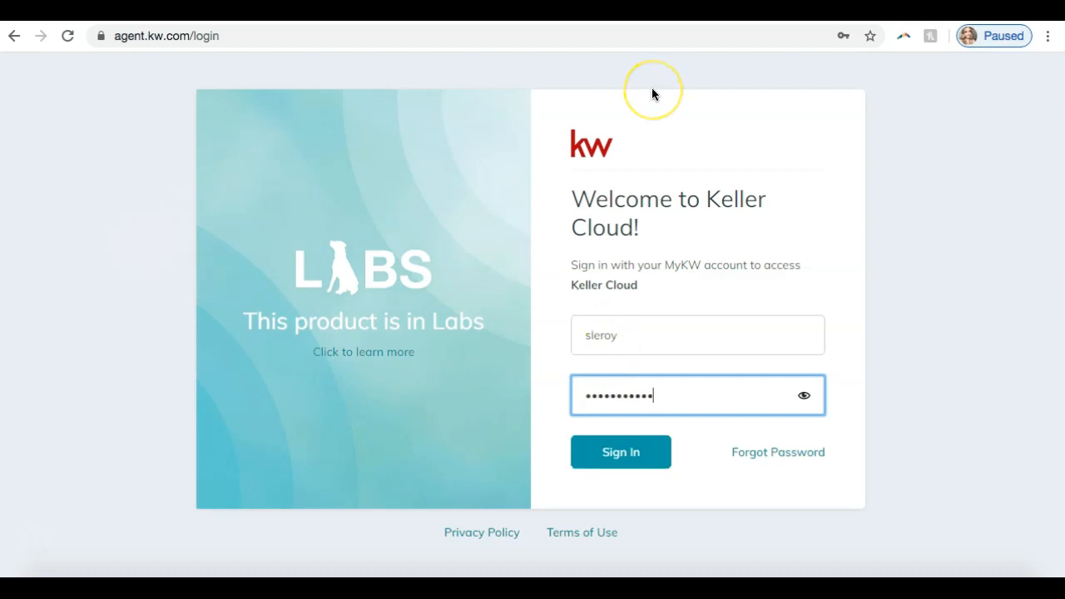
click(586, 449)
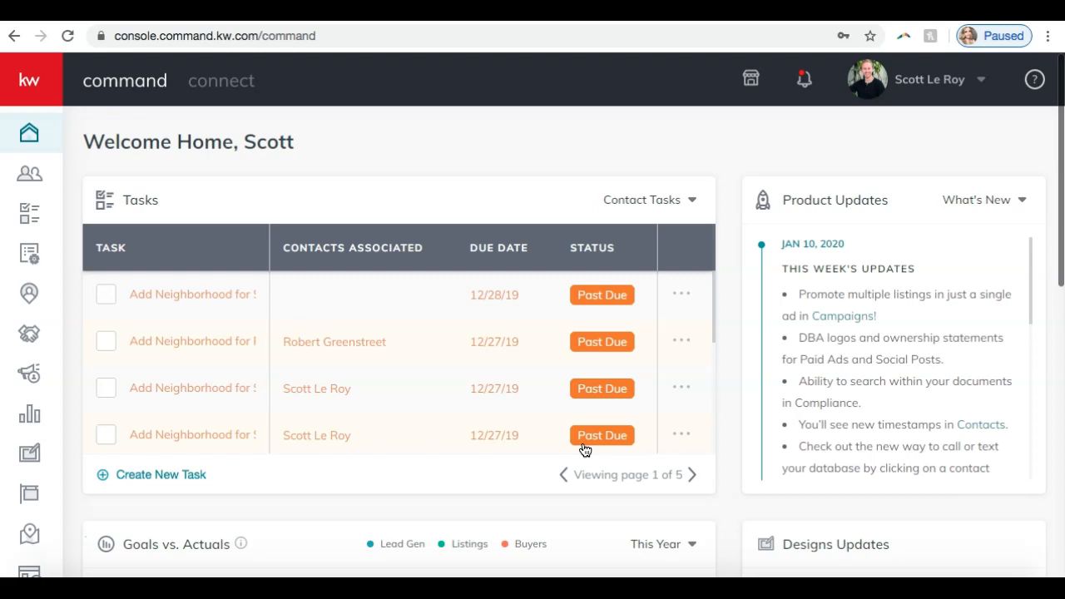
Step: Open the Marketing Profile page within the account's Connect Settings
click(749, 159)
click(926, 84)
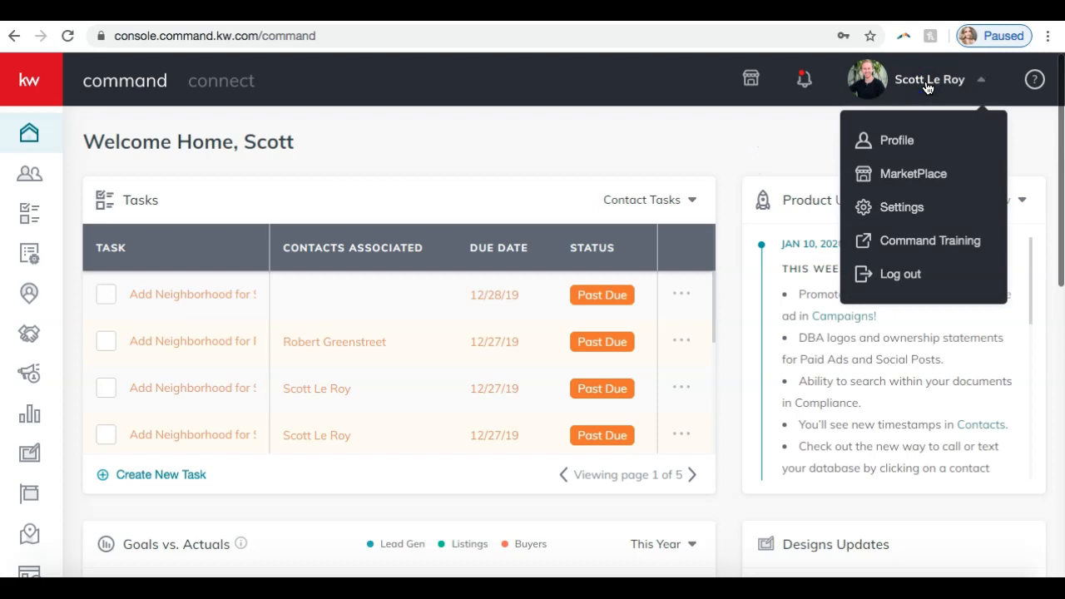
click(902, 207)
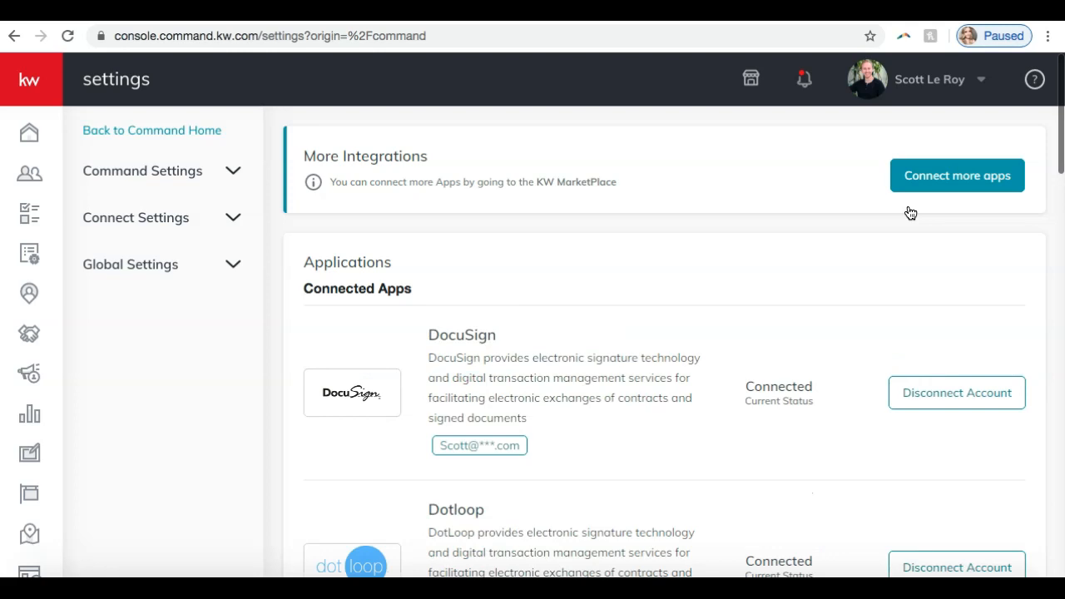
click(158, 221)
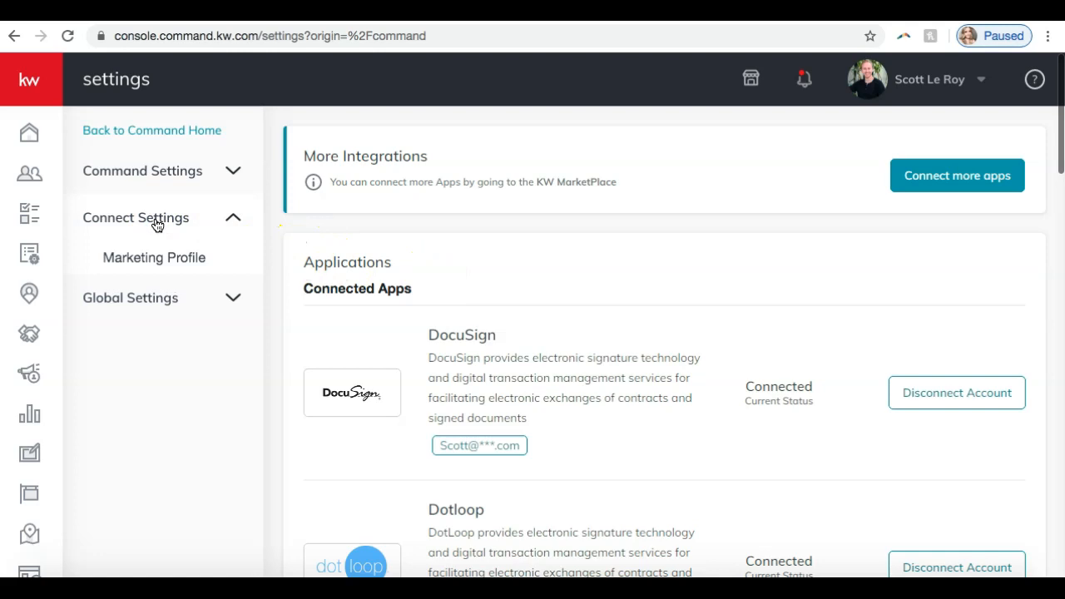
click(148, 254)
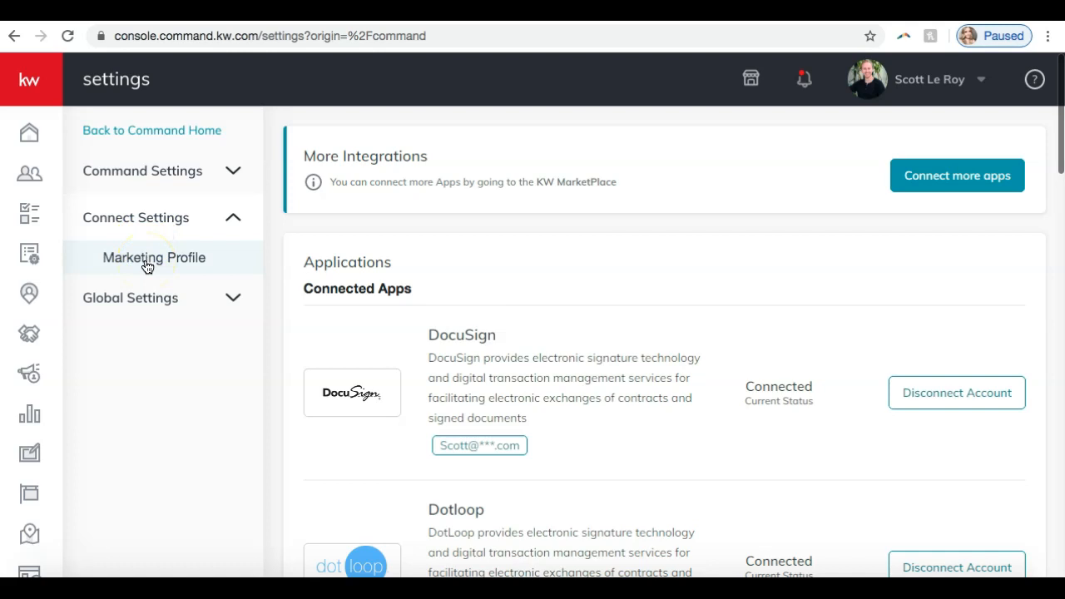
click(147, 265)
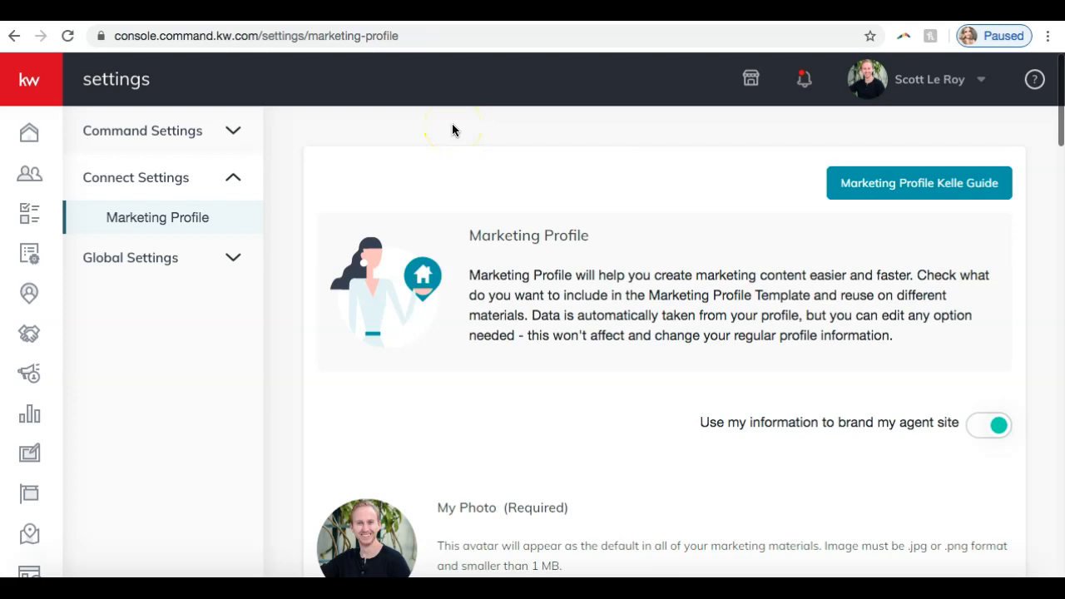
Step: Examine the marketing profile's photo, team logo and personal details, enlarging the Bio box to show its full text
scroll(430, 172, down, 2)
scroll(430, 172, up, 1)
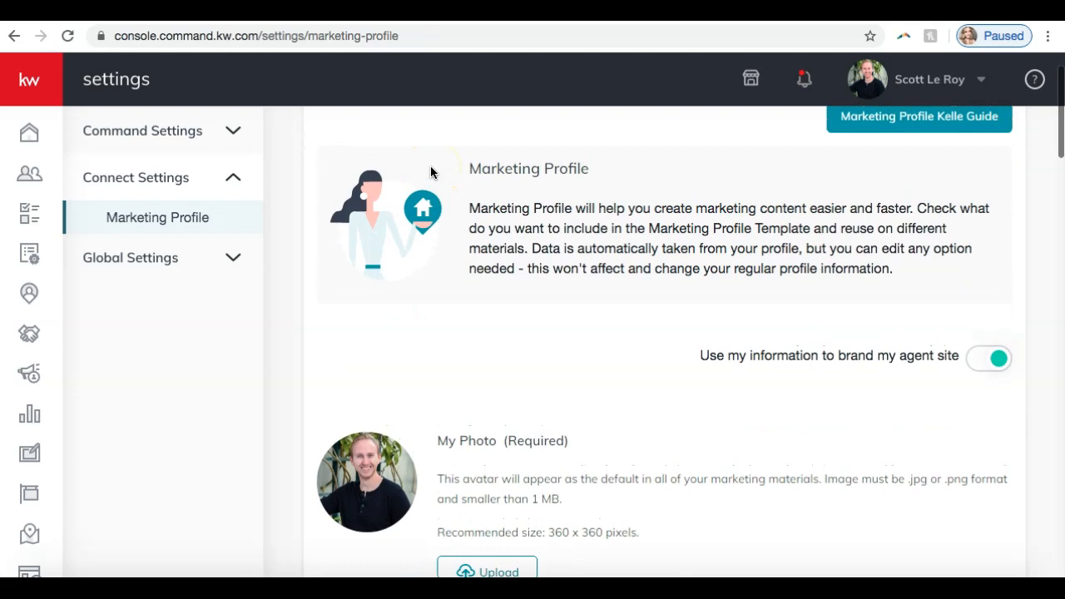
scroll(430, 176, down, 7)
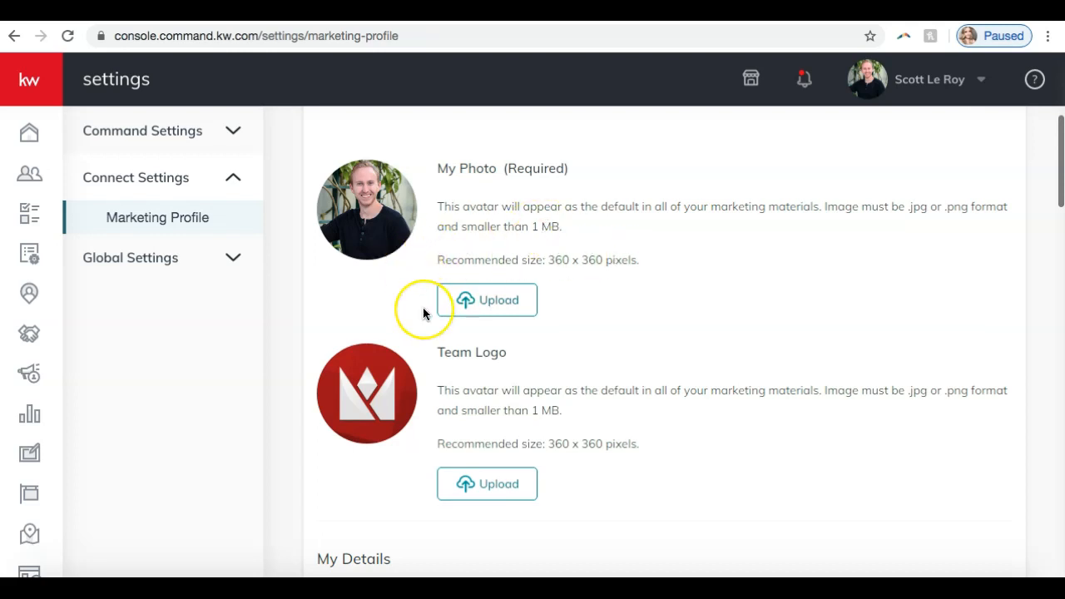
scroll(423, 313, down, 3)
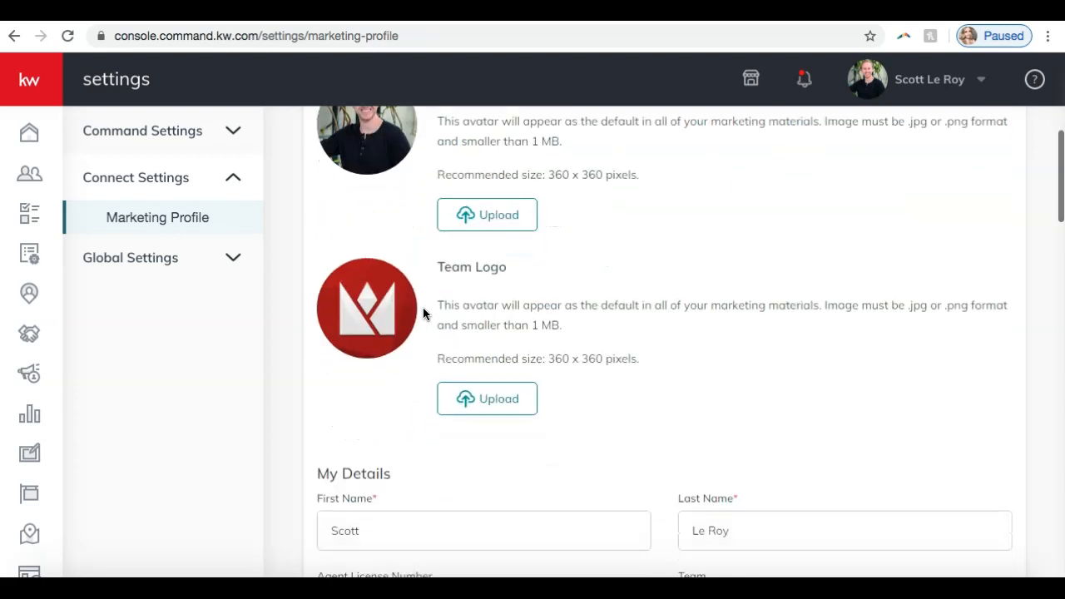
scroll(423, 312, down, 3)
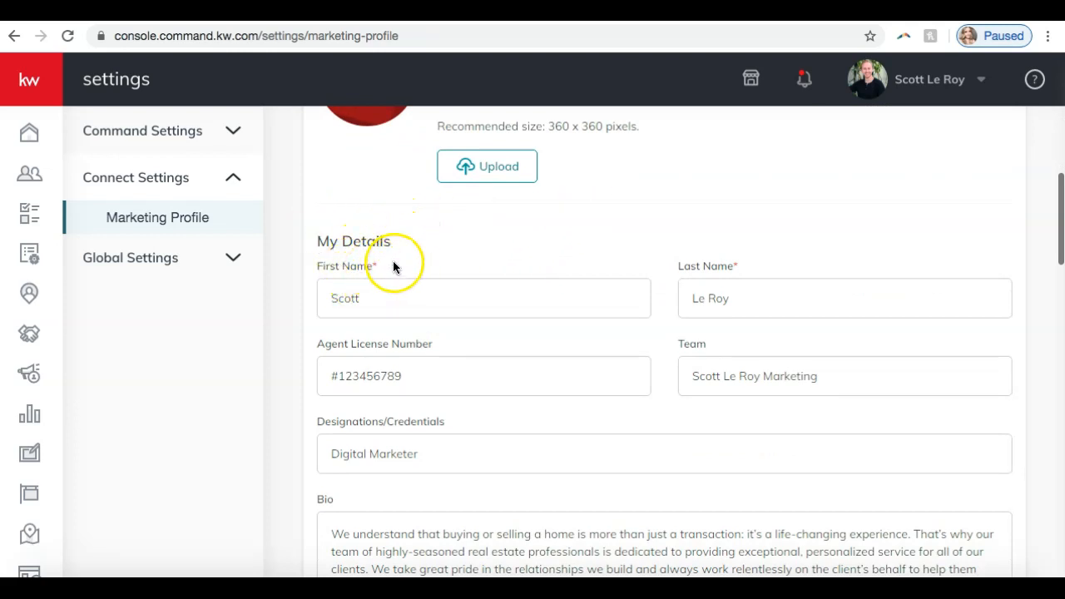
scroll(388, 265, down, 1)
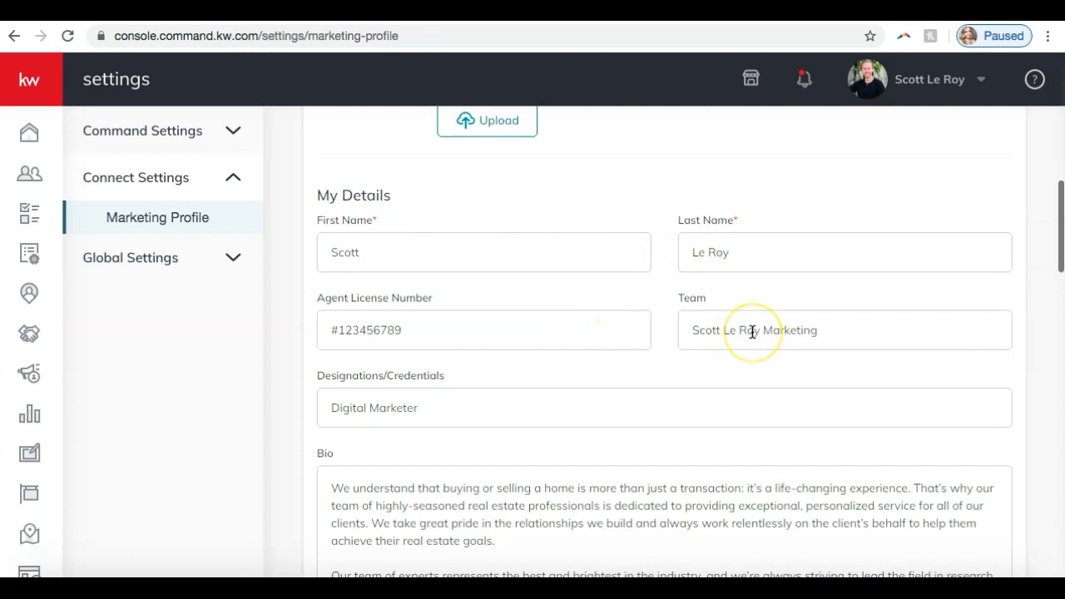
scroll(752, 332, down, 3)
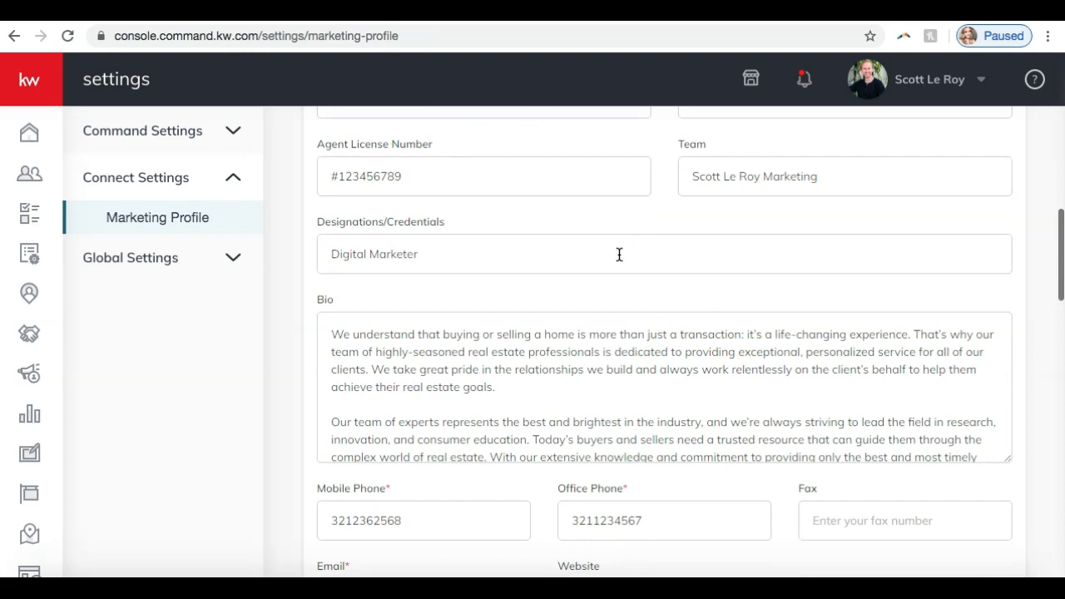
scroll(619, 254, down, 3)
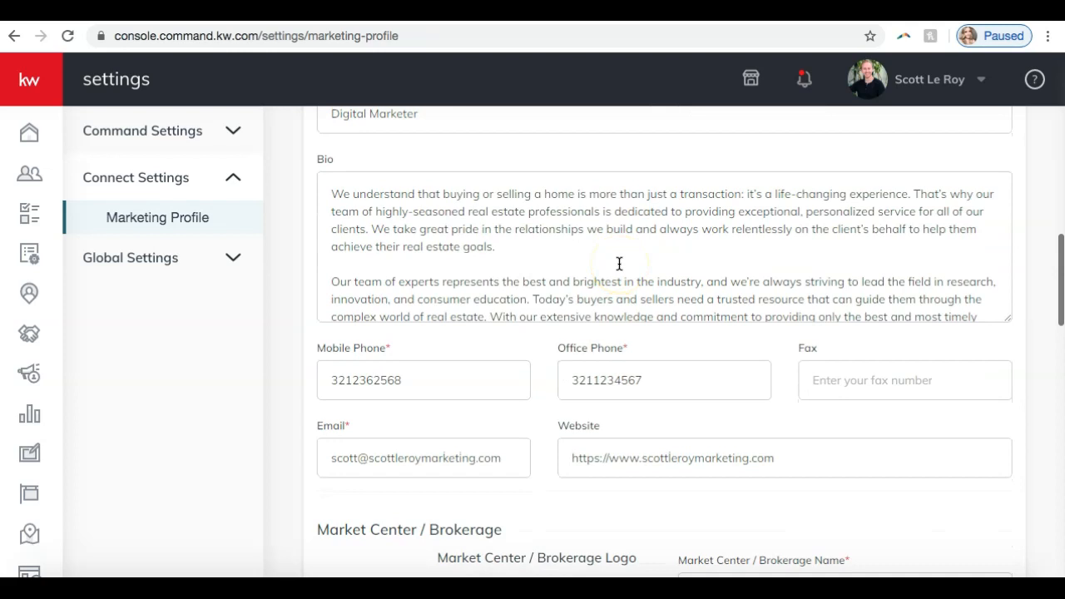
drag(1011, 321, 988, 513)
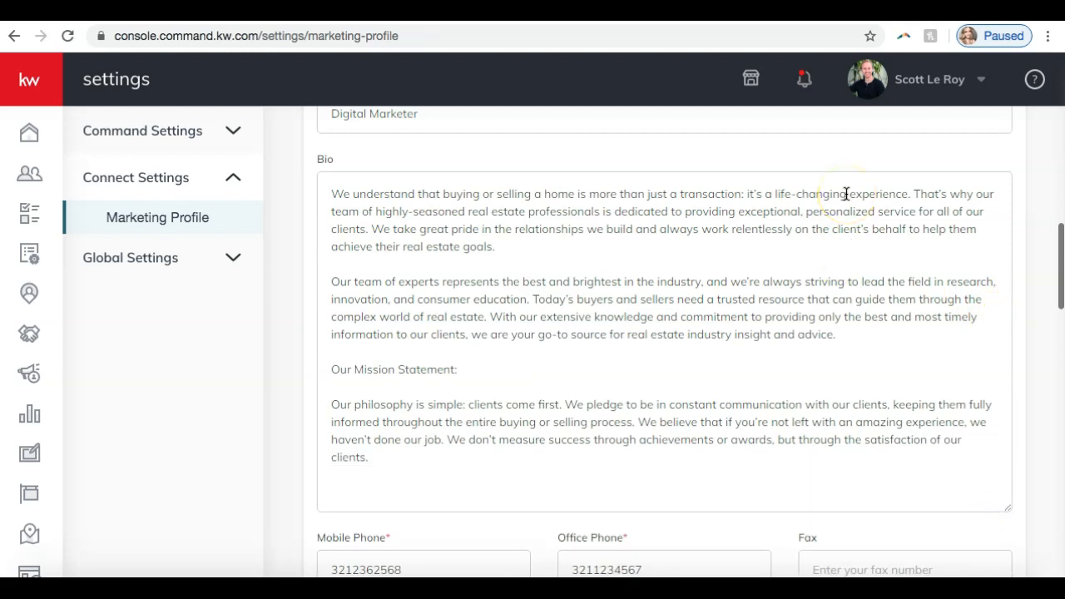
Step: Review the profile's phone, email and website fields and the Market Center / Brokerage logo and details
scroll(846, 194, down, 3)
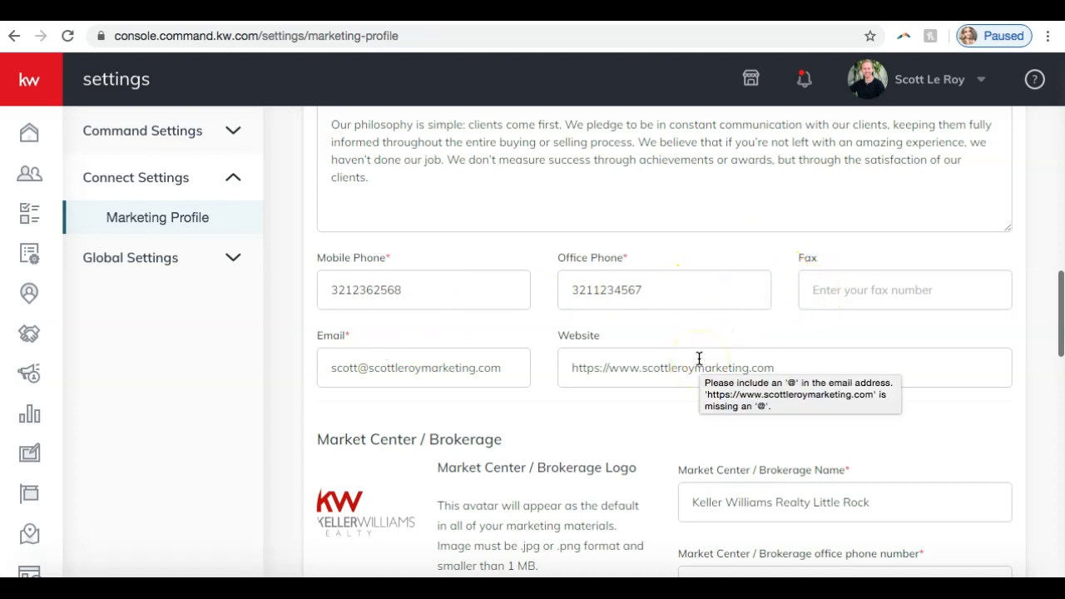
scroll(699, 357, down, 3)
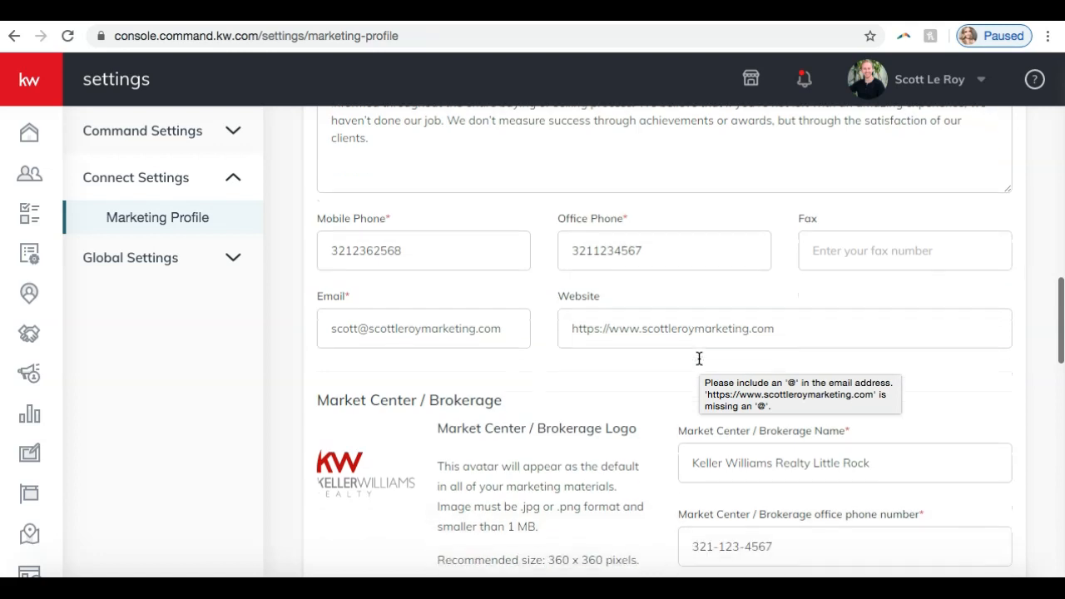
scroll(699, 357, down, 2)
scroll(699, 358, down, 1)
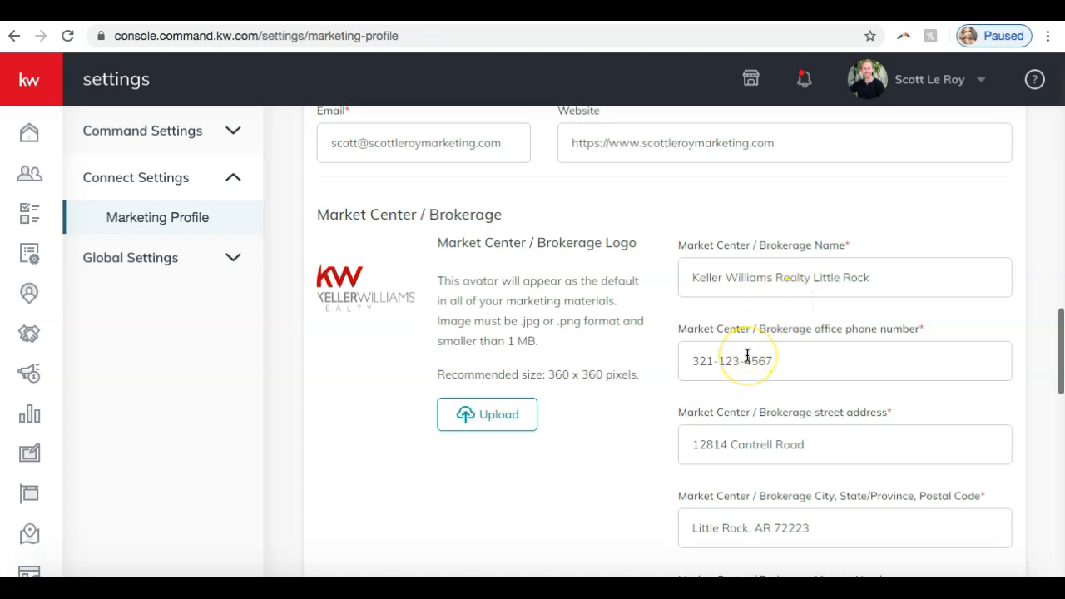
scroll(747, 355, down, 1)
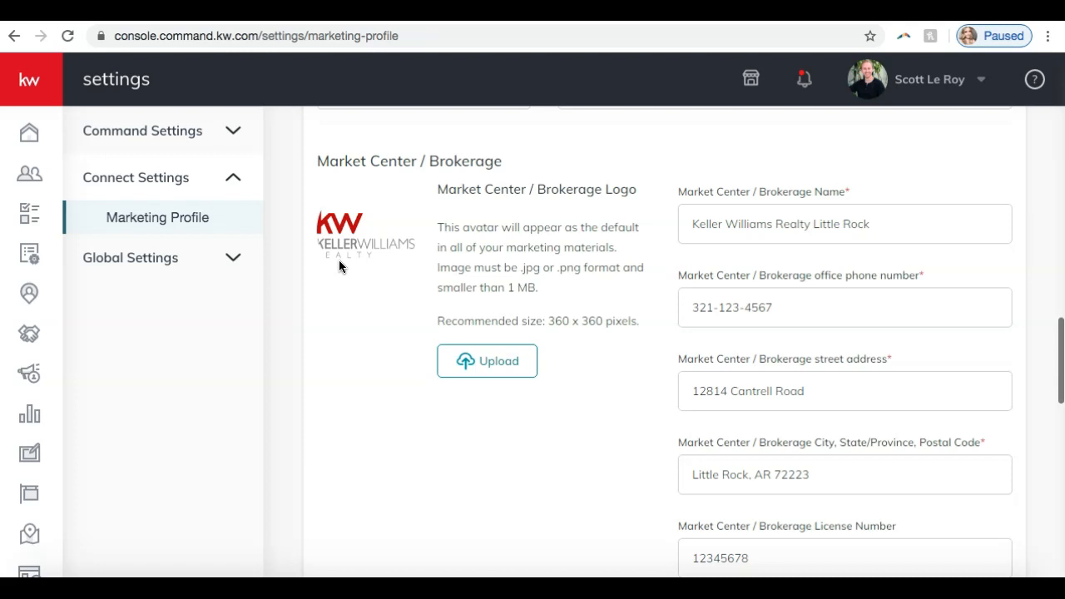
Step: Review the legal footer text, social links, Facebook Pixel ID, Google Analytics ID and branded KW app link
scroll(339, 266, down, 4)
scroll(339, 266, down, 2)
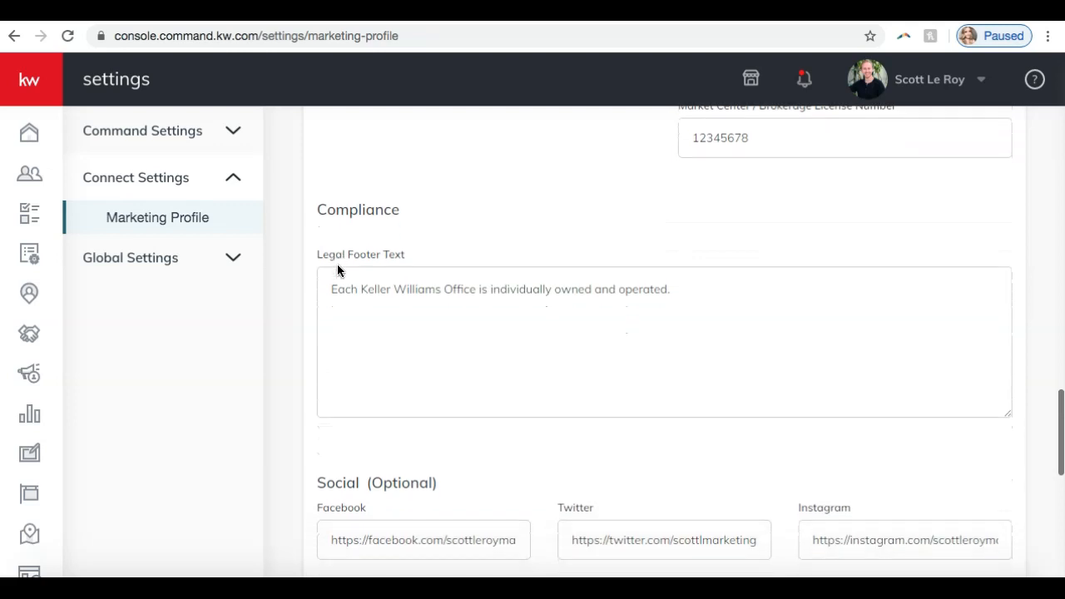
click(339, 289)
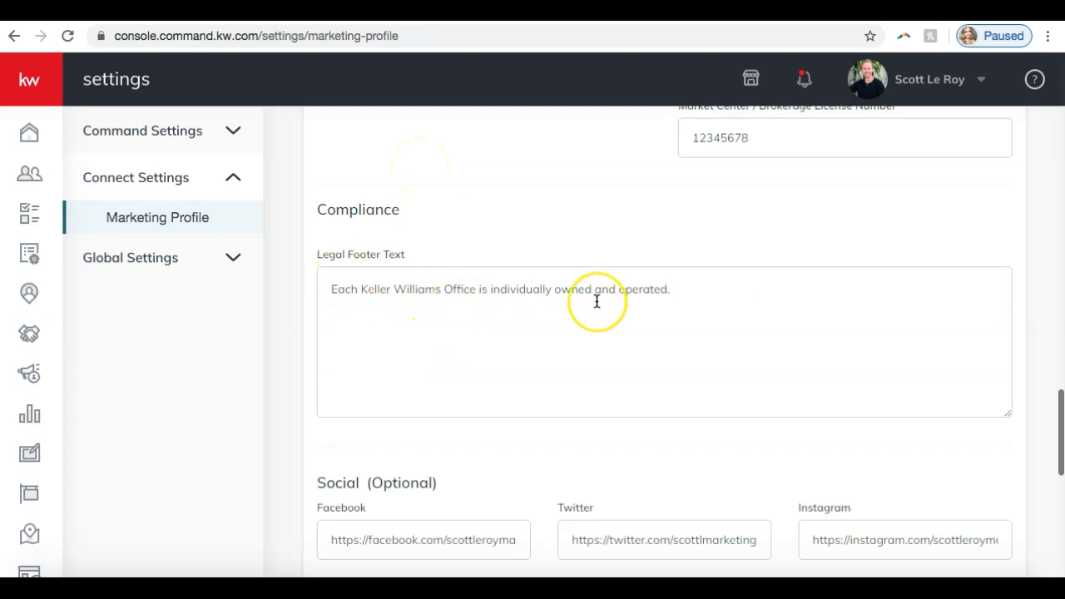
scroll(596, 302, down, 3)
scroll(597, 301, down, 5)
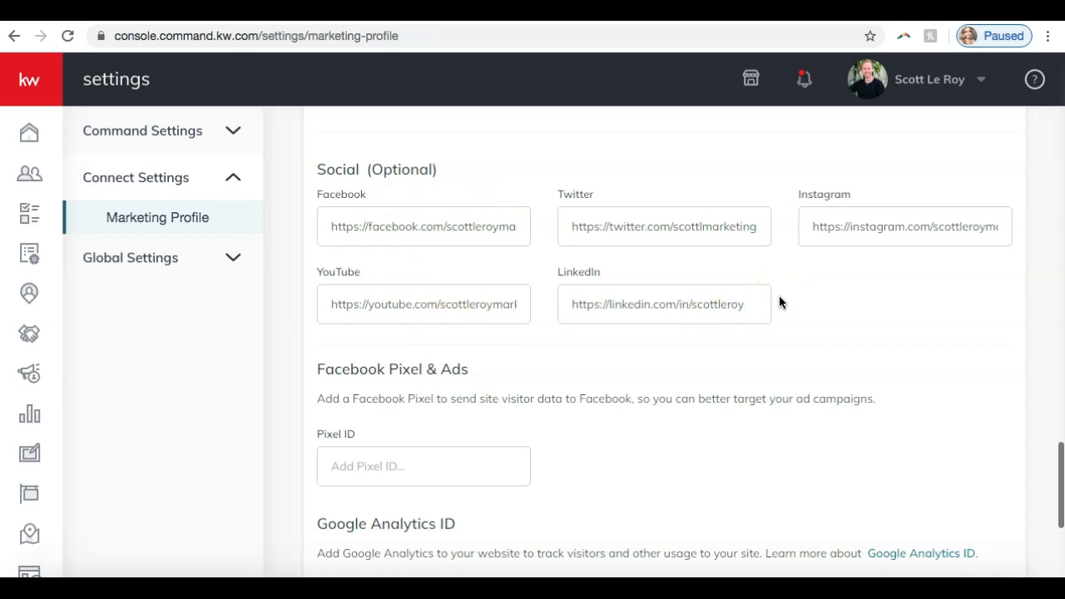
scroll(779, 297, down, 3)
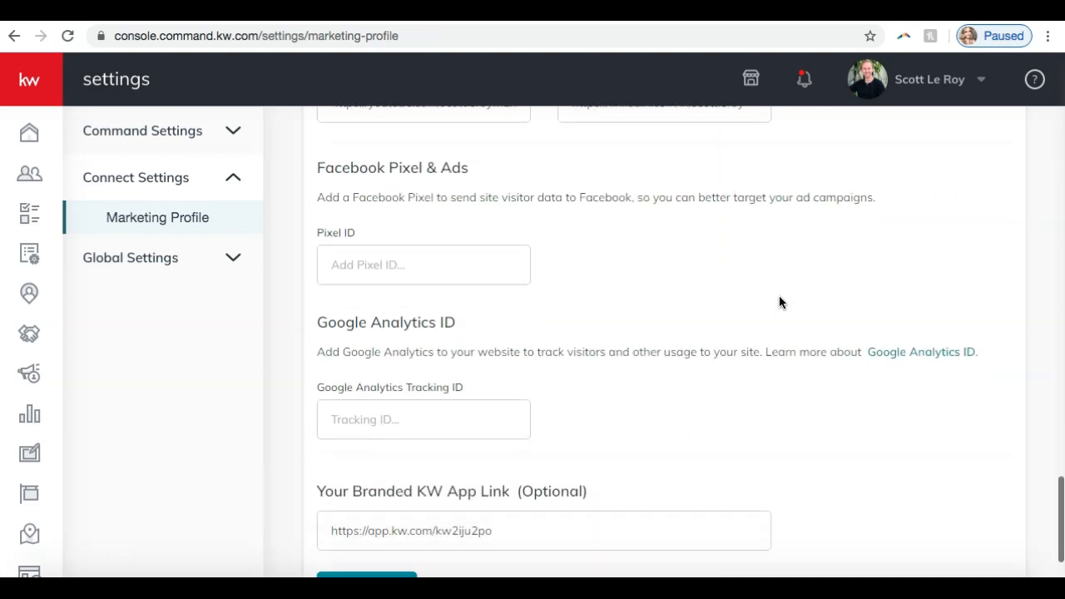
scroll(779, 302, down, 1)
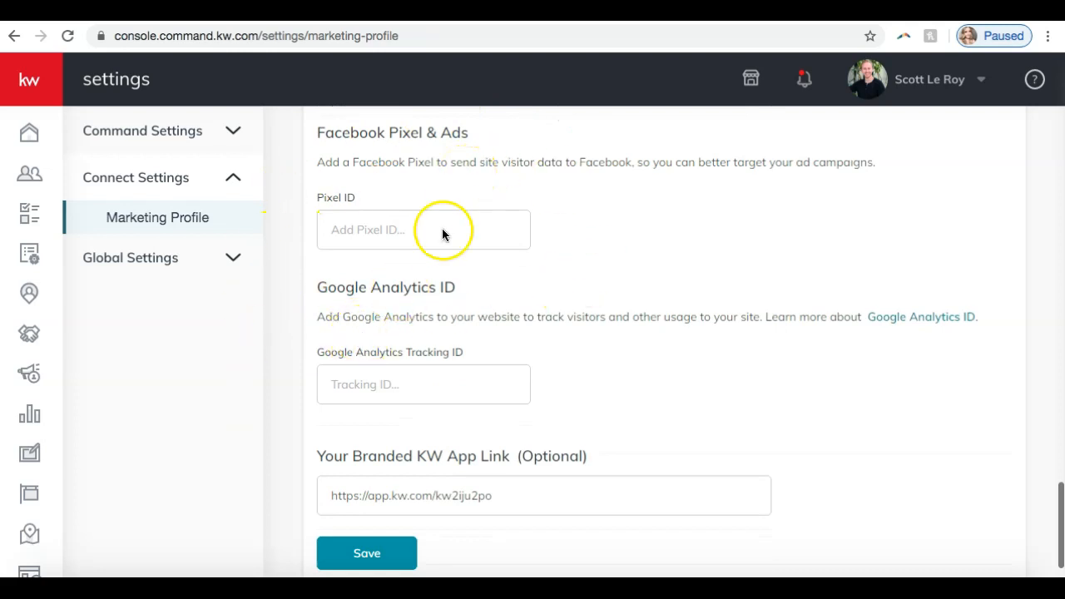
scroll(440, 230, down, 1)
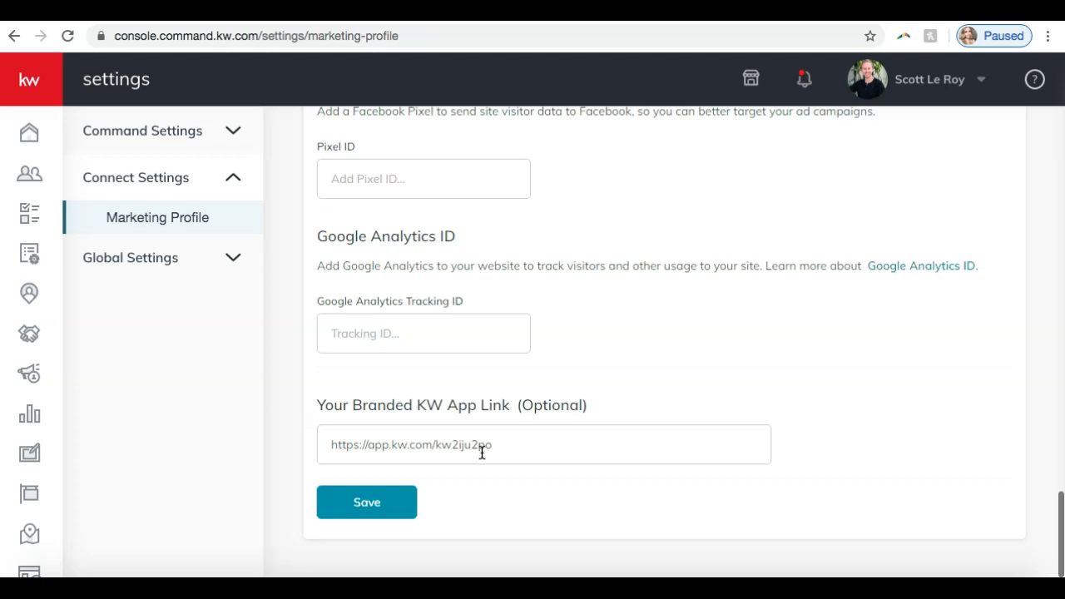
Step: Save the marketing profile and dismiss the confirmation message
click(378, 499)
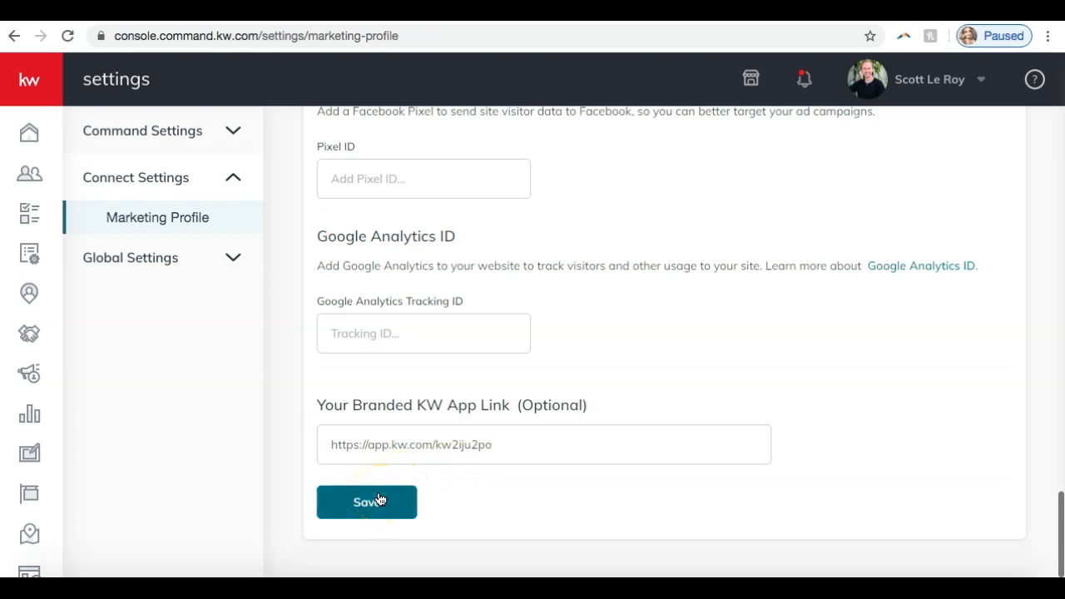
click(380, 499)
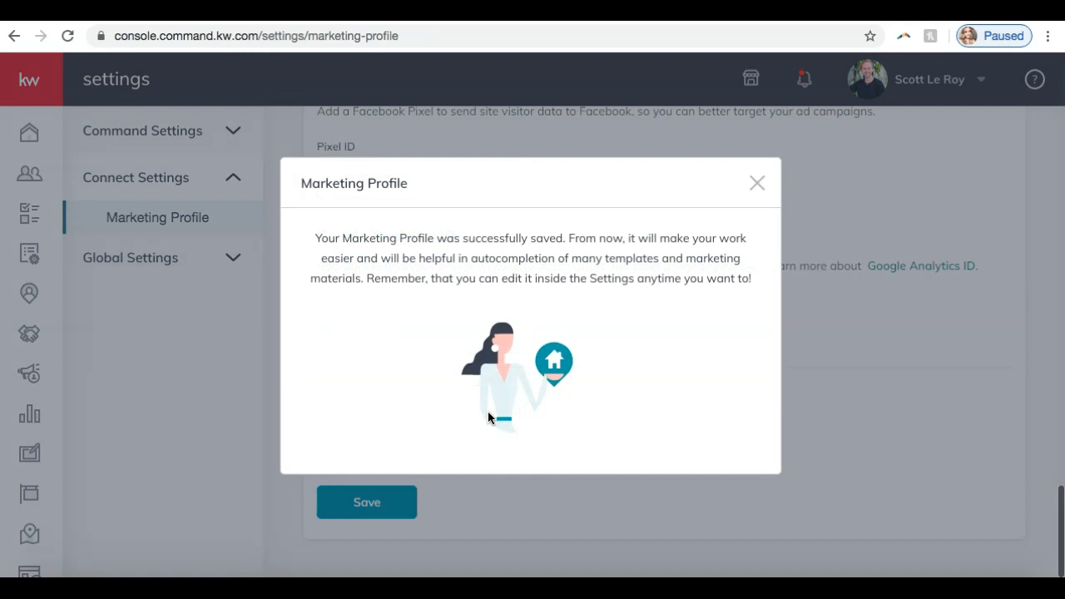
click(756, 184)
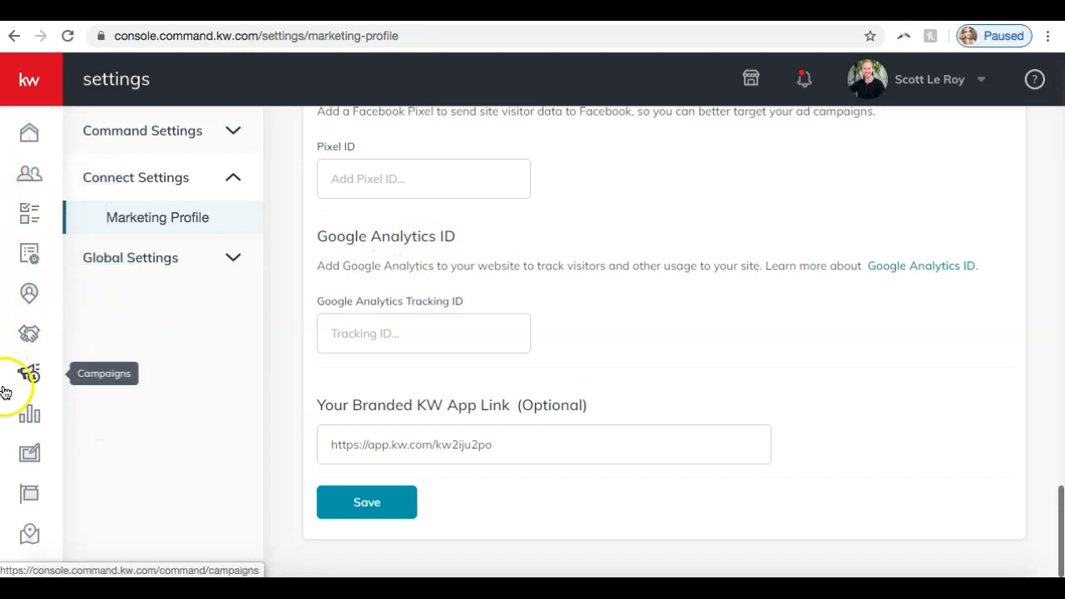
Step: Open Designs and look through the saved design templates
click(28, 454)
click(28, 455)
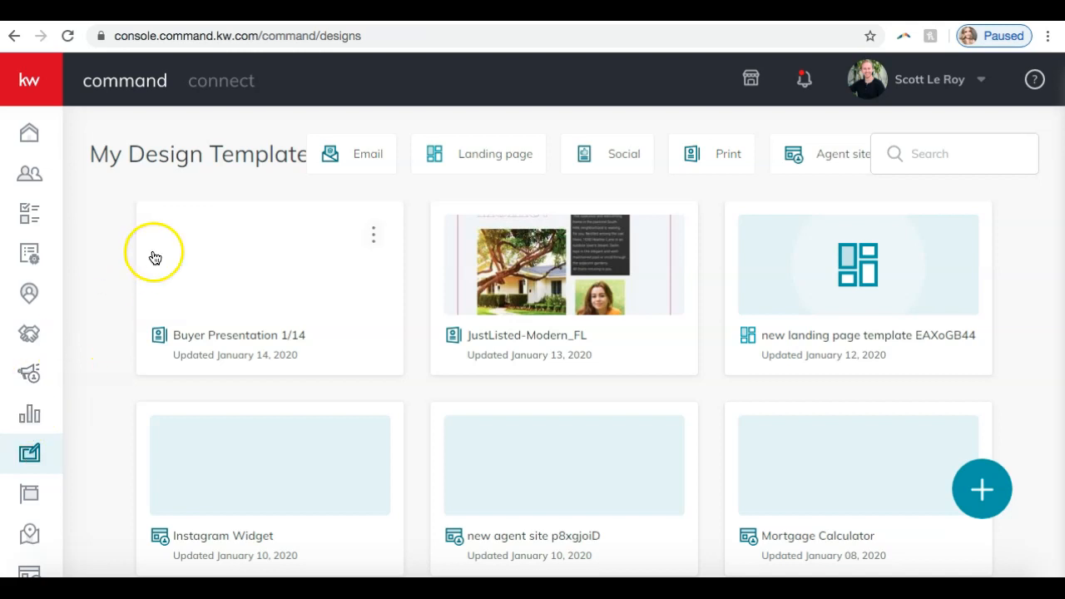
scroll(230, 171, down, 3)
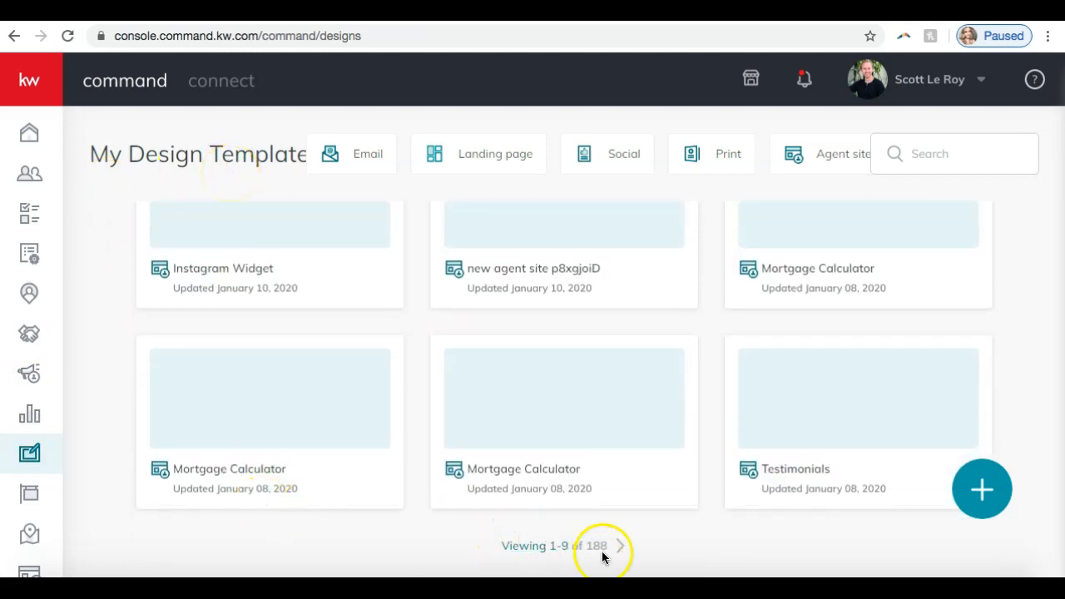
scroll(626, 503, up, 3)
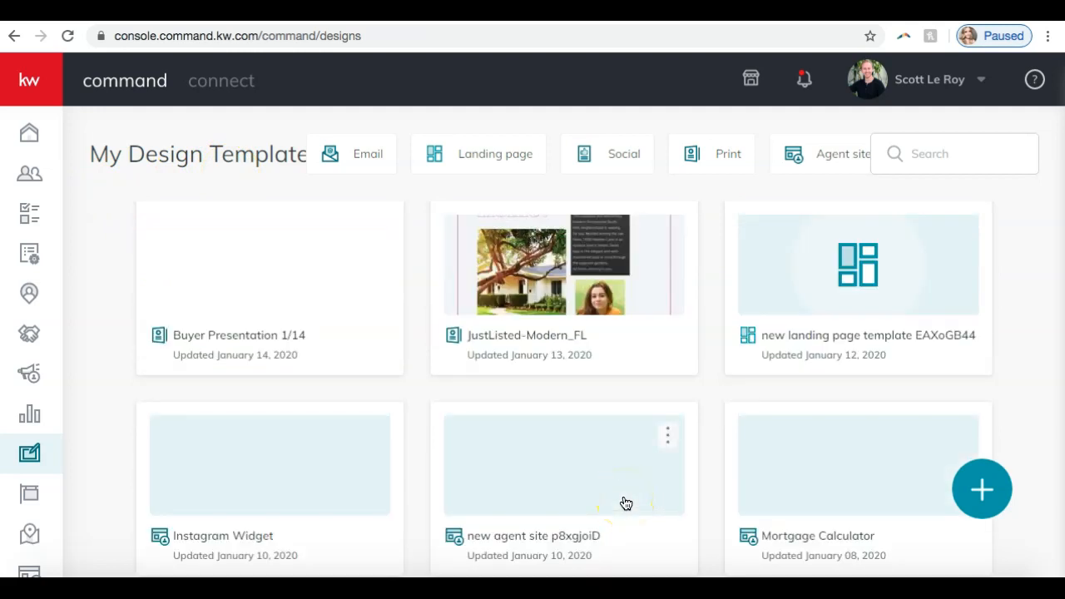
Step: Look through the saved design templates by type: Email, Landing page, Social, Print and Agent site
click(352, 168)
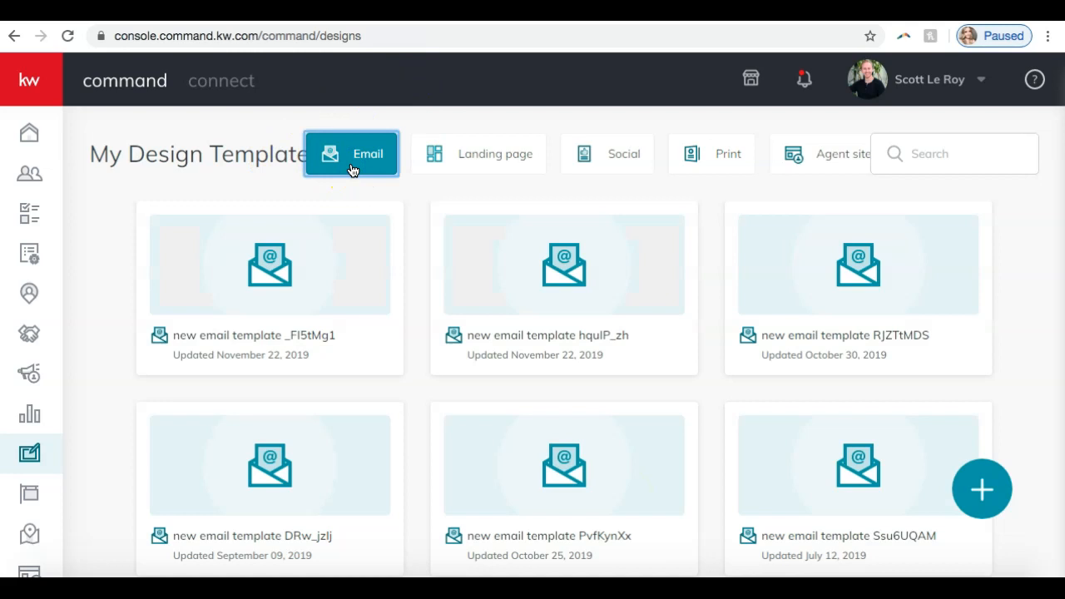
click(483, 157)
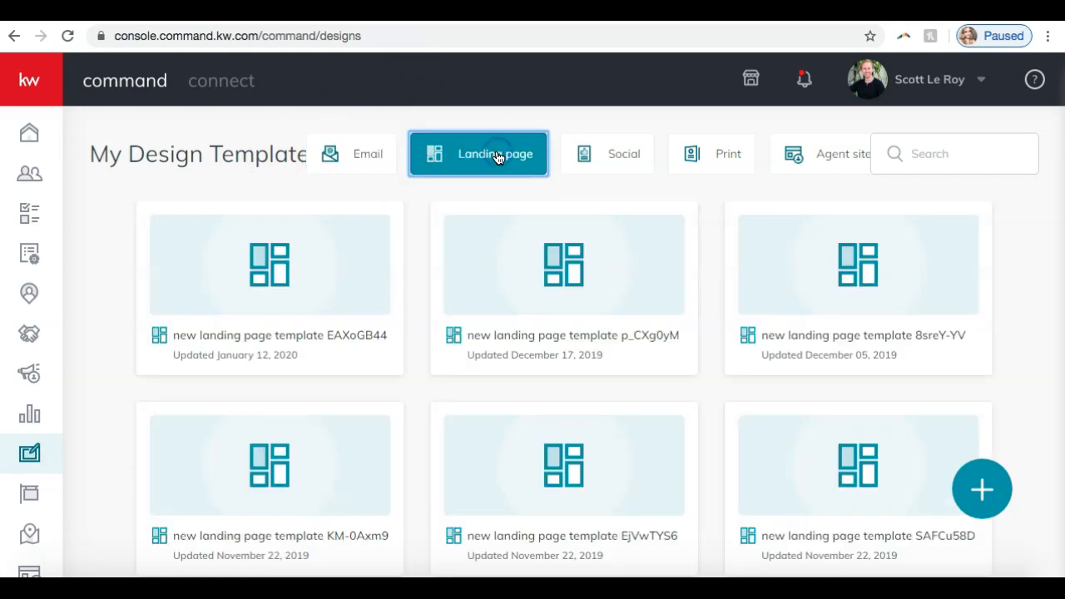
click(591, 157)
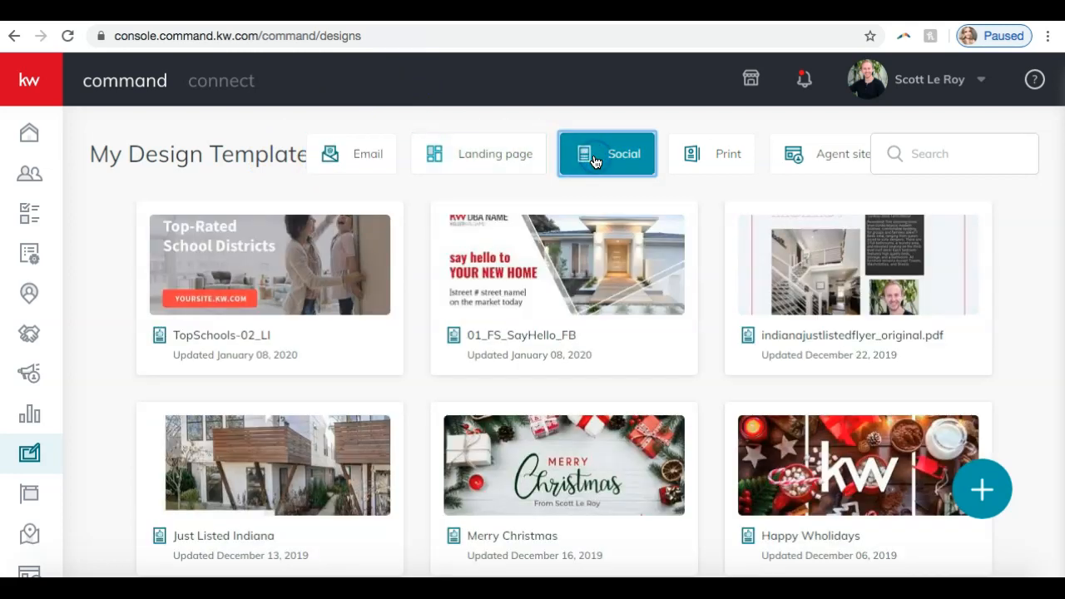
click(690, 159)
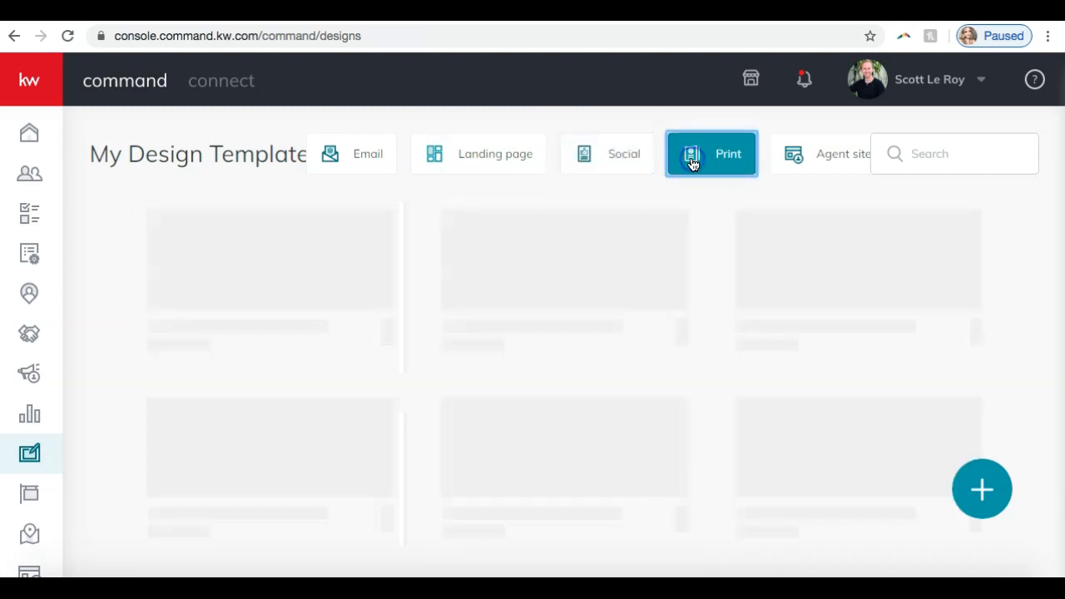
click(833, 159)
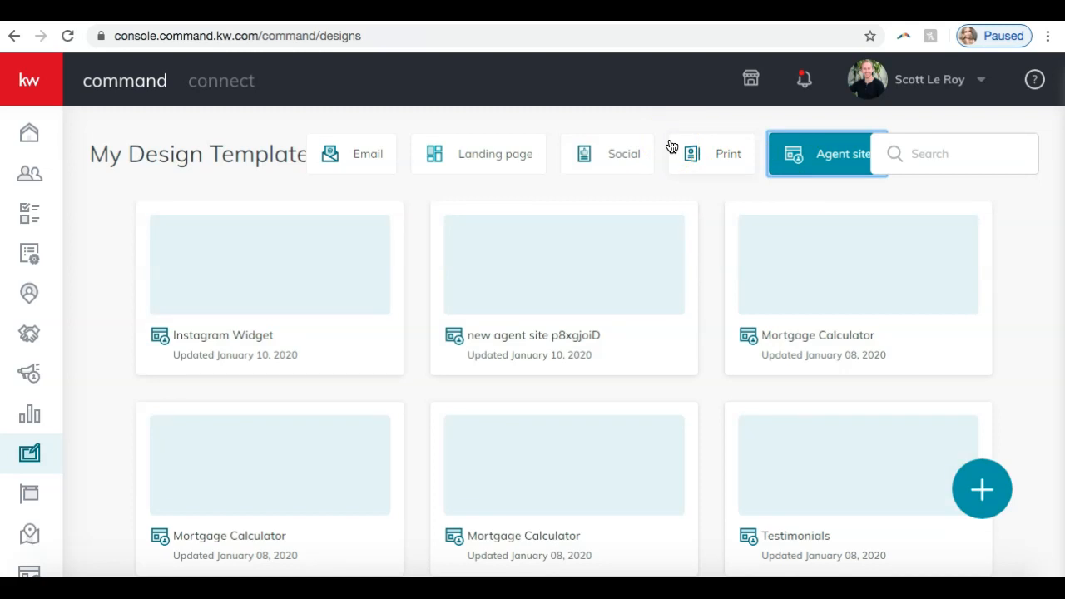
Step: Show the saved Email templates and check which options the first template offers
click(350, 158)
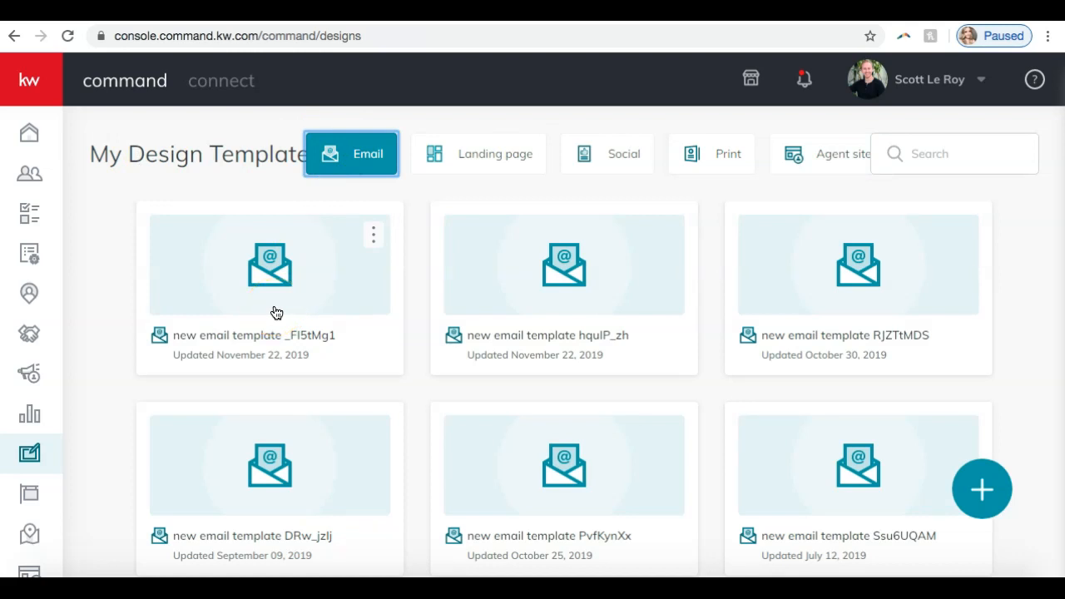
click(373, 236)
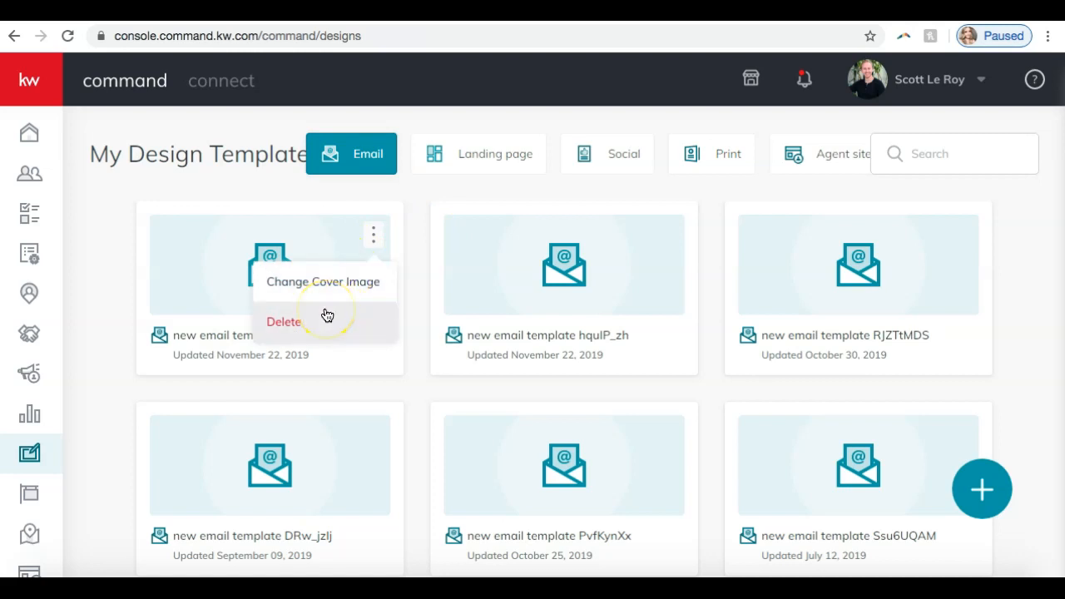
click(485, 195)
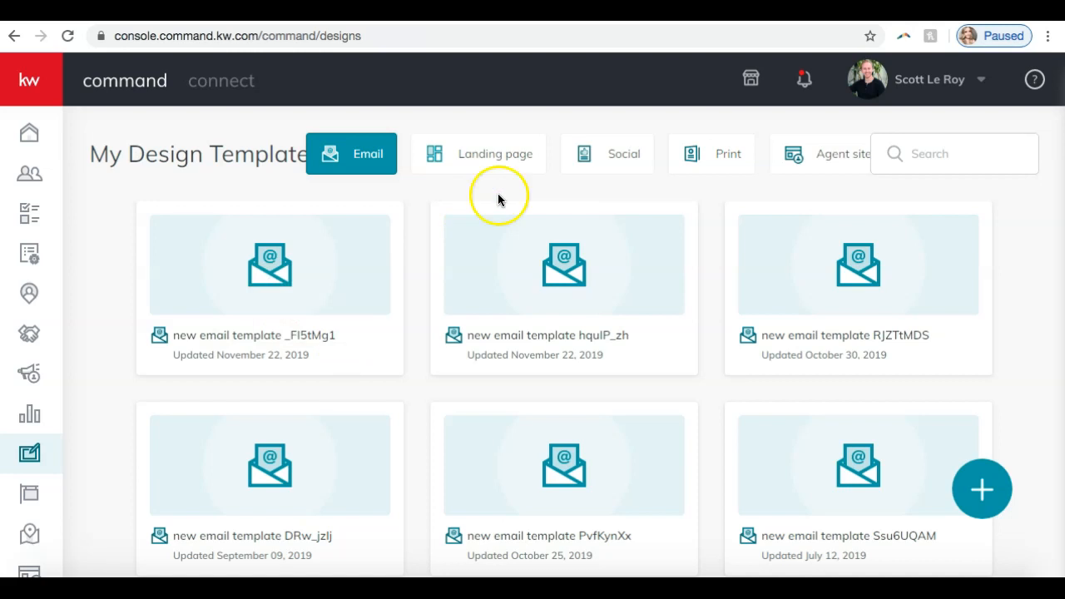
Step: Start a new Social design with the option to import photos and text from a listing
click(983, 486)
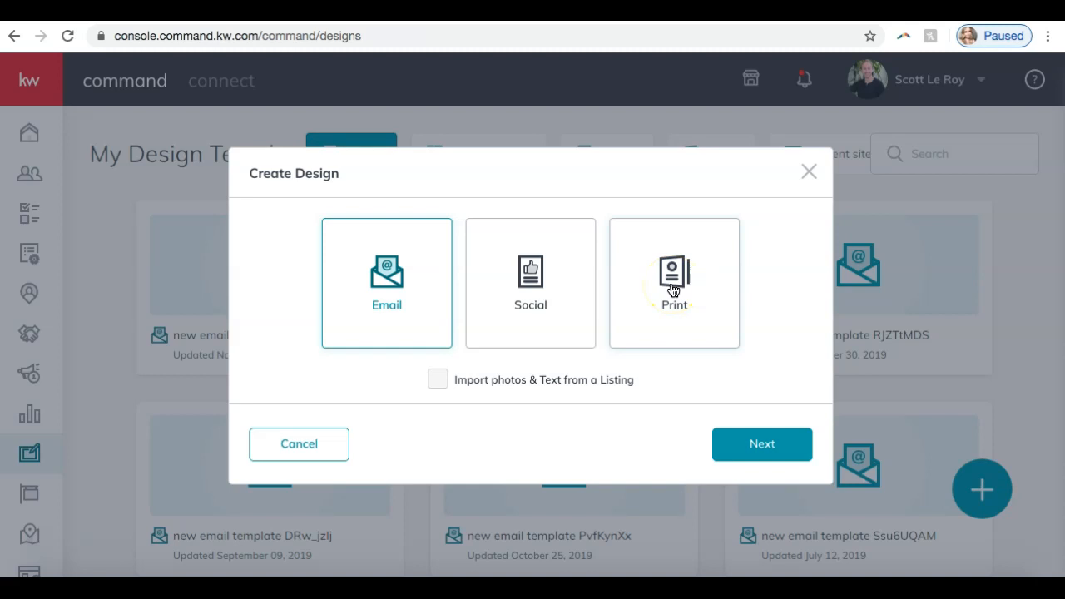
click(544, 293)
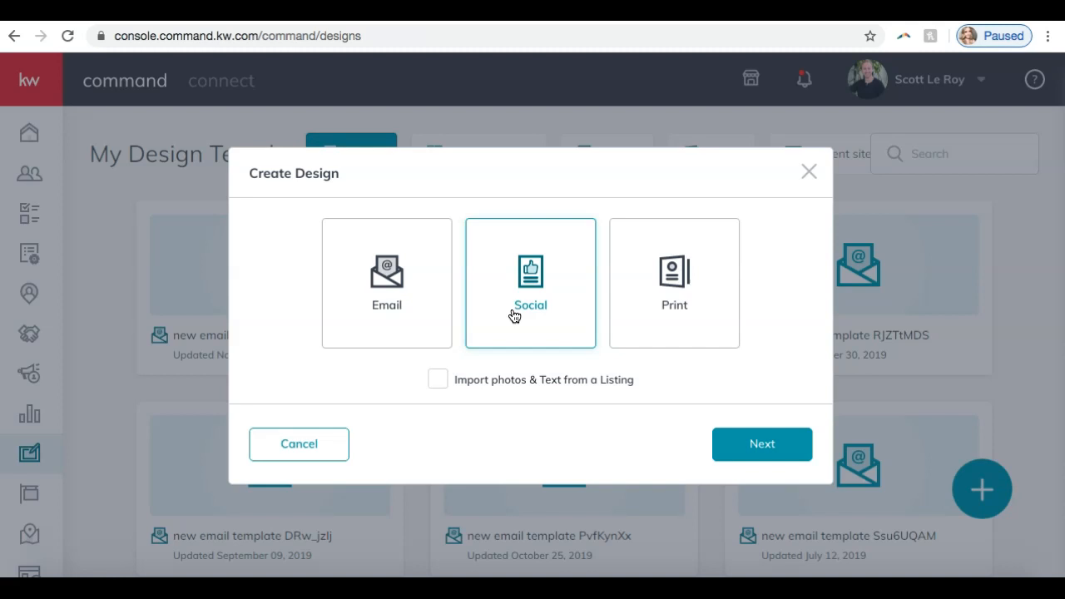
click(438, 379)
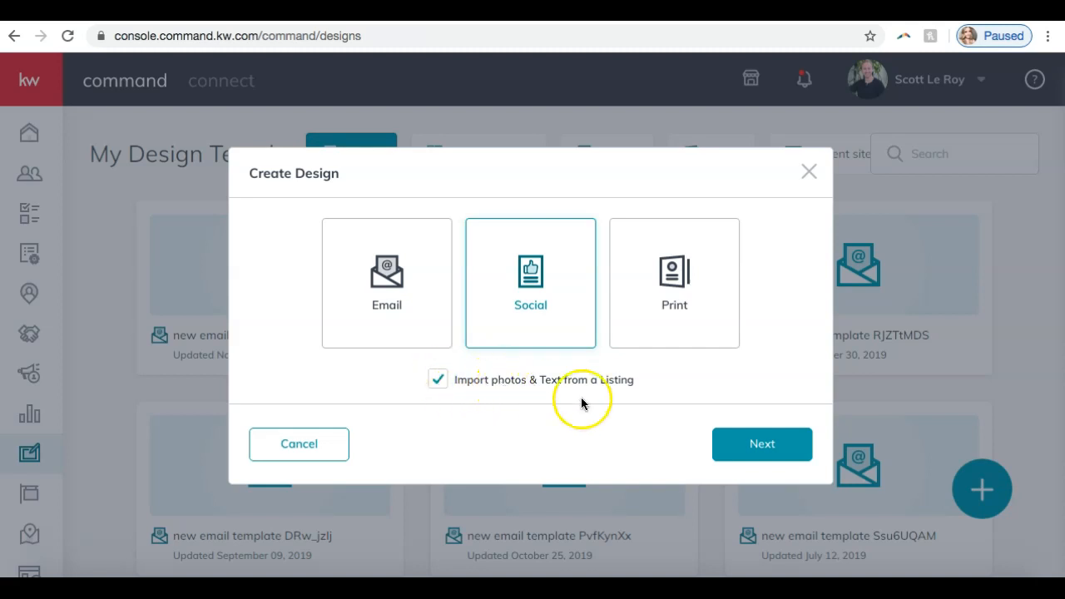
click(737, 445)
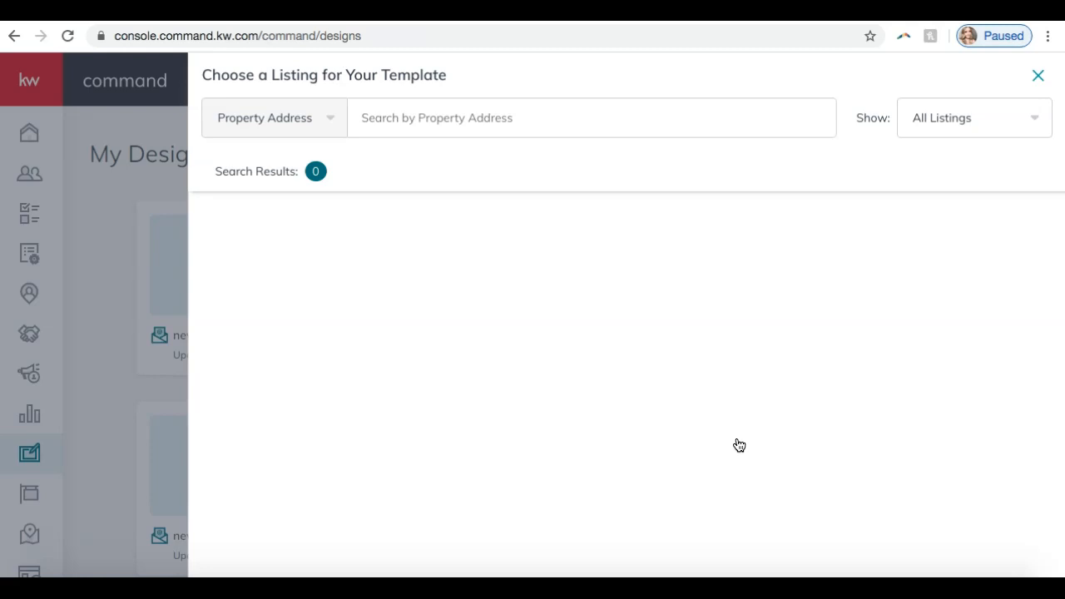
Step: Try limiting the listings offered for the template to Only My Listings
click(924, 119)
click(927, 155)
click(922, 199)
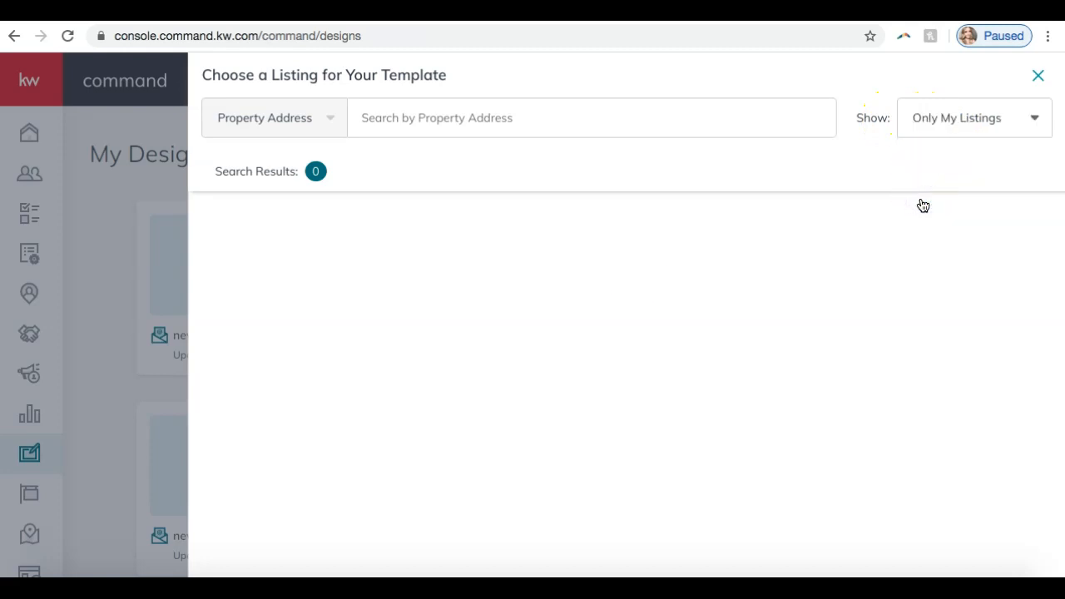
click(963, 116)
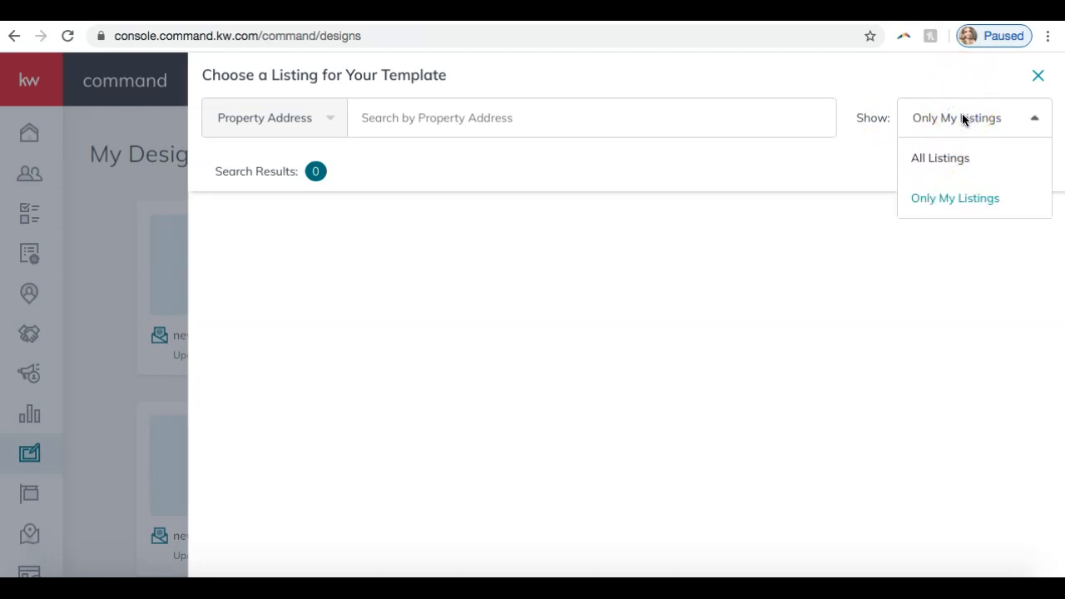
click(698, 290)
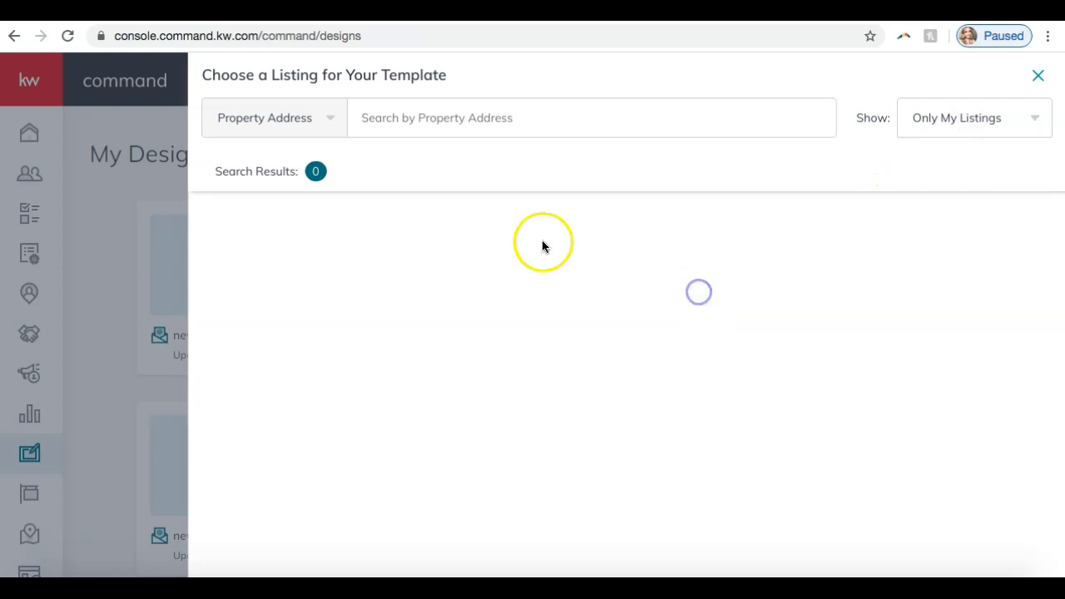
Step: Show All Listings, check the search options and select the $319900 Fuquay Varina listing for the template
click(994, 116)
click(953, 172)
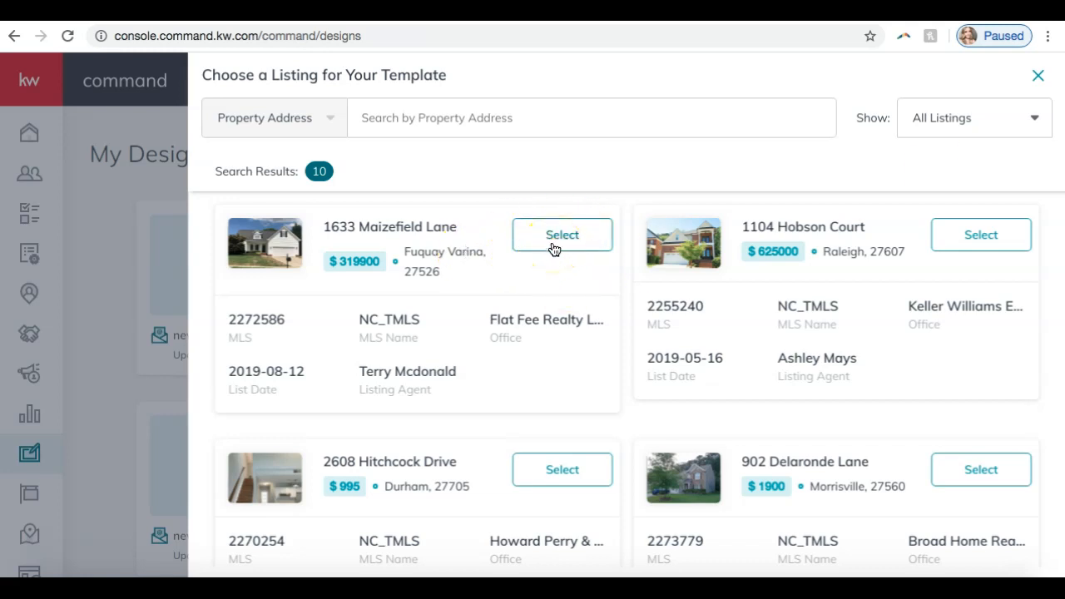
click(262, 118)
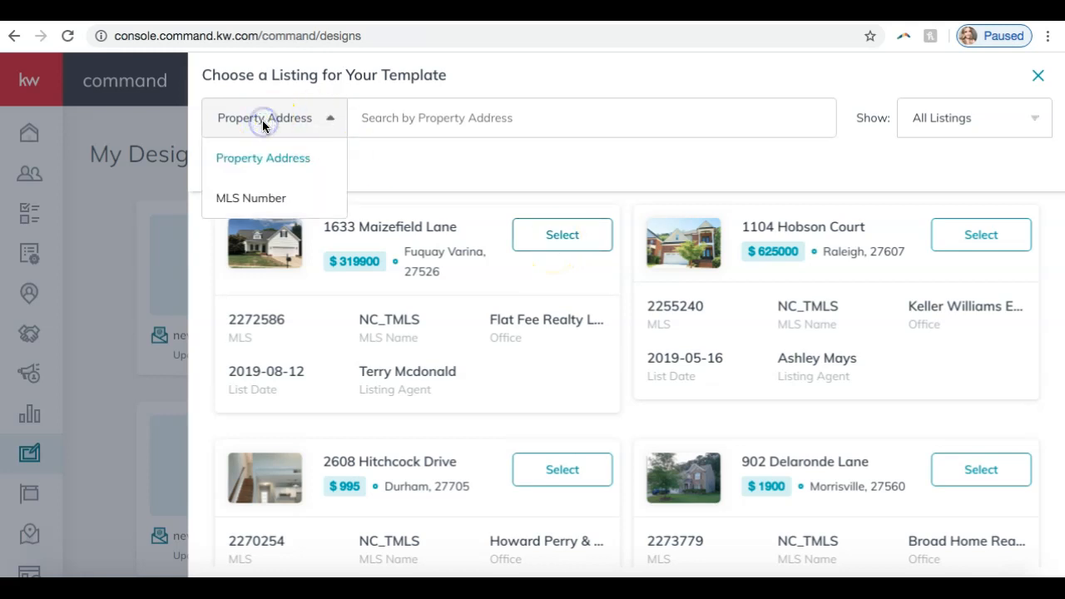
click(403, 124)
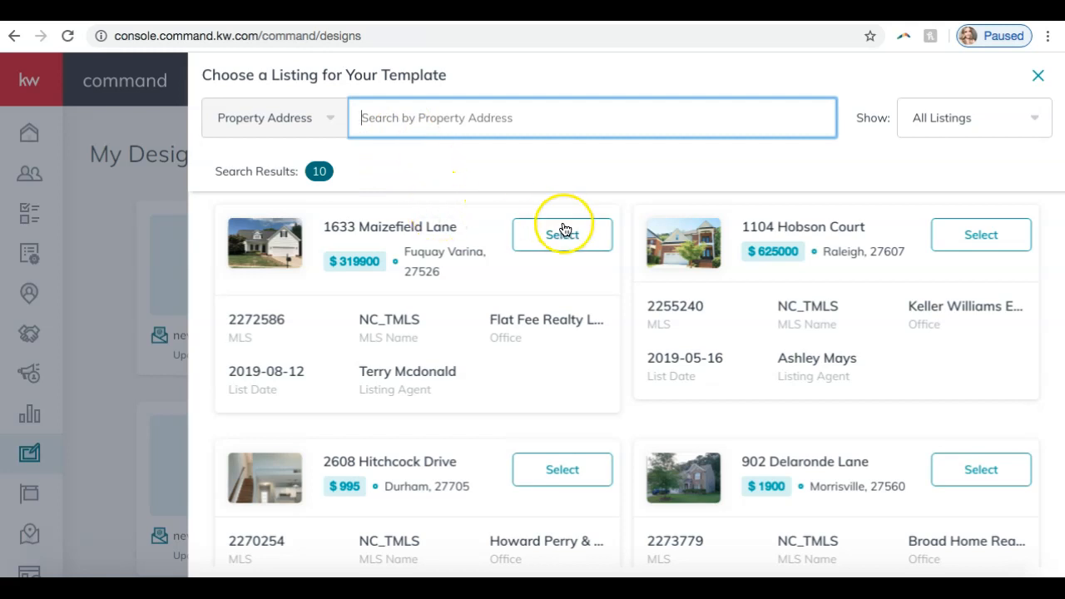
click(546, 241)
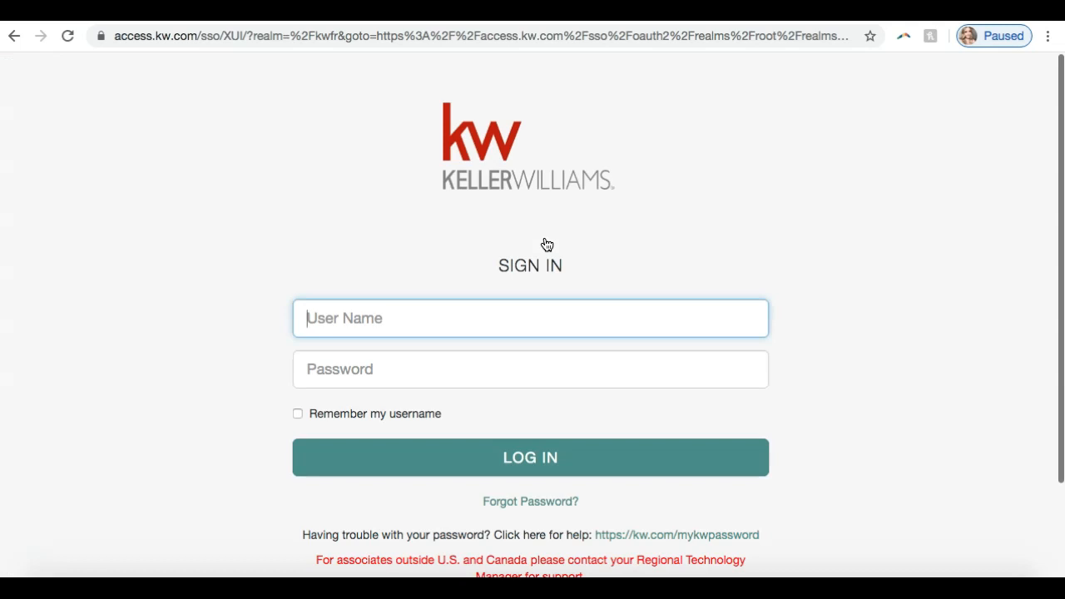
Step: Sign in to the Keller Williams account with the user name and password
click(423, 312)
text(sleroy)
key(Tab)
text(•••••••••••)
key(Return)
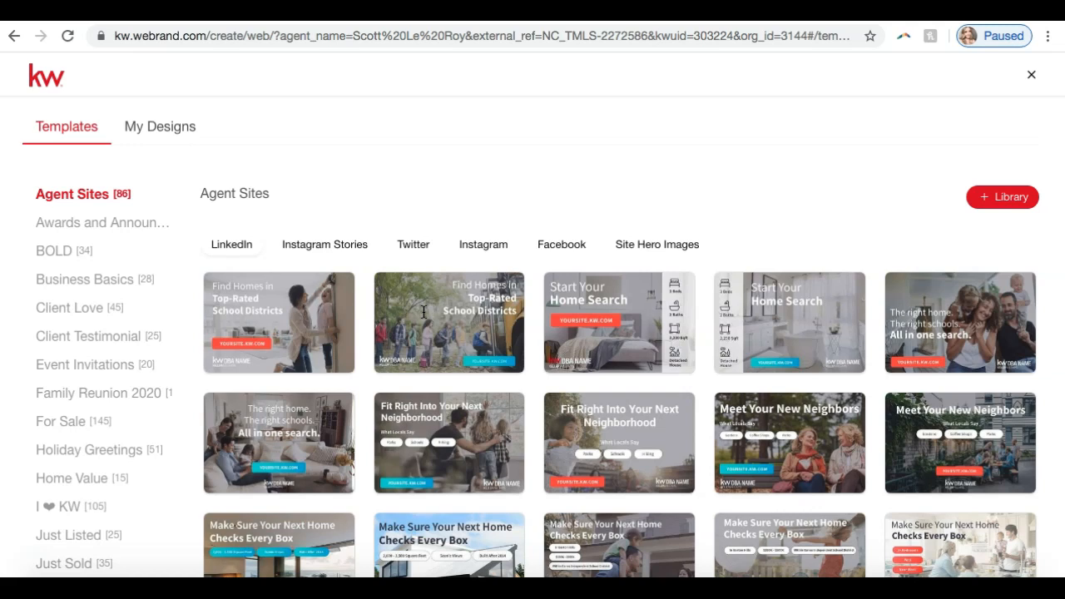
Step: Browse the Agent Sites, Awards and Announcements, Client Love and Client Testimonial social templates
mouse_move(505, 281)
scroll(117, 252, down, 2)
scroll(117, 251, up, 2)
mouse_move(300, 318)
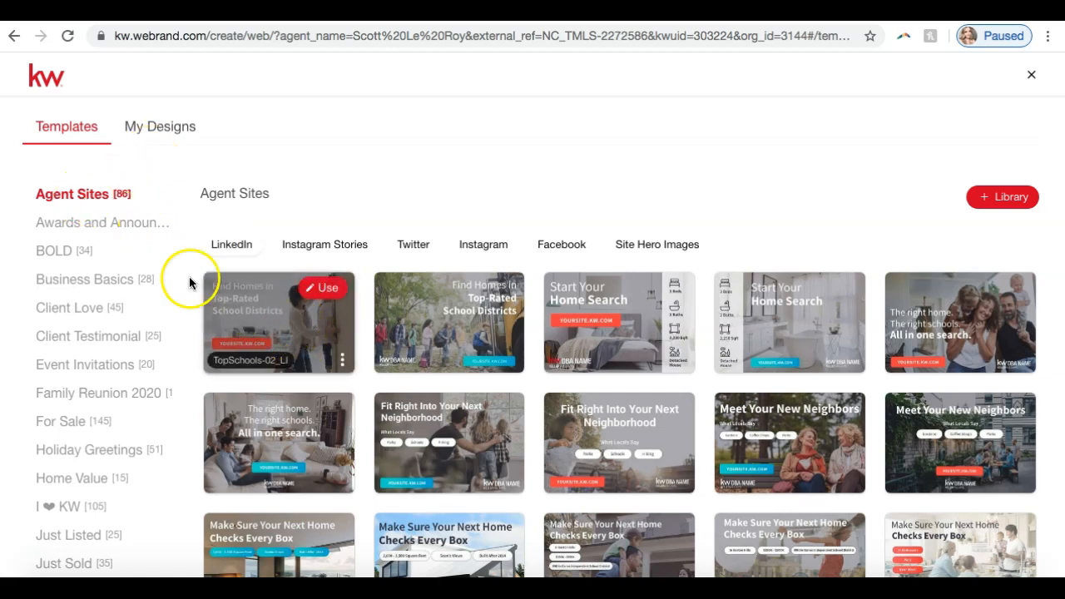
click(124, 224)
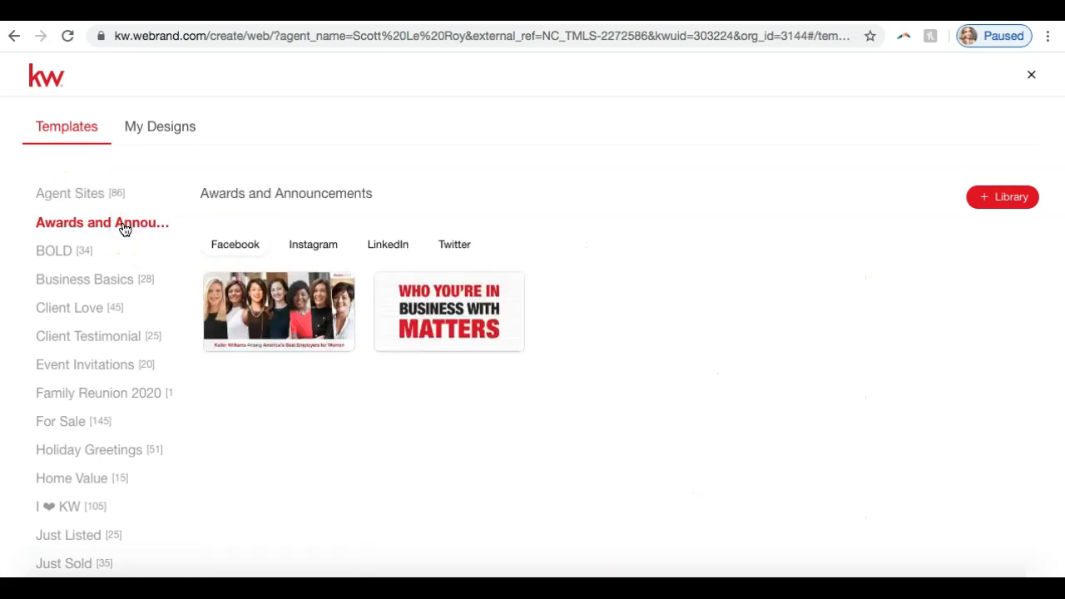
click(73, 309)
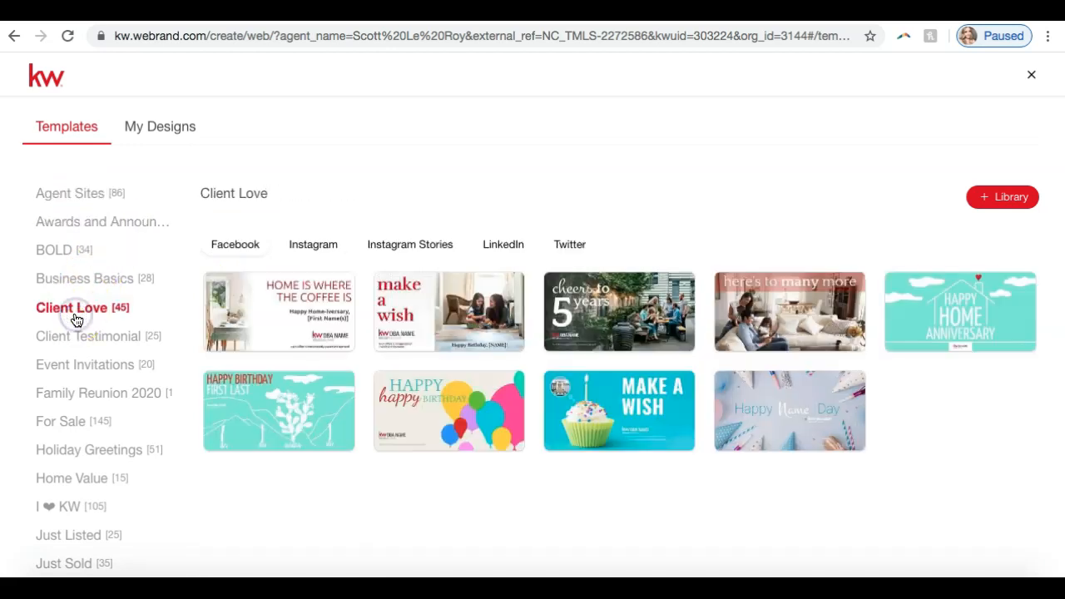
click(76, 337)
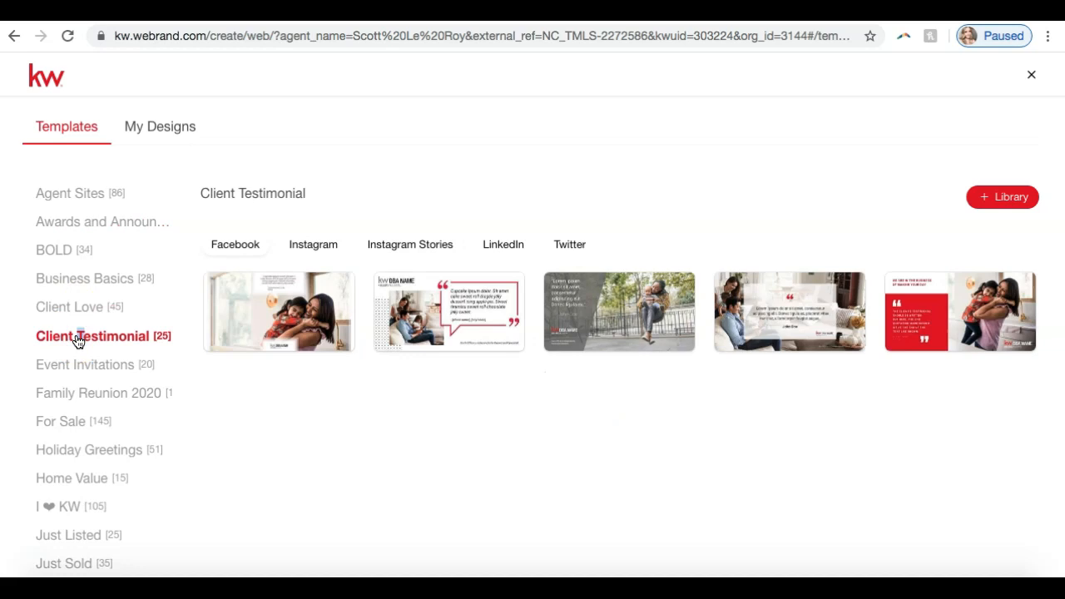
scroll(76, 341, down, 3)
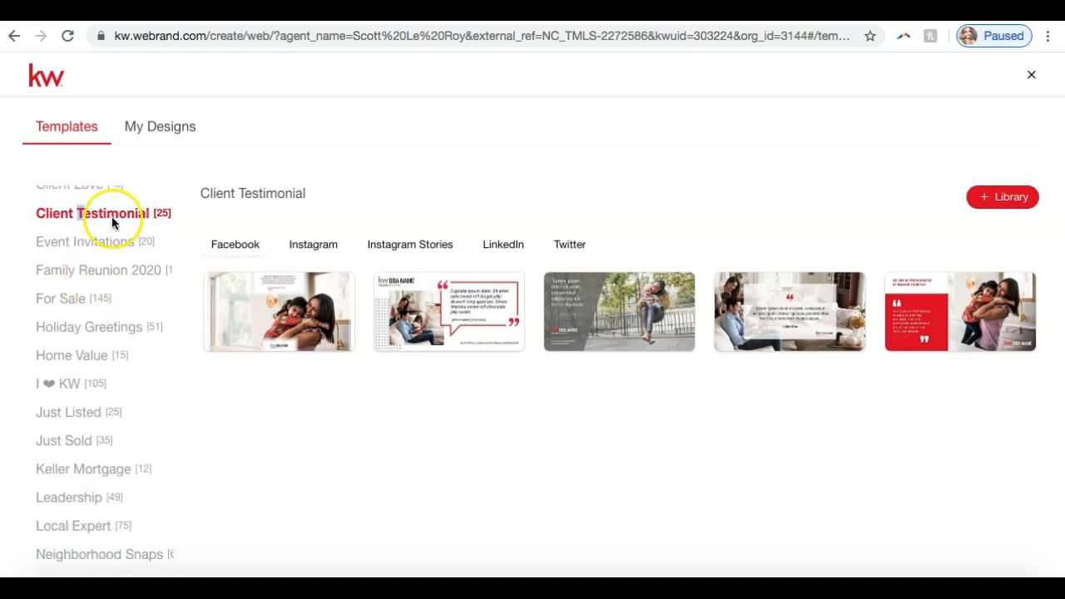
Step: Look through the Holiday Greetings, Just Listed and Just Sold templates and the remaining template categories
click(71, 327)
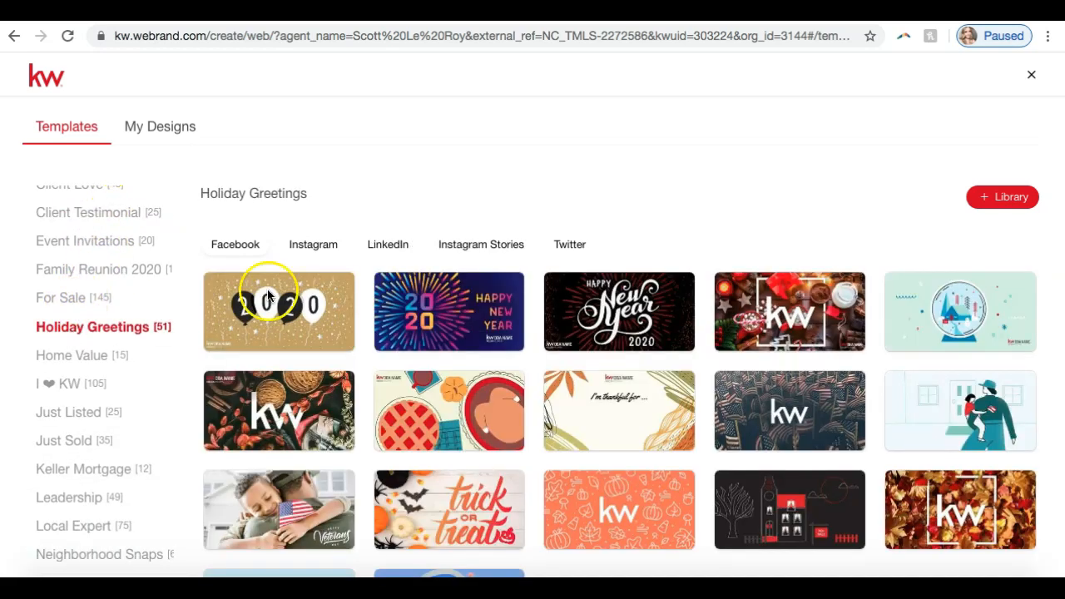
mouse_move(316, 311)
scroll(315, 311, down, 1)
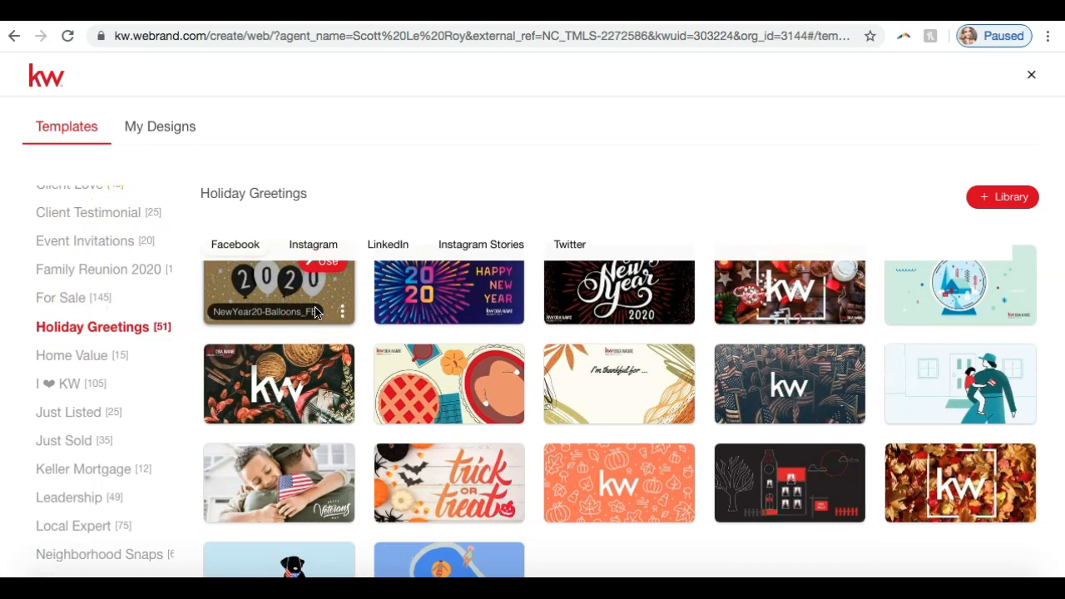
click(75, 414)
click(73, 442)
scroll(74, 441, down, 2)
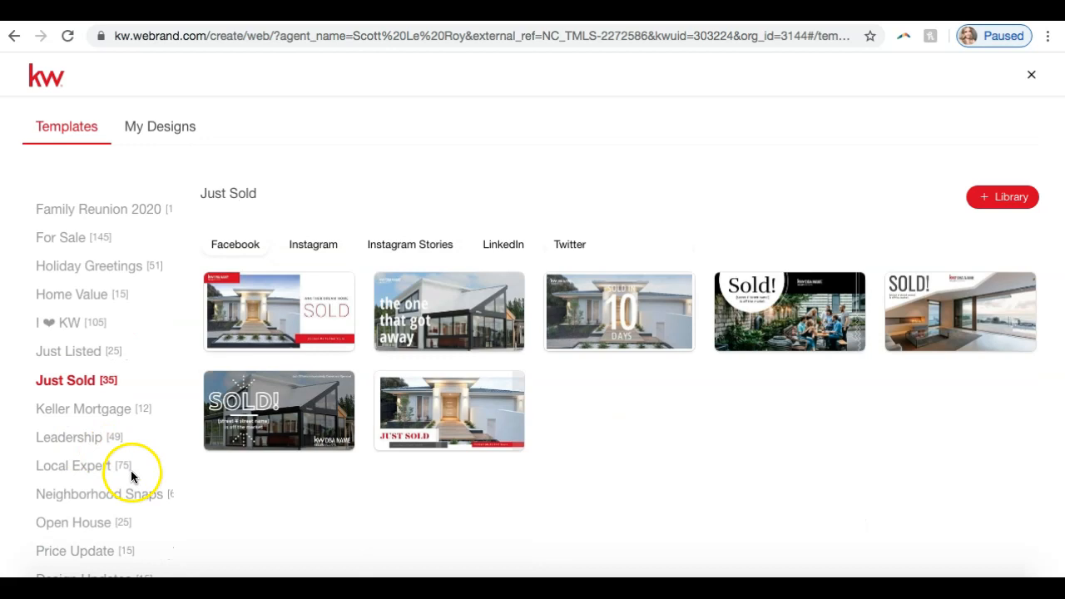
scroll(106, 463, up, 3)
Step: Compare the Just Listed templates for Facebook, Instagram, Instagram Stories, LinkedIn and Twitter
click(79, 437)
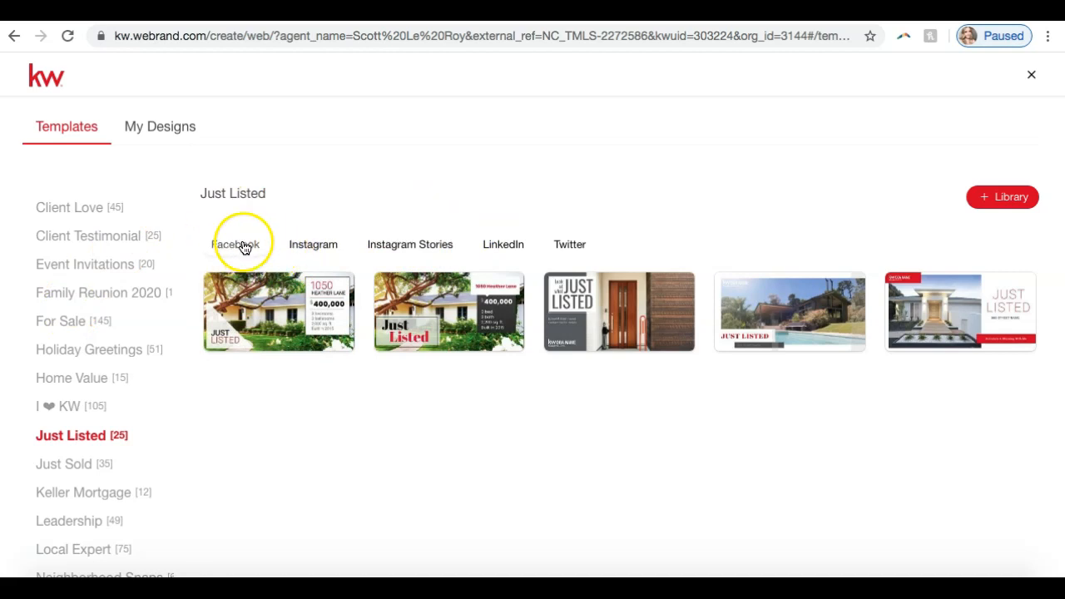
click(313, 244)
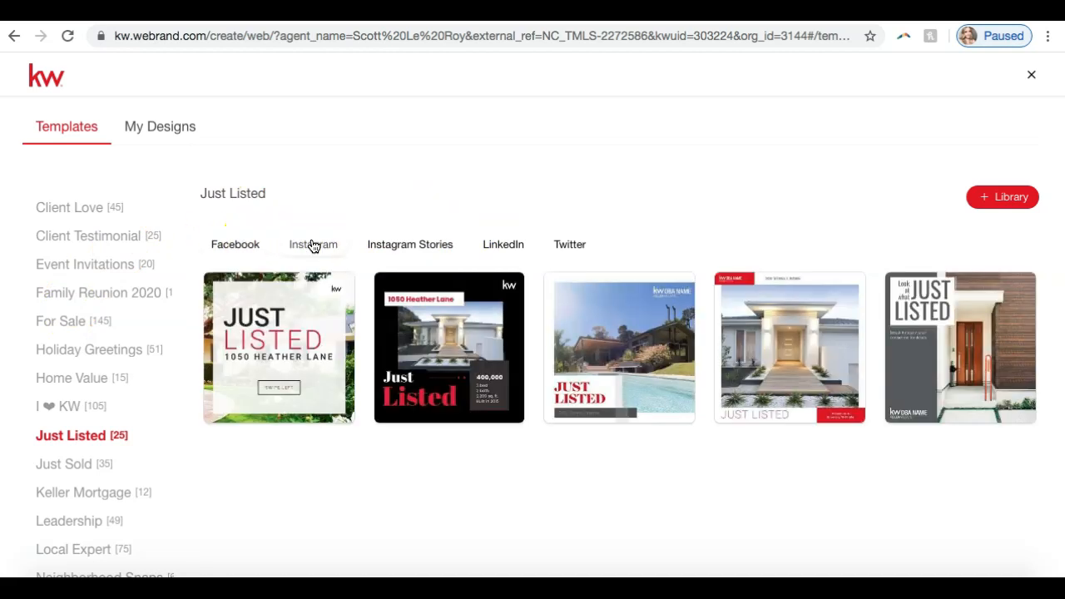
click(411, 240)
click(516, 246)
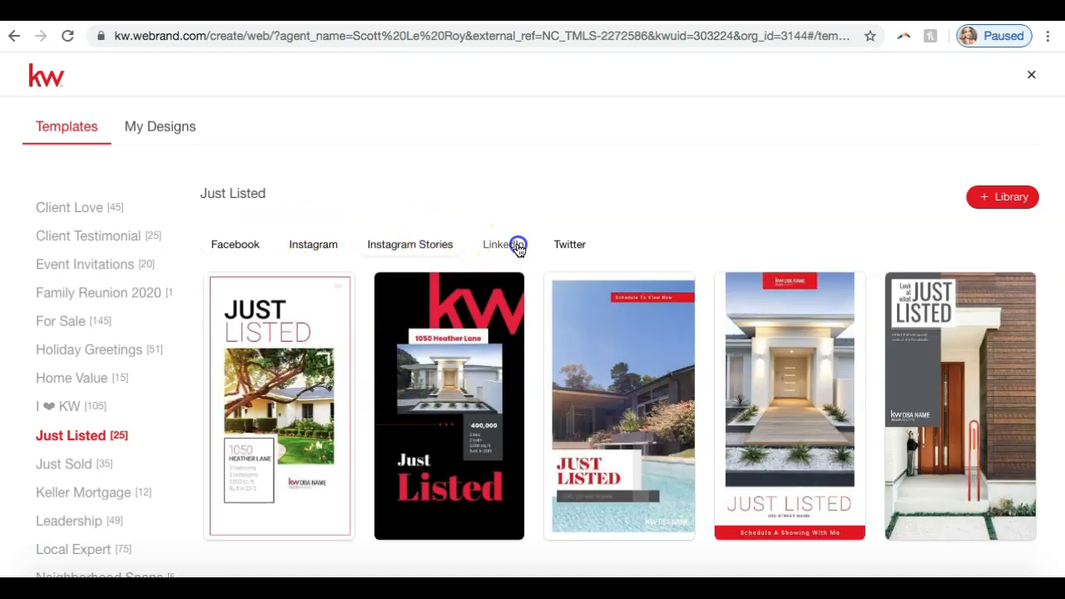
click(557, 244)
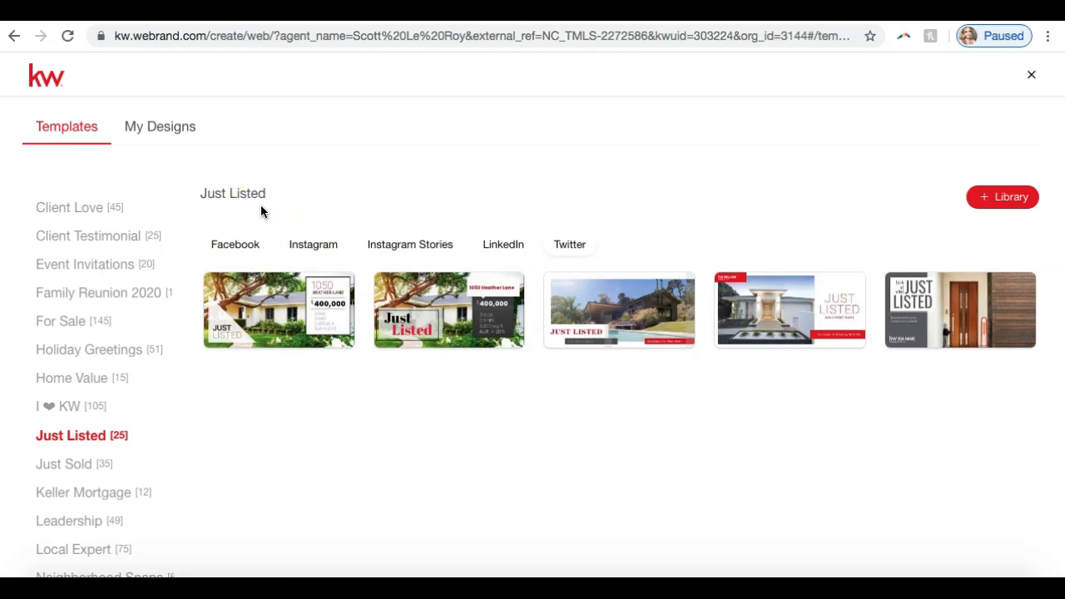
Step: Open the Just Listed Instagram template 03_JustListed_IG in the design editor
click(300, 248)
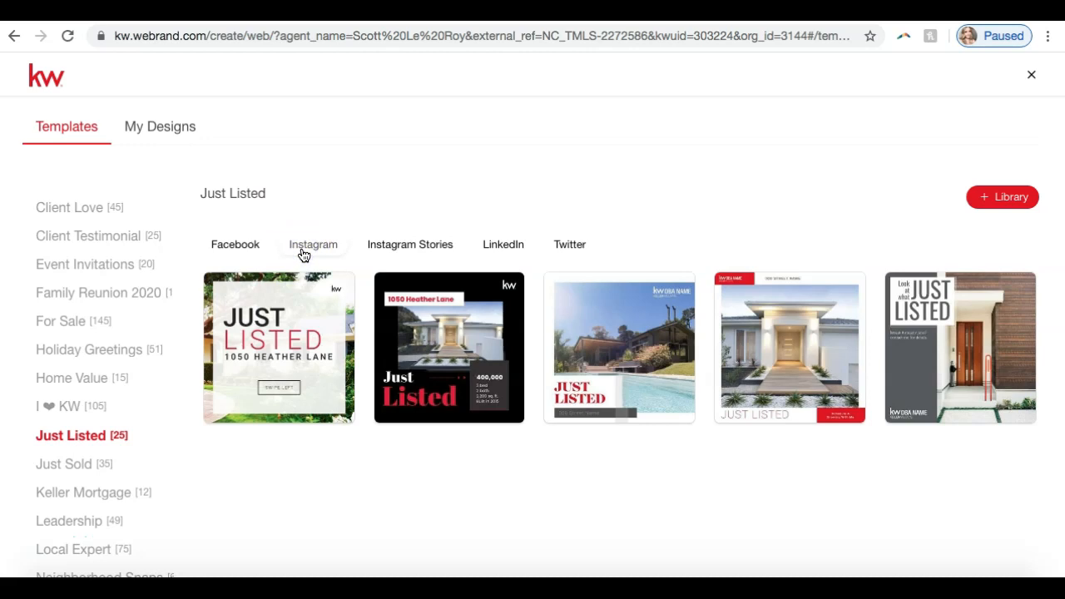
mouse_move(623, 335)
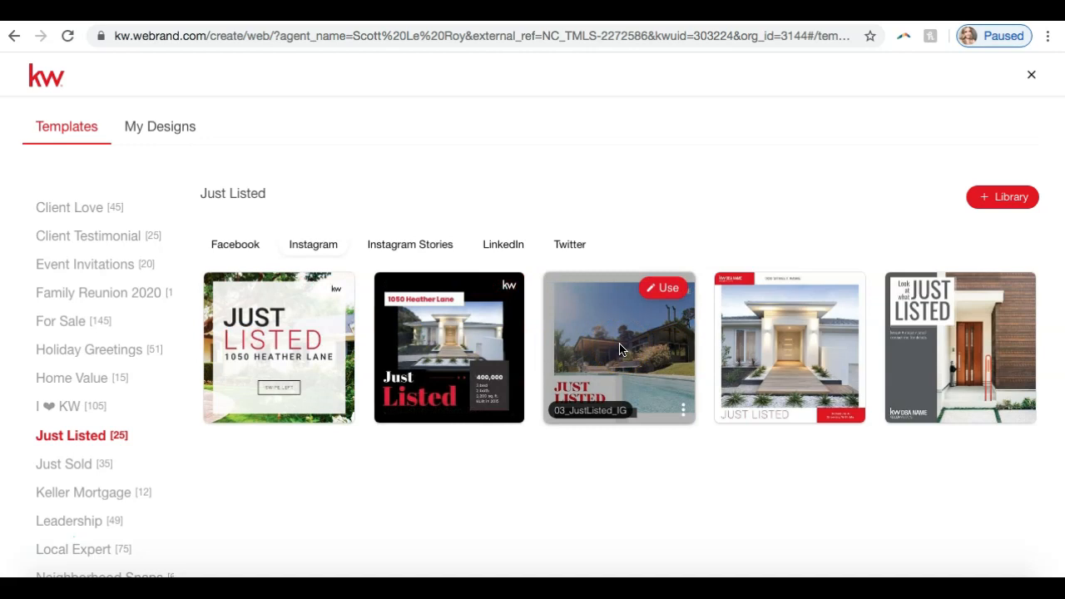
click(669, 289)
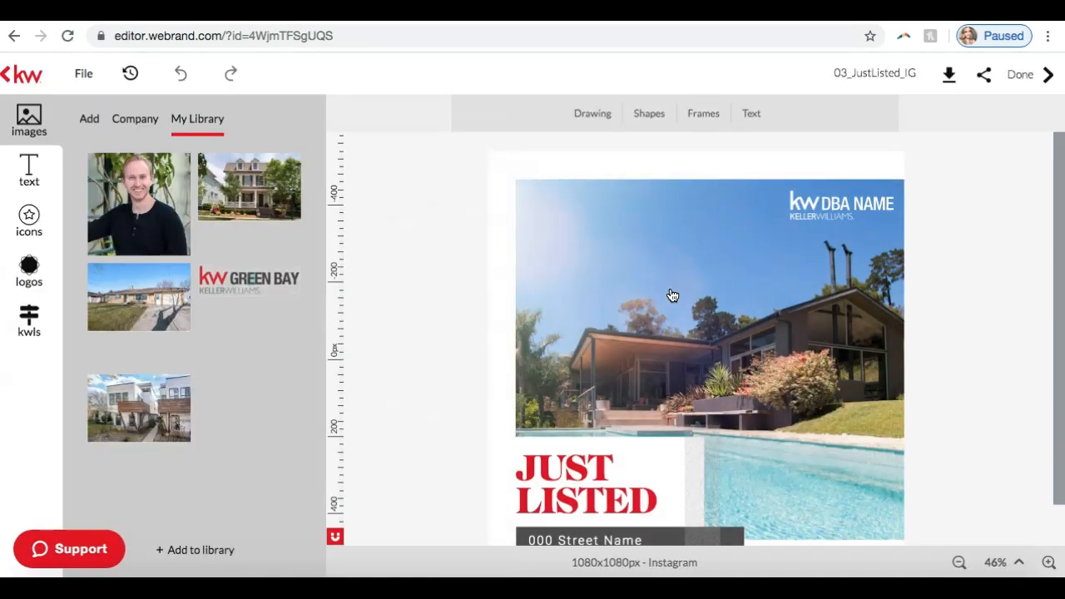
Step: Look over the Just Listed template and select its main pool house photo
click(866, 136)
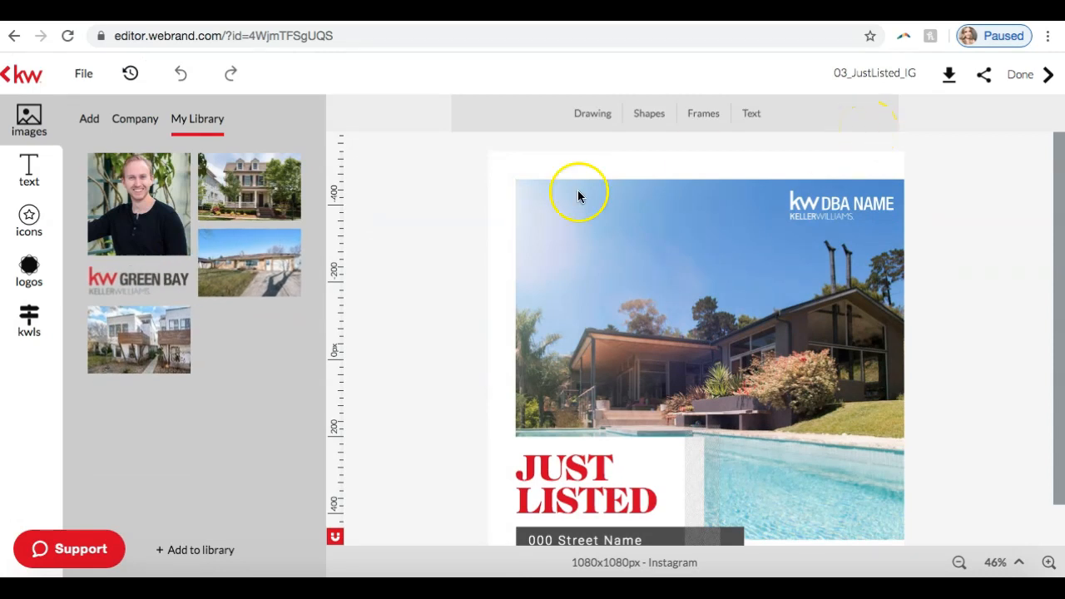
scroll(411, 285, down, 1)
scroll(414, 288, up, 1)
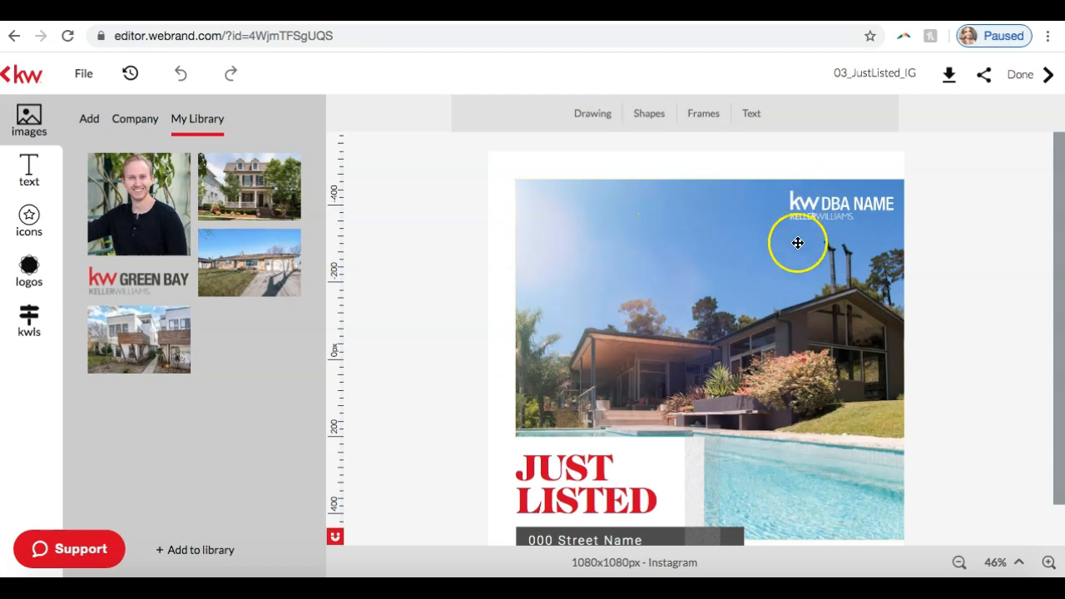
scroll(777, 274, down, 1)
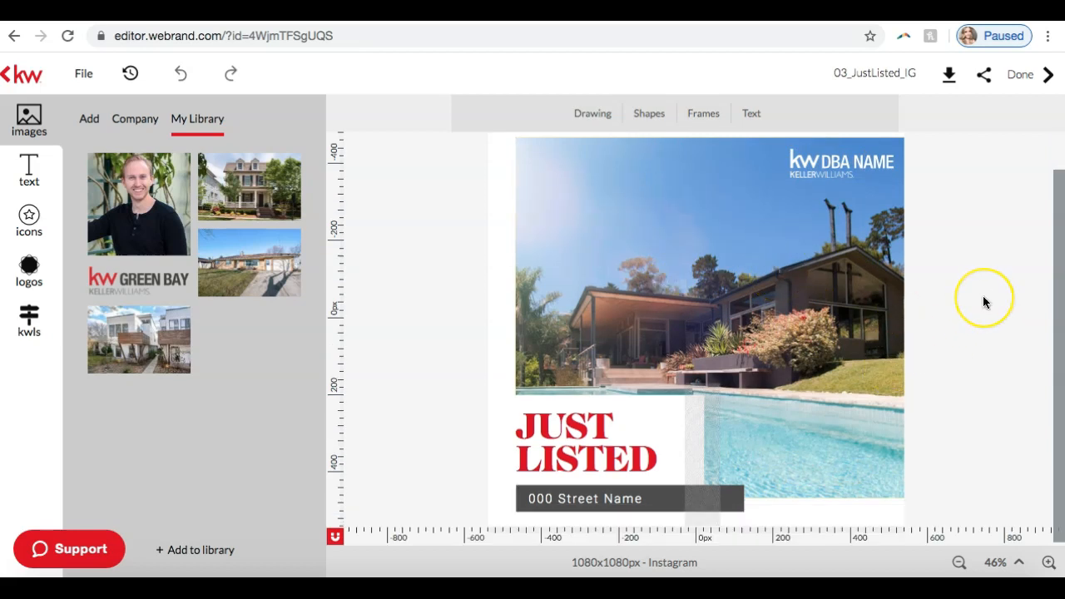
click(708, 198)
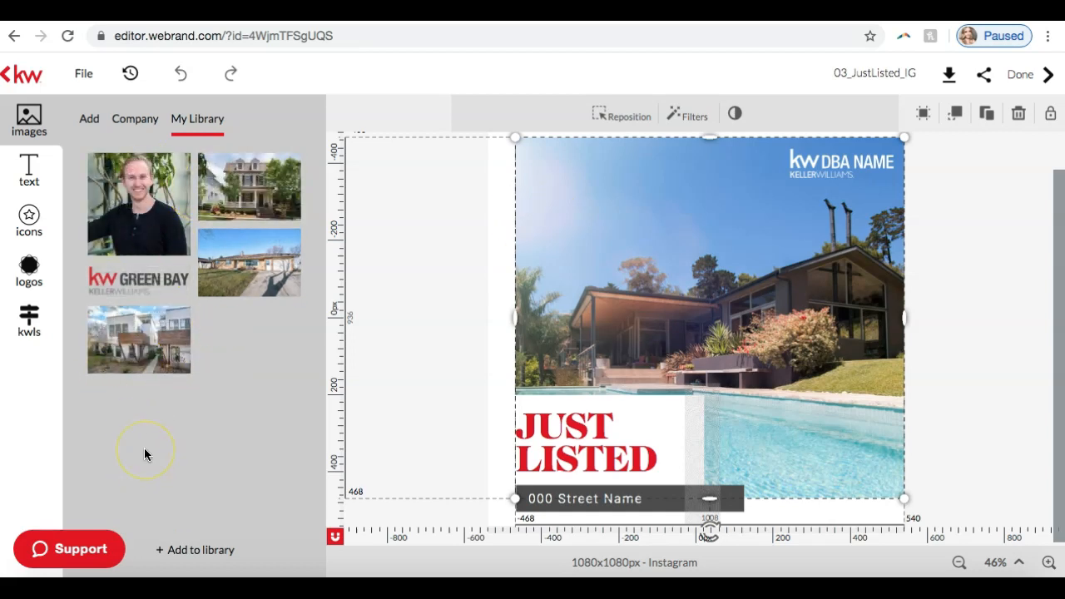
Step: Open the library's image manager and remove the white townhouse image with the wooden balcony
click(196, 553)
click(196, 552)
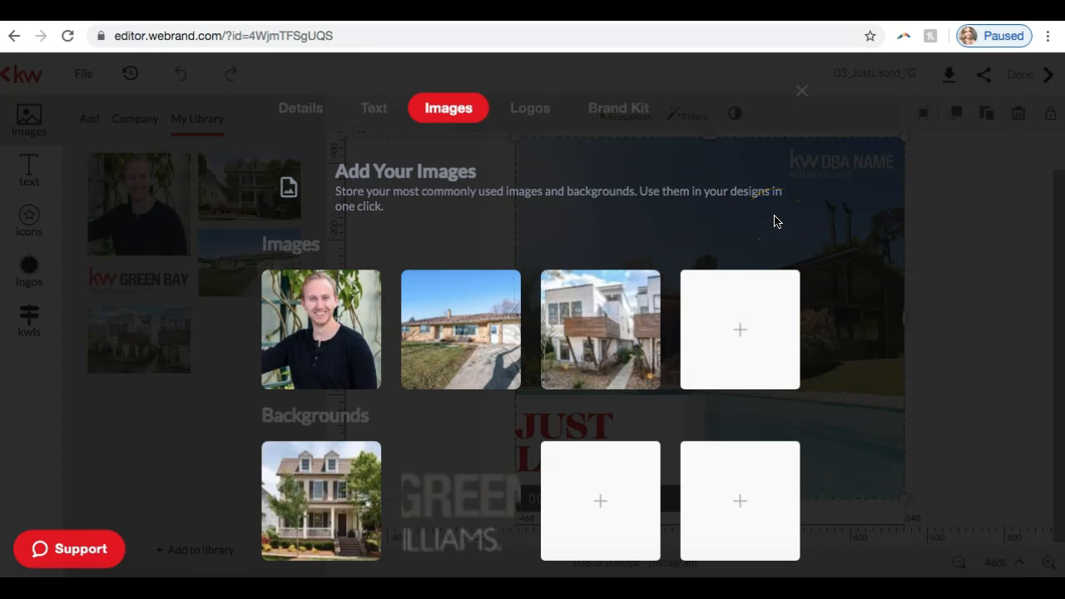
scroll(414, 219, down, 1)
scroll(414, 219, up, 1)
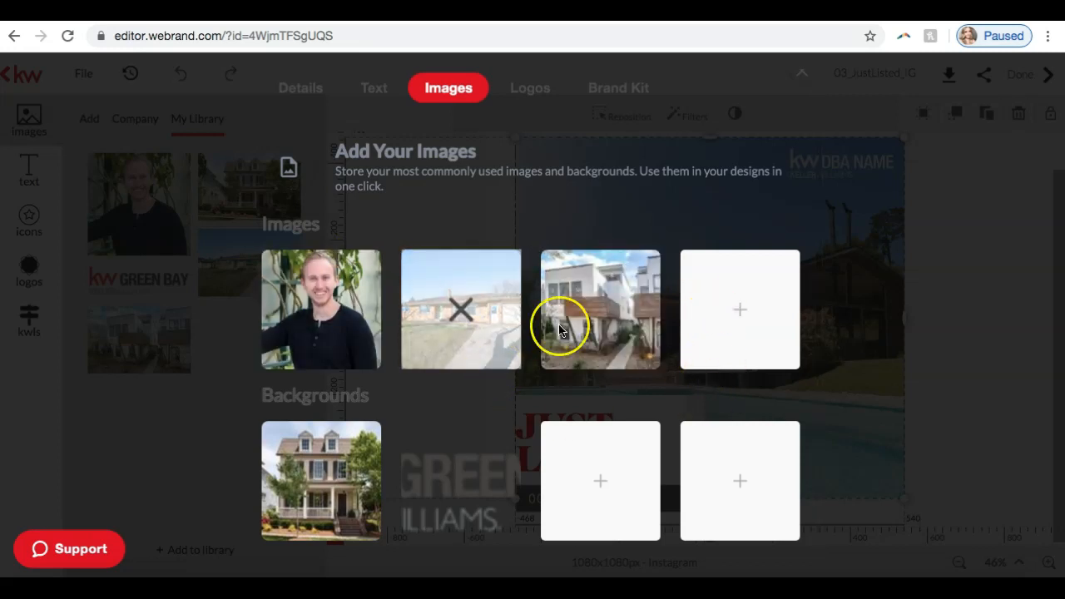
click(602, 310)
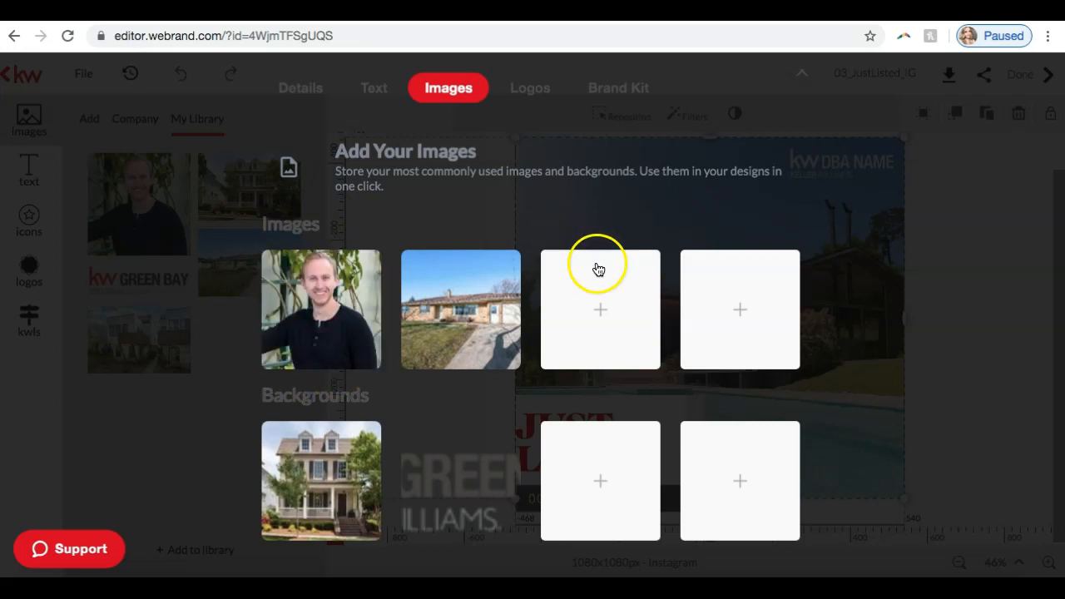
Step: Upload the orig_boom...7145-0.jpg house photo from Downloads into the freed image slot and return to the design
click(595, 309)
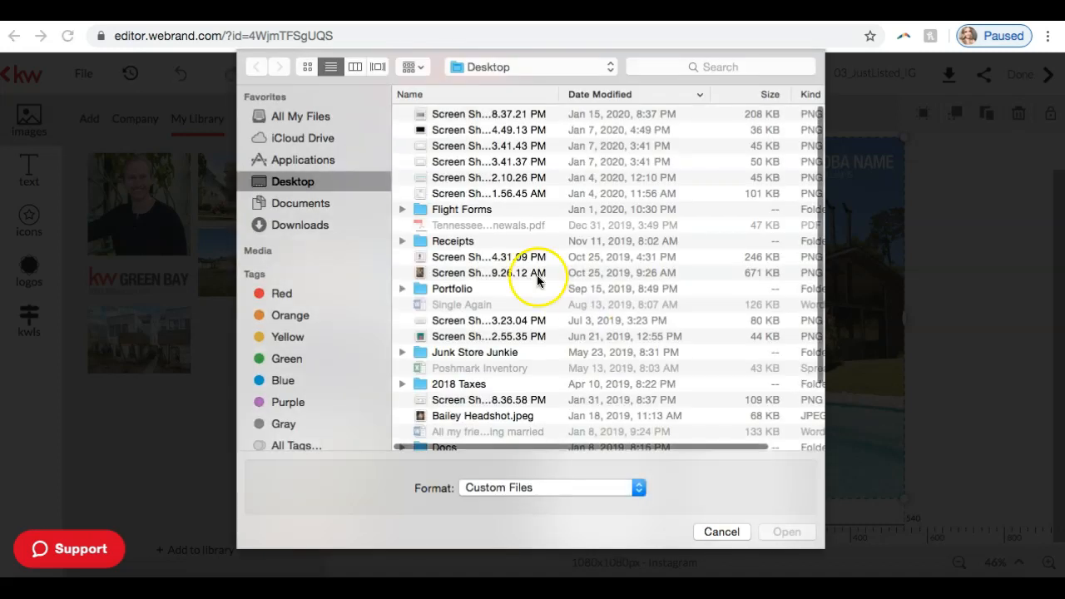
click(331, 223)
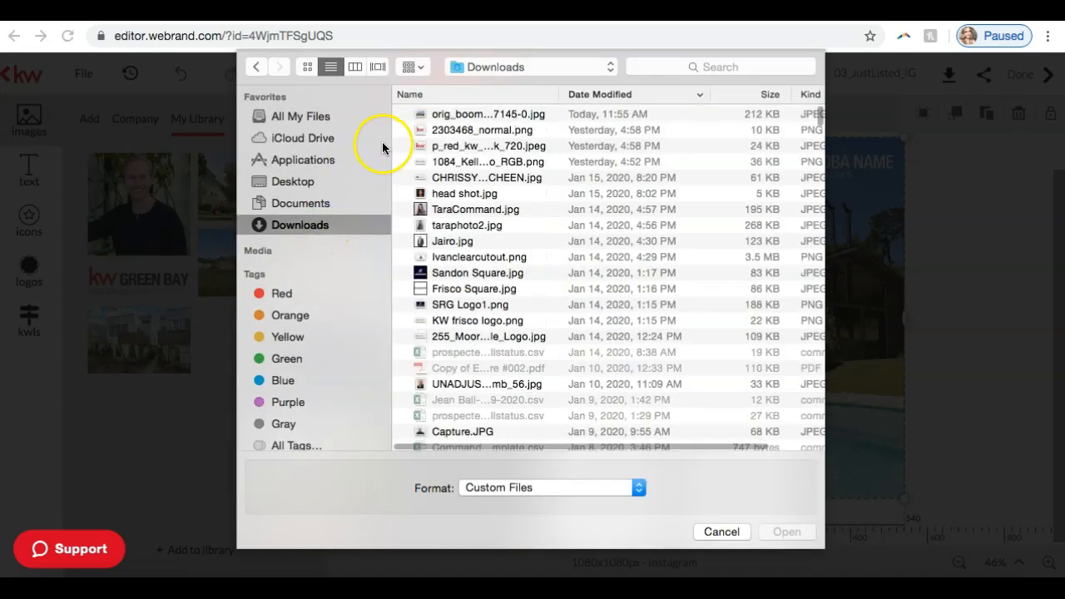
click(450, 117)
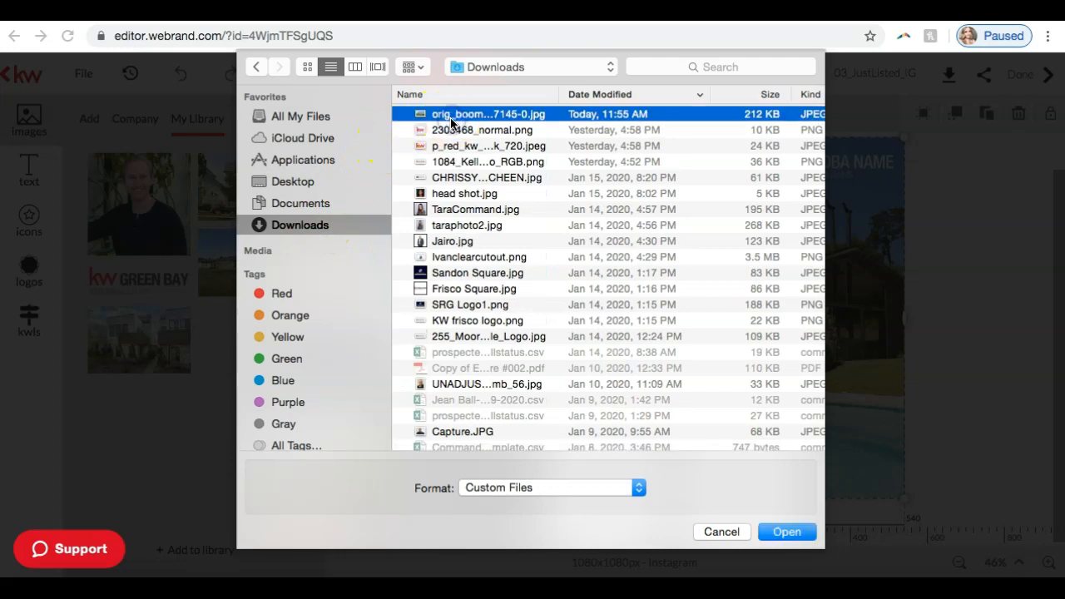
double_click(450, 121)
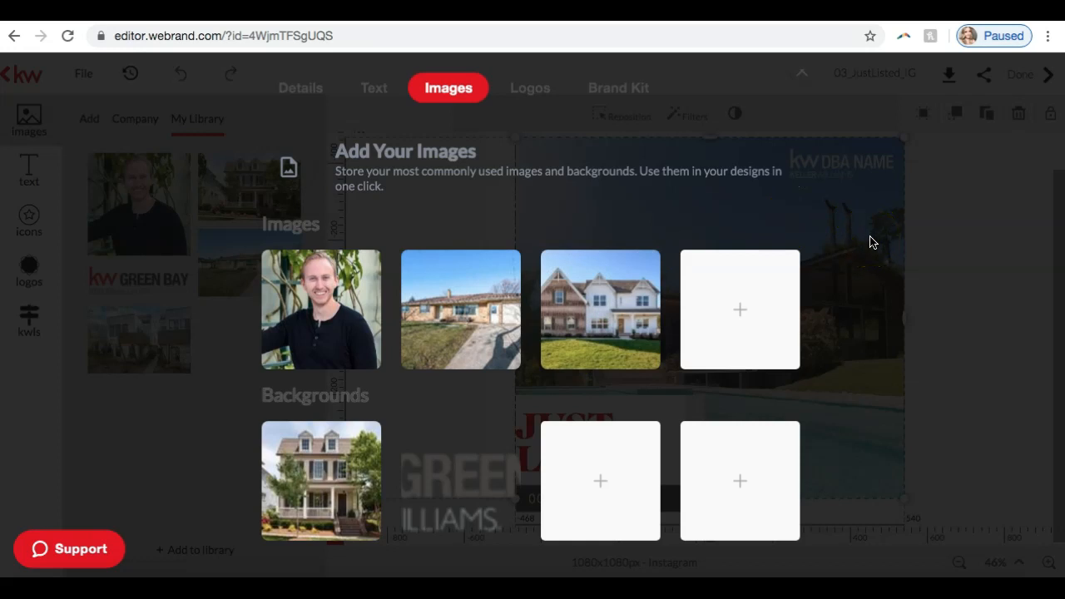
click(142, 476)
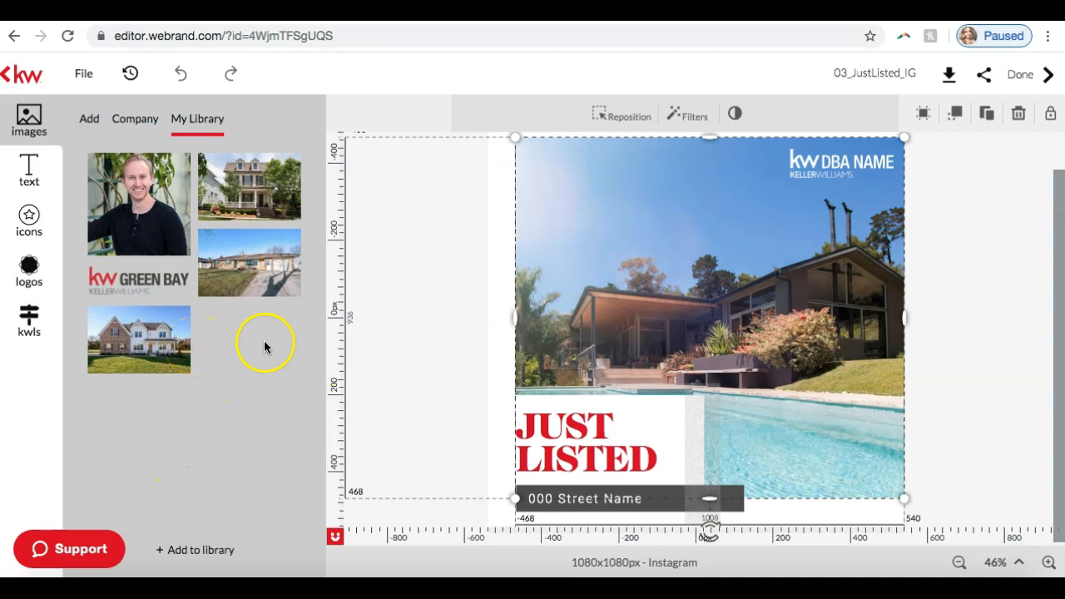
Step: Replace the template's main photo with the newly uploaded brick and white house image from the library
click(673, 246)
mouse_move(142, 357)
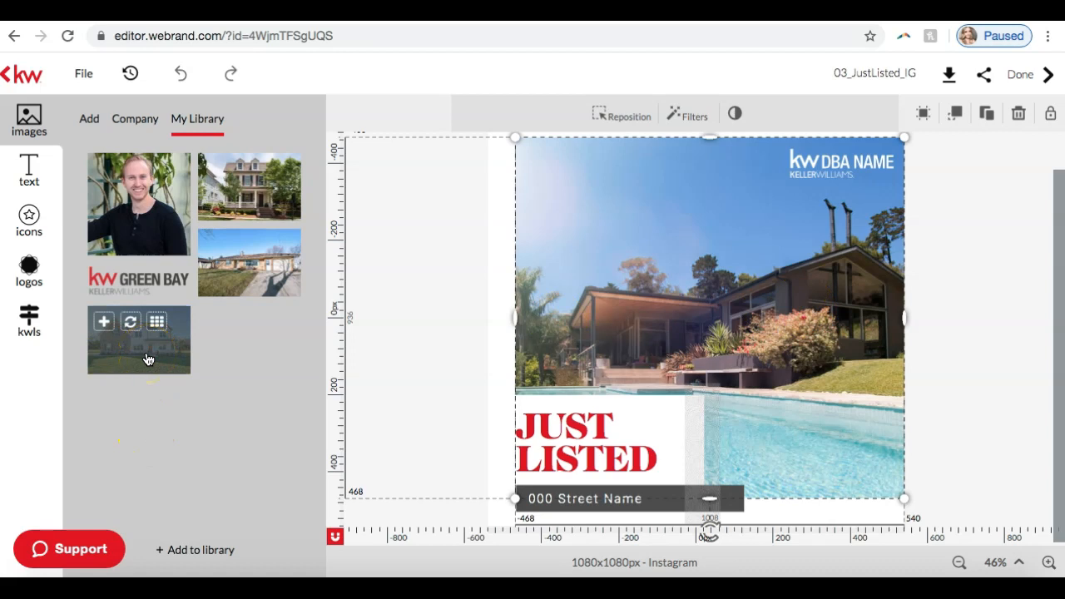
click(130, 323)
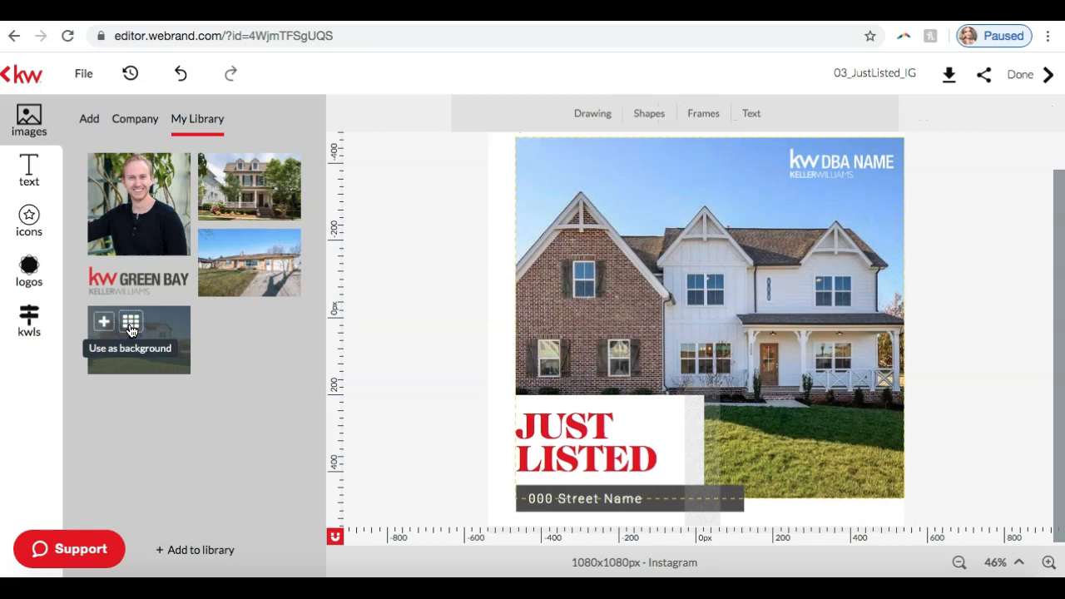
Step: Shift the main photo slightly left so its left edge sits at about -483 px, and deselect it
drag(630, 231, 624, 235)
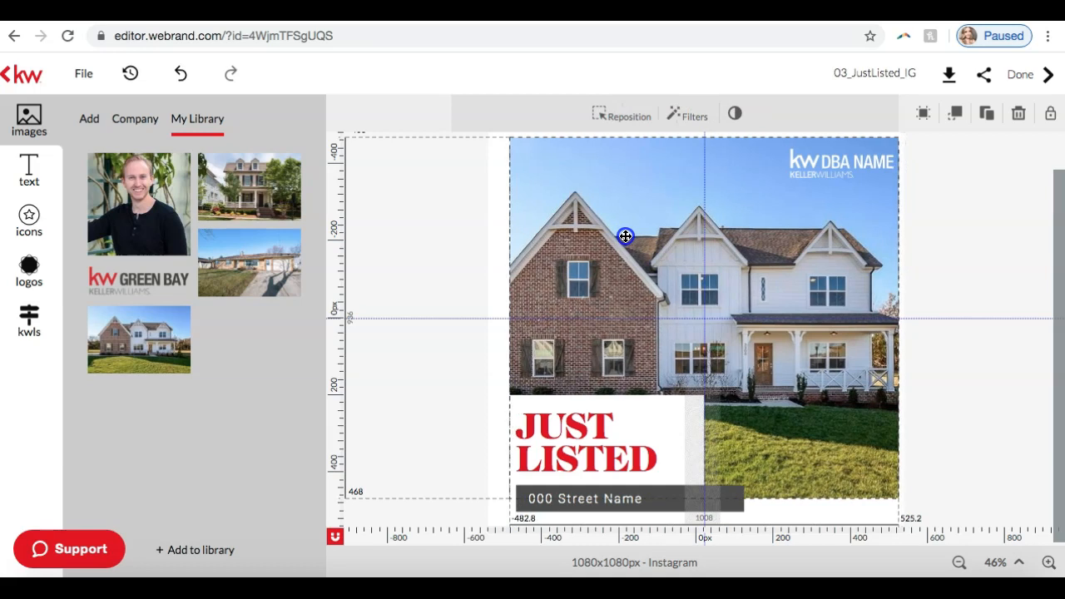
click(939, 155)
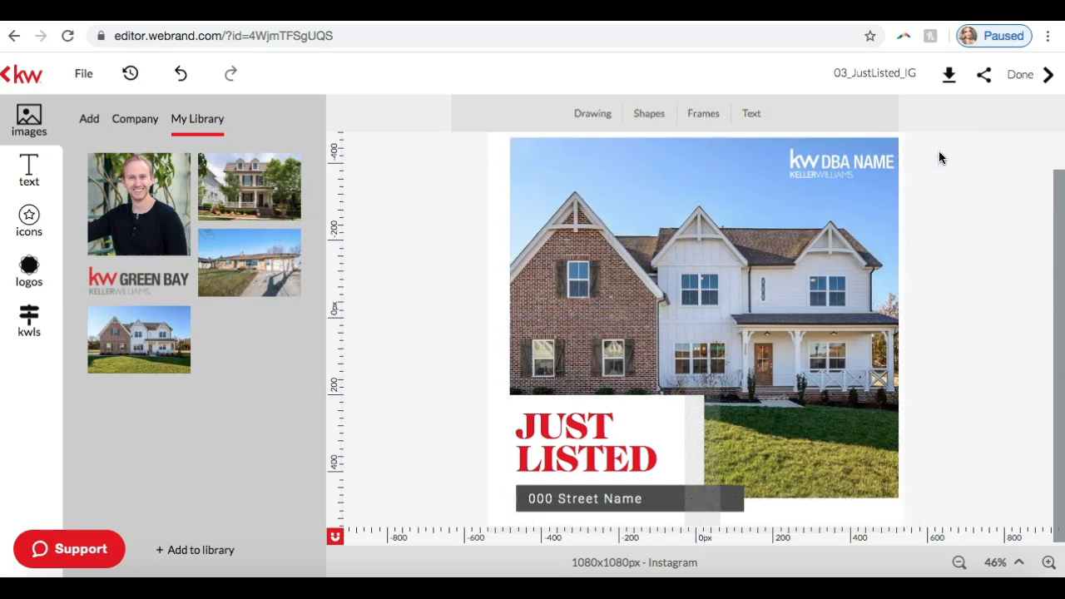
click(582, 240)
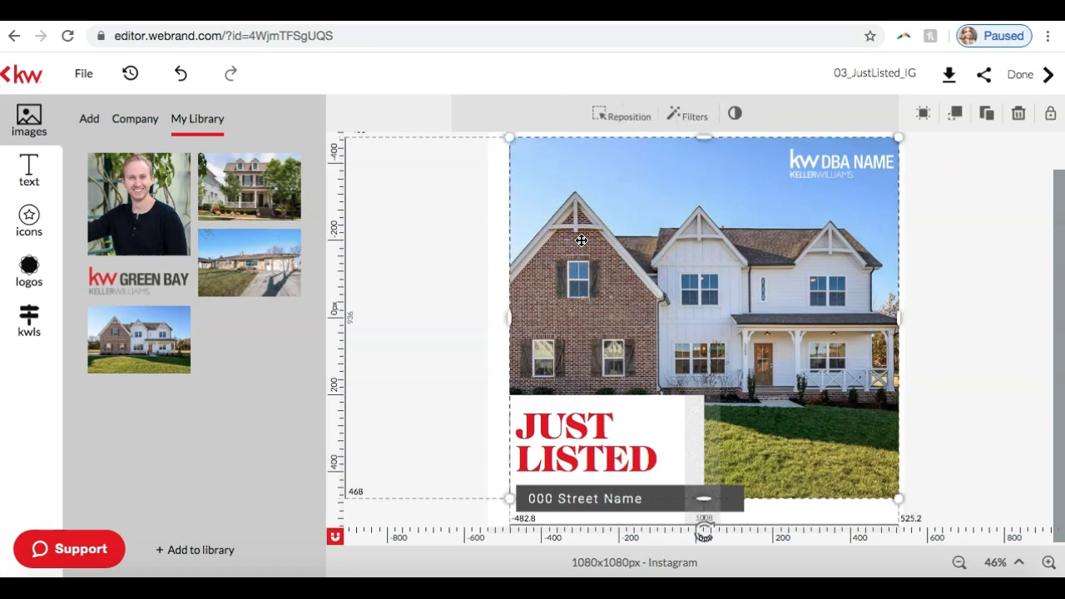
click(973, 276)
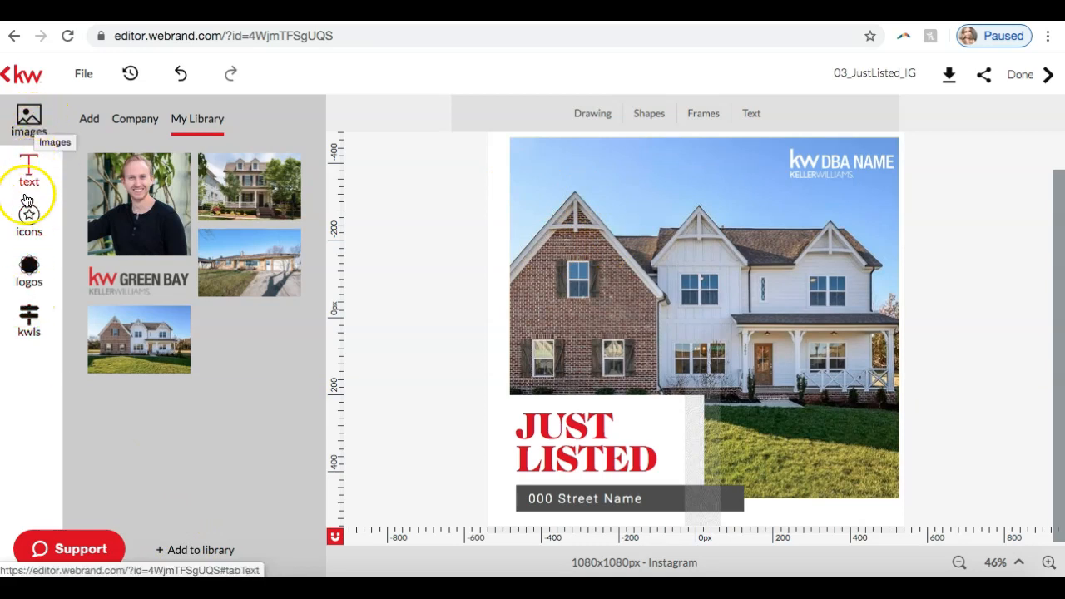
Step: Open the KWLS listing content and look through all of the listing's photos
click(34, 309)
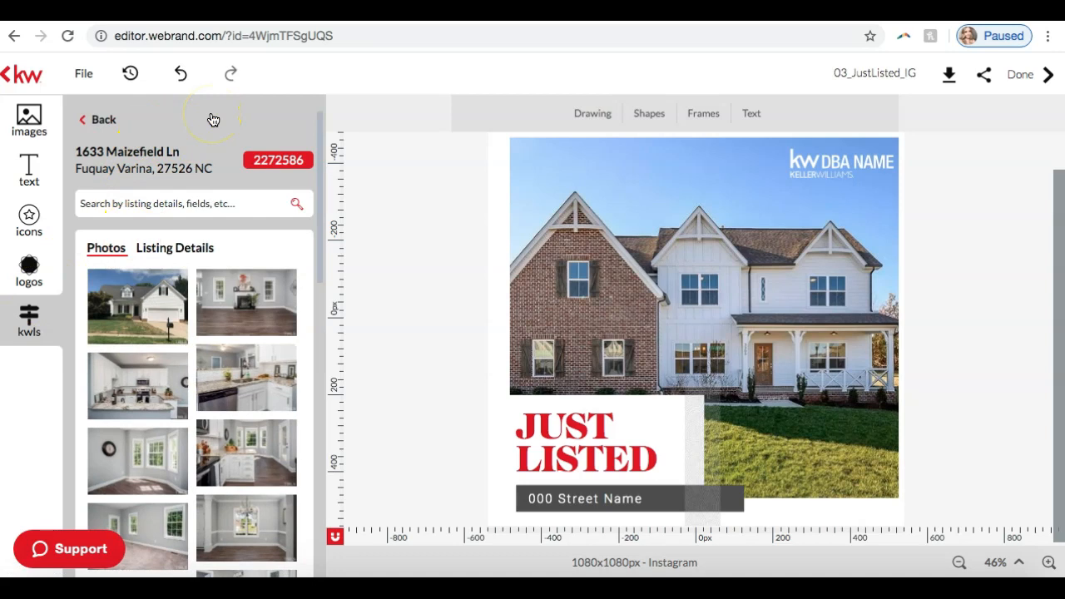
scroll(173, 426, down, 8)
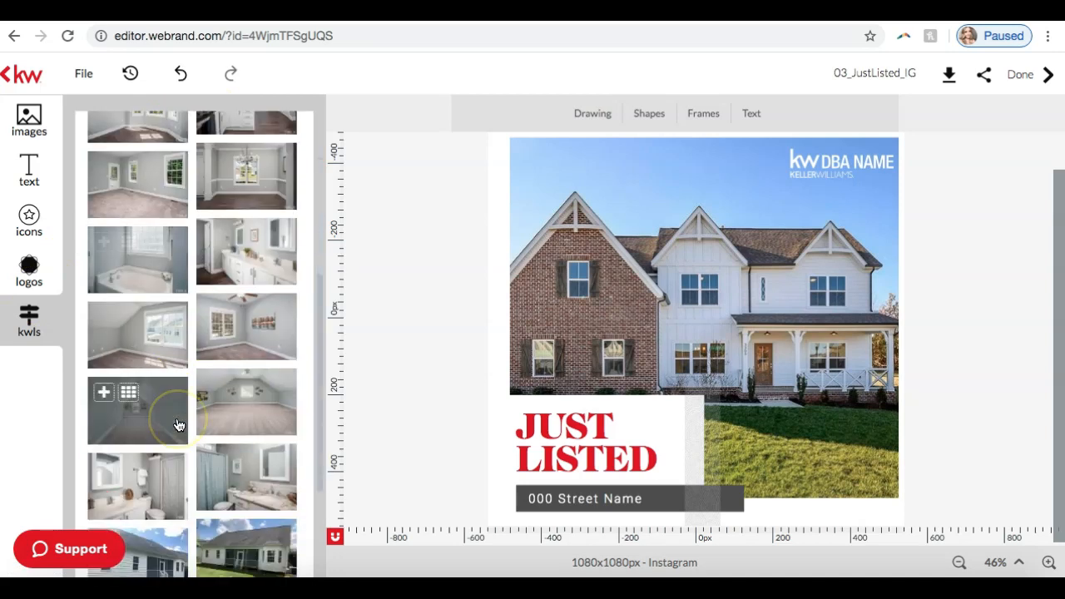
scroll(179, 426, up, 10)
scroll(163, 445, down, 10)
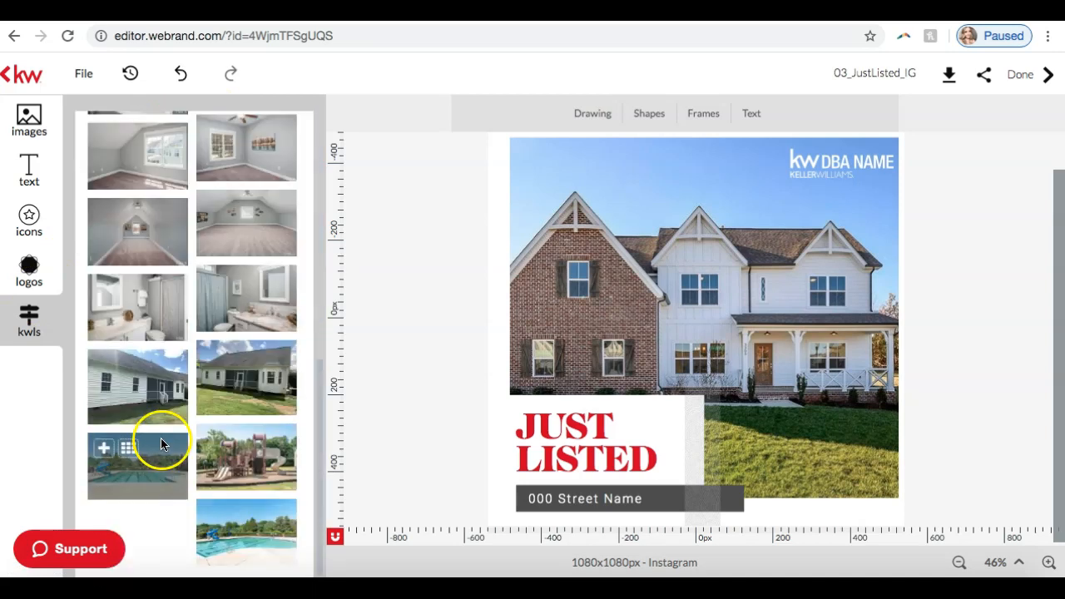
scroll(256, 259, up, 10)
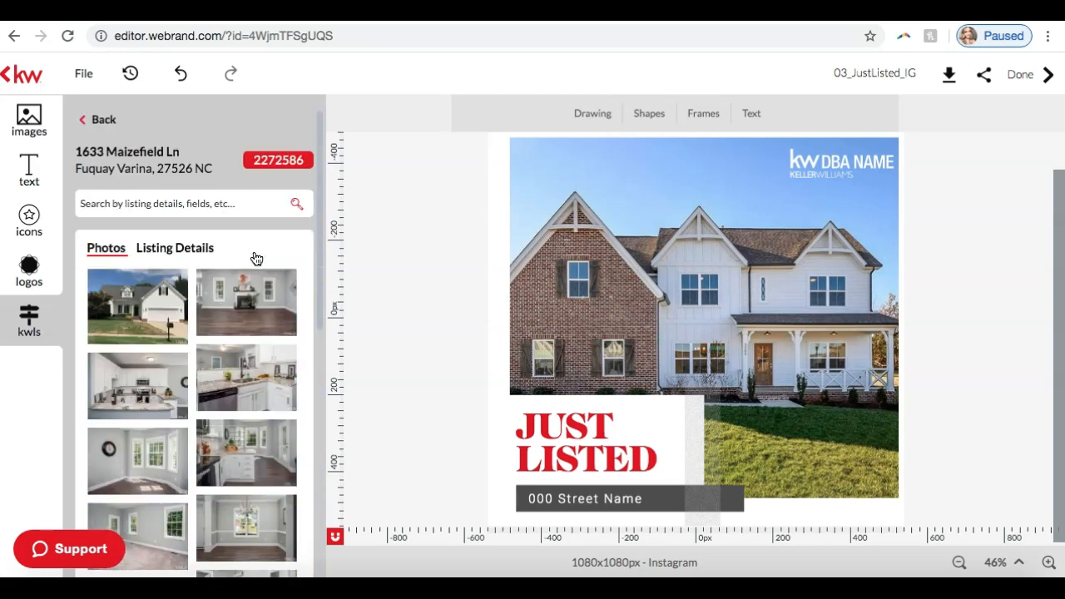
Step: Replace the main photo with the listing's front exterior photo showing the garage and mailbox
click(678, 196)
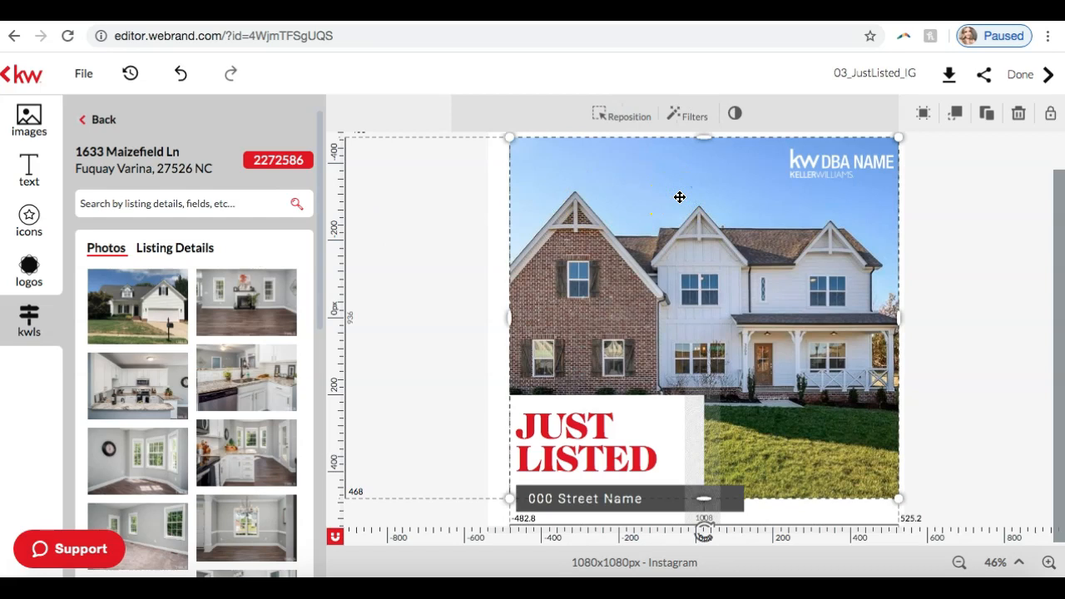
mouse_move(138, 304)
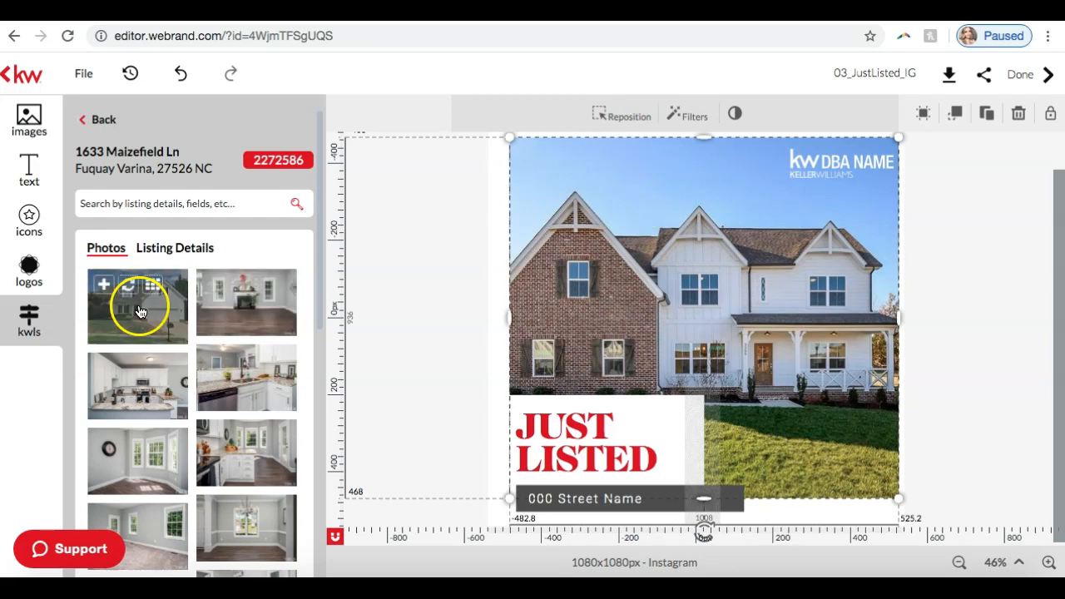
click(127, 291)
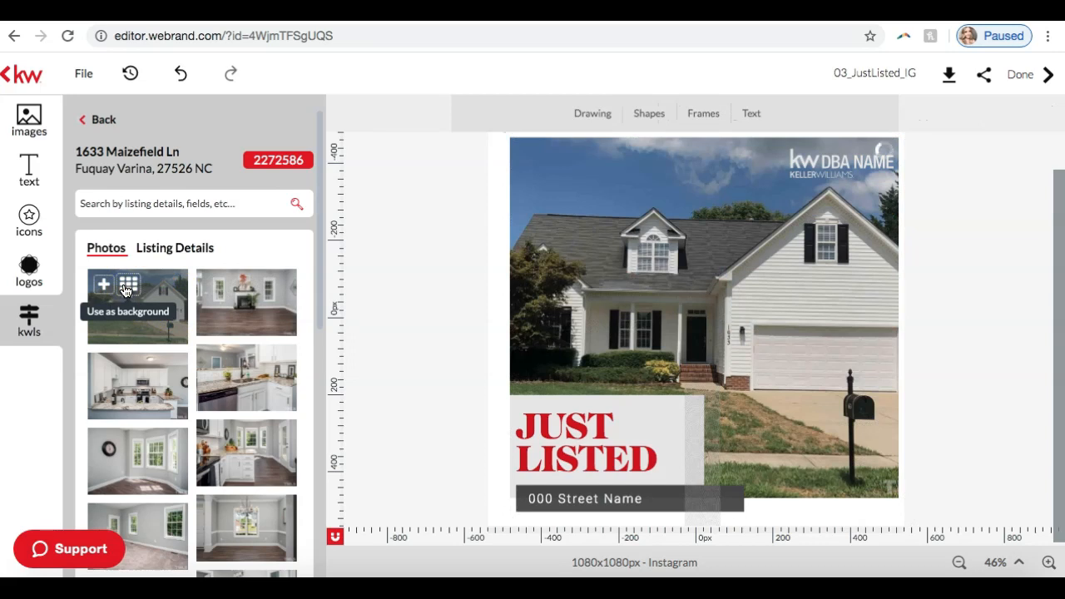
click(452, 232)
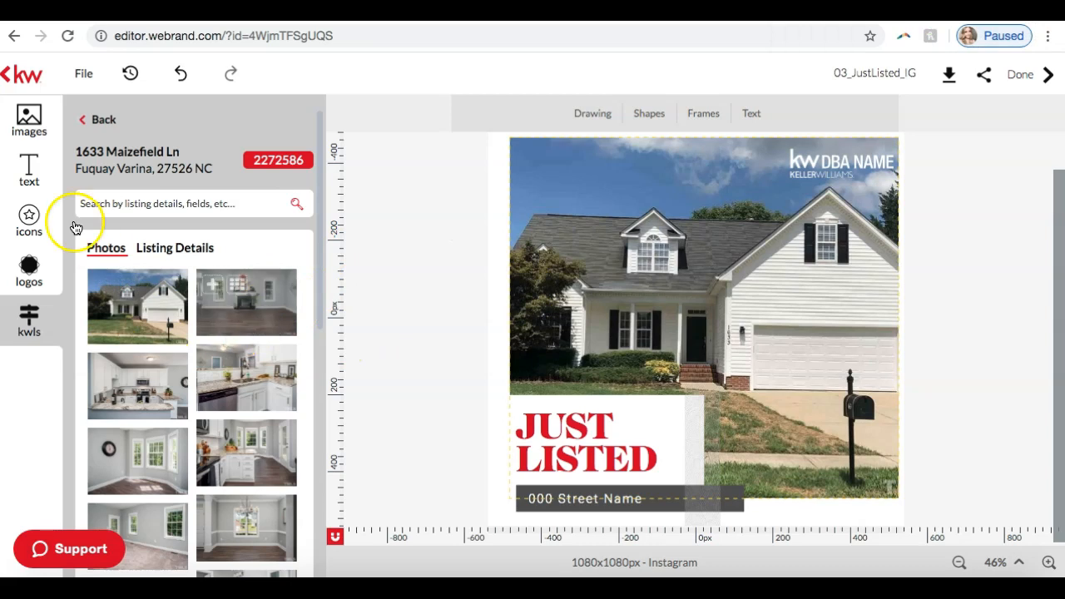
Step: Revisit the personal image library and its stored images and backgrounds, and return to the design
click(32, 116)
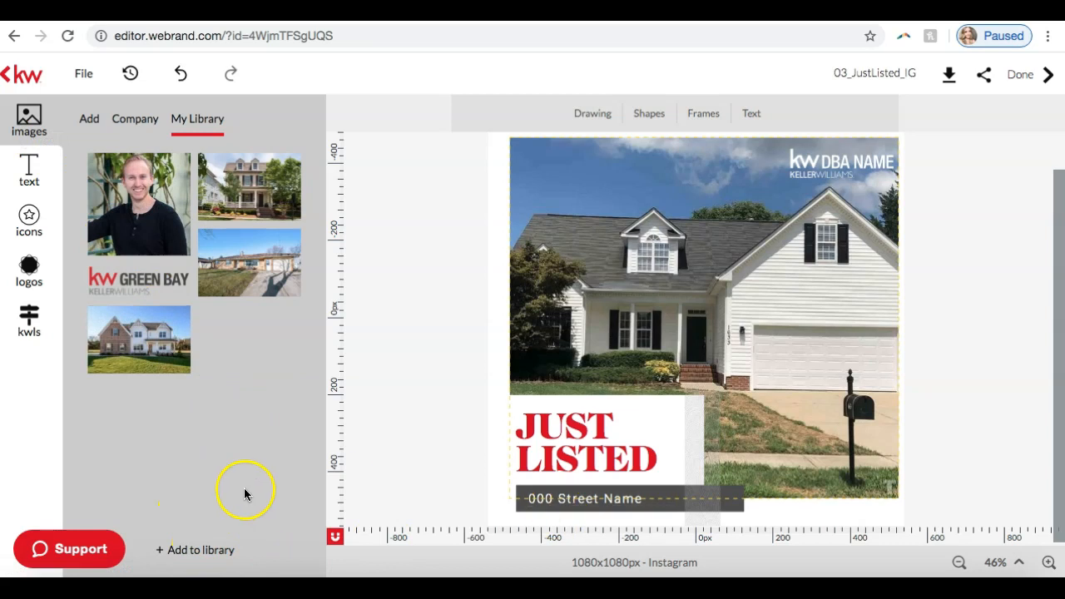
click(203, 551)
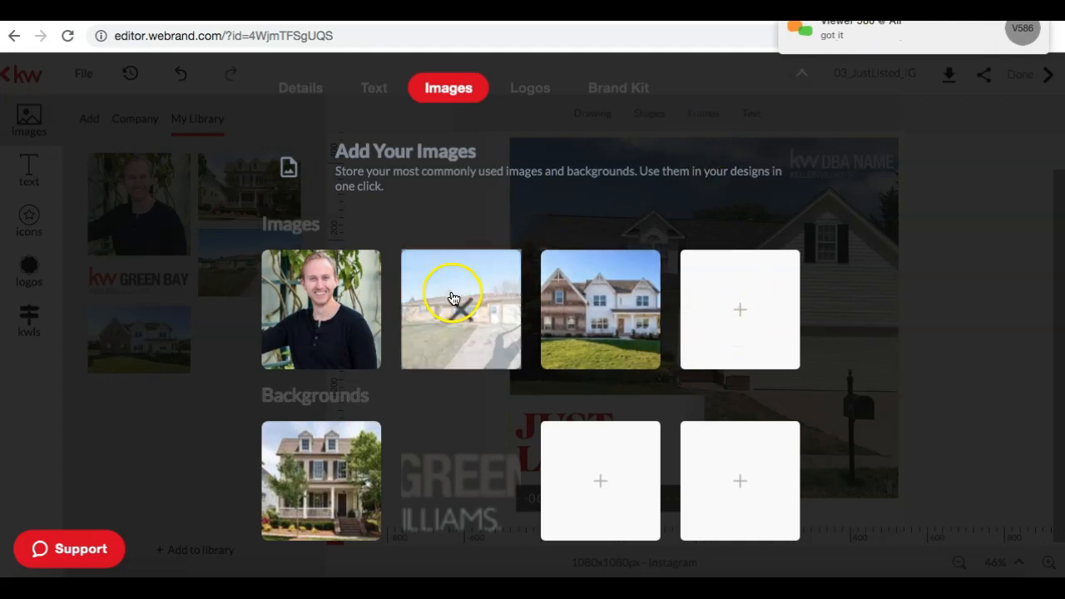
click(256, 409)
mouse_move(80, 200)
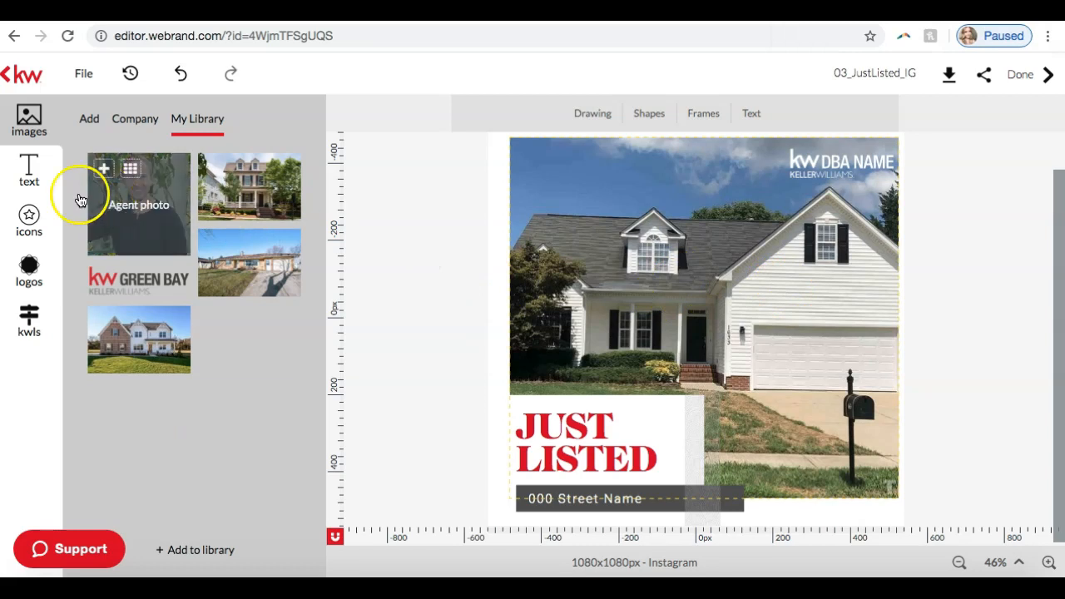
Step: Replace the main photo with the listing's kitchen photo showing the granite counter and bay windows
click(29, 321)
click(642, 267)
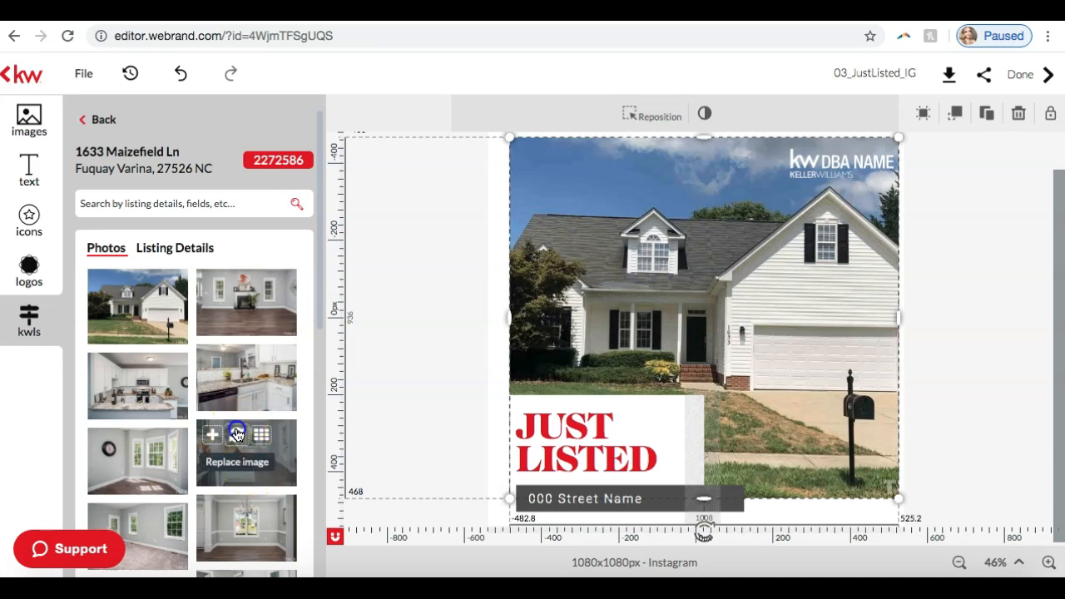
click(237, 435)
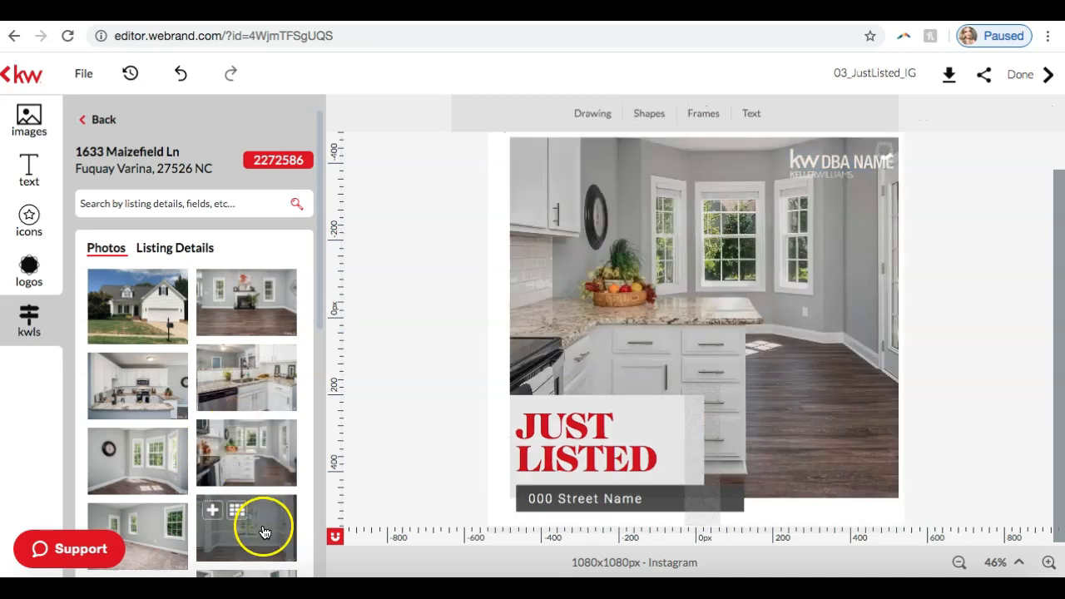
Step: Add the listing's backyard exterior photo as a separate image and place it over the design's centre, upper-left corner at about -423, -302 px
scroll(175, 353, down, 3)
scroll(174, 353, down, 5)
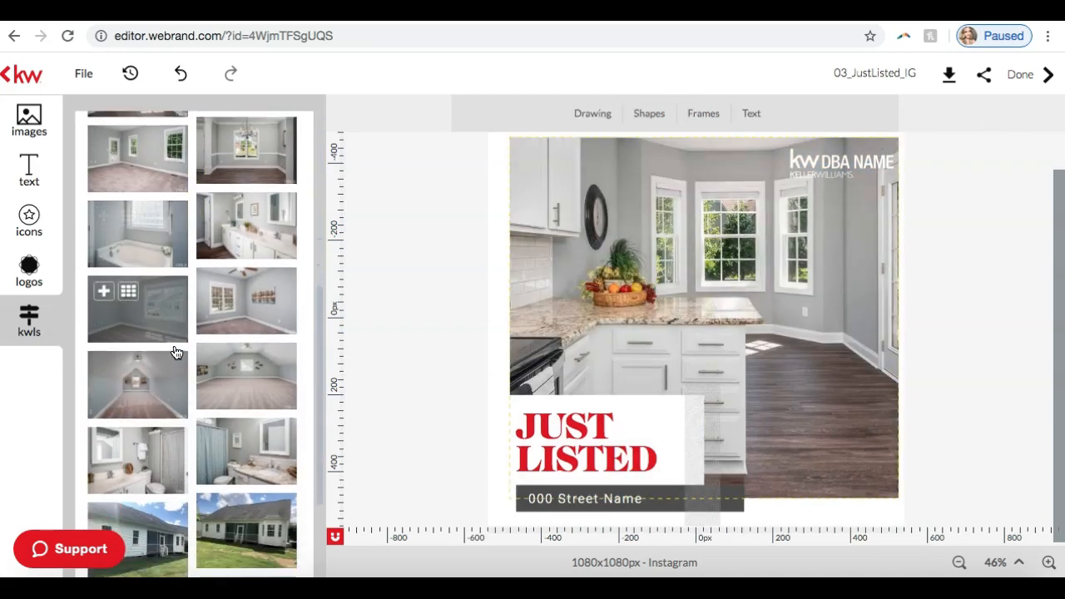
click(241, 343)
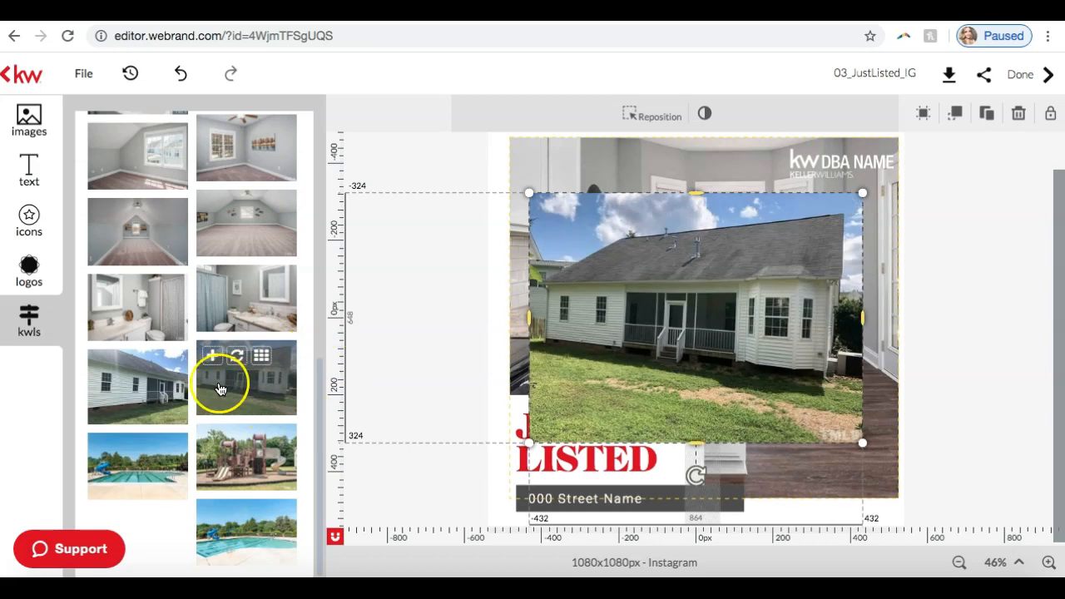
mouse_move(668, 277)
mouse_down()
mouse_move(661, 214)
mouse_move(647, 281)
mouse_move(656, 275)
mouse_up()
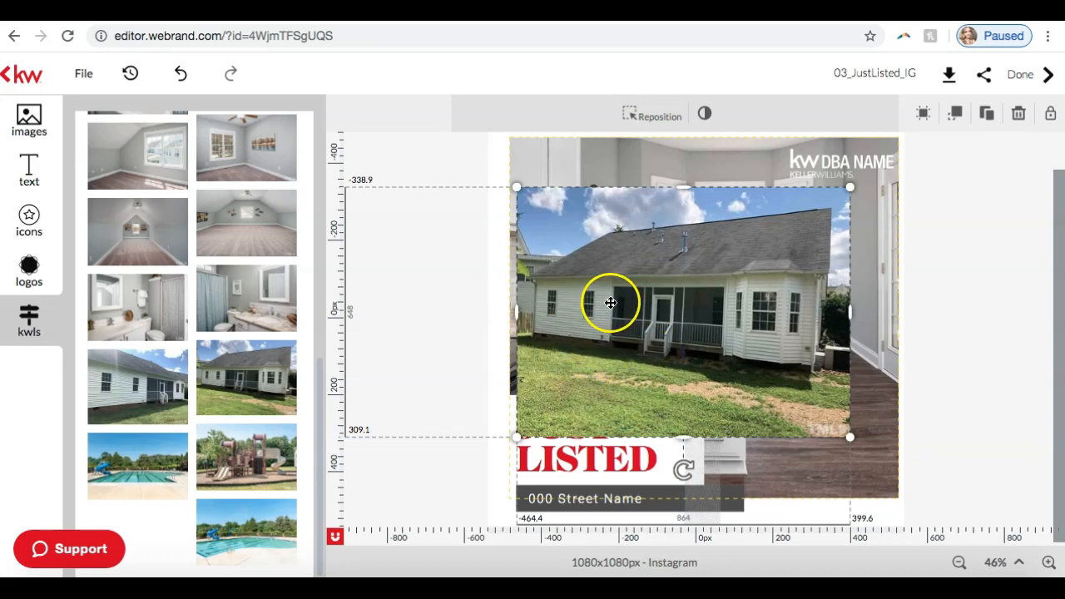
drag(687, 286, 703, 299)
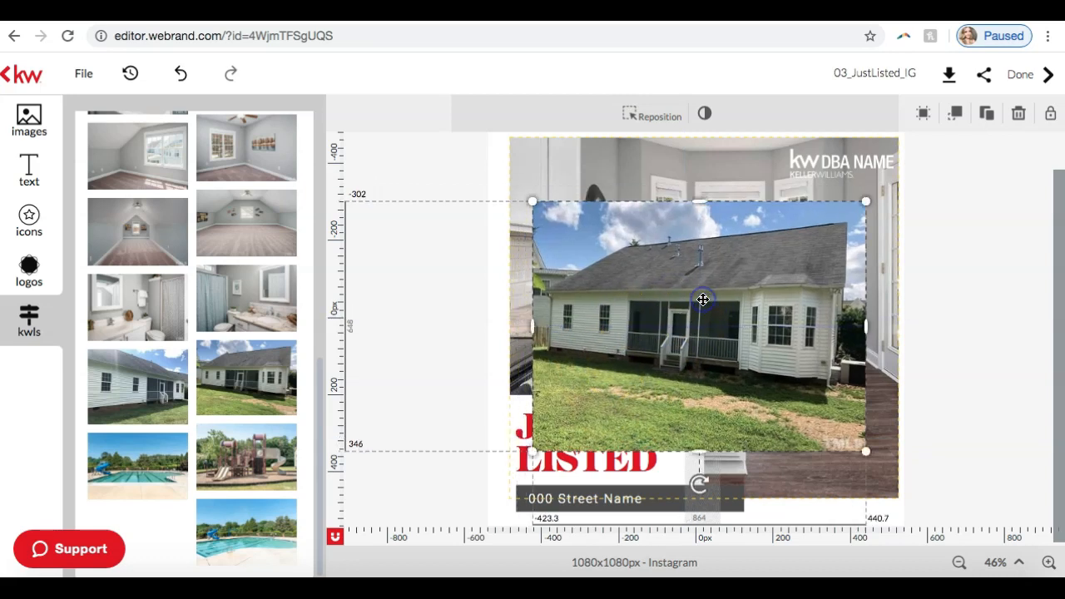
Step: Remove the added backyard photo and the image placeholder left in its place over the design
click(1019, 113)
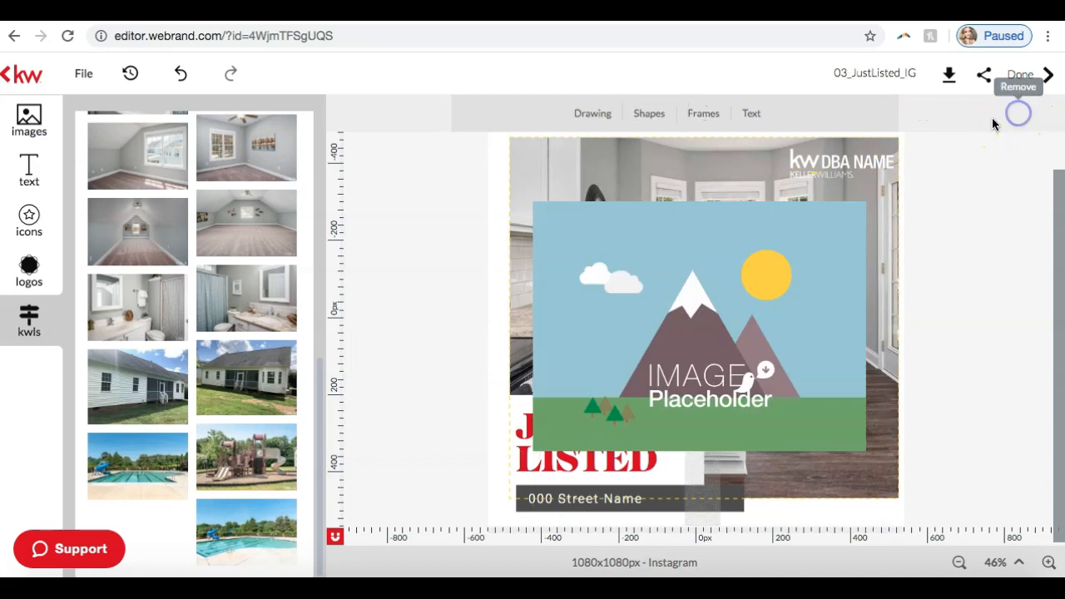
click(723, 297)
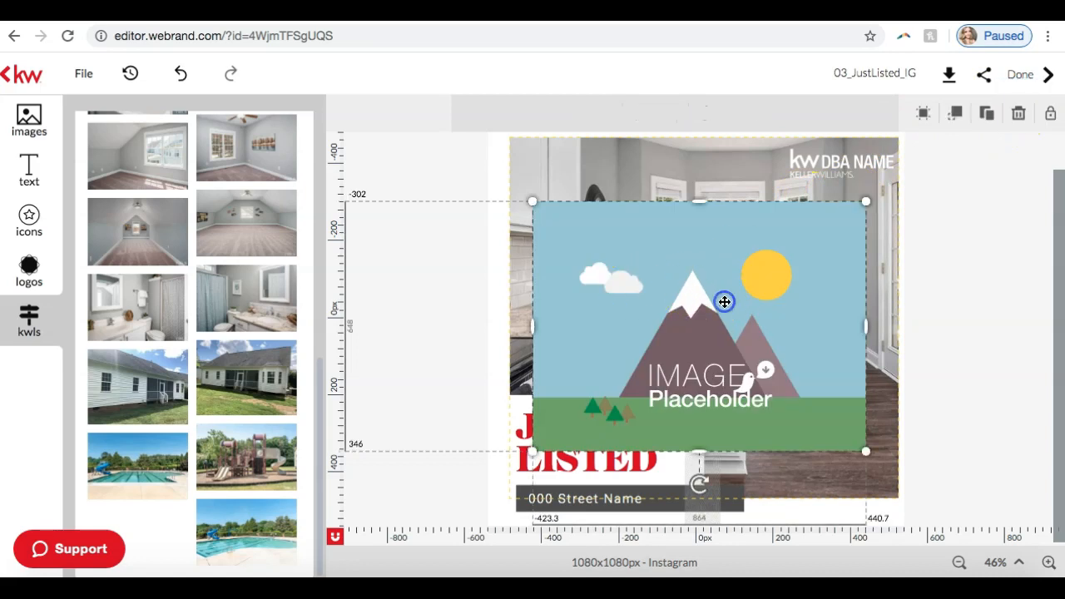
click(1022, 116)
Step: Try the listing's fireplace photo as the main photo, and put the kitchen photo with the bay windows back
click(619, 312)
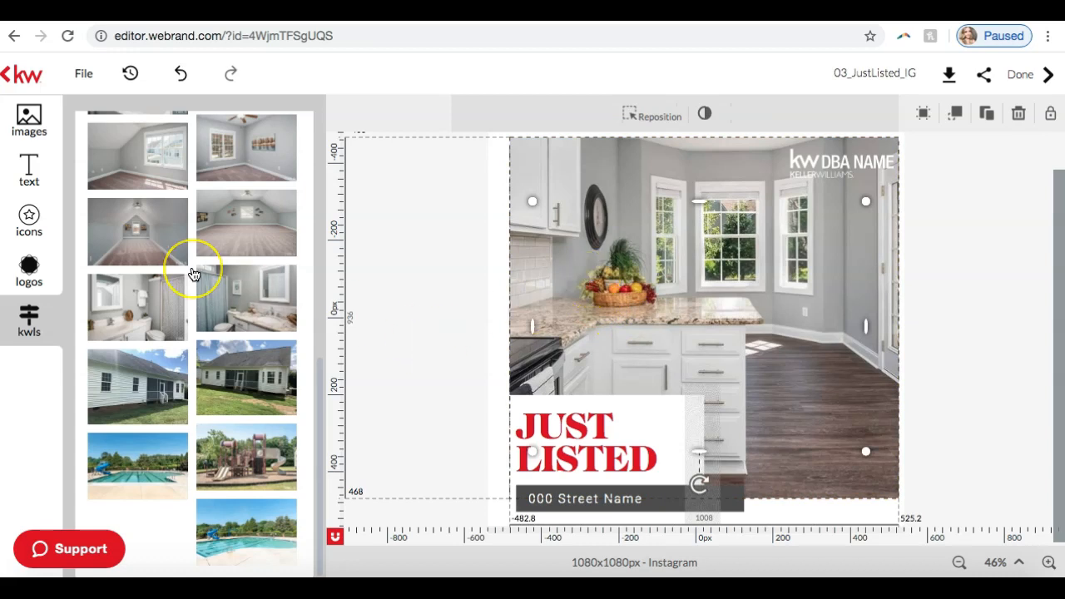
scroll(195, 269, up, 4)
scroll(192, 271, up, 3)
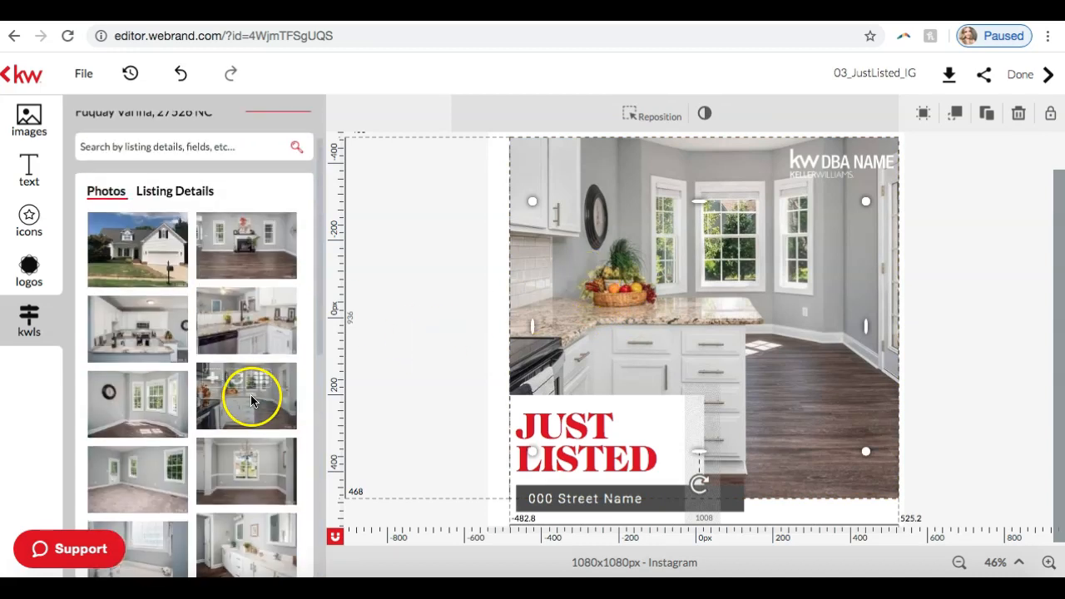
mouse_move(260, 331)
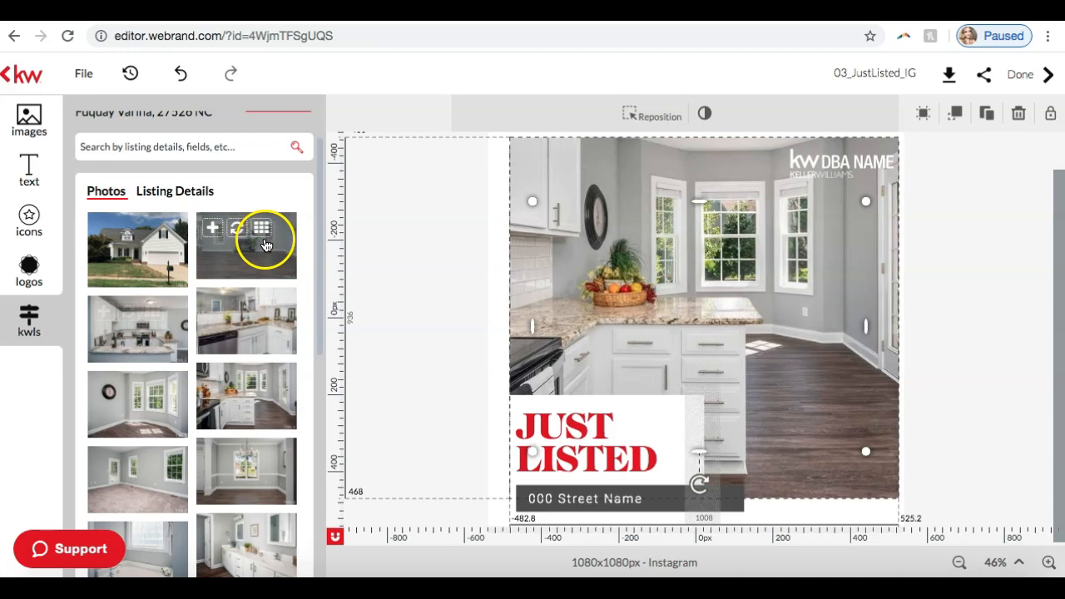
click(239, 233)
click(280, 231)
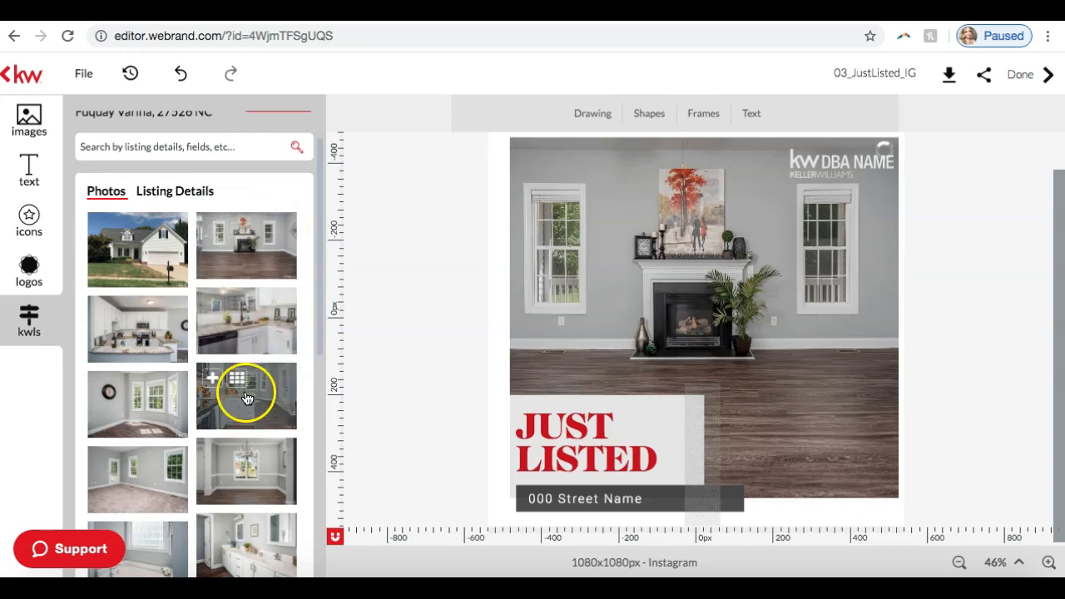
click(229, 407)
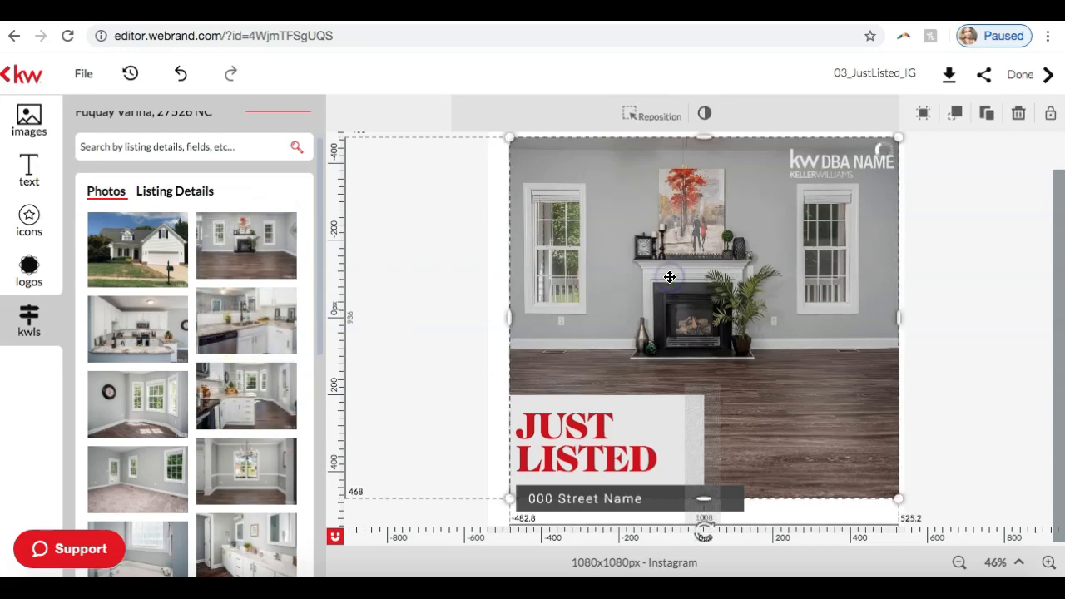
click(383, 261)
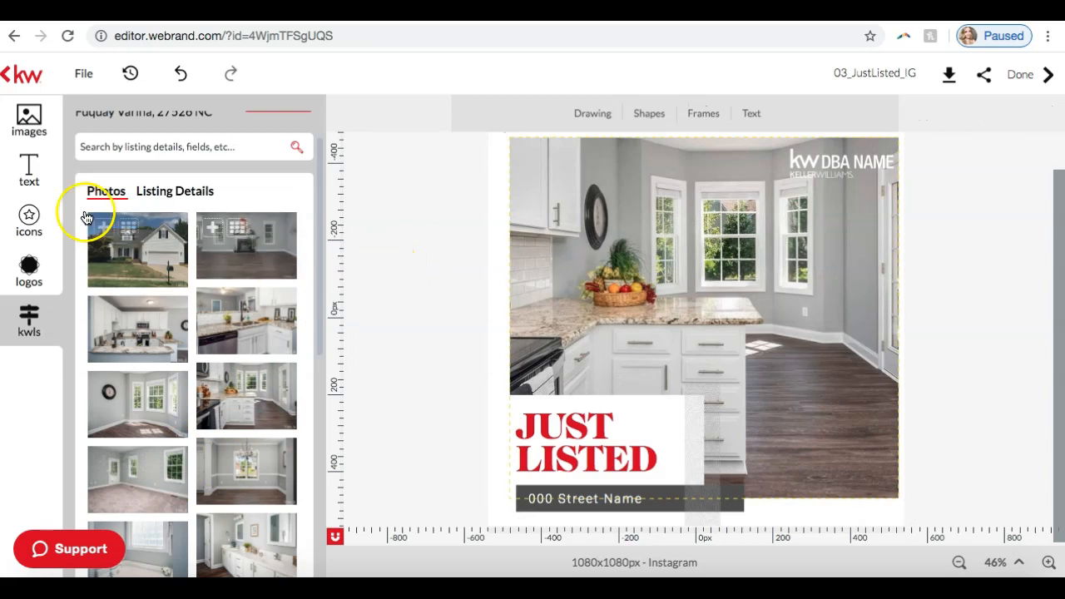
Step: Replace the placeholder street name text with the property address from the listing's details
click(176, 193)
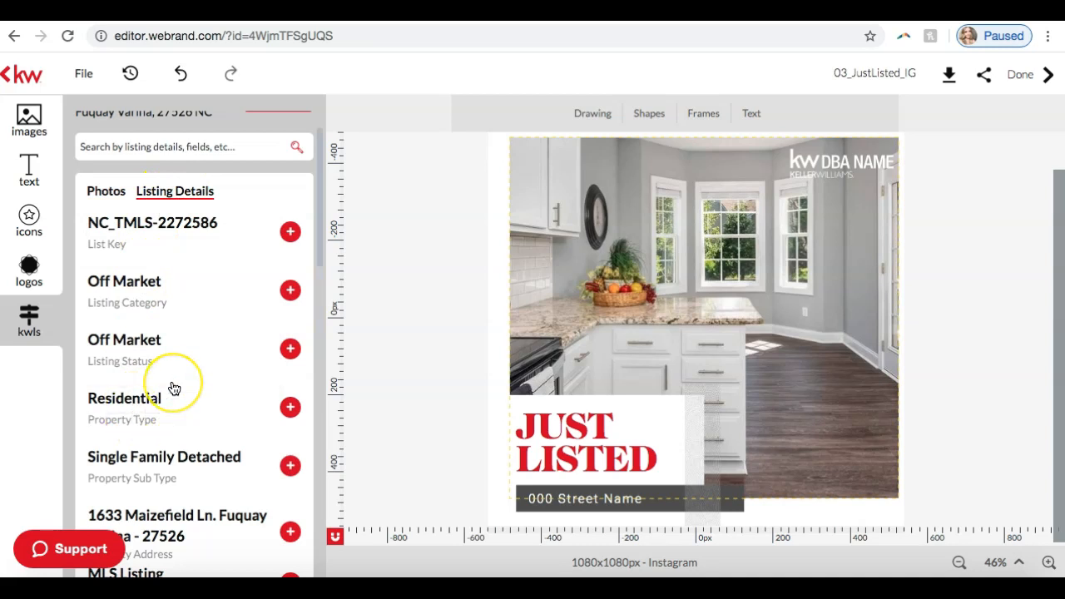
scroll(171, 387, down, 3)
scroll(173, 389, up, 1)
click(202, 359)
scroll(208, 356, up, 3)
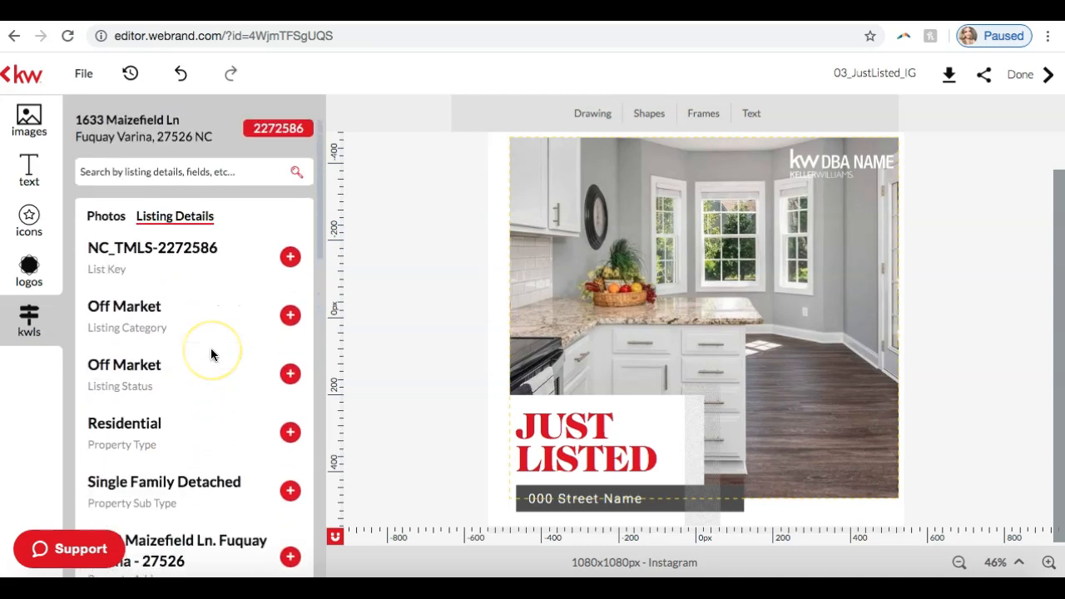
scroll(211, 355, down, 3)
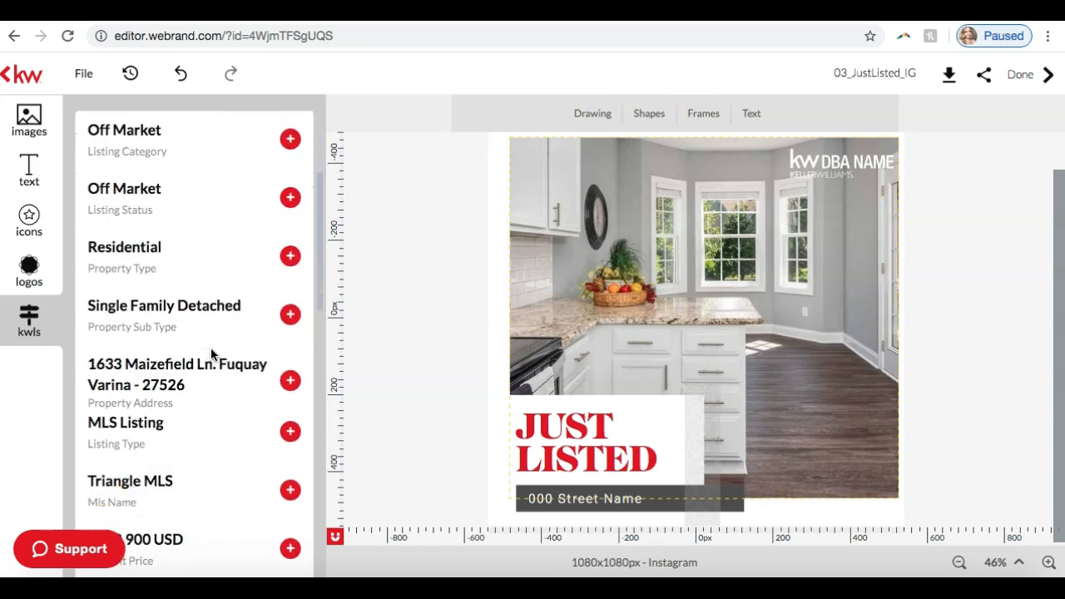
click(598, 499)
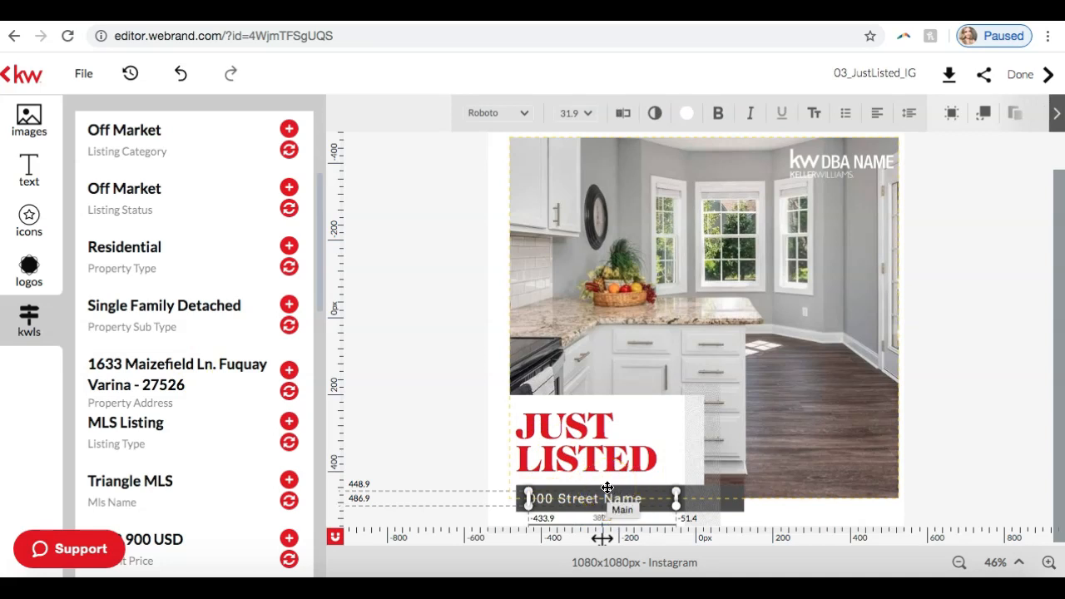
click(582, 498)
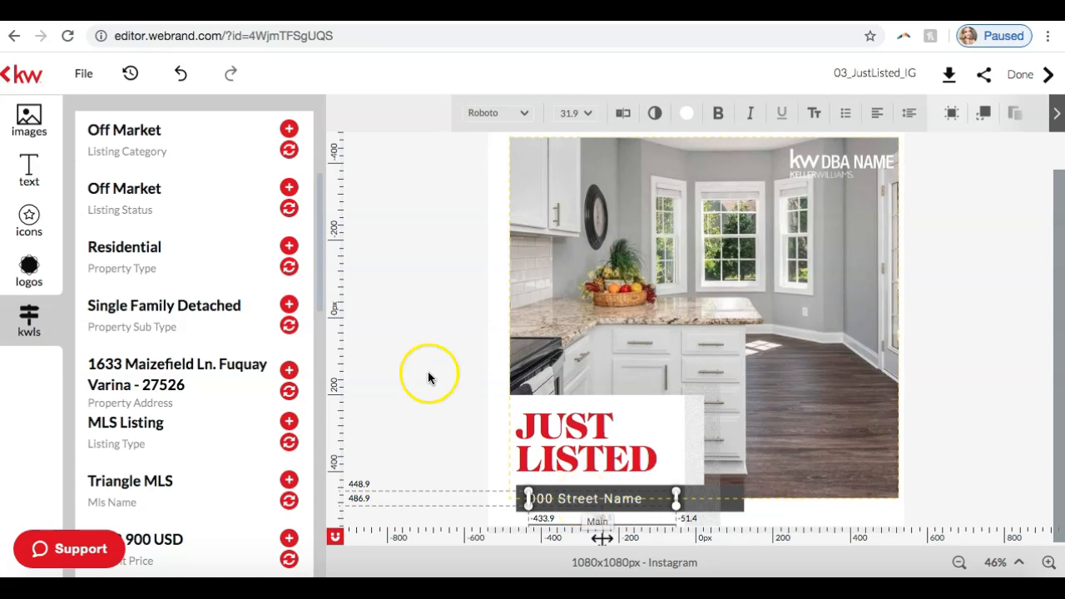
scroll(257, 340, up, 3)
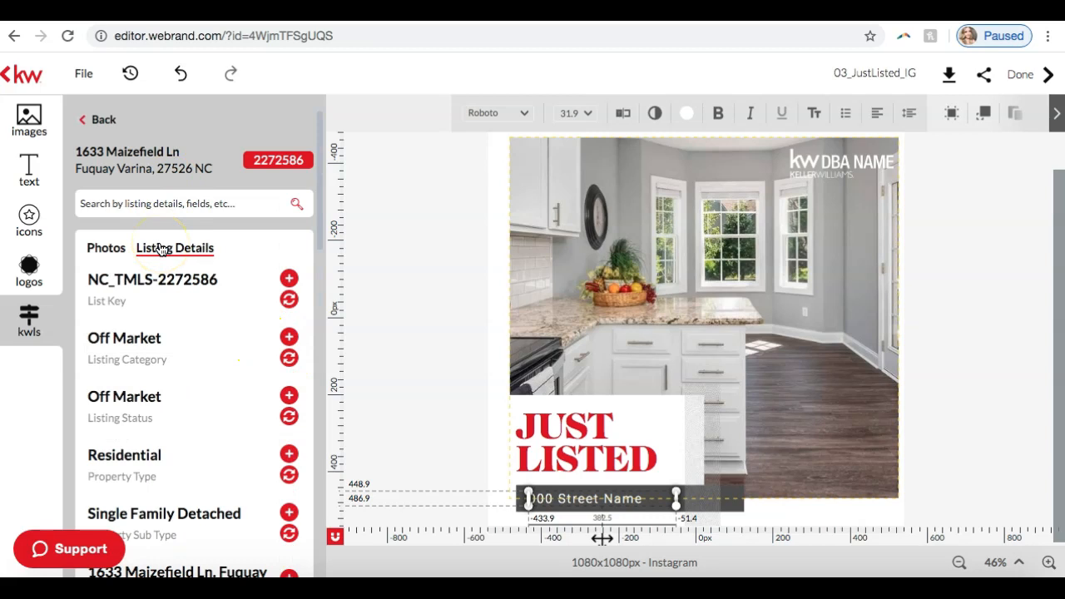
scroll(145, 308, down, 5)
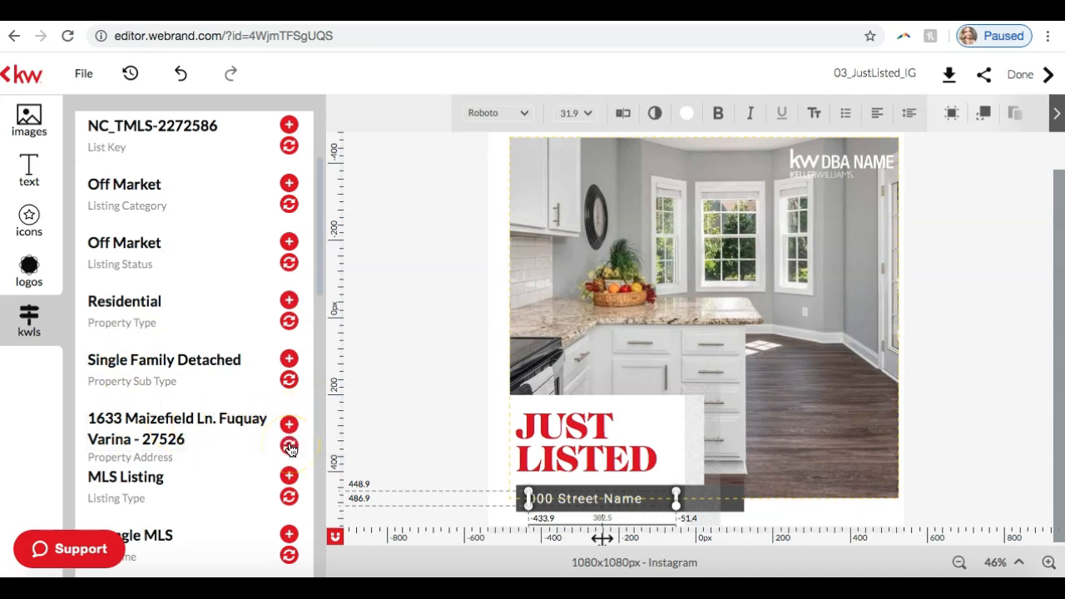
click(289, 446)
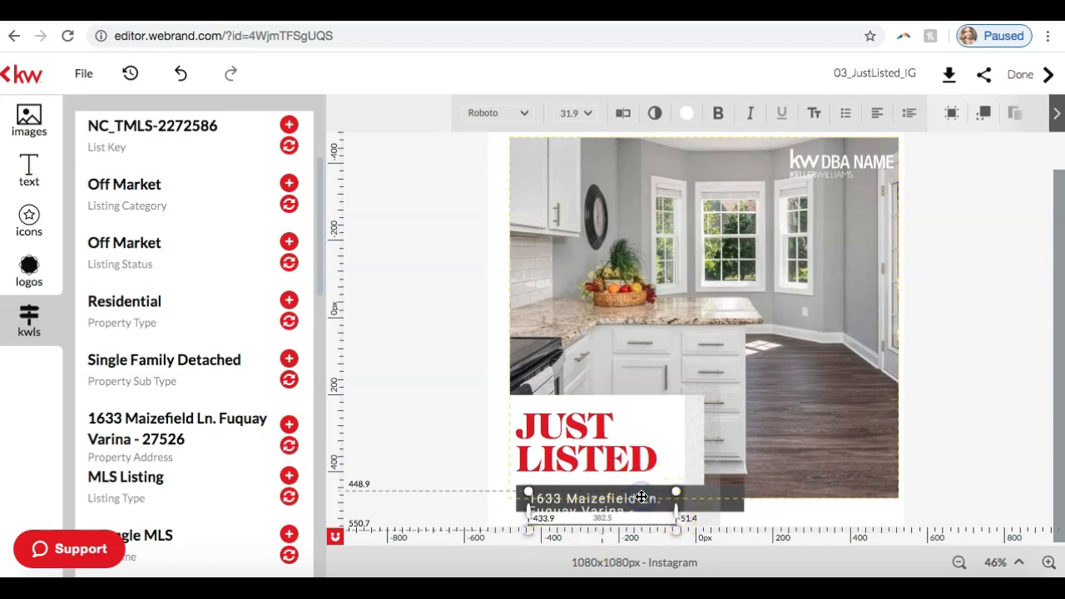
Step: Widen the address text box to about 609 px so it extends past the dark bar
scroll(641, 497, up, 1)
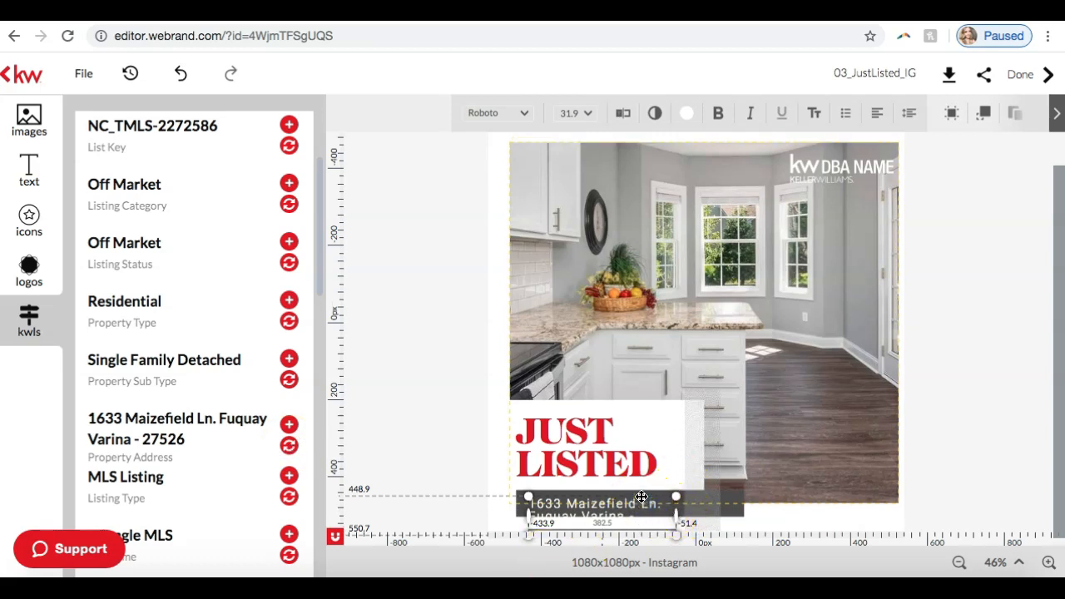
click(1049, 562)
click(1049, 563)
click(1049, 563)
click(1049, 563)
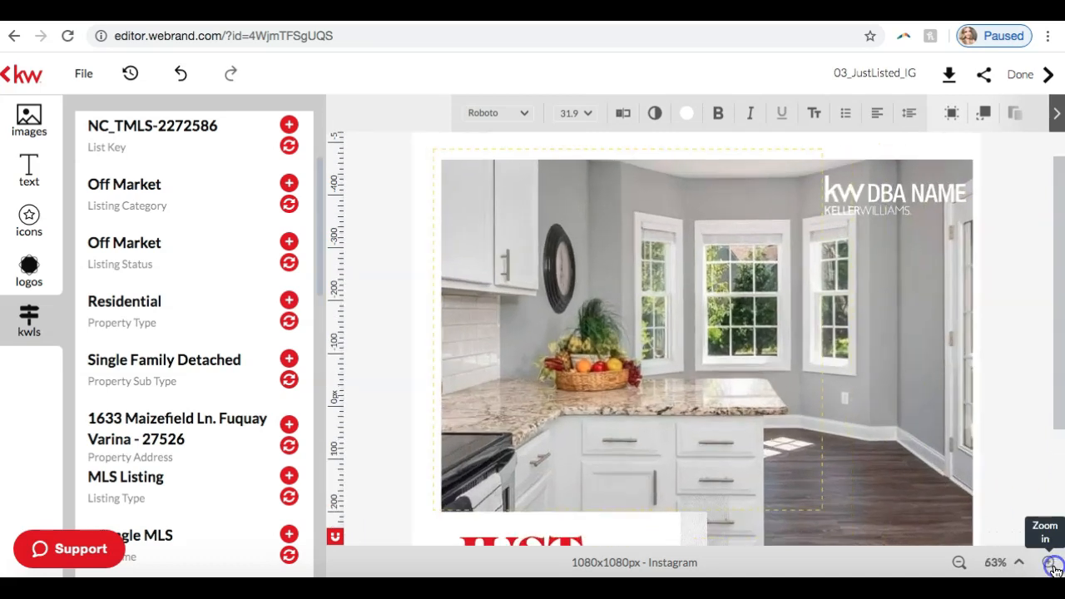
scroll(916, 379, down, 4)
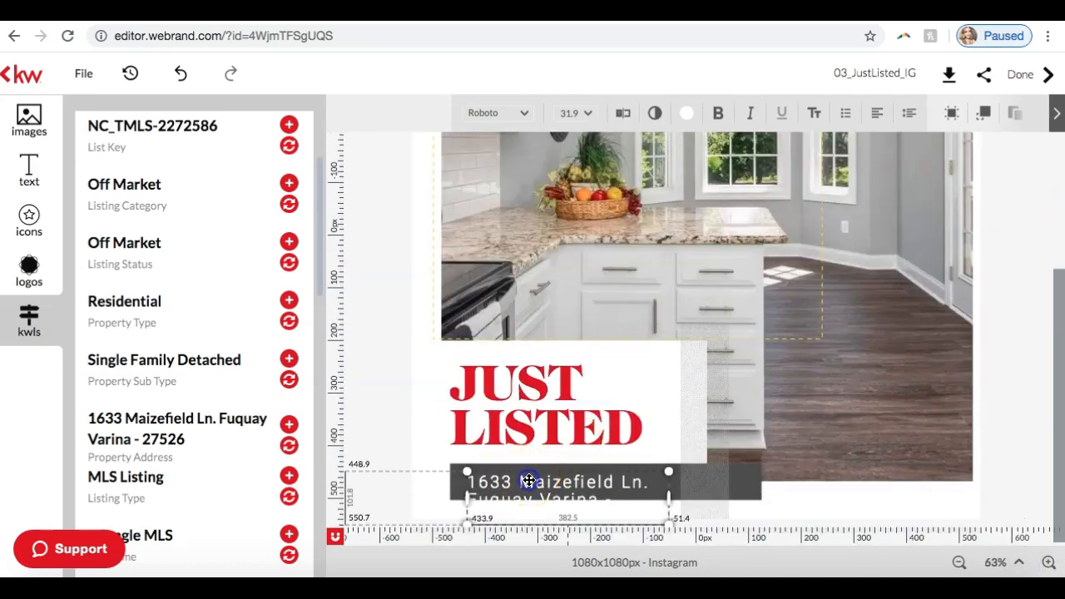
drag(664, 482, 788, 476)
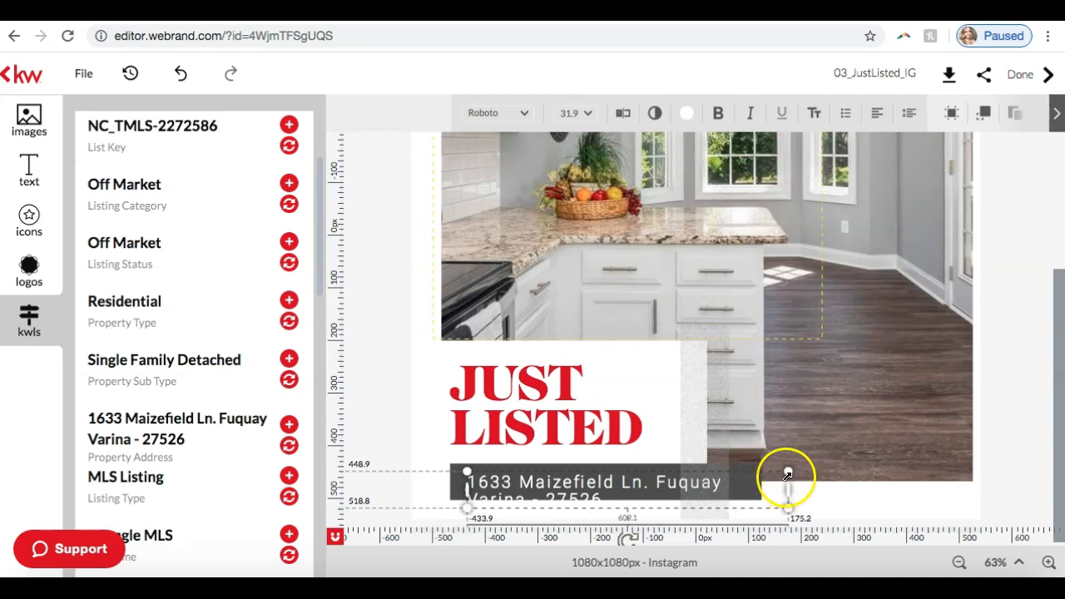
click(688, 472)
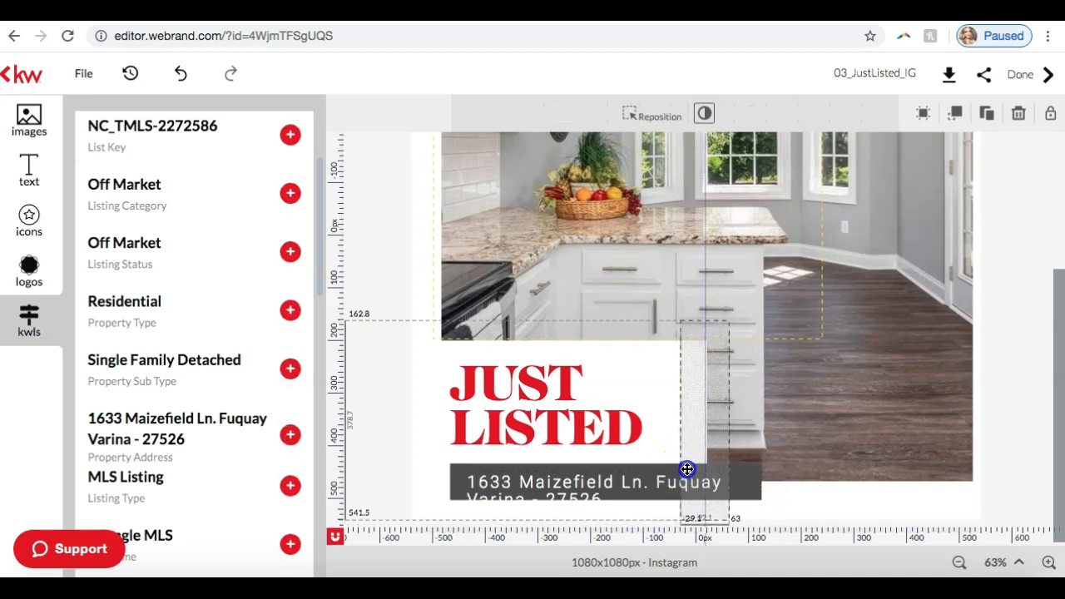
Step: Shift the dark bar slightly left and move the address text's upper-left corner to about -469, 433 px
click(624, 477)
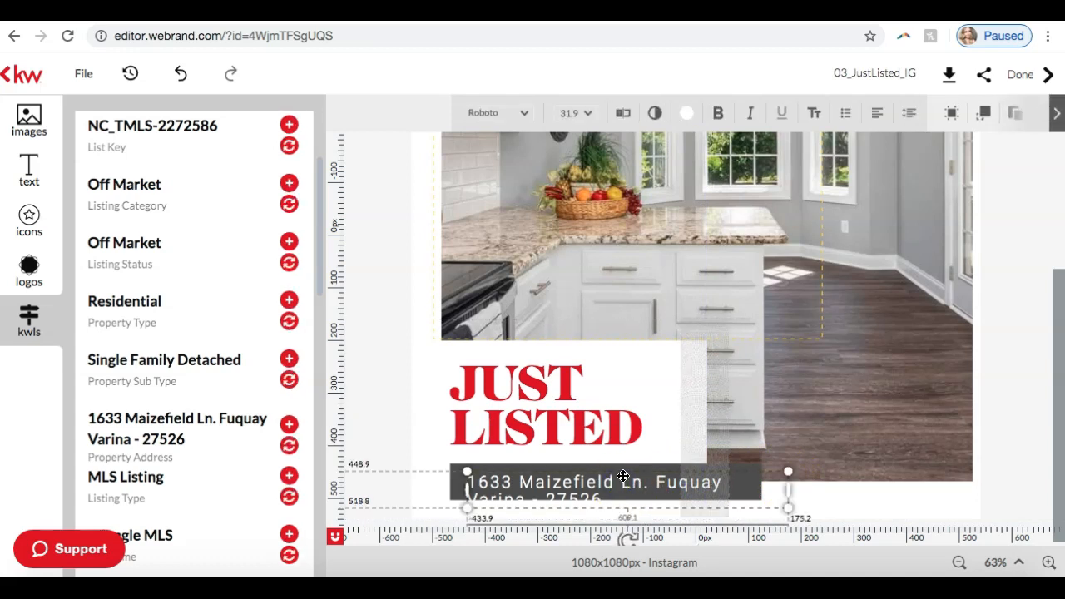
mouse_move(628, 472)
mouse_down()
mouse_move(626, 463)
mouse_move(628, 478)
mouse_move(617, 478)
mouse_move(638, 483)
mouse_move(701, 385)
mouse_move(779, 325)
mouse_move(818, 378)
mouse_move(706, 409)
mouse_move(713, 297)
mouse_move(840, 338)
mouse_move(705, 309)
mouse_move(718, 288)
mouse_move(610, 316)
mouse_move(596, 483)
mouse_move(619, 470)
mouse_move(616, 479)
mouse_up()
click(554, 483)
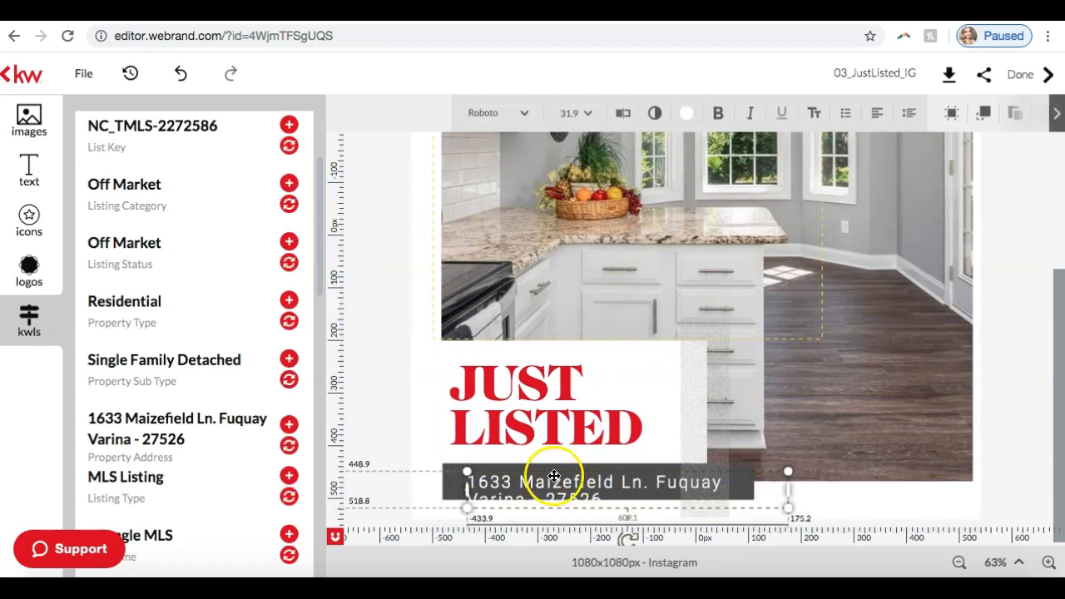
drag(553, 477, 534, 473)
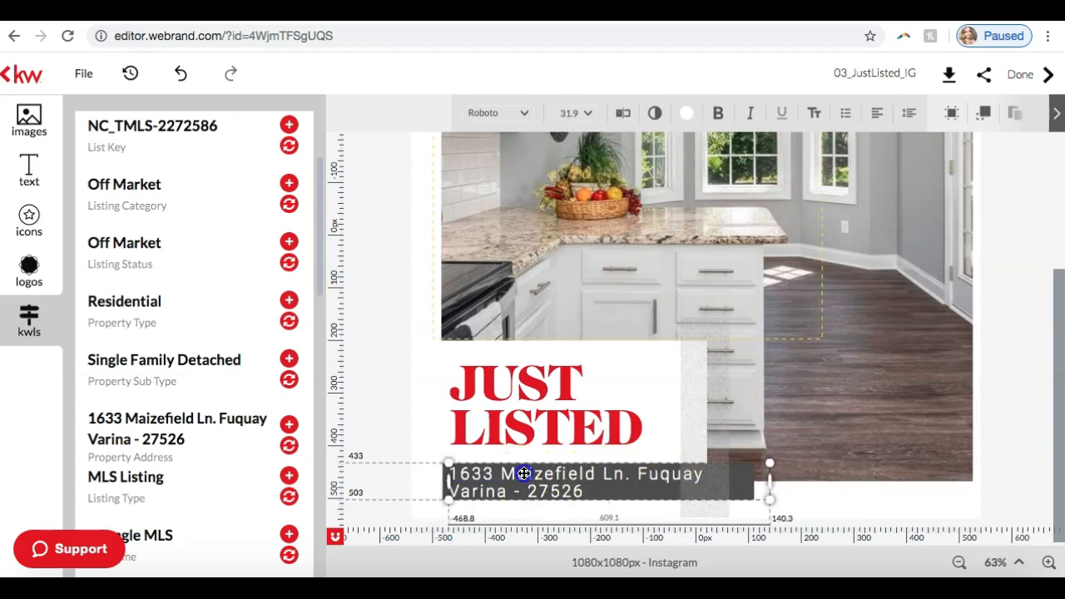
Step: Set the font size of the whole address text to 26 pt
click(523, 474)
drag(593, 489, 471, 473)
click(583, 490)
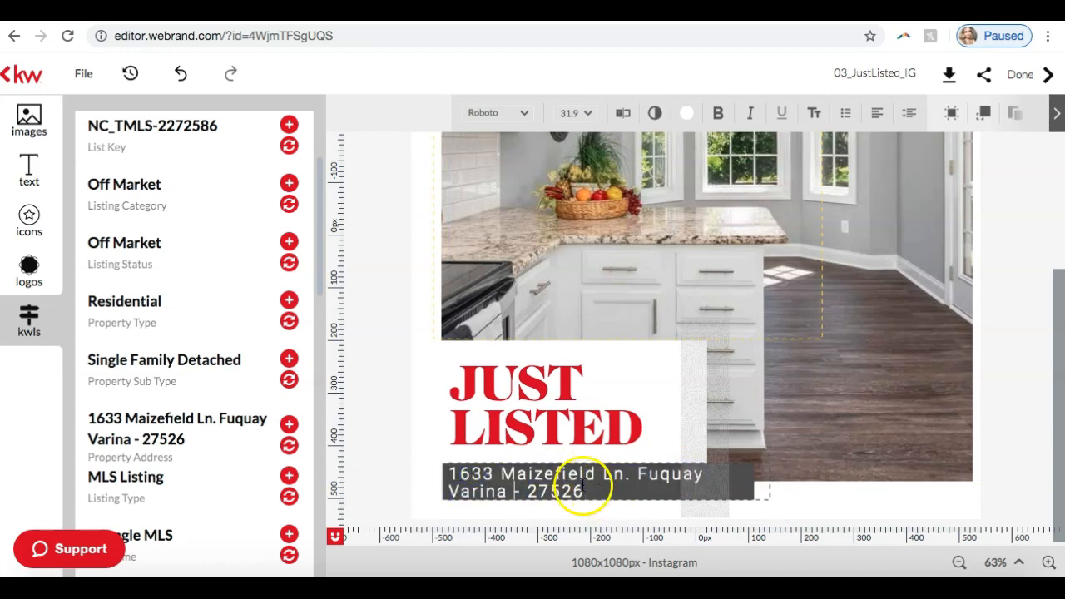
triple_click(488, 478)
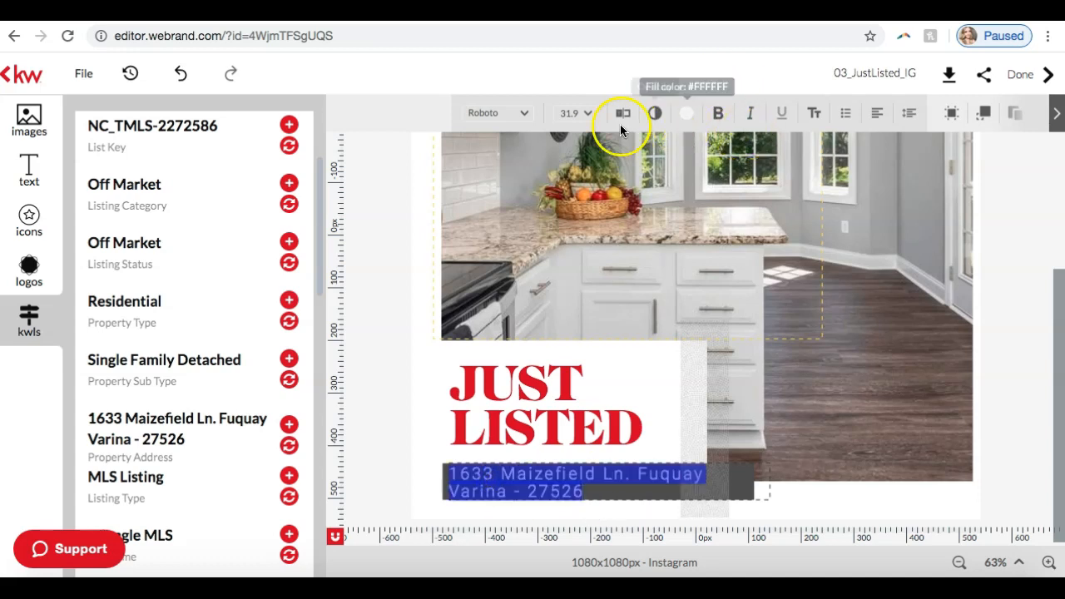
click(591, 114)
scroll(589, 274, down, 5)
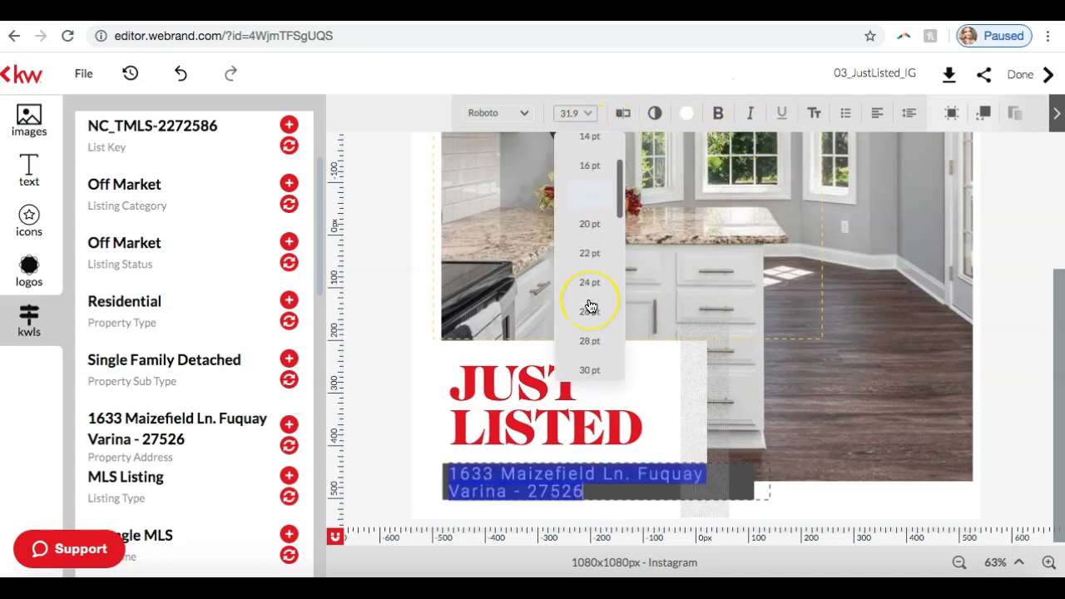
click(594, 323)
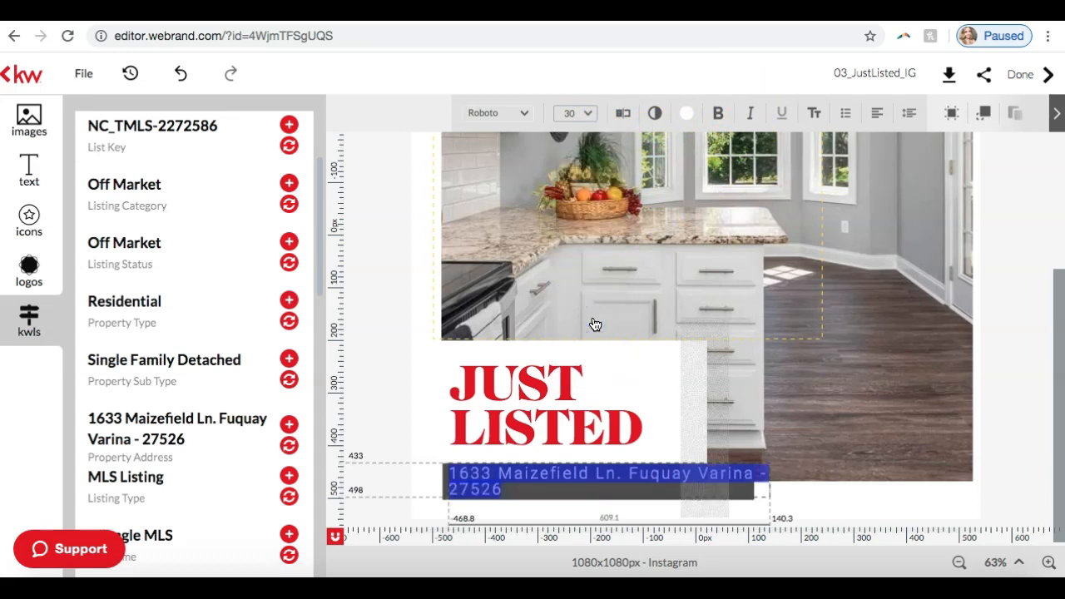
click(588, 113)
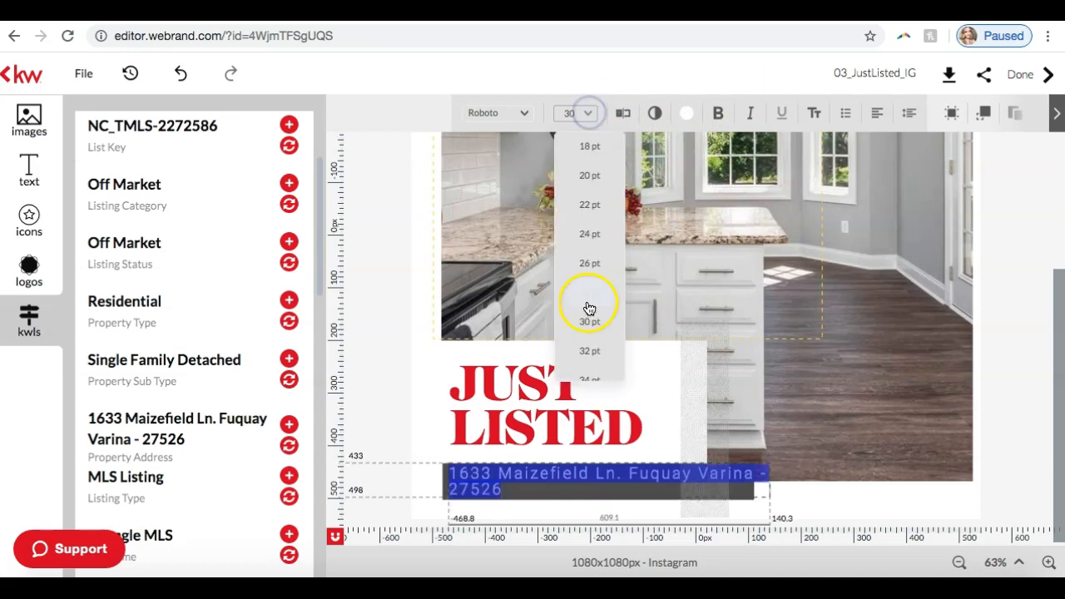
click(586, 272)
Step: Reformat the address as the street above the city, NC and ZIP code, and lower the text's upper edge to about 440 px
click(621, 476)
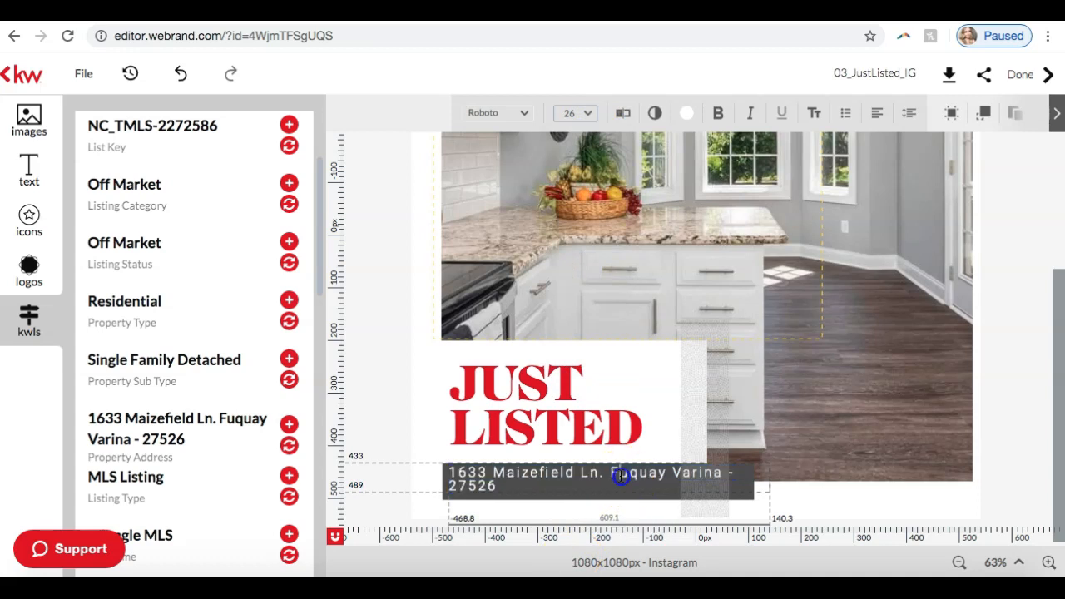
key(Return)
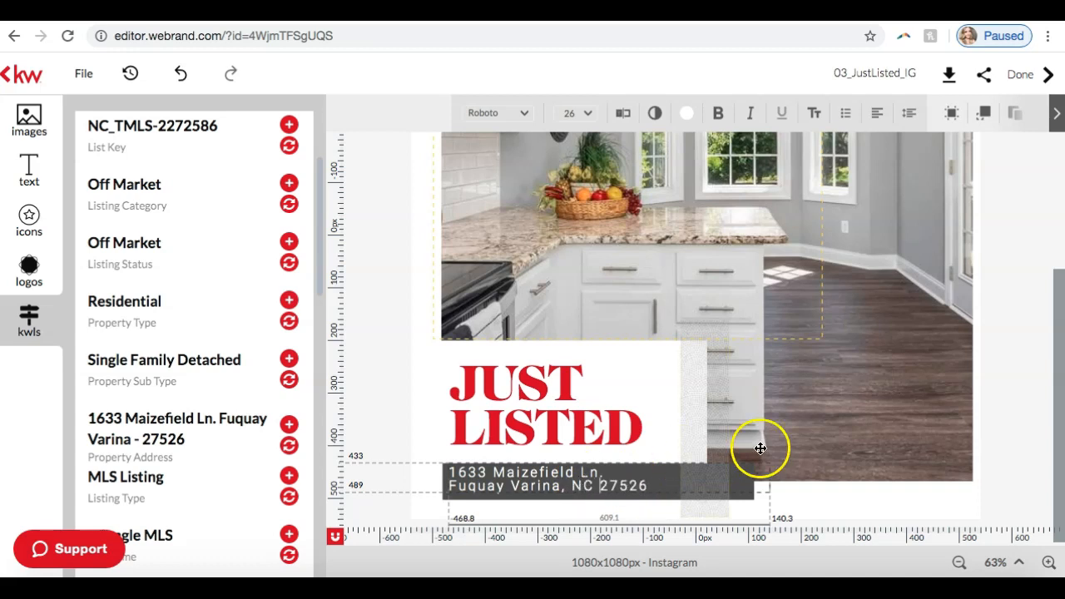
click(832, 493)
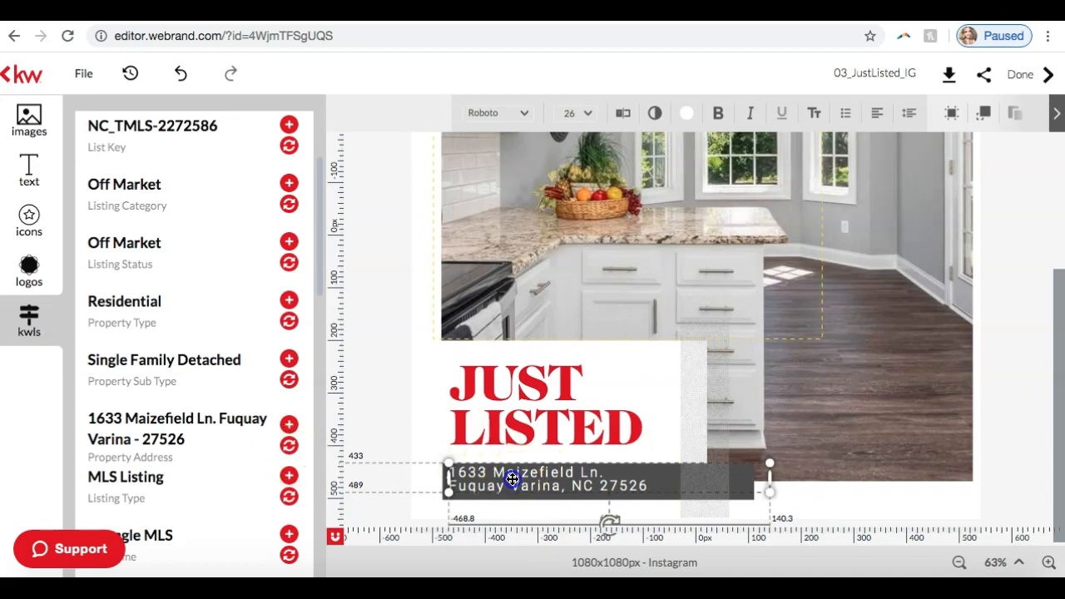
drag(512, 479, 513, 481)
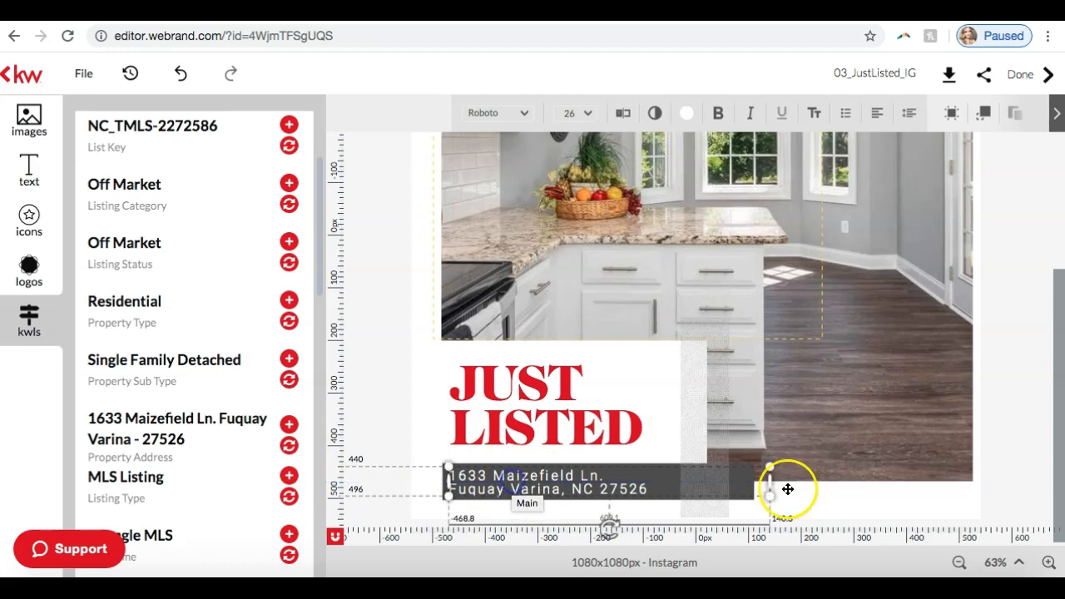
click(1005, 423)
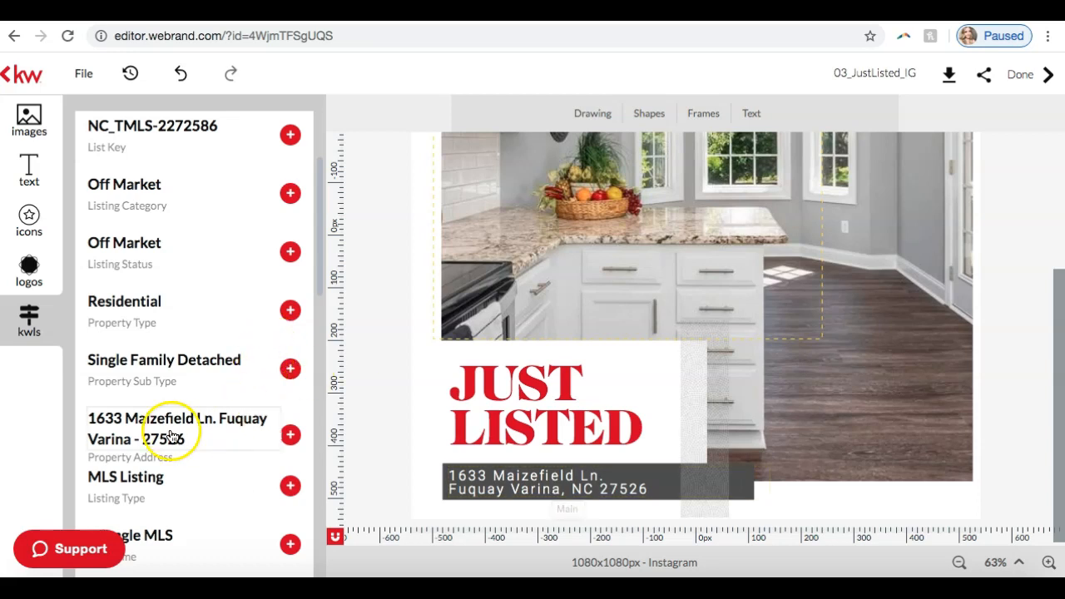
Step: Look over the listing's details and review the whole Just Listed design
scroll(151, 308, down, 1)
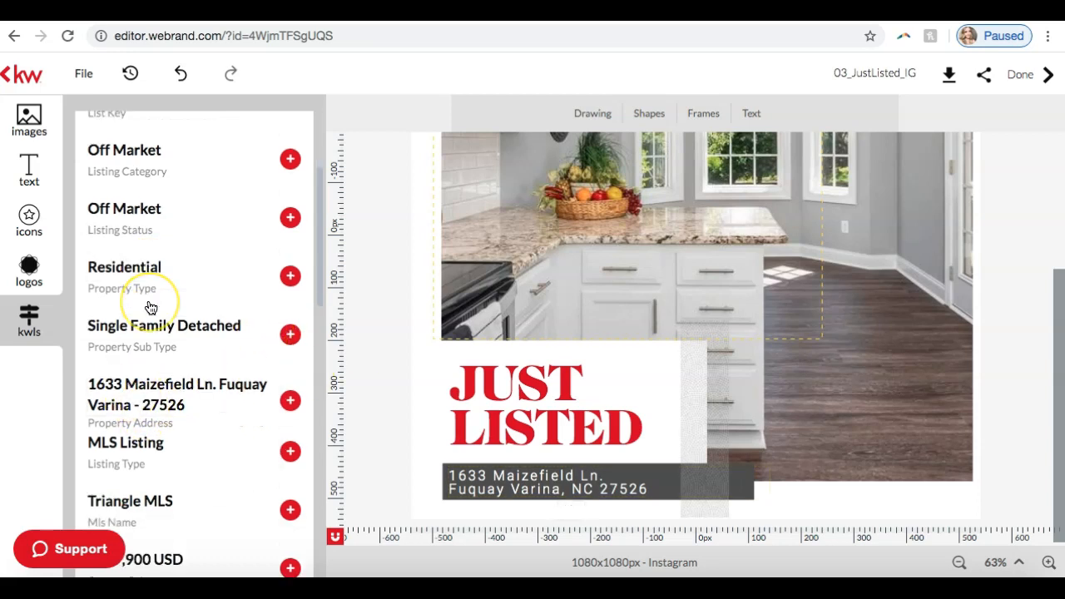
scroll(151, 308, up, 5)
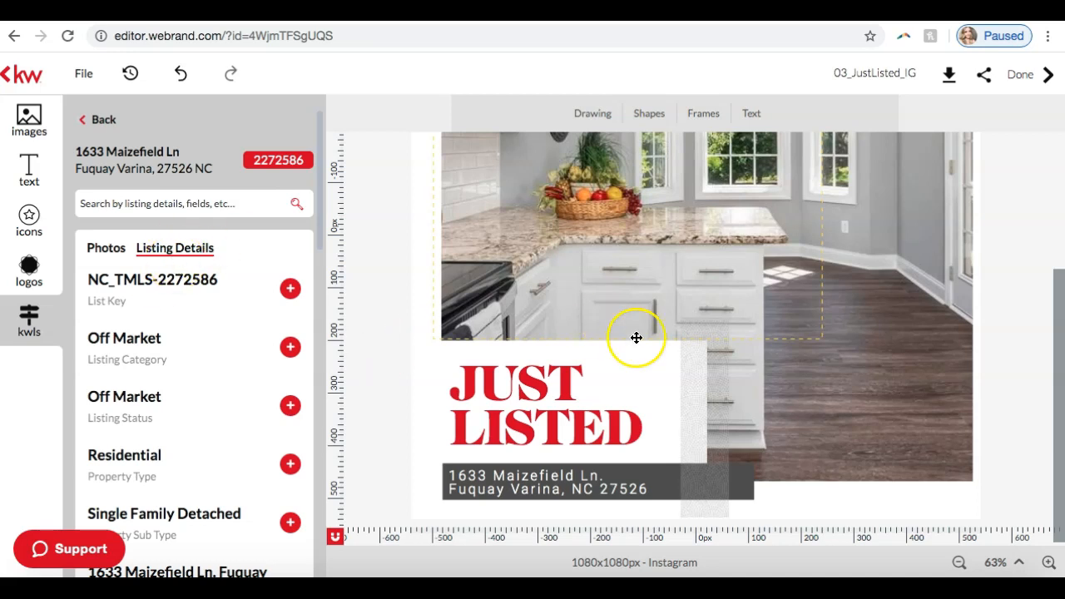
scroll(636, 338, up, 5)
scroll(604, 358, down, 5)
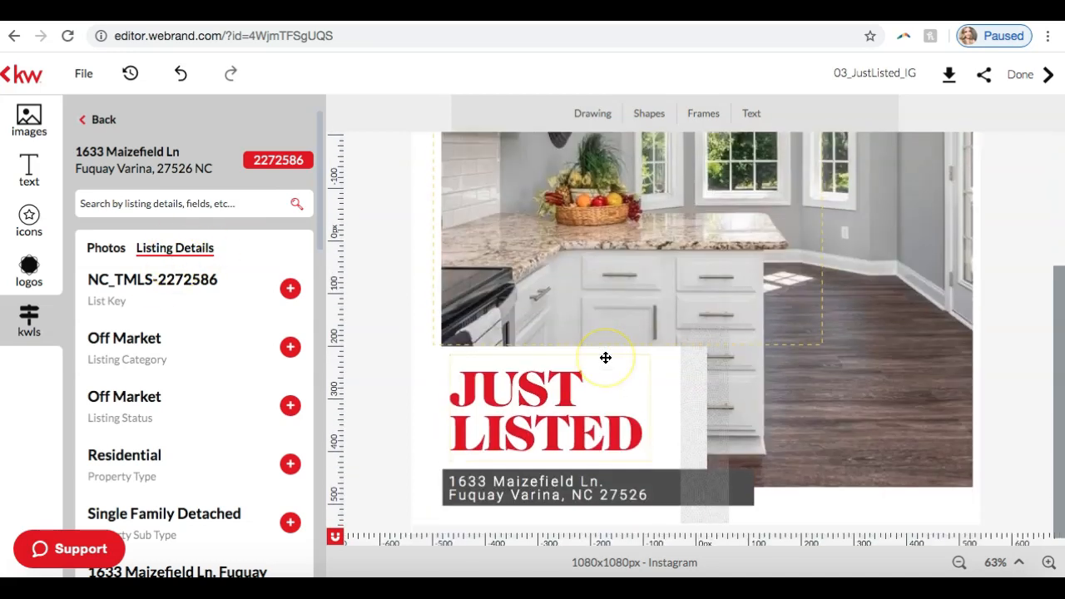
scroll(605, 358, up, 5)
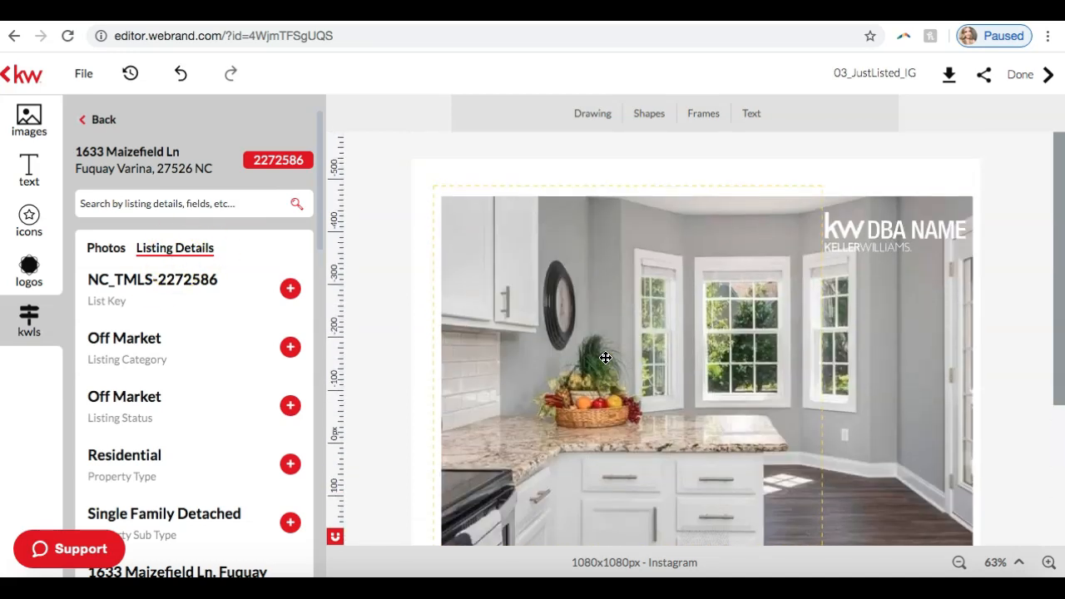
click(961, 563)
click(962, 564)
click(961, 564)
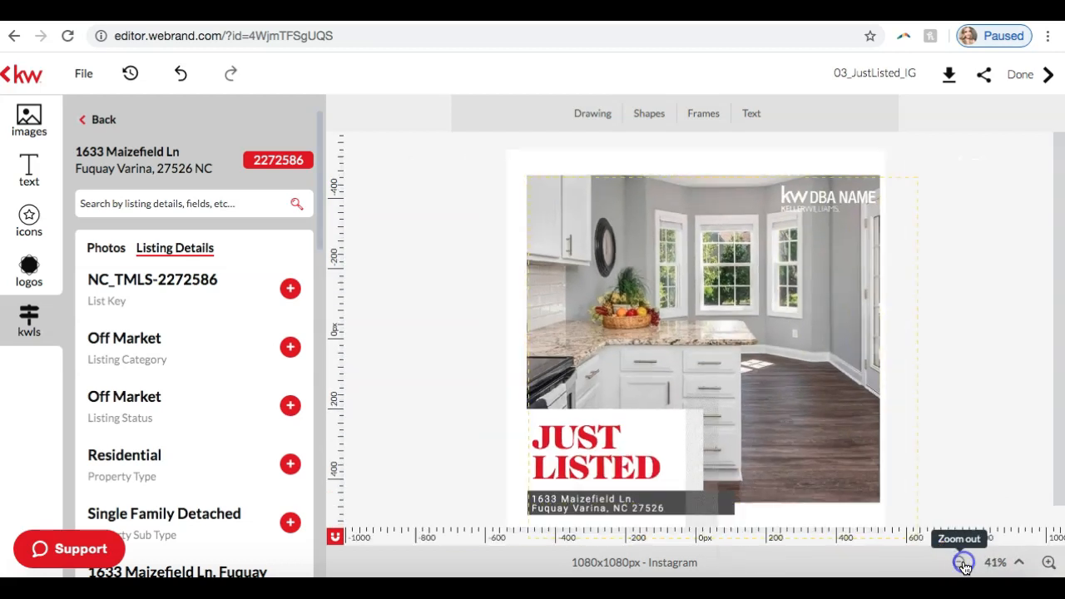
click(1047, 564)
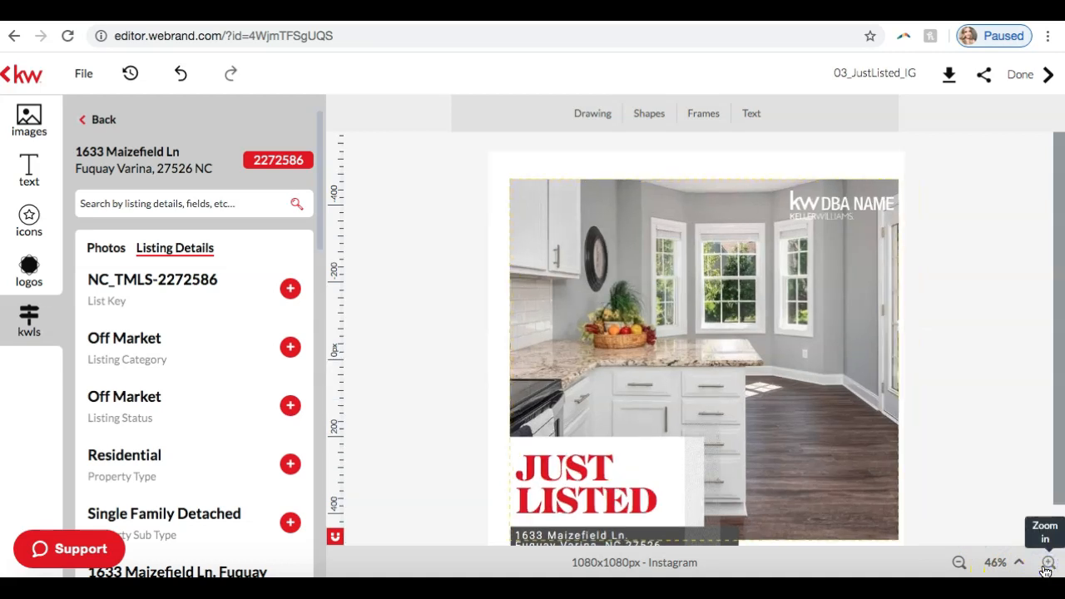
Step: Delete the white KW DBA NAME placeholder logo from the upper-right corner of the kitchen photo
click(859, 211)
click(811, 209)
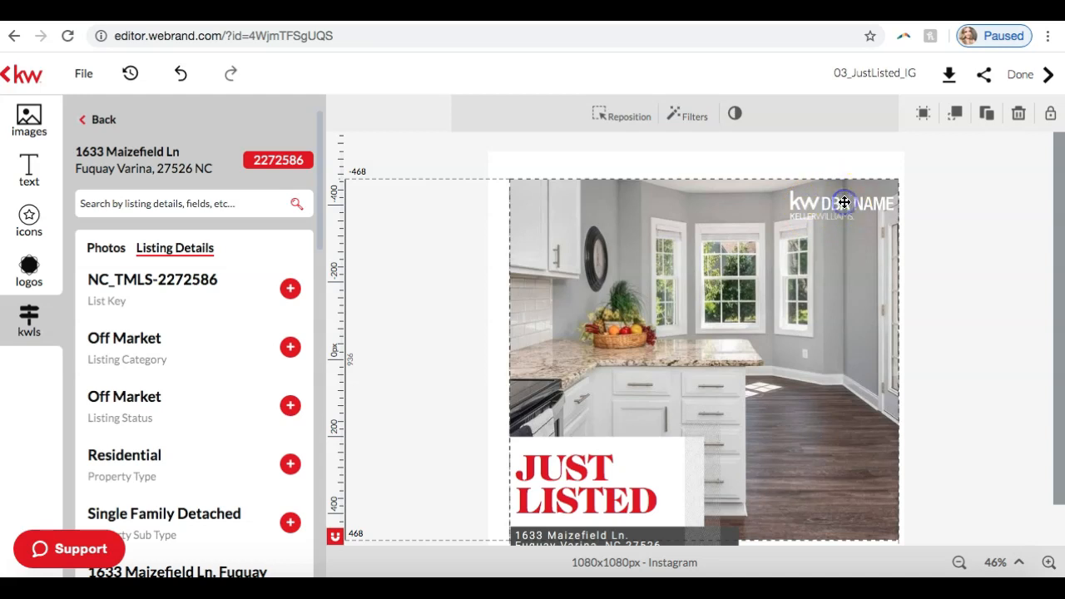
click(844, 203)
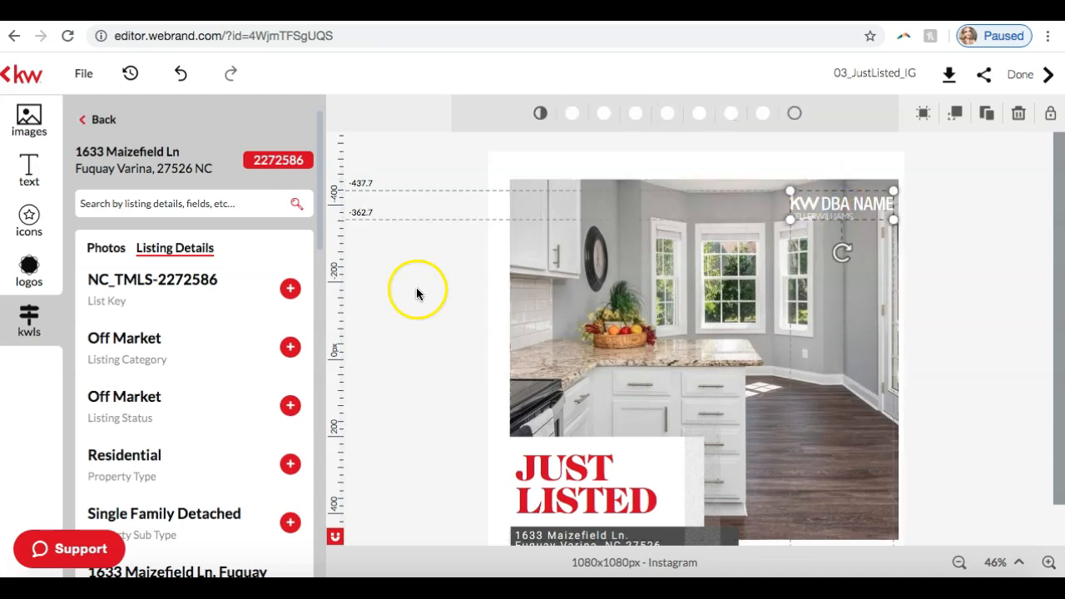
click(27, 123)
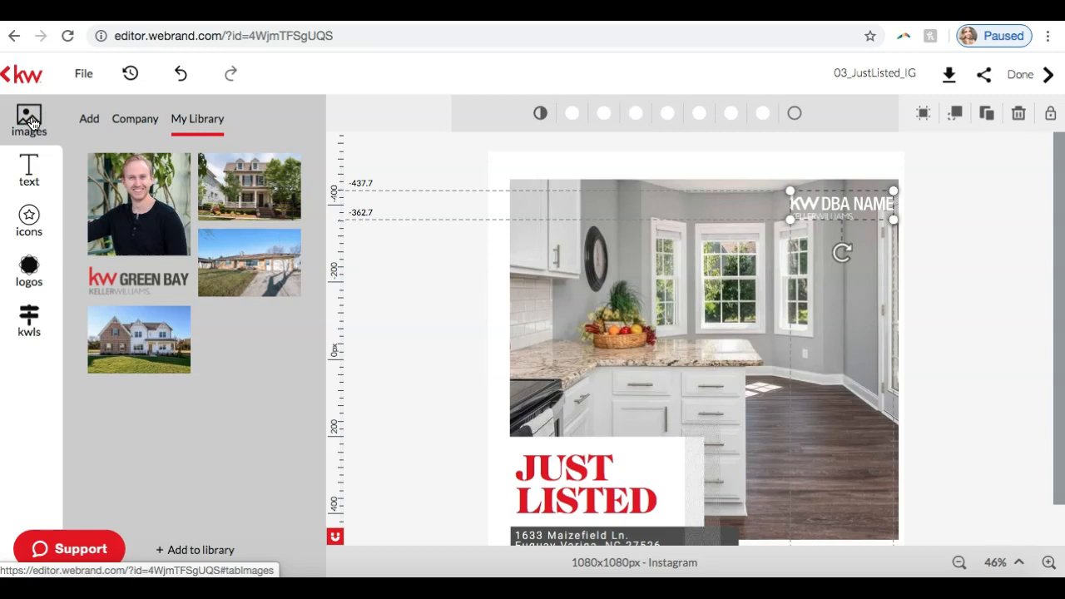
click(836, 215)
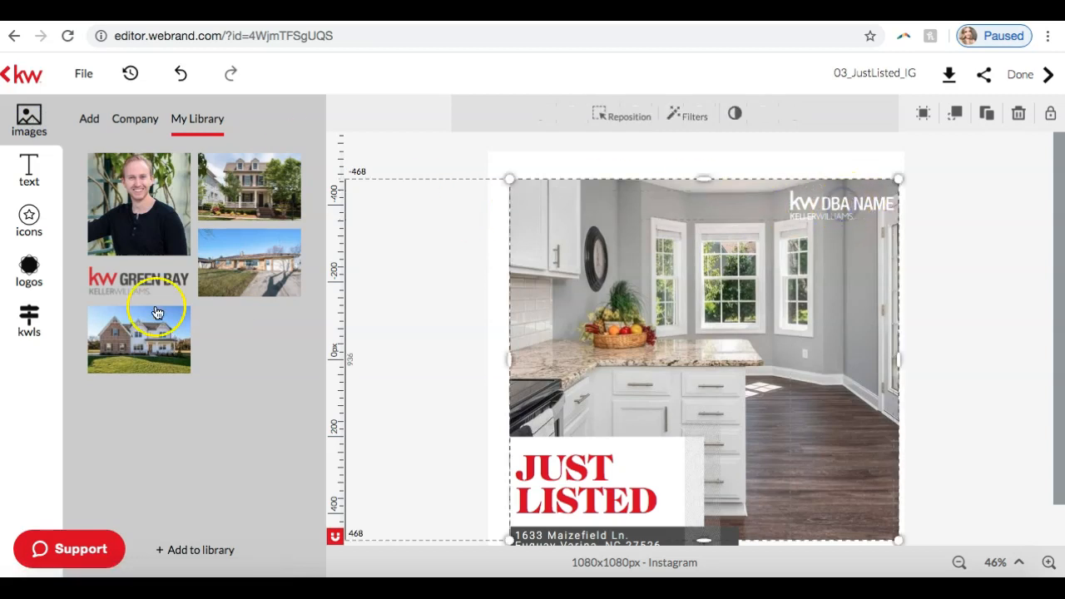
click(832, 207)
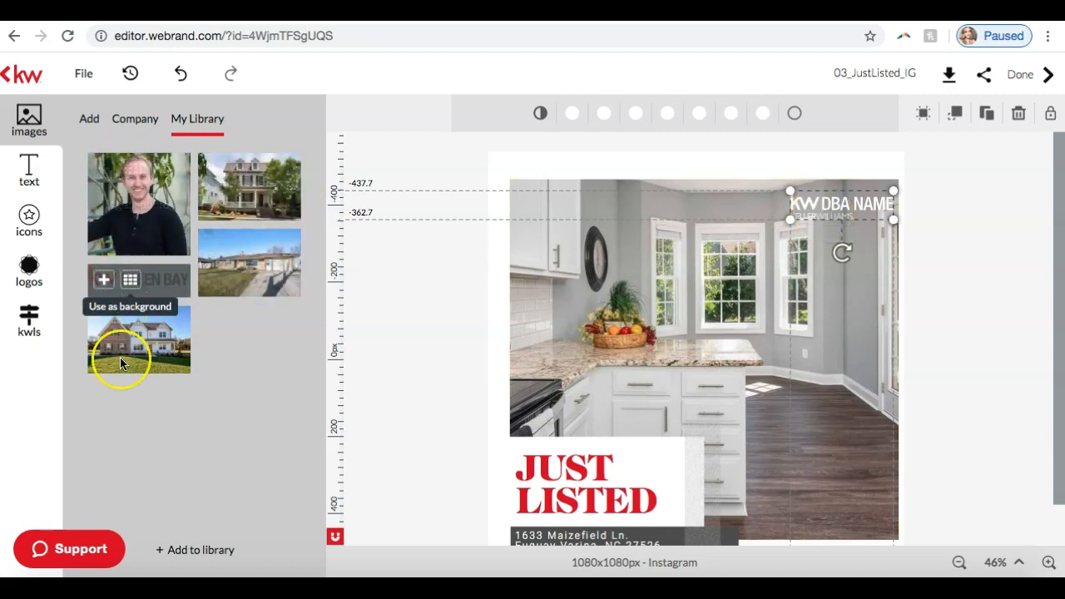
click(1020, 116)
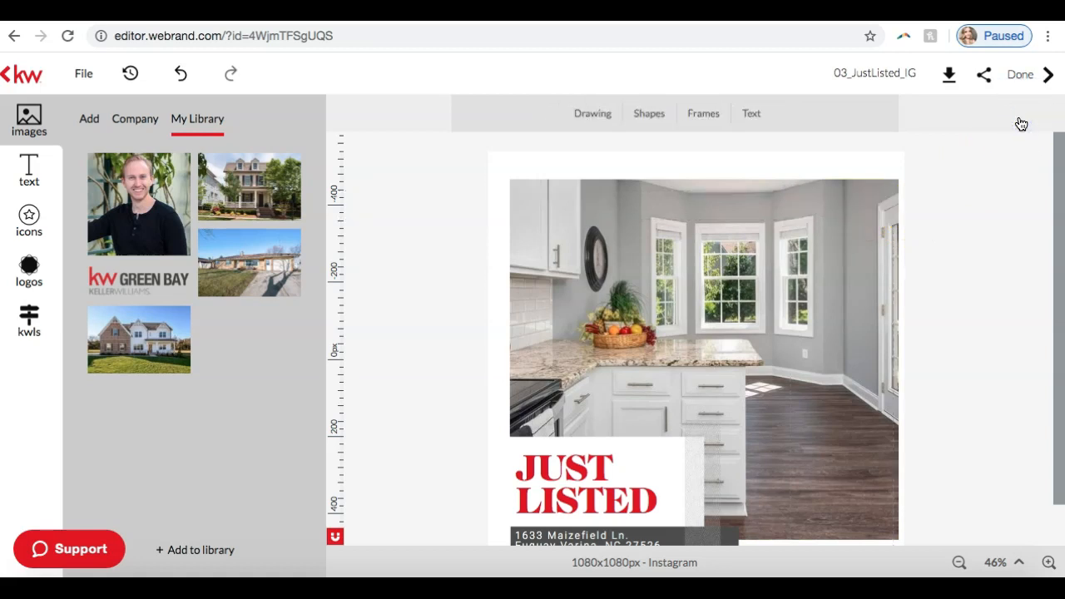
Step: Insert the KW Green Bay logo from the personal image library, shrink it to about 313 px wide and place it in the photo's lower-right corner
click(173, 286)
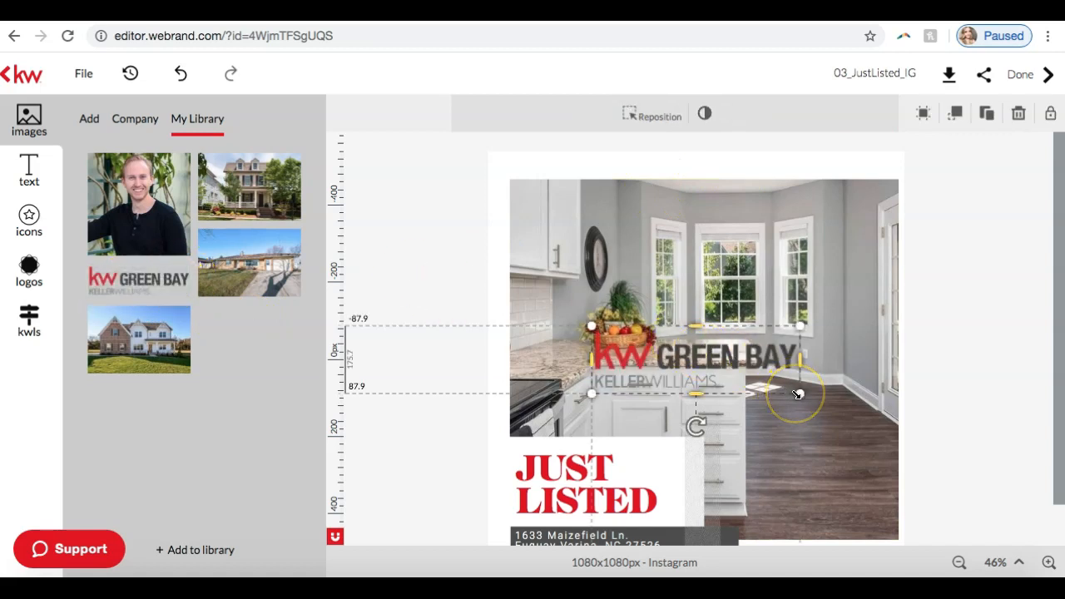
drag(797, 395, 840, 512)
scroll(937, 459, down, 1)
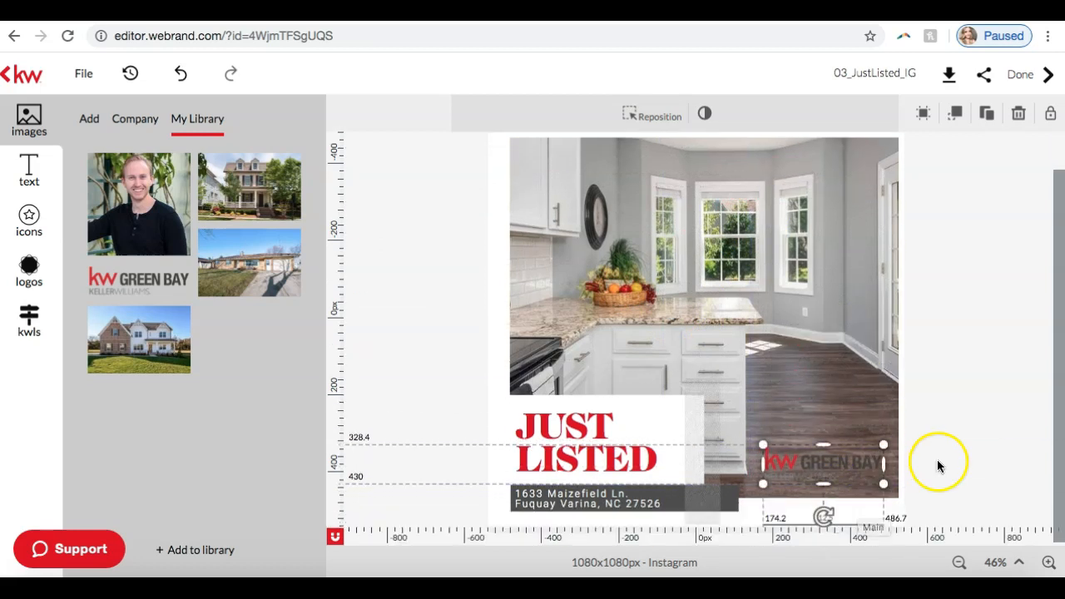
click(976, 408)
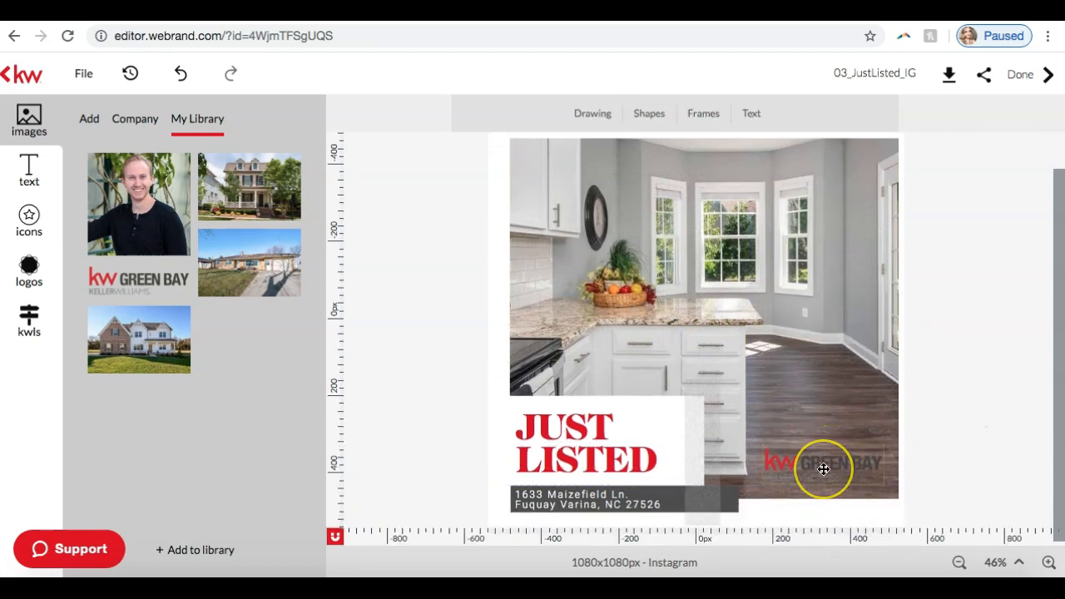
Step: Examine the company logos in the KW folder for variants that suit the dark floor
click(26, 272)
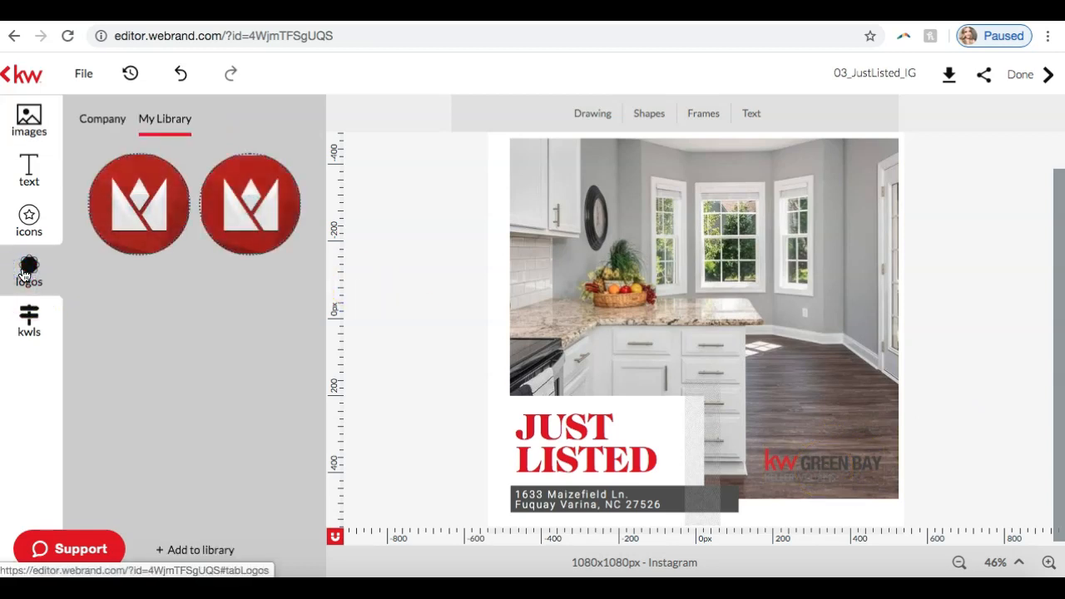
click(108, 116)
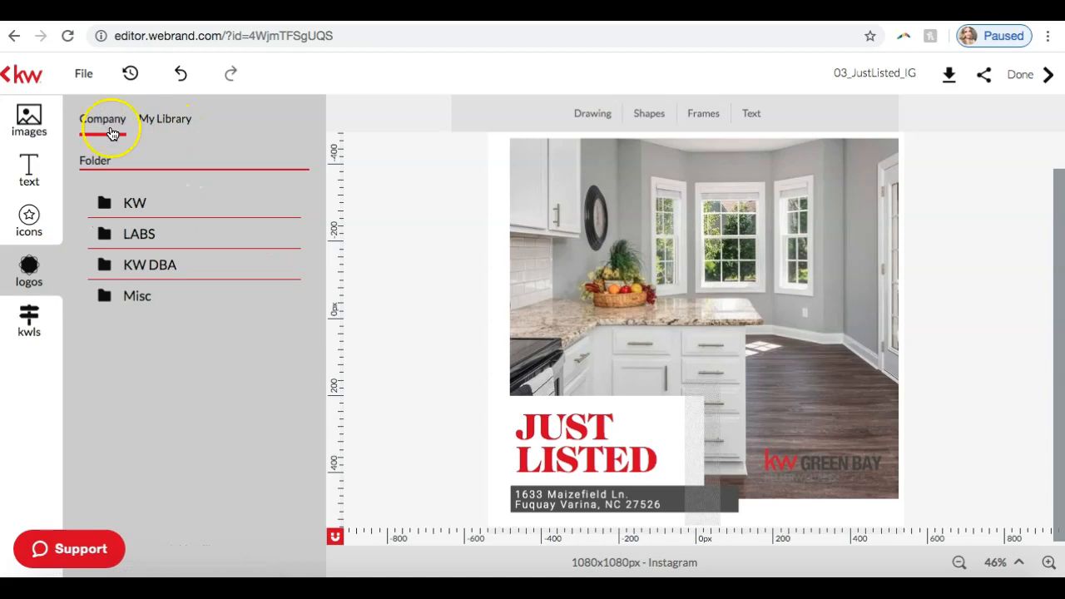
click(124, 204)
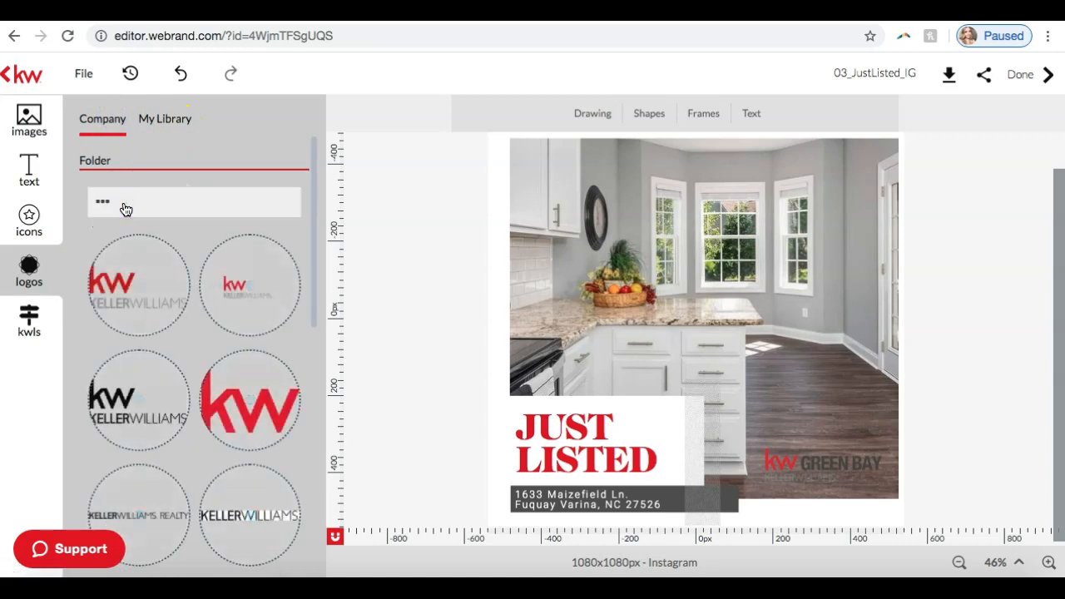
scroll(181, 397, down, 3)
scroll(184, 396, up, 3)
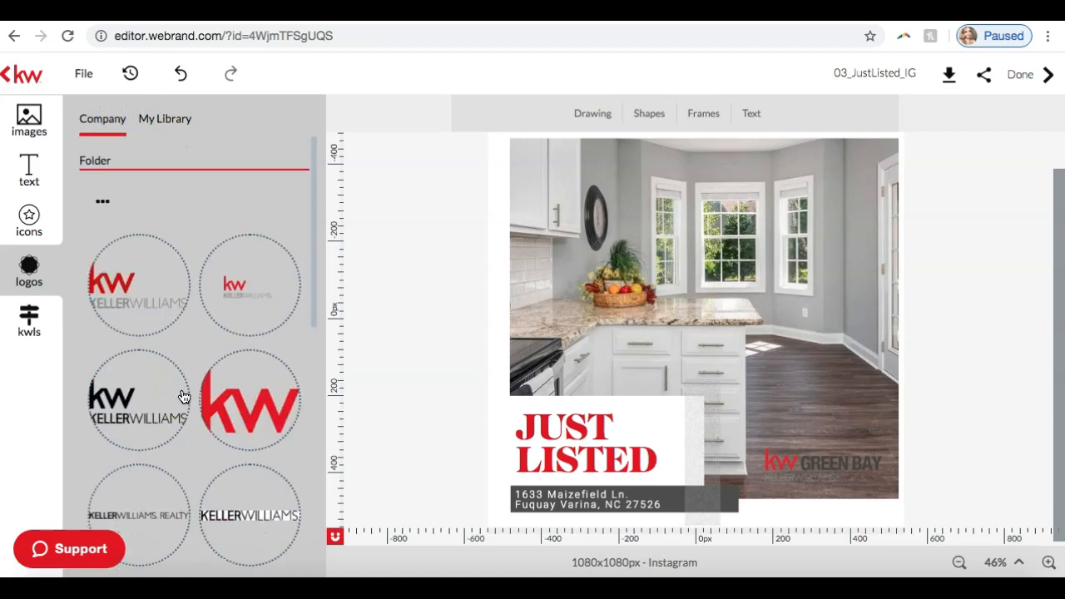
click(30, 173)
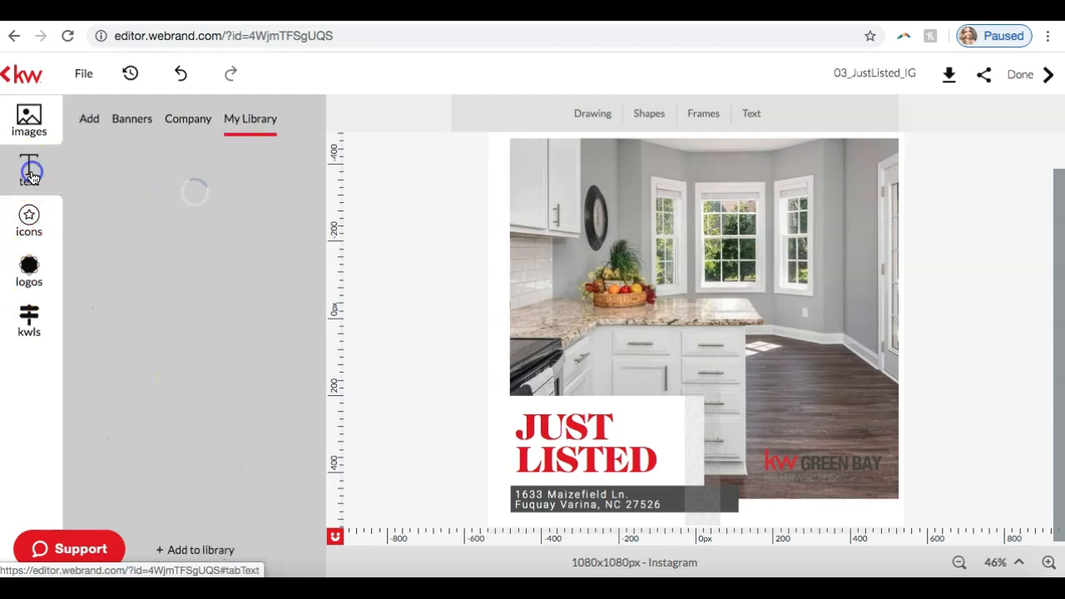
click(29, 226)
click(31, 273)
scroll(184, 247, down, 5)
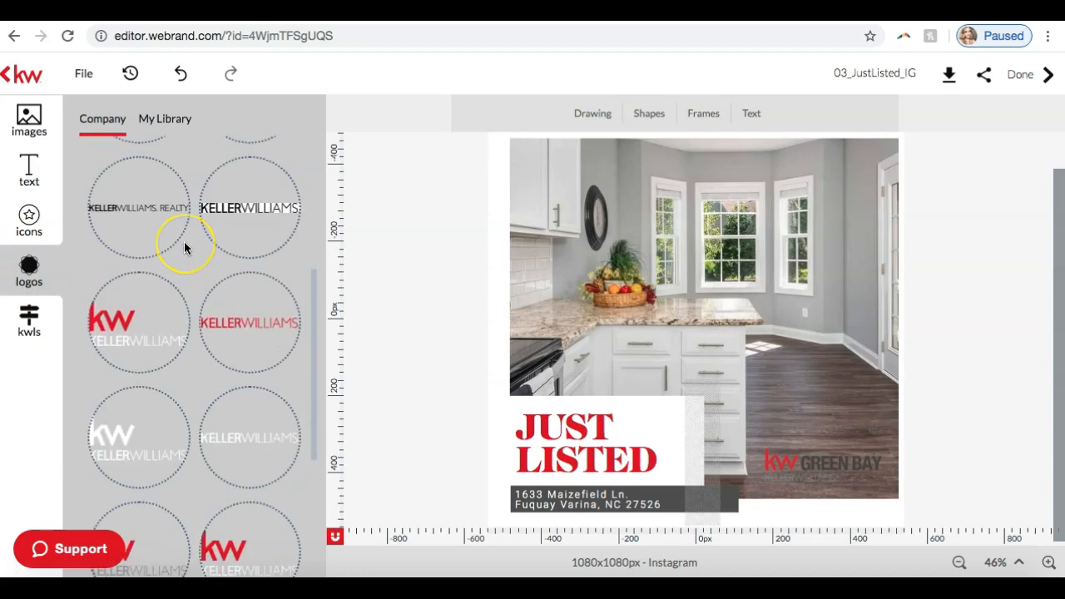
scroll(183, 247, up, 5)
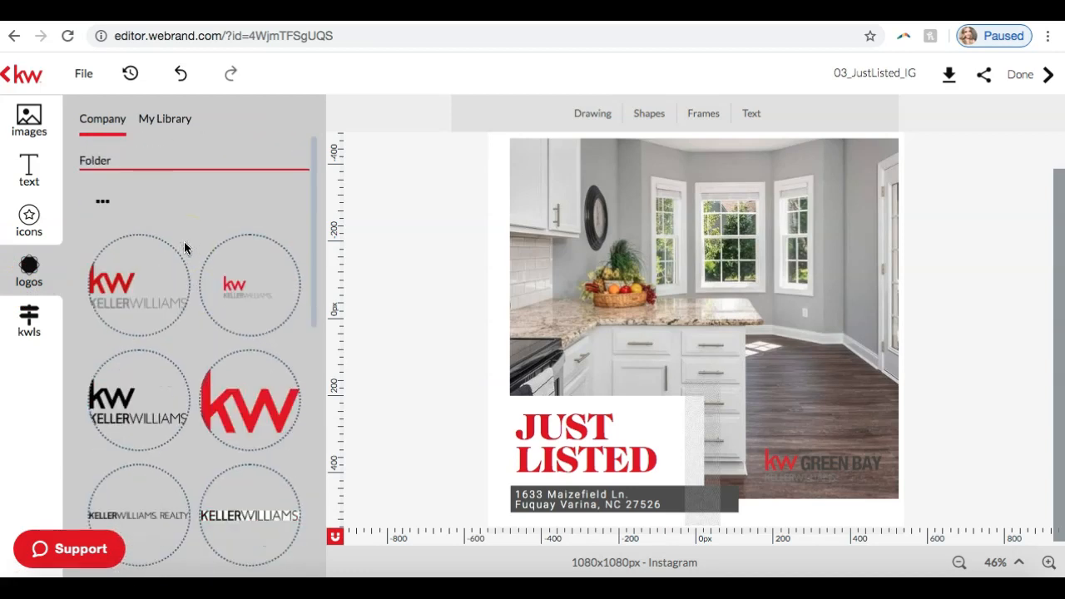
Step: Delete the KW Green Bay logo together with its image placeholder frame
click(779, 456)
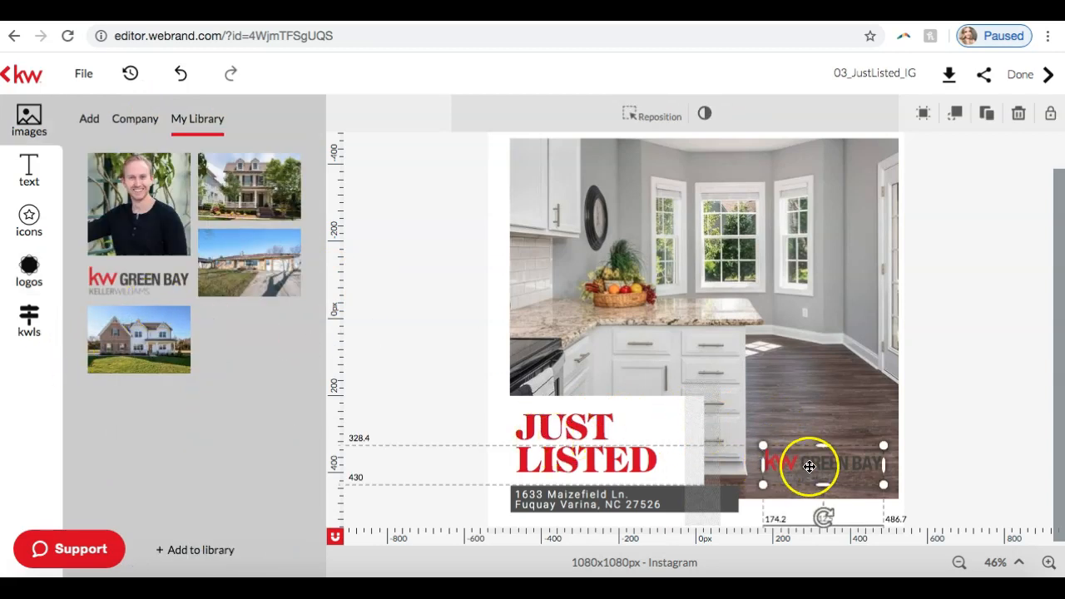
key(Delete)
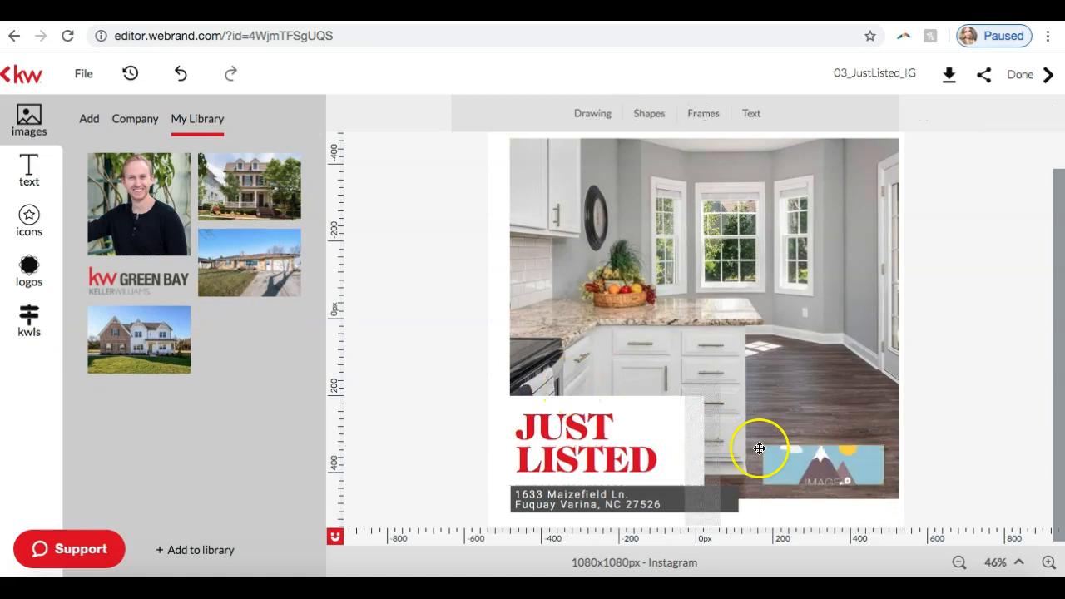
click(851, 472)
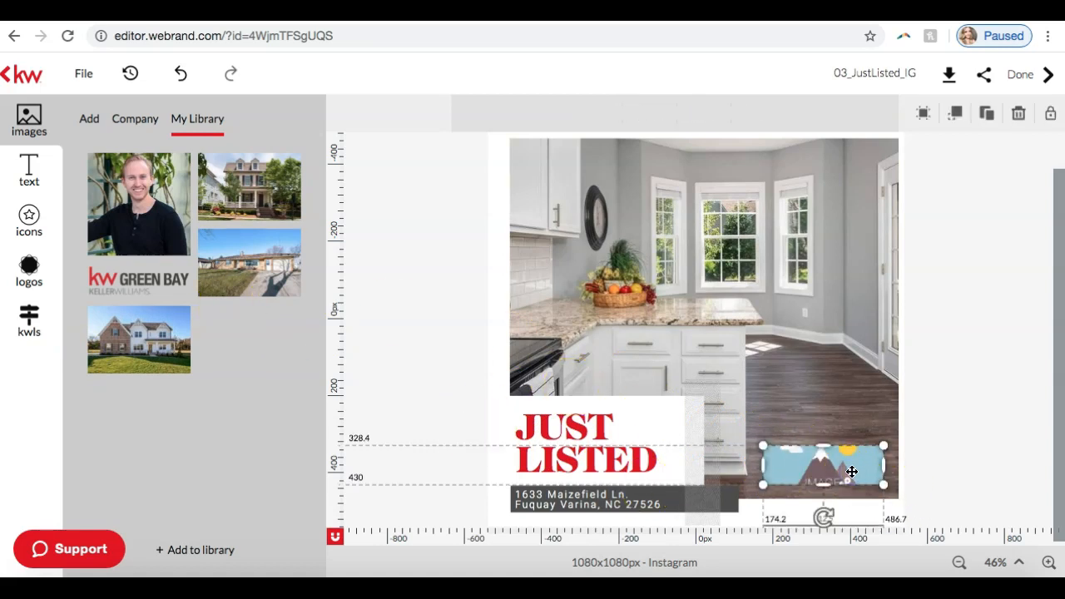
key(Delete)
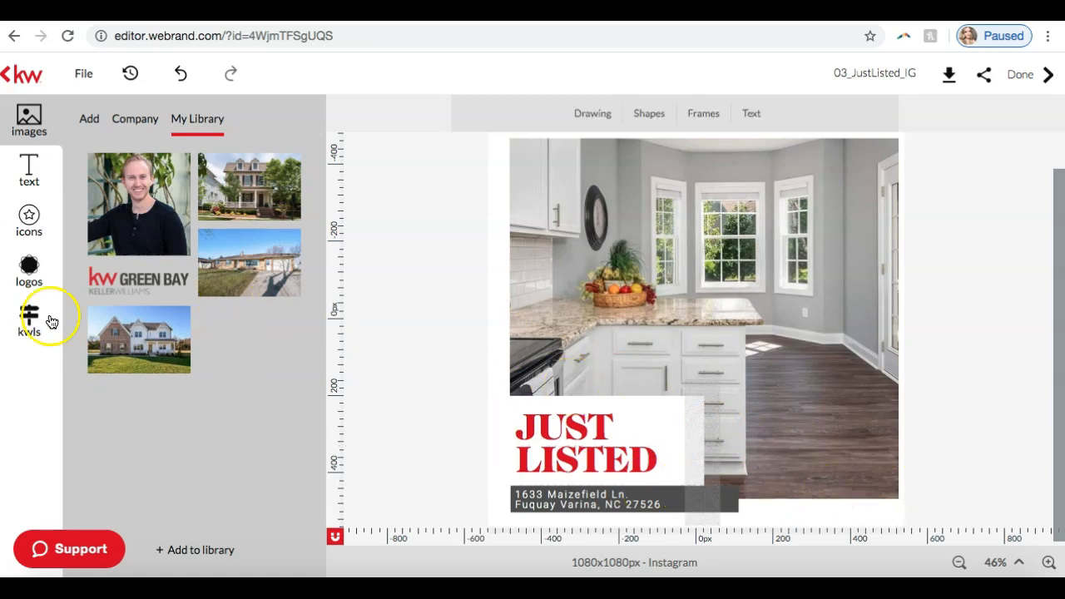
Step: Insert the all-white KW Keller Williams logo from the company's KW logo folder
click(27, 280)
scroll(266, 308, down, 8)
scroll(251, 317, down, 2)
scroll(251, 320, up, 2)
click(147, 274)
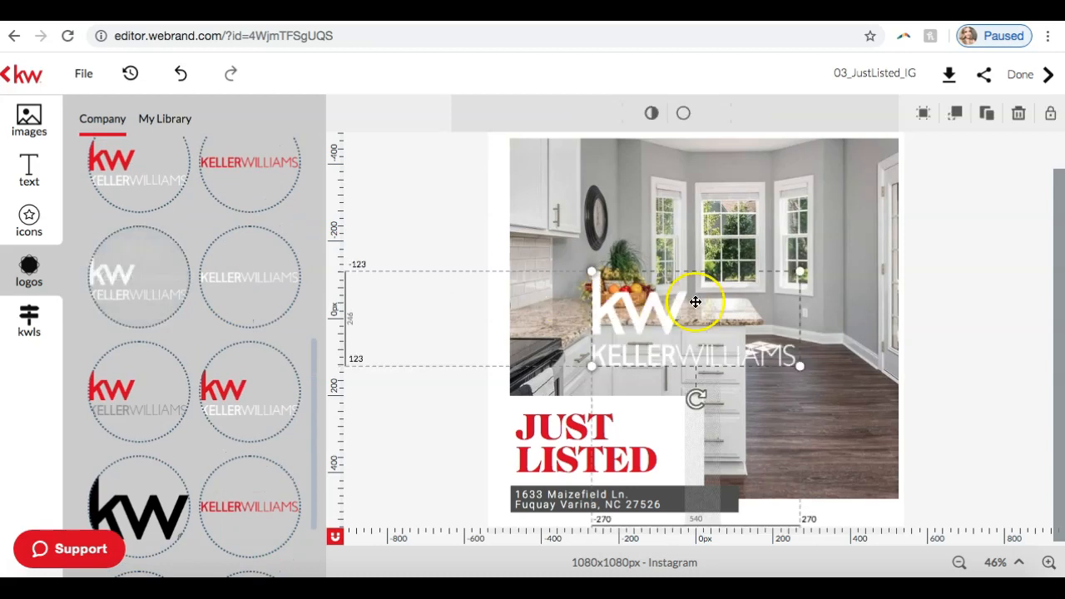
Step: Shrink the white logo to about 289 px wide and place it over the floor in the photo's lower-right corner
drag(799, 364, 708, 337)
drag(643, 310, 817, 468)
drag(884, 430, 828, 456)
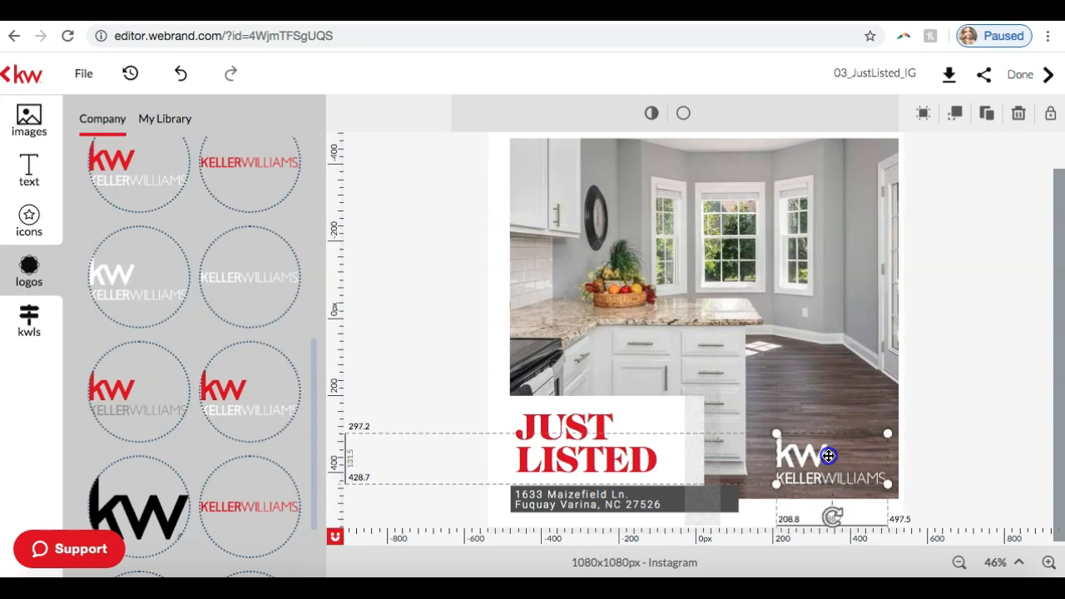
click(971, 463)
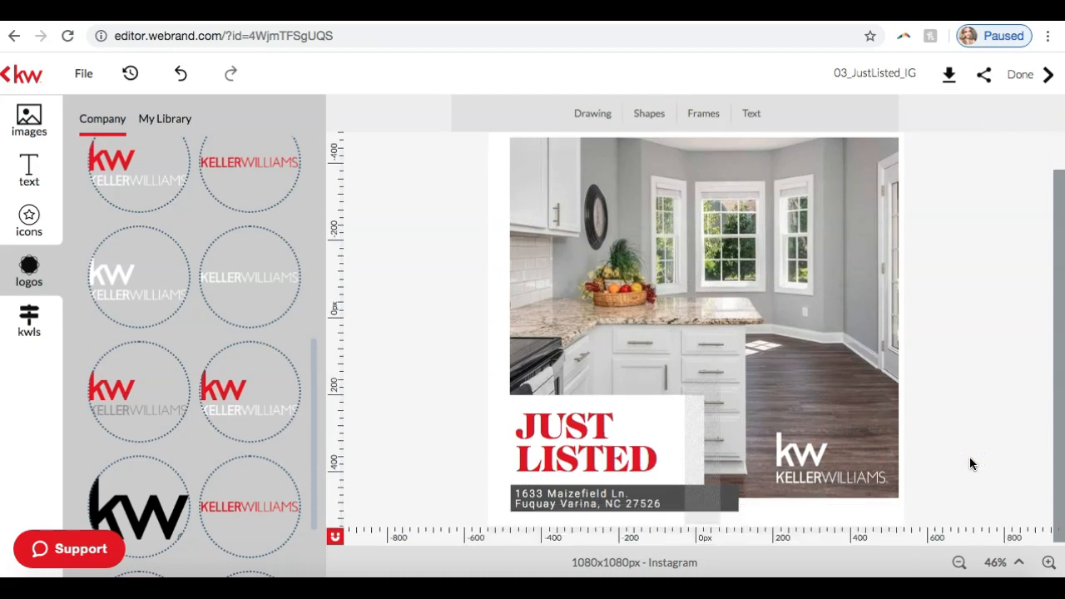
Step: Rename the design as "Just Listed Maizefield"
scroll(969, 463, up, 1)
click(27, 122)
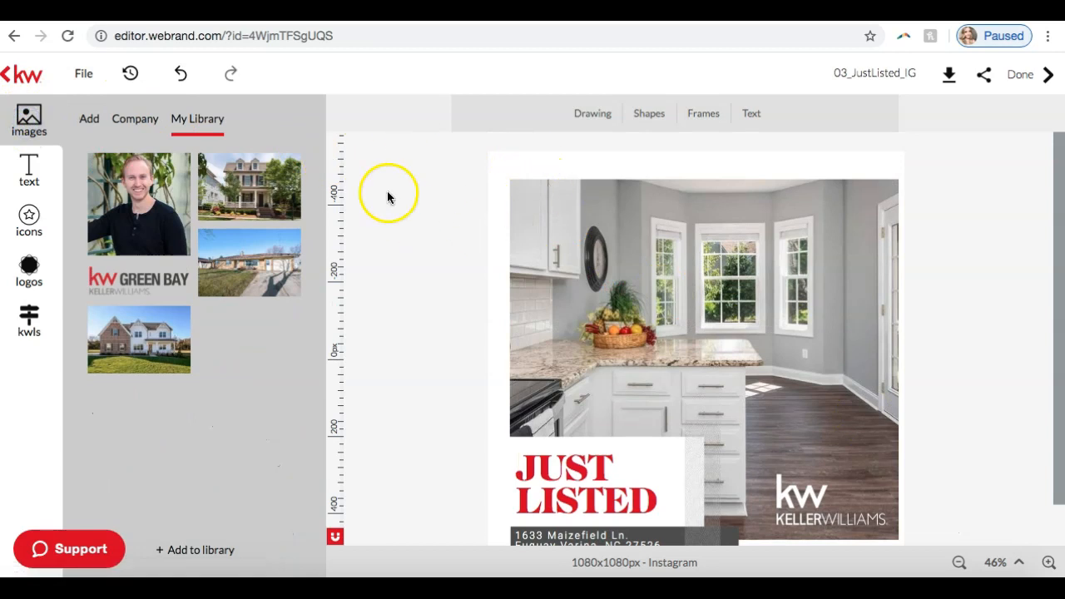
double_click(865, 71)
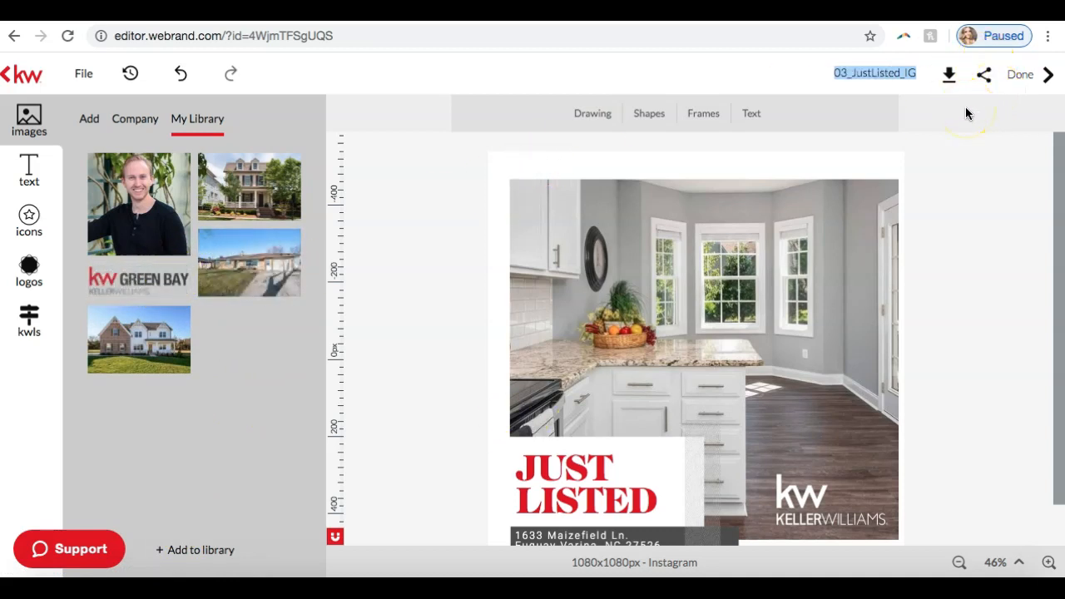
click(875, 79)
text(Just Listed Maizefield)
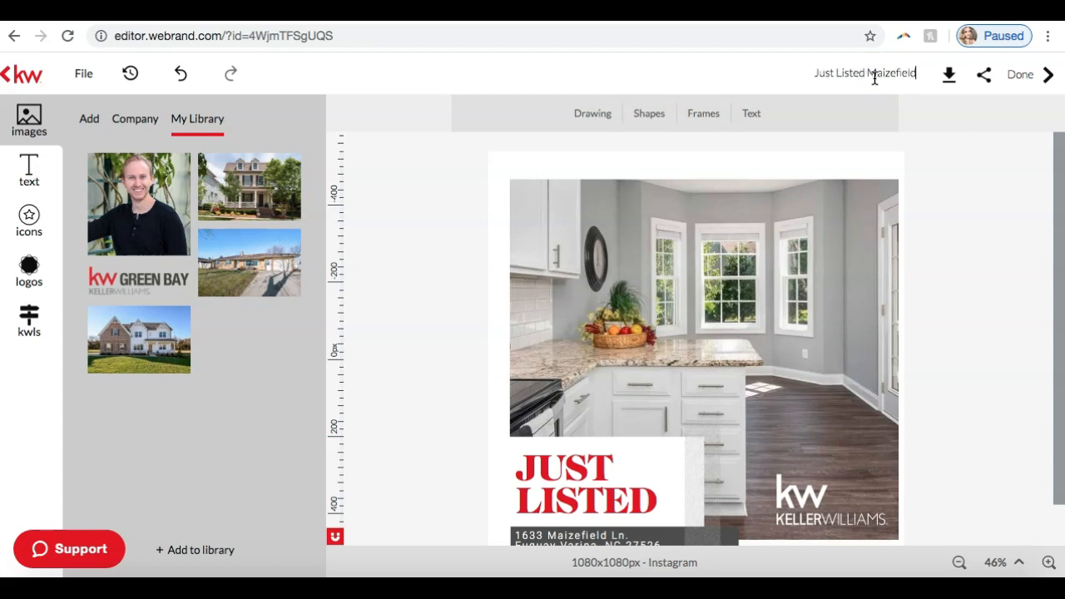
click(366, 98)
Step: Examine the design's download options for the PNG and JPEG formats
click(907, 77)
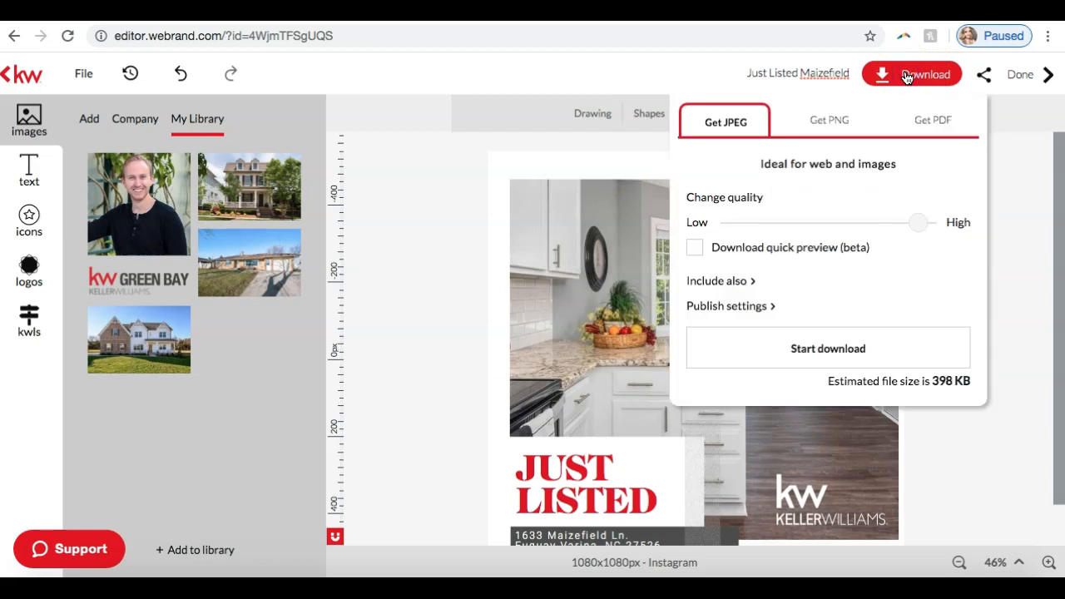
click(813, 125)
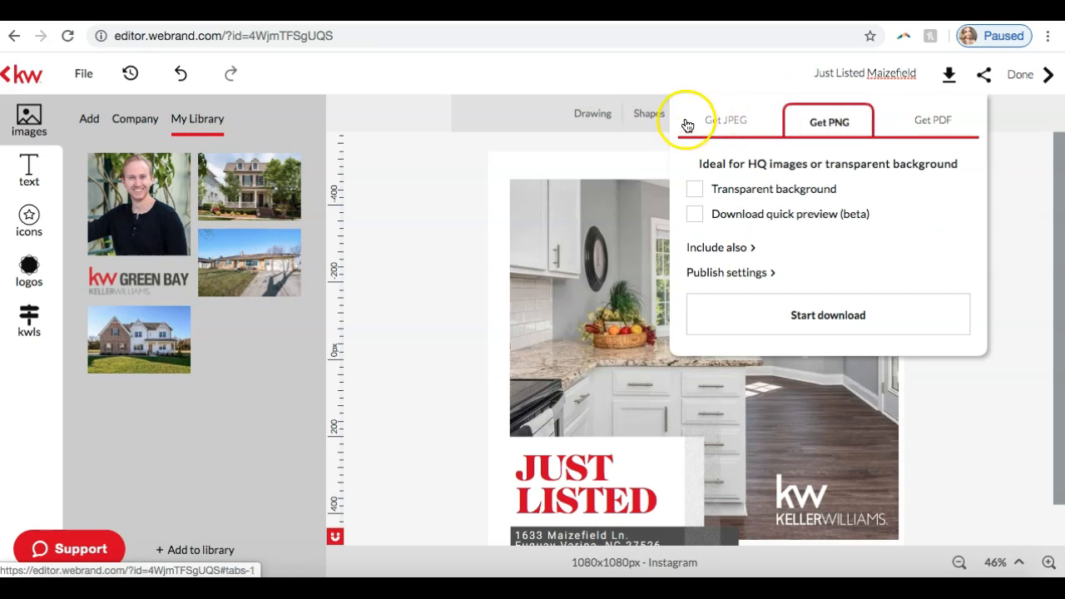
click(729, 122)
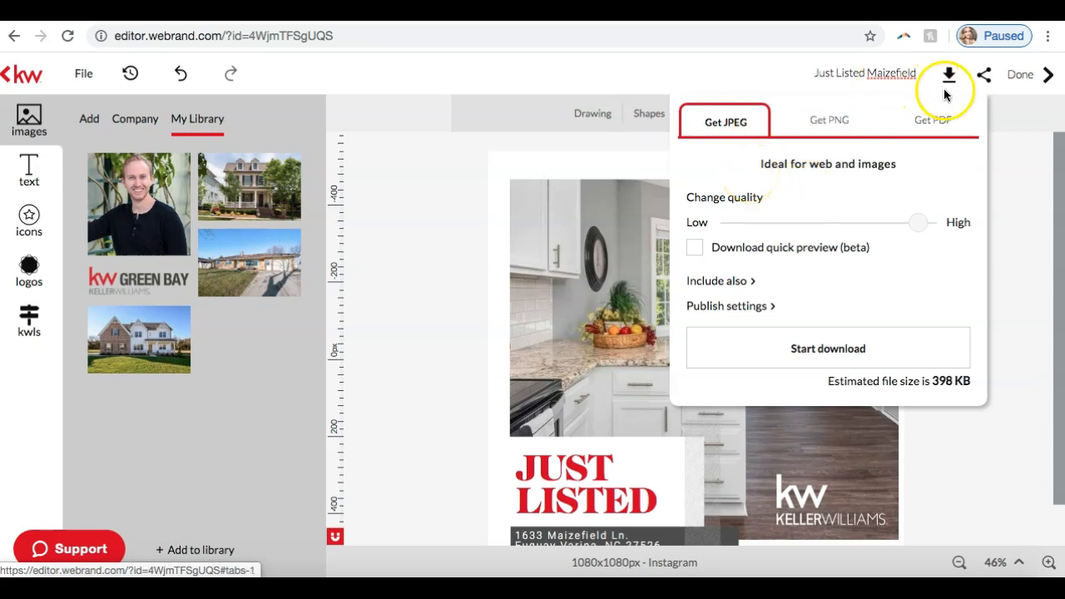
Step: Check the PDF download options, then download the design as a JPEG named justlistedmaizefield_1_original in the Downloads folder
click(936, 123)
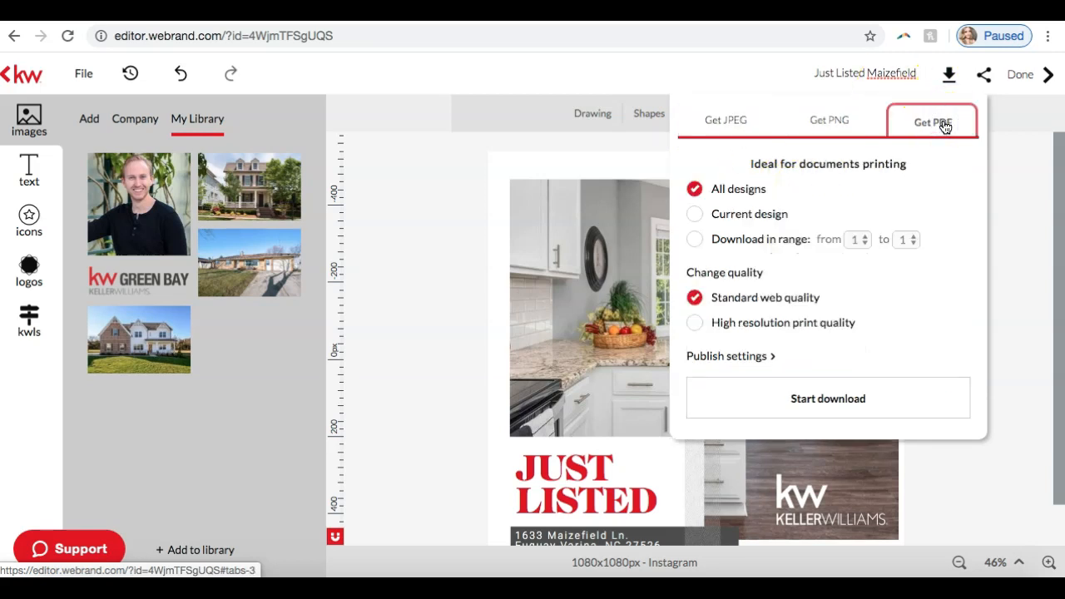
click(730, 118)
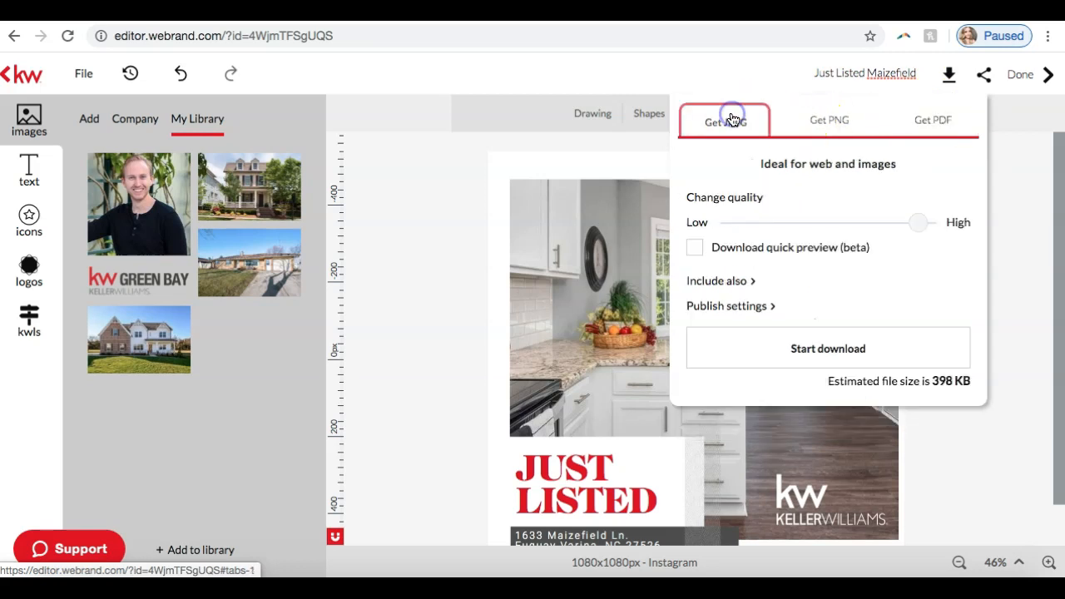
click(781, 365)
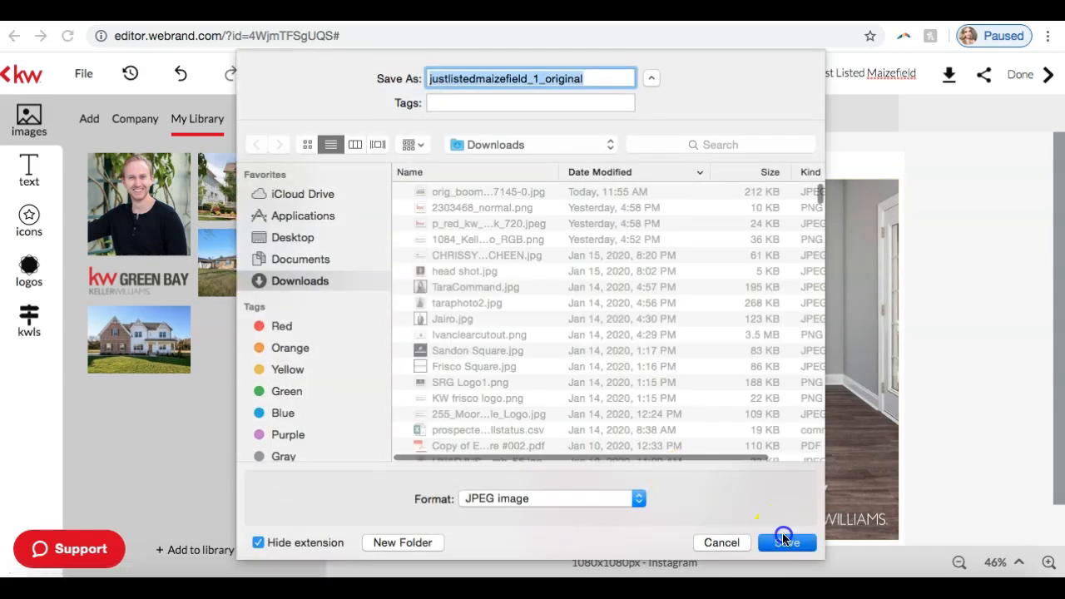
click(784, 539)
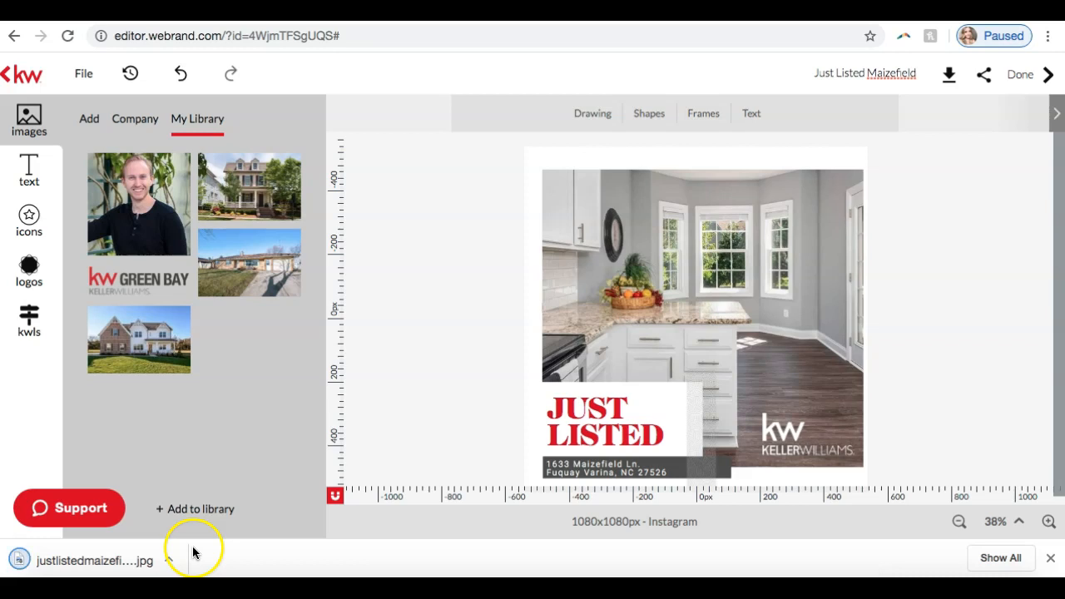
Step: Open the downloaded JPEG in the image viewer to inspect the finished design, and close it again
click(140, 563)
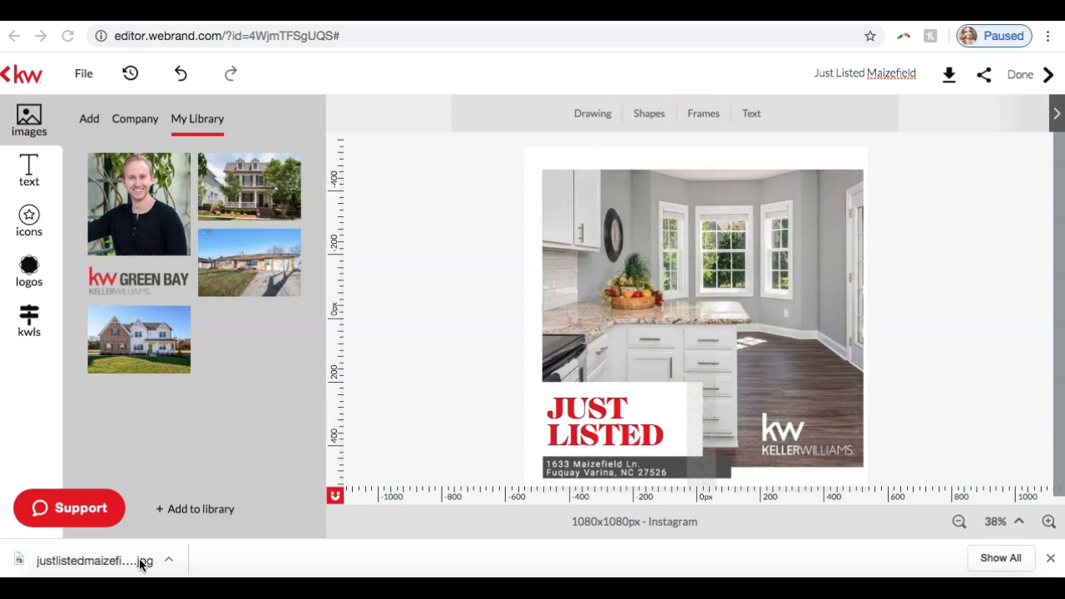
click(140, 563)
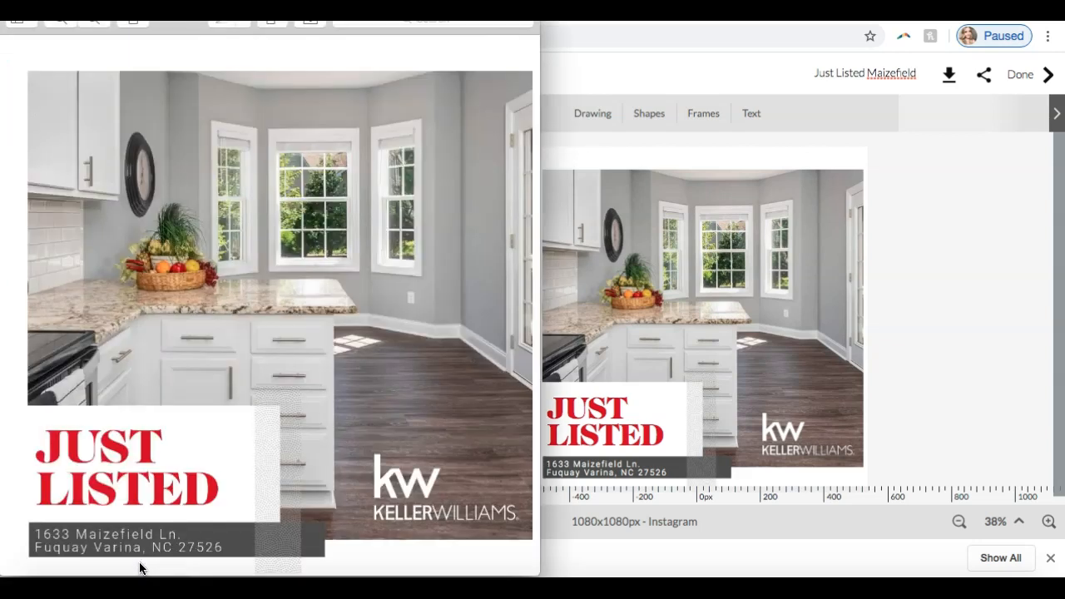
drag(490, 10, 688, 51)
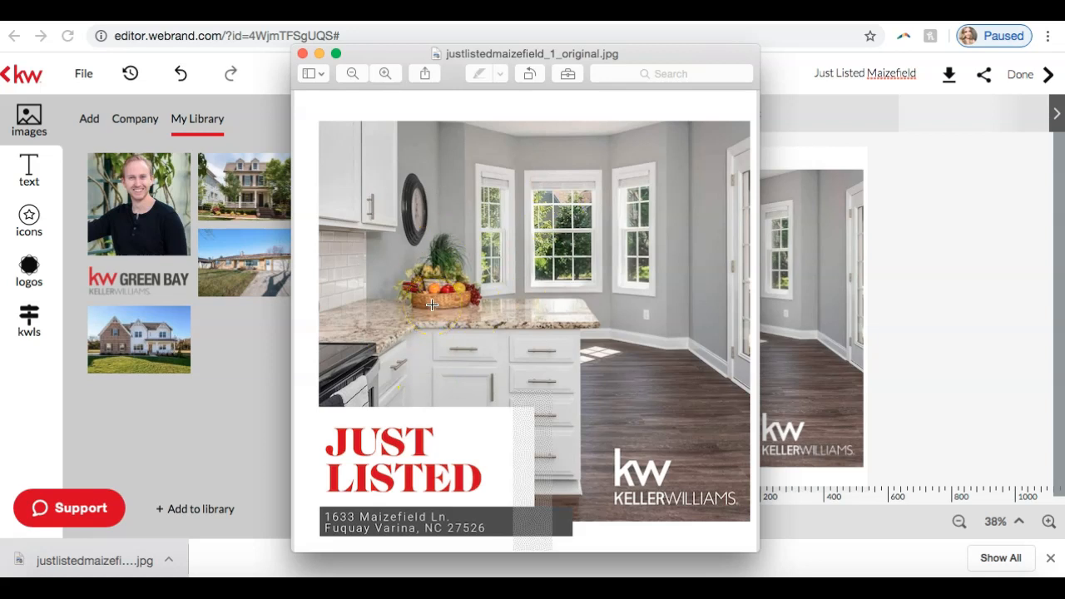
click(301, 55)
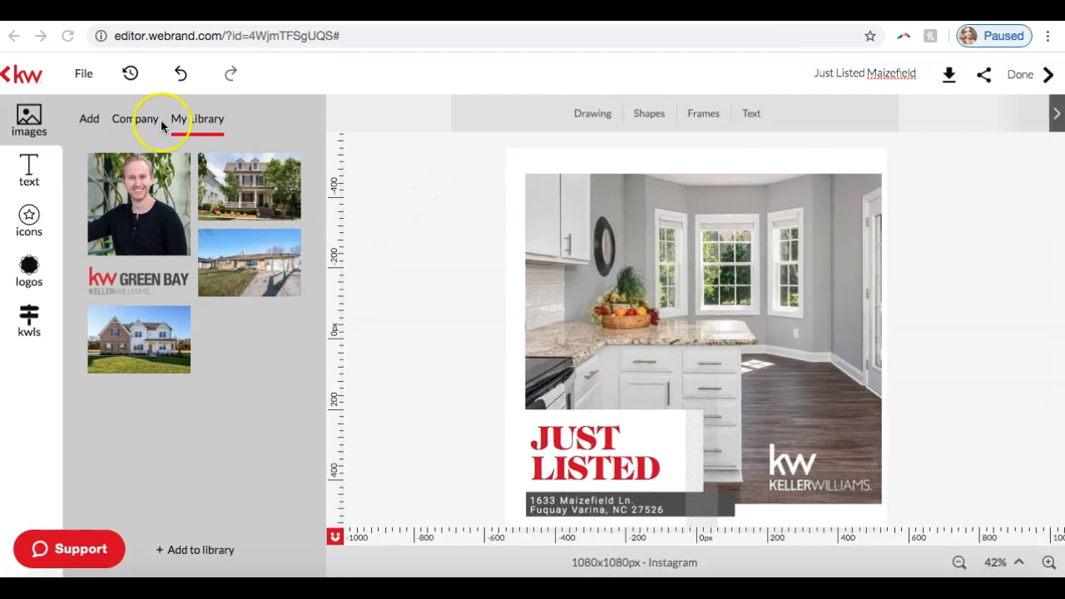
Step: Return to the template gallery and examine the Agent Sites category, including its Site Hero Images templates
click(48, 88)
click(23, 75)
click(16, 79)
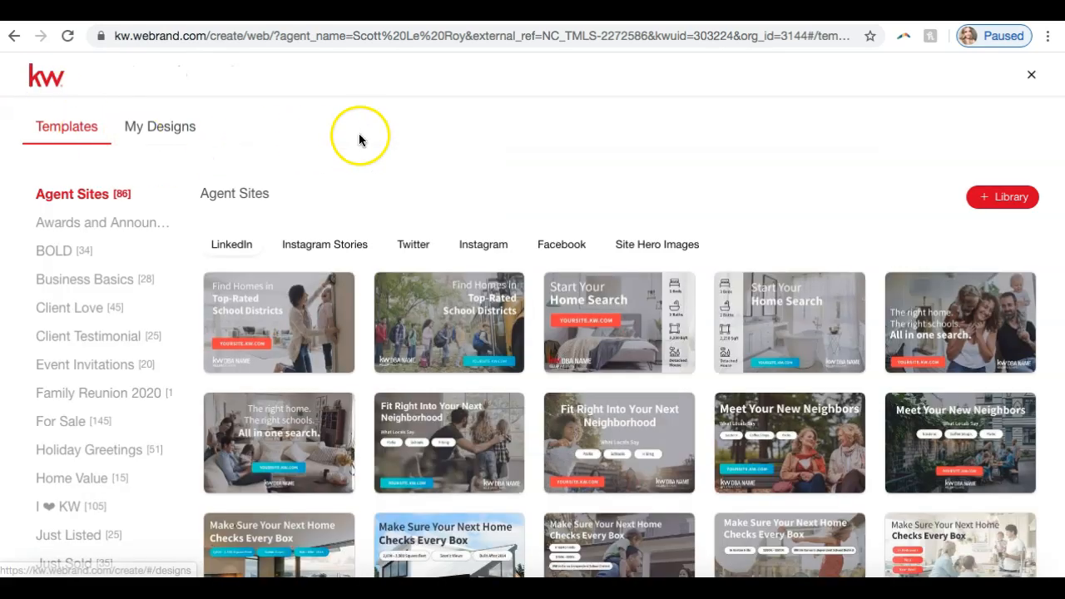
scroll(119, 308, down, 3)
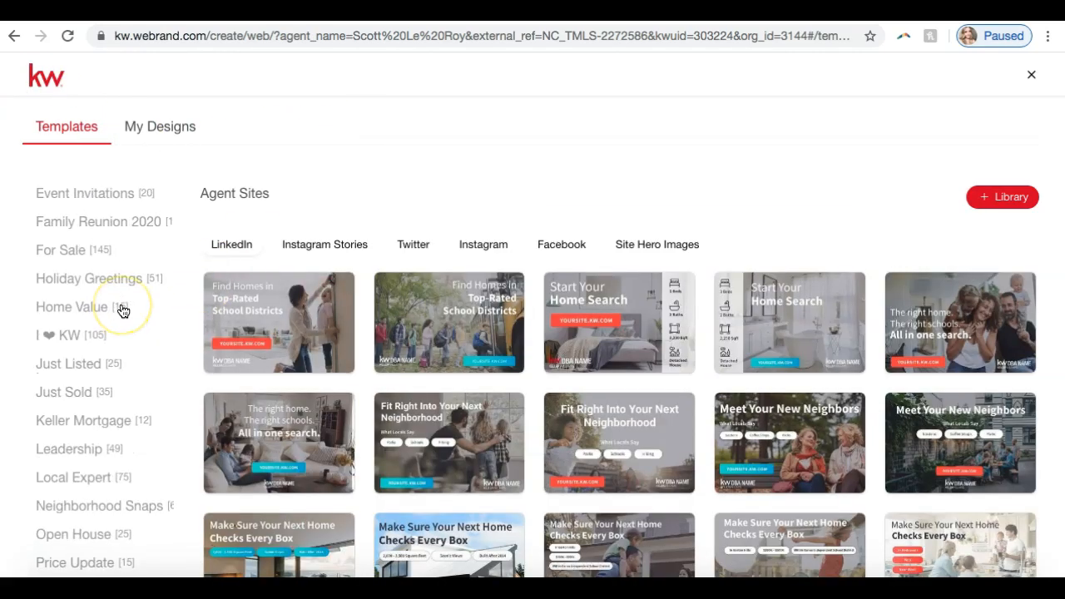
mouse_move(342, 354)
scroll(342, 348, down, 1)
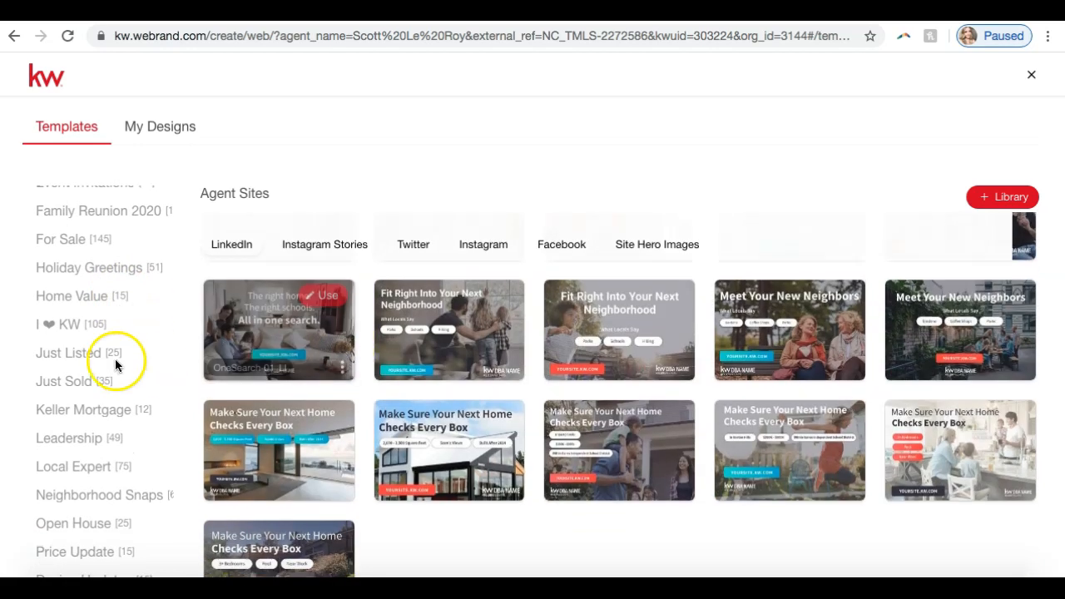
scroll(116, 363, up, 3)
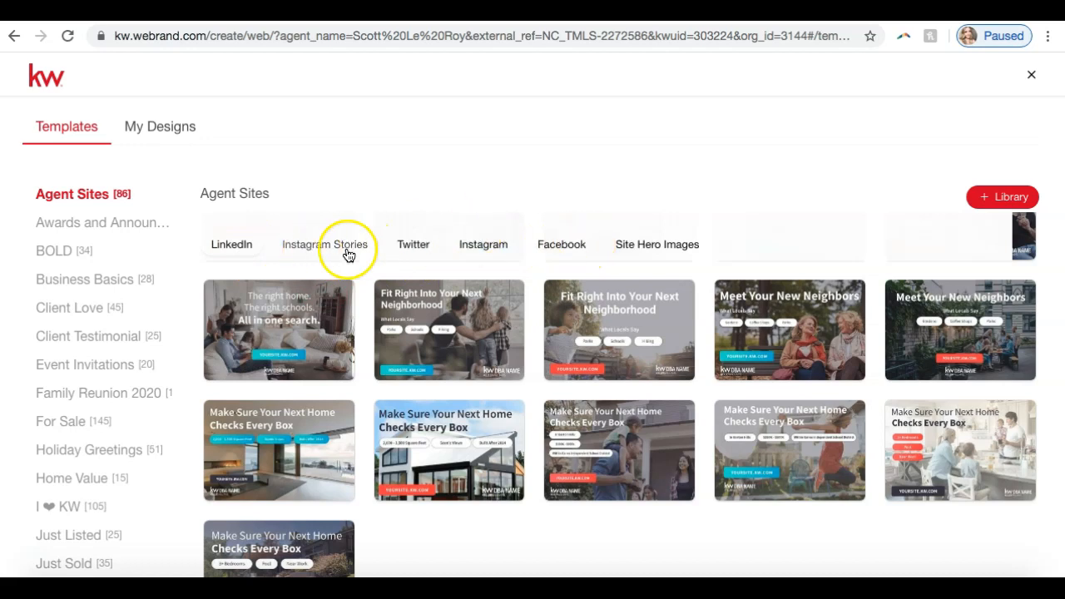
click(628, 252)
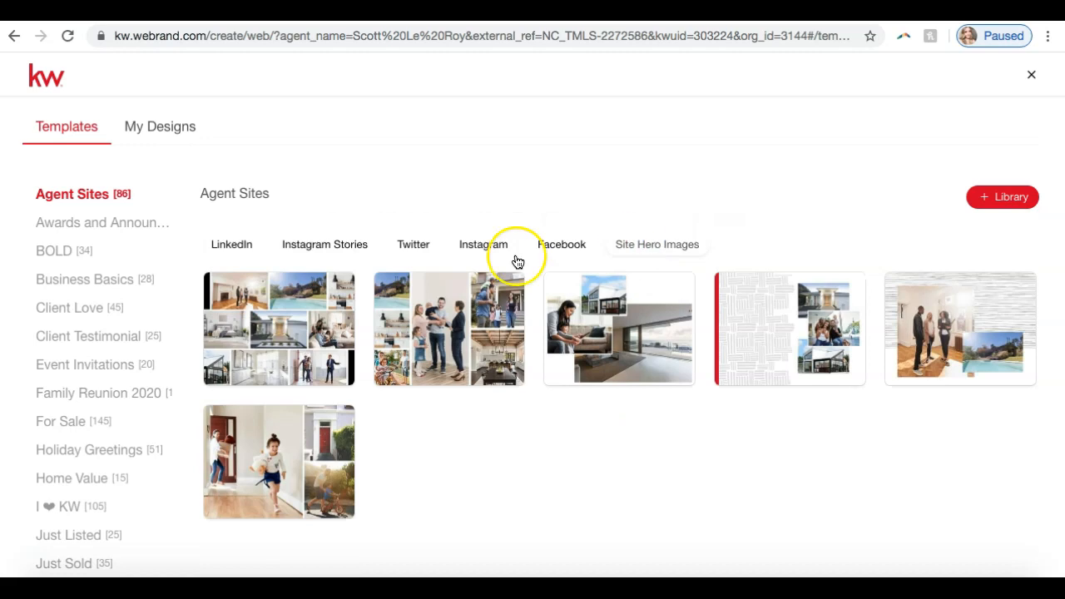
mouse_move(328, 326)
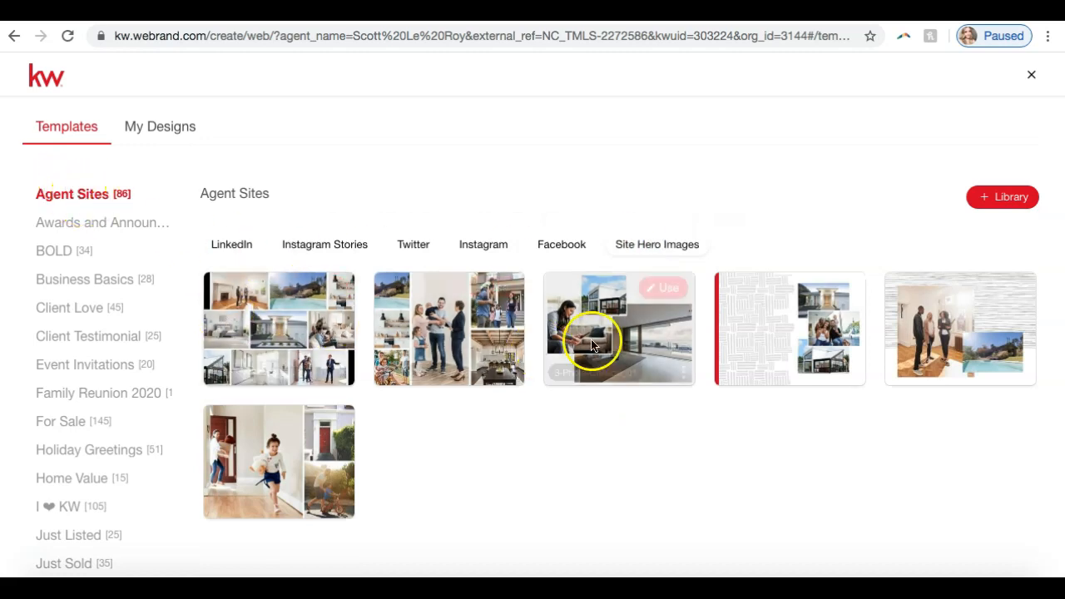
mouse_move(946, 328)
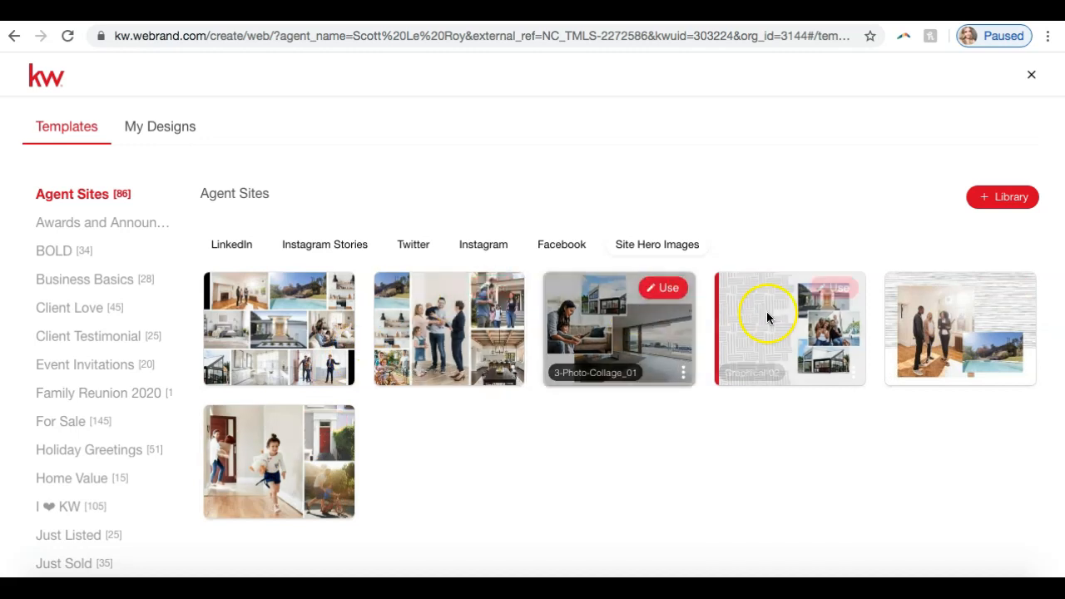
mouse_move(774, 323)
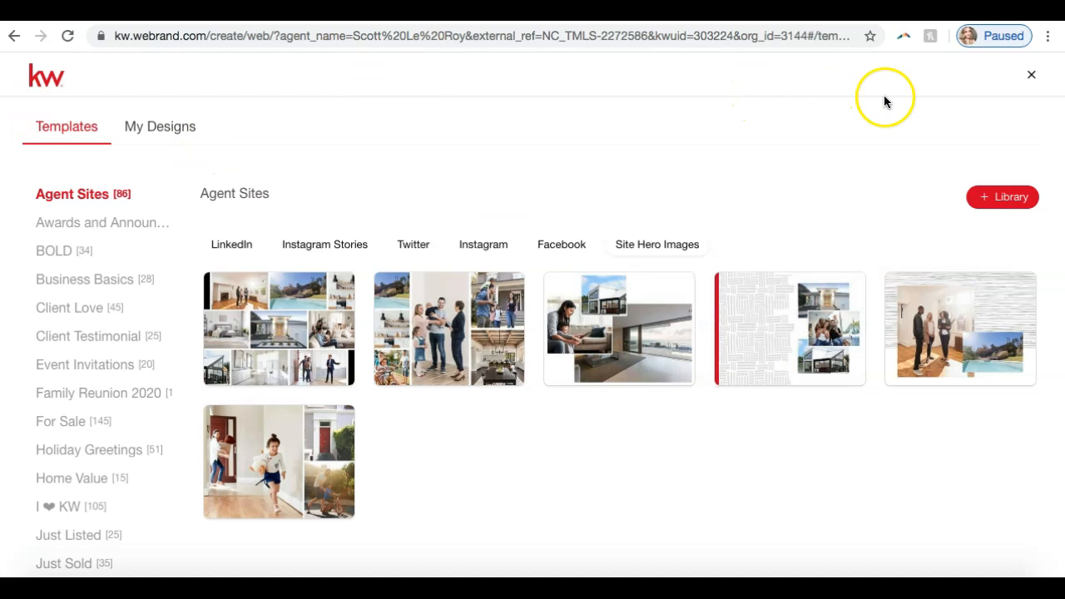
Step: Leave the template gallery and create a new Print design with photos and text imported from a listing
click(1033, 77)
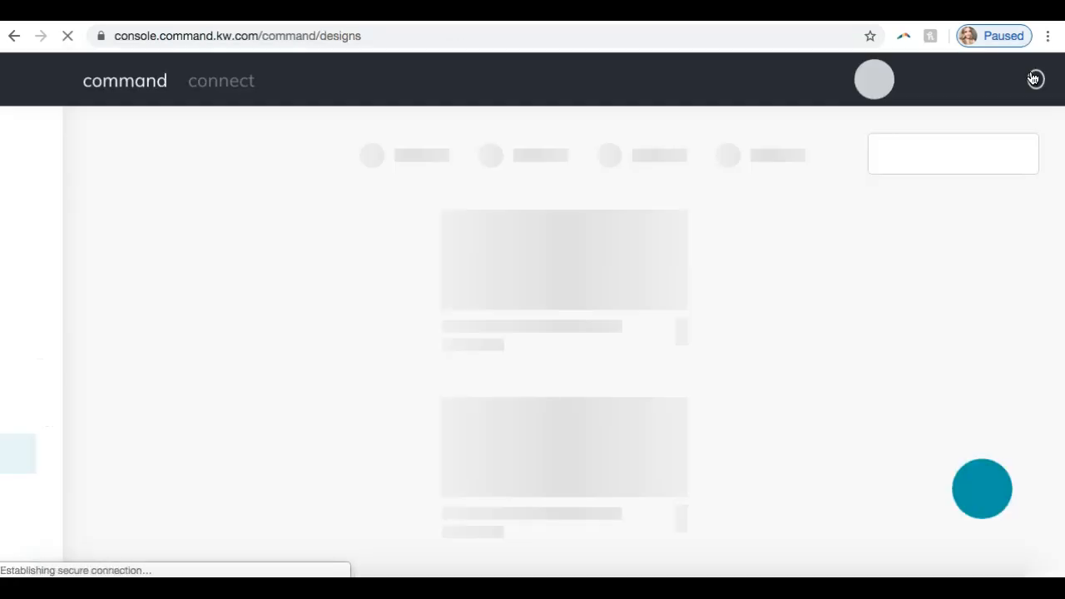
click(809, 237)
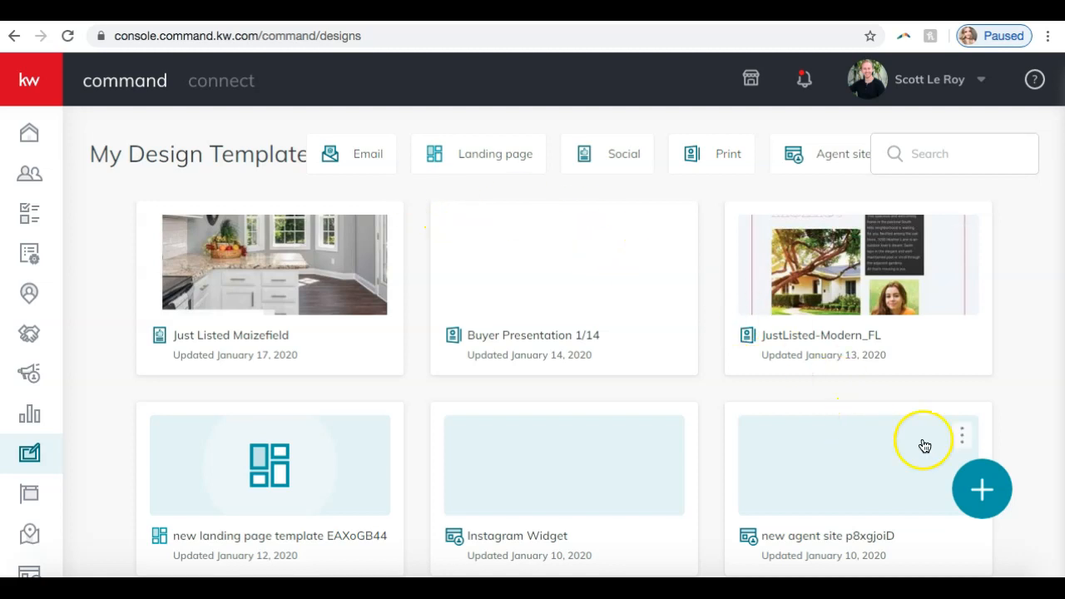
click(982, 490)
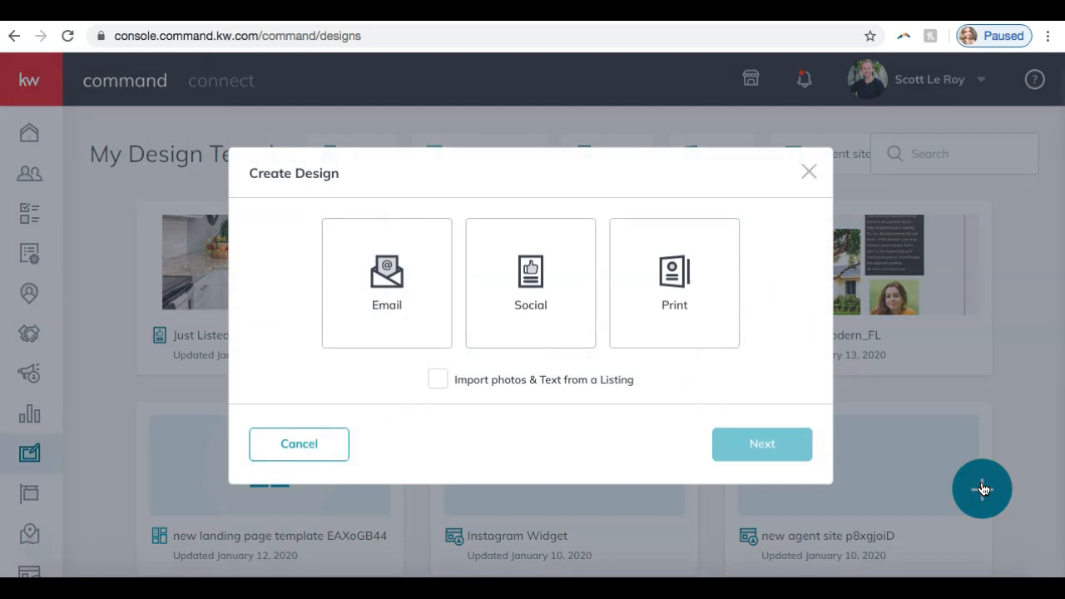
click(691, 291)
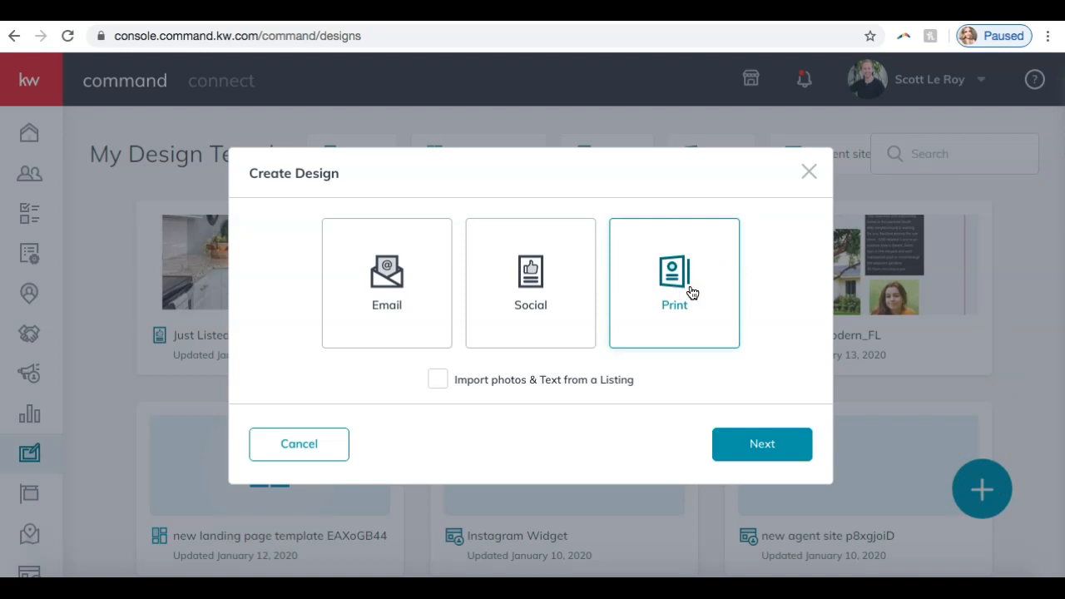
click(434, 380)
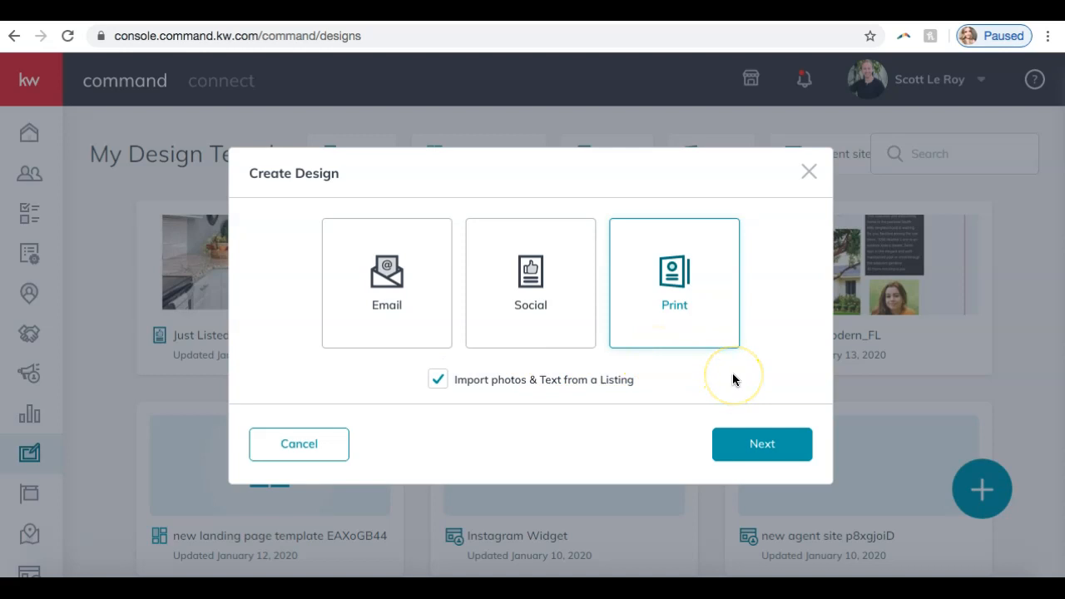
click(760, 445)
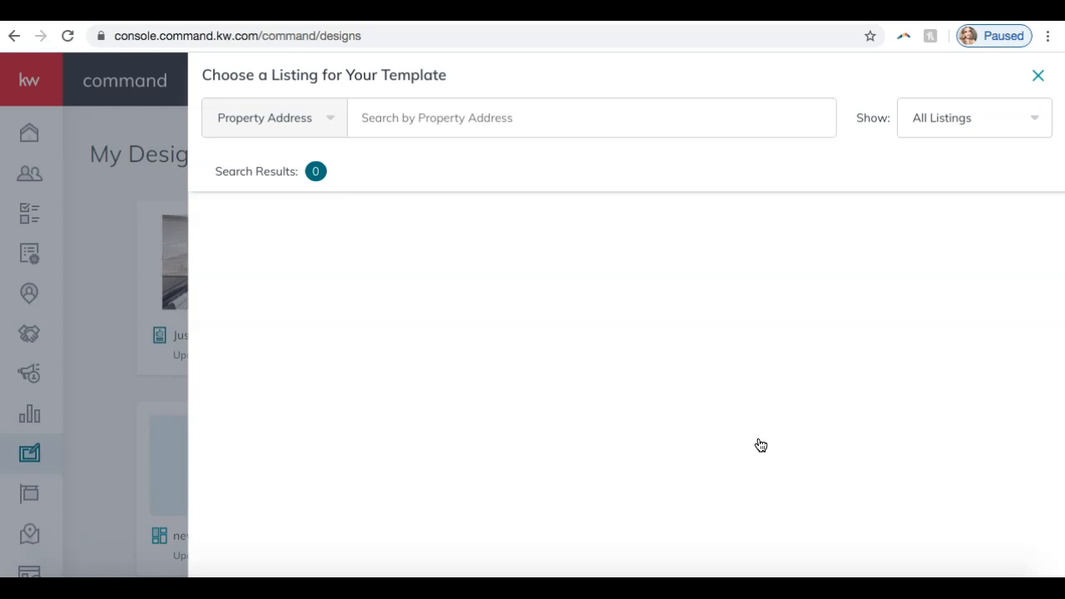
Step: Set the listing chooser to show All Listings
click(747, 120)
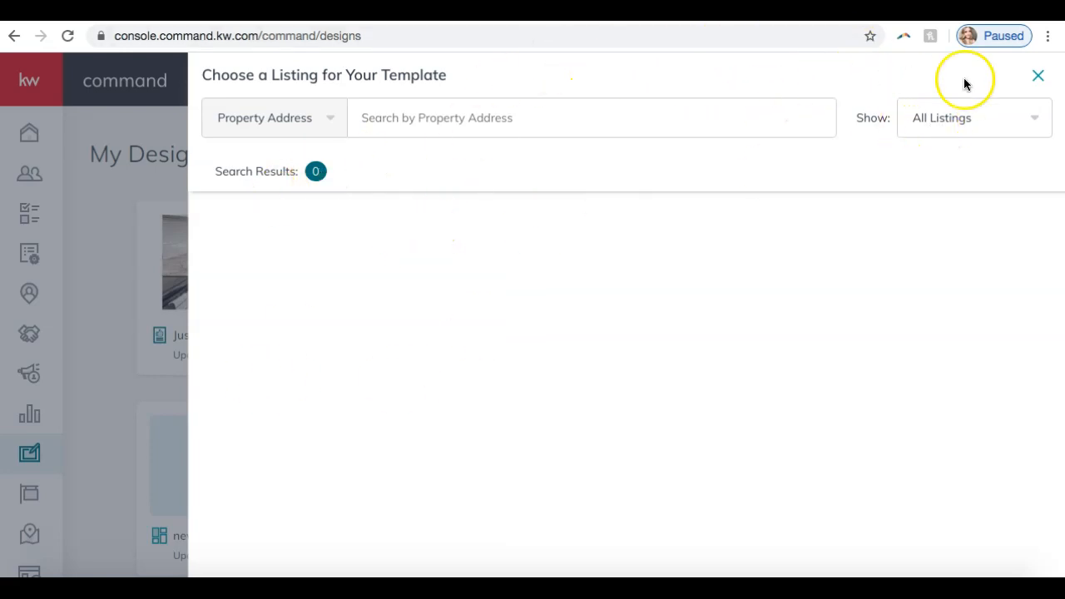
click(984, 122)
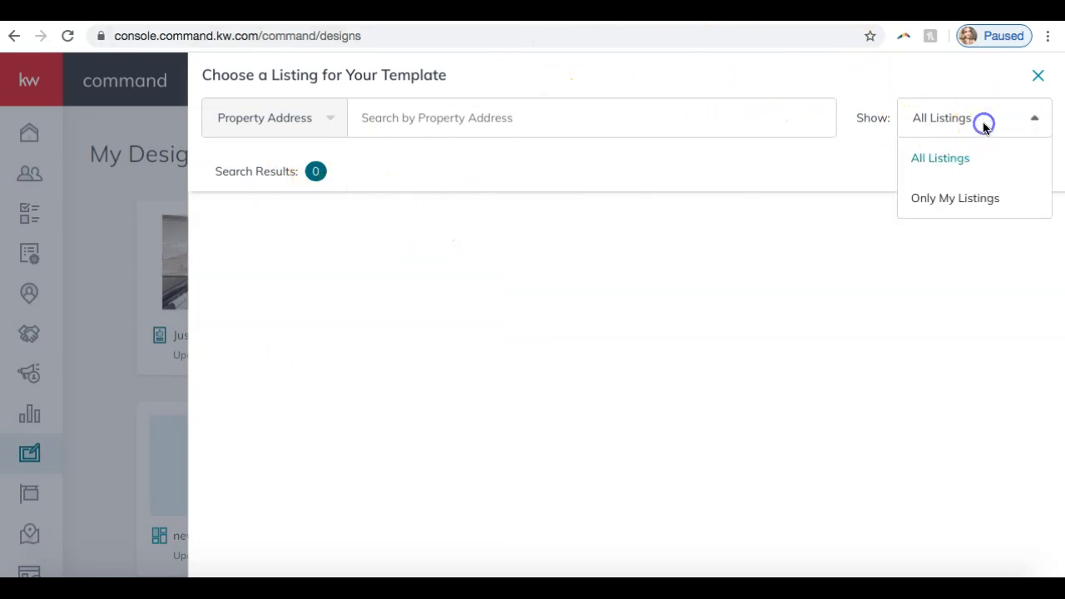
click(957, 167)
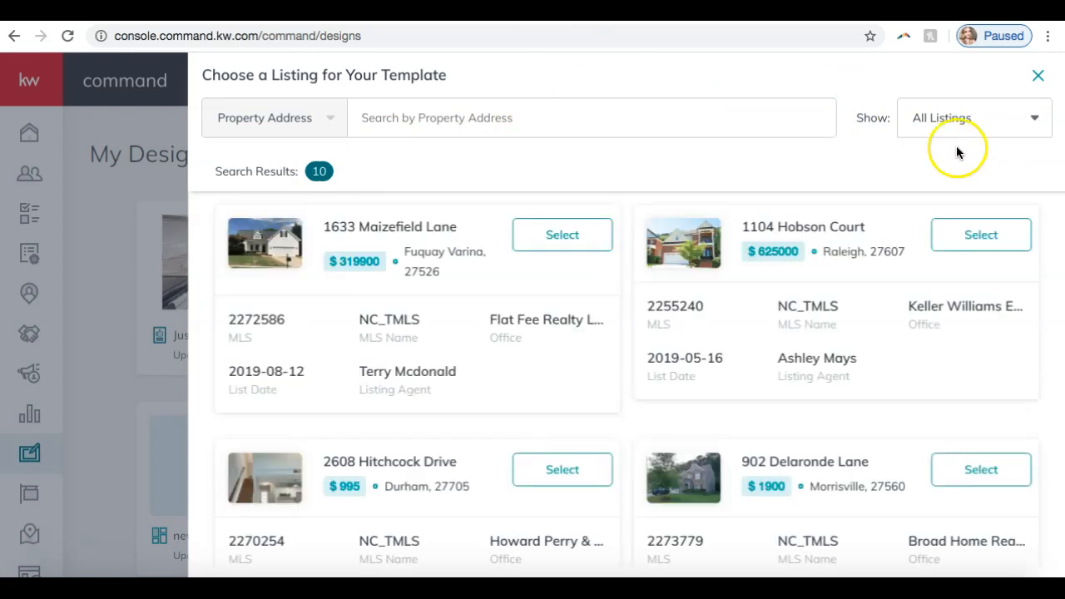
click(973, 120)
click(947, 162)
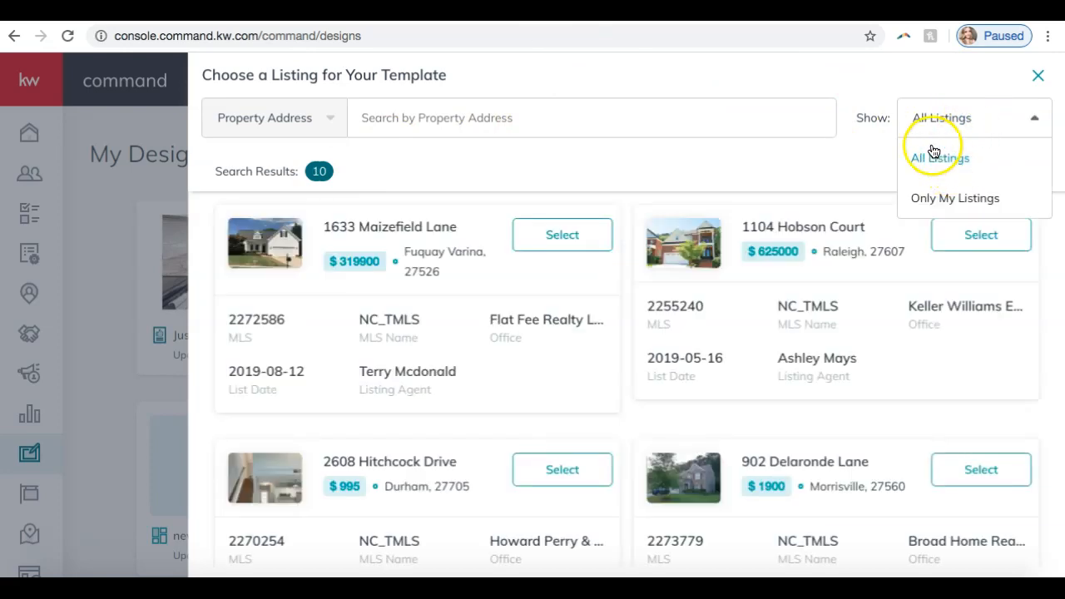
Step: Look through the available listings and select the $284900 property in Clayton for the print template
click(448, 124)
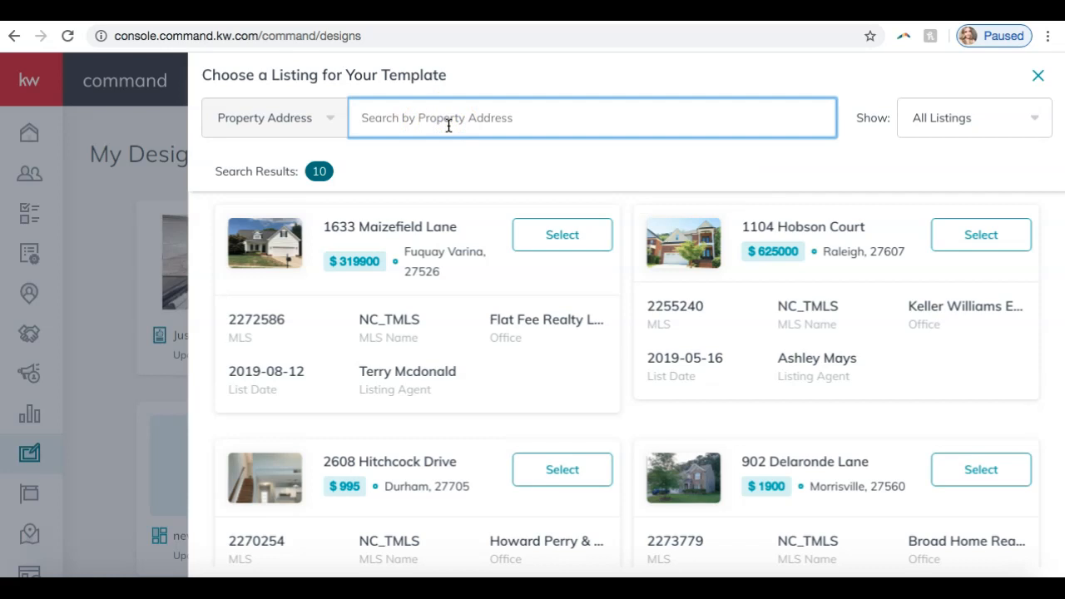
click(409, 398)
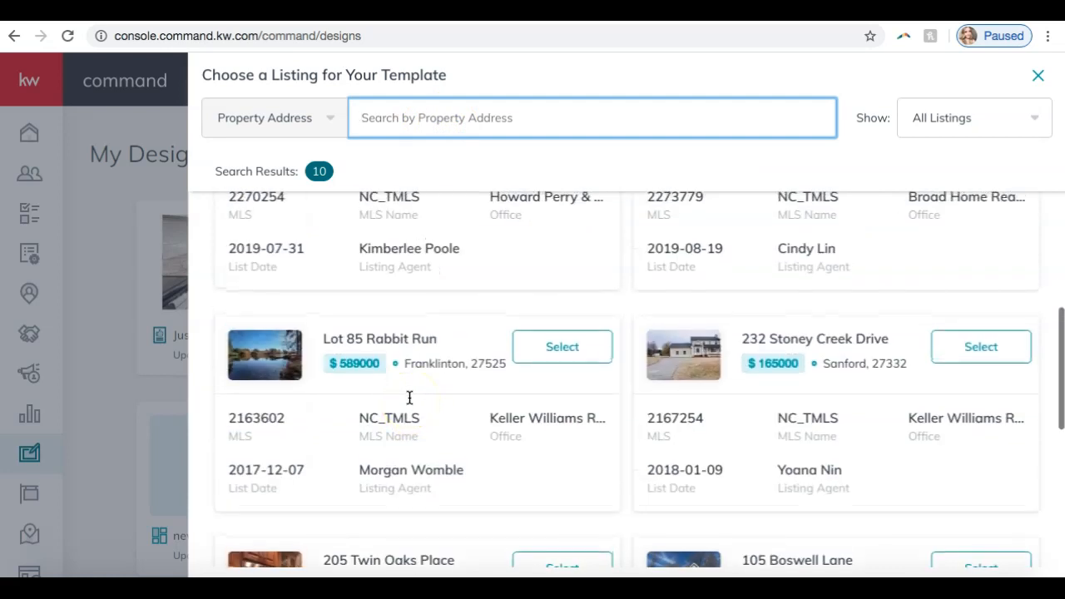
scroll(410, 398, down, 3)
scroll(409, 397, down, 3)
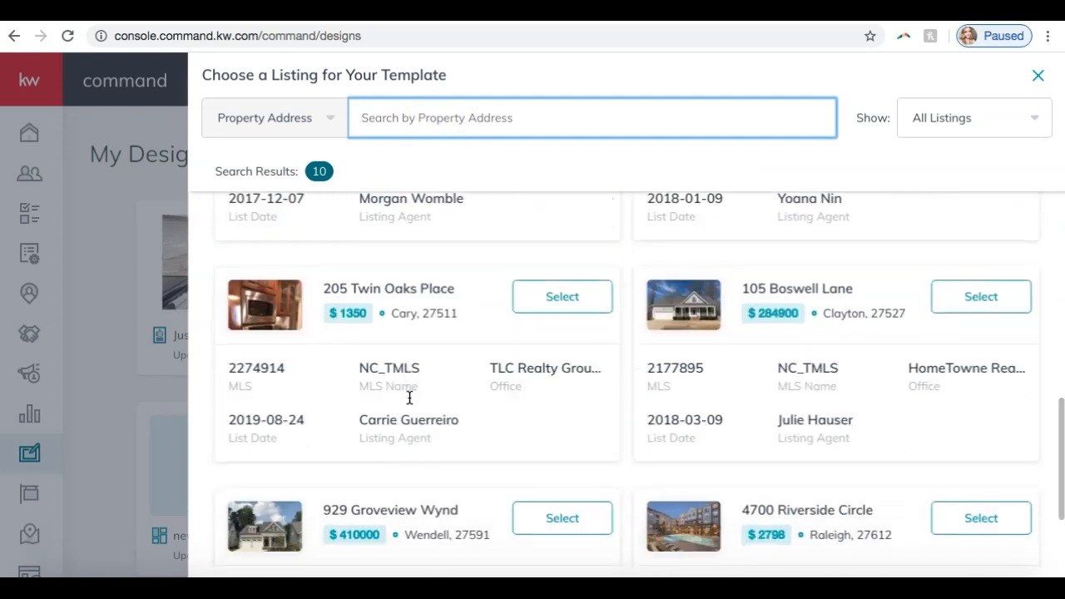
scroll(612, 371, down, 2)
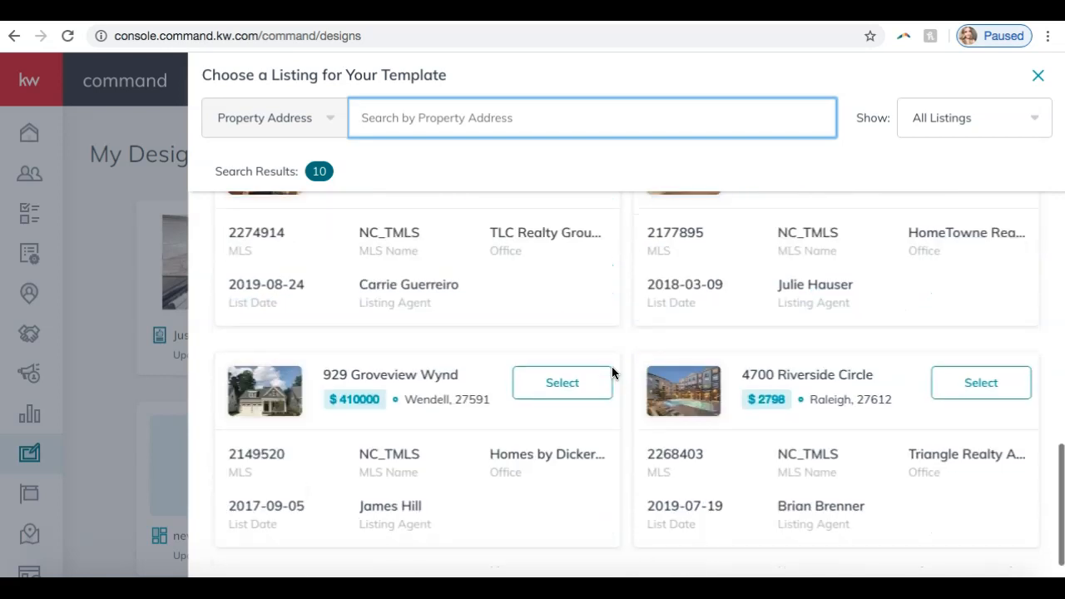
scroll(611, 372, up, 2)
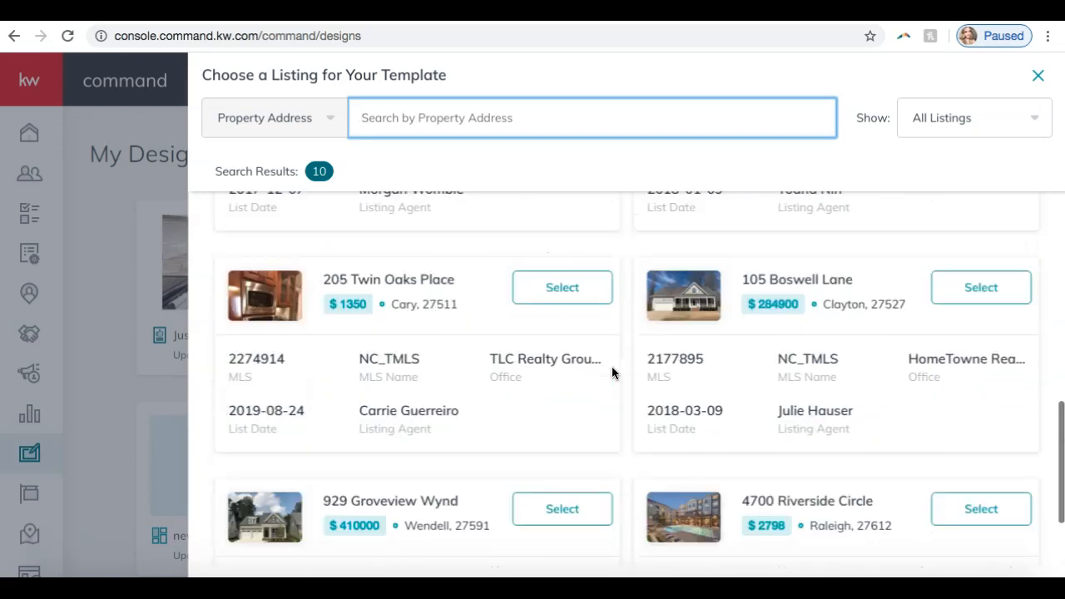
click(961, 298)
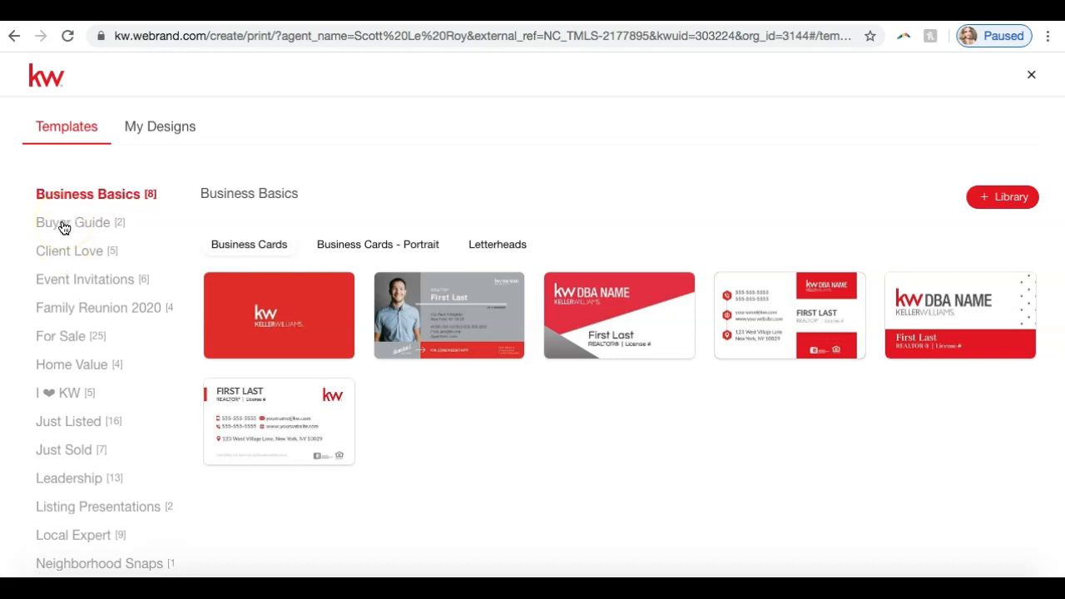
Step: Look at the Event Invitations print templates and open the Just Listed category
scroll(84, 197, down, 1)
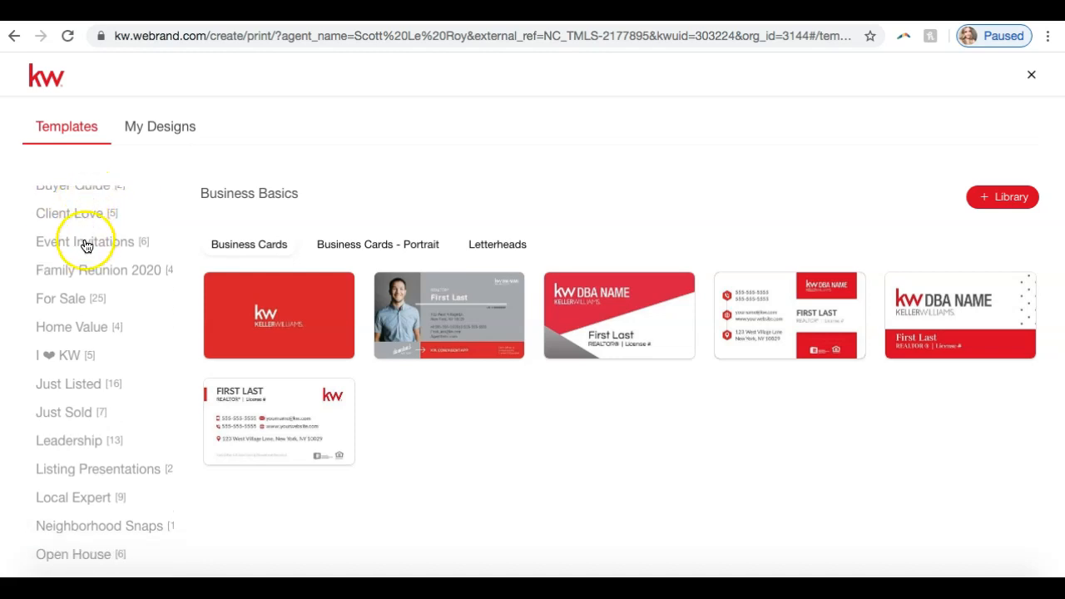
click(87, 244)
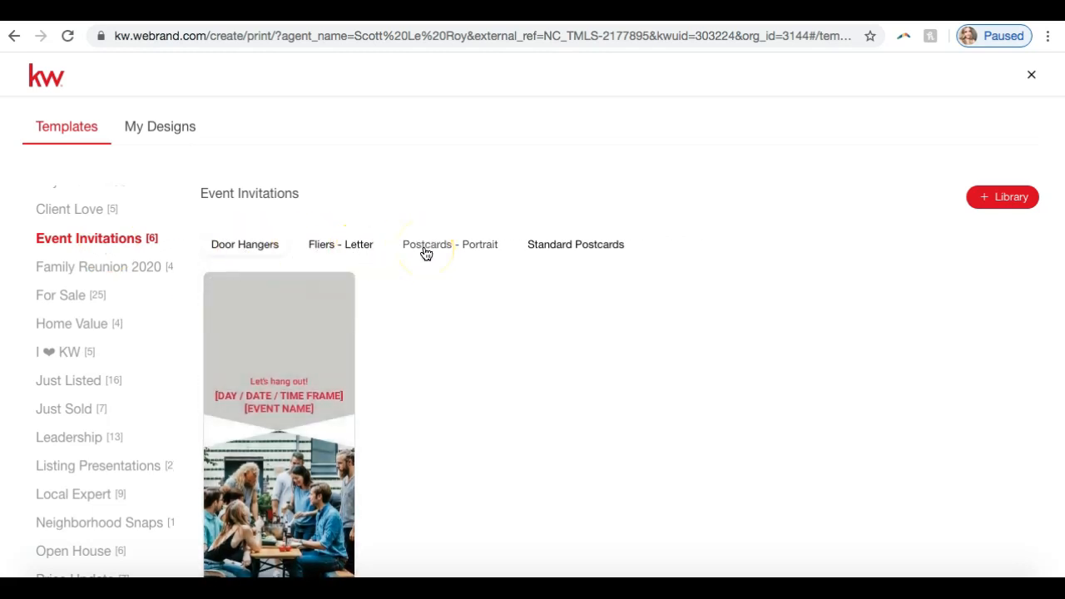
click(50, 380)
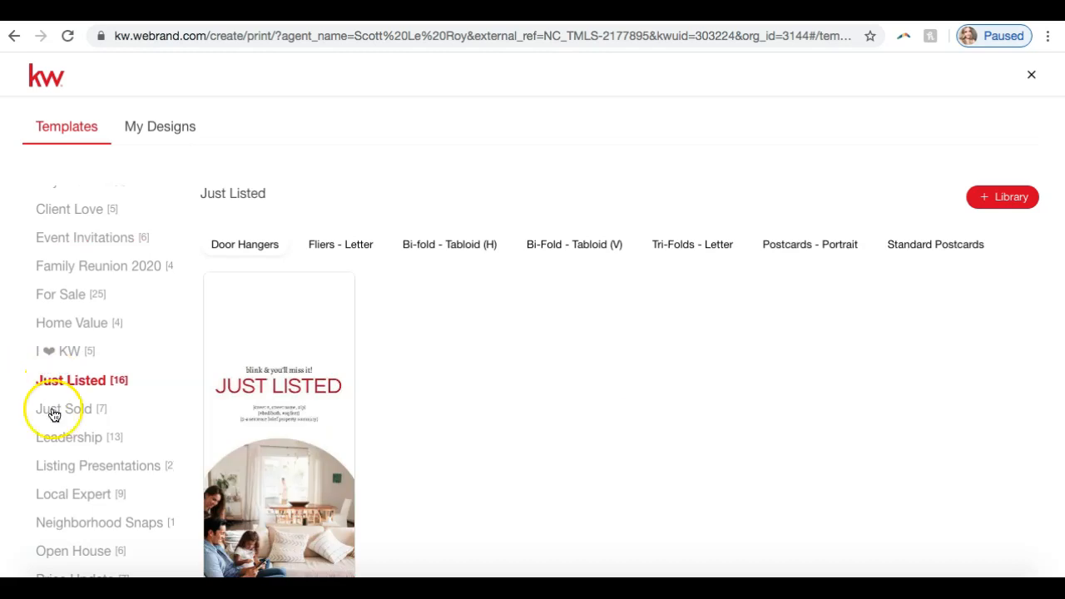
Step: Look at the Just Sold and Listing Presentations print templates, and return to the Just Listed category
click(54, 412)
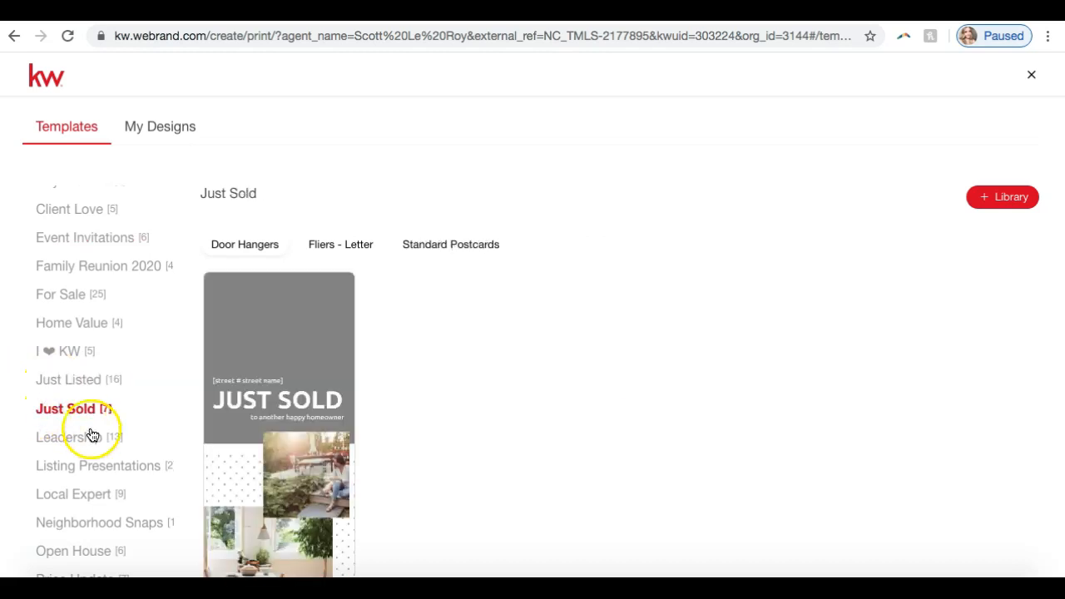
click(107, 466)
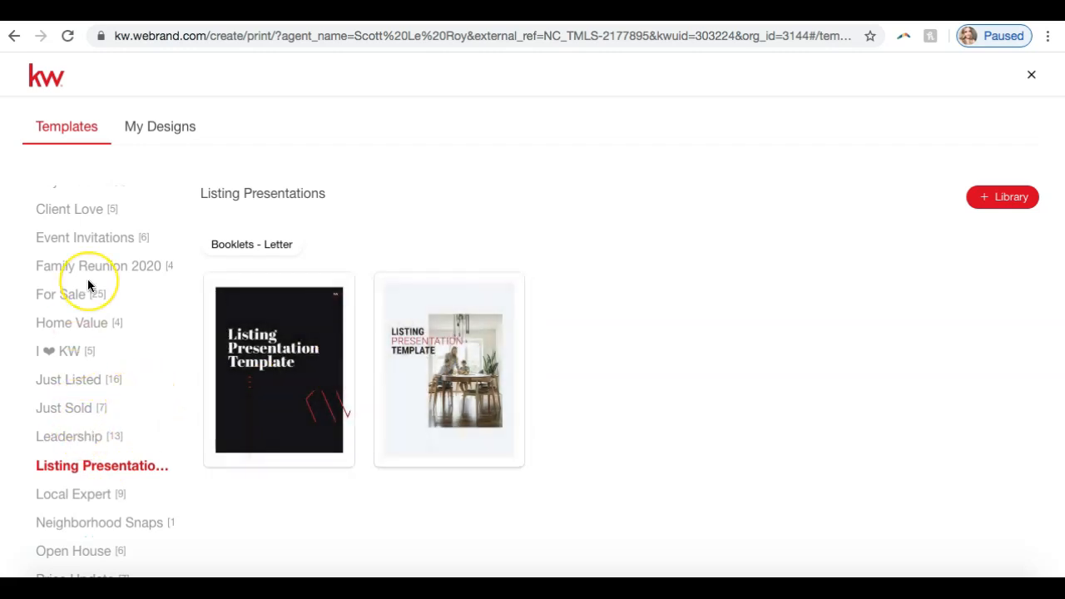
scroll(88, 283, up, 1)
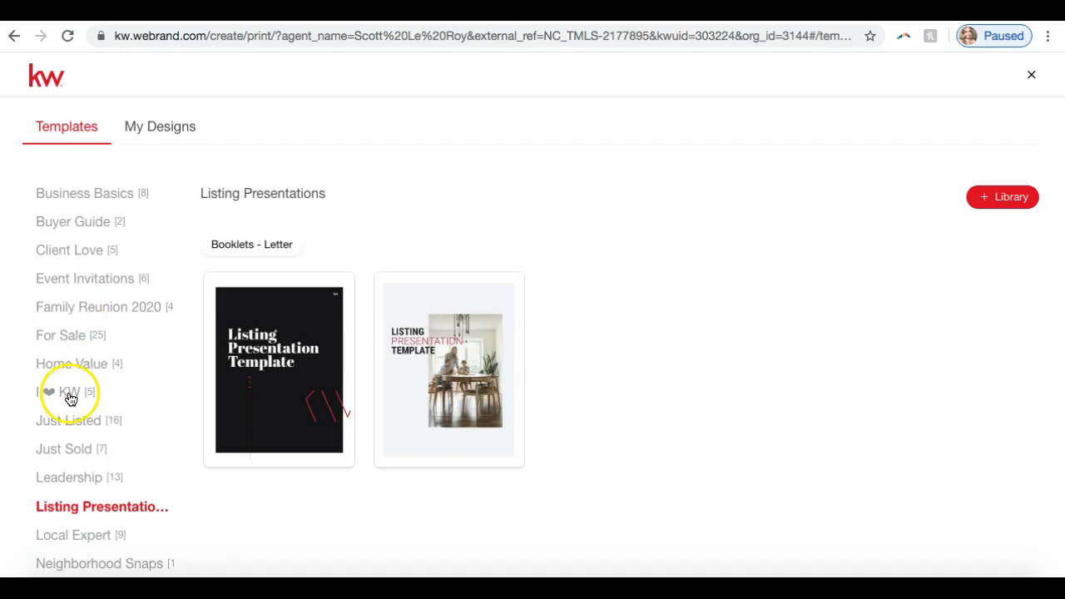
click(67, 422)
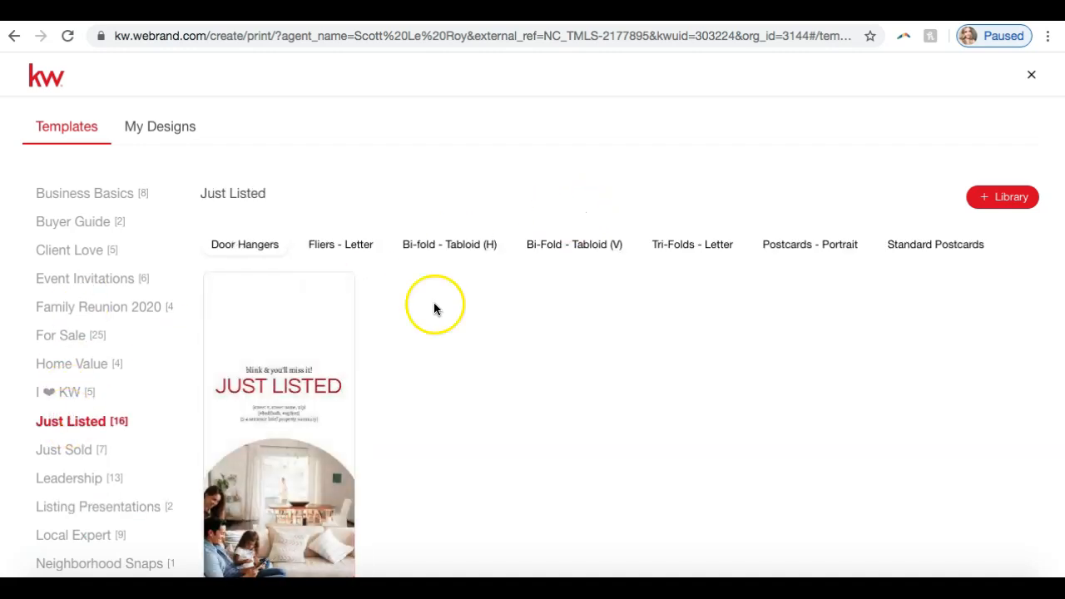
Step: Browse the Just Listed templates by format, covering letter fliers, tabloid bi-folds, letter tri-folds and postcards
click(346, 245)
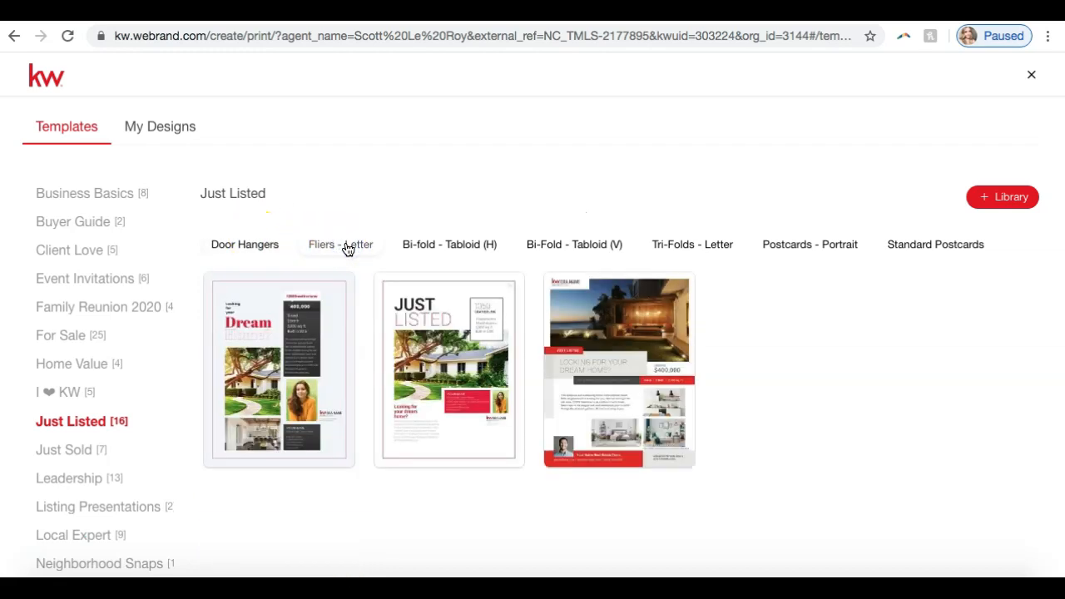
click(457, 244)
click(563, 242)
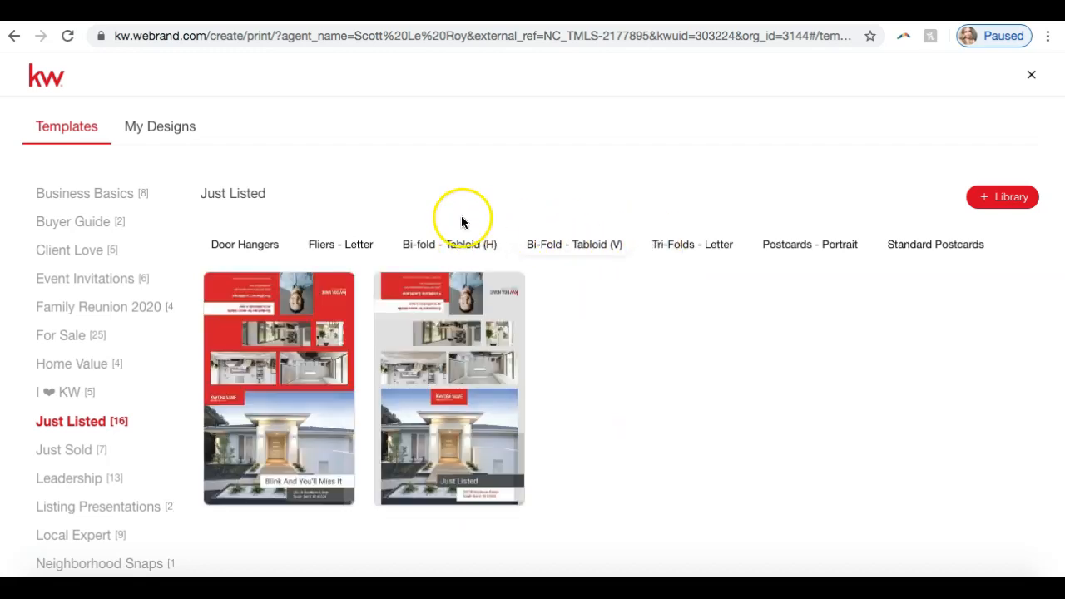
mouse_move(364, 335)
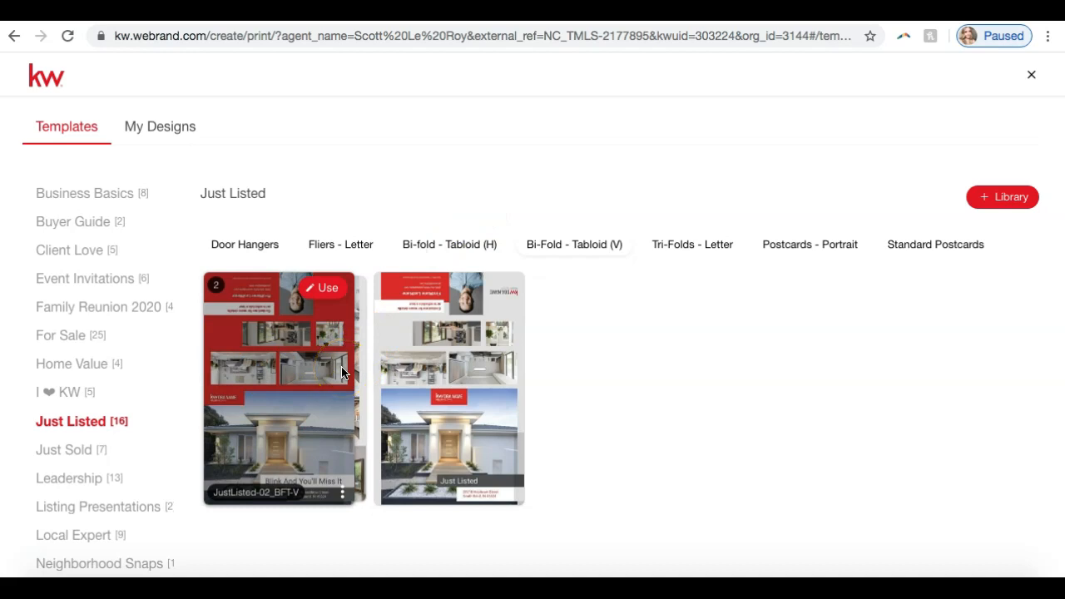
click(366, 248)
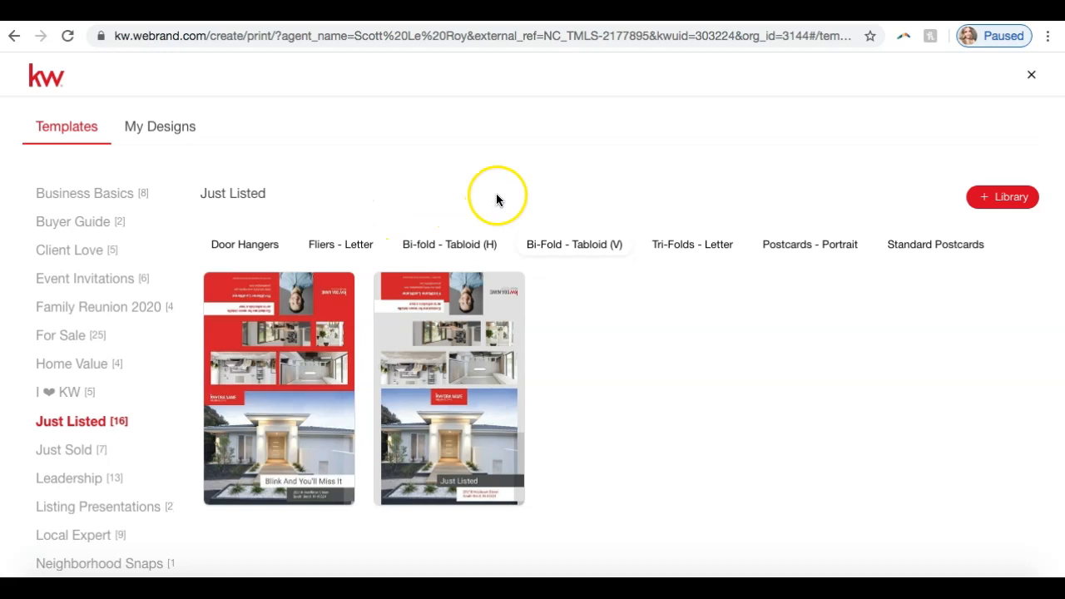
click(671, 247)
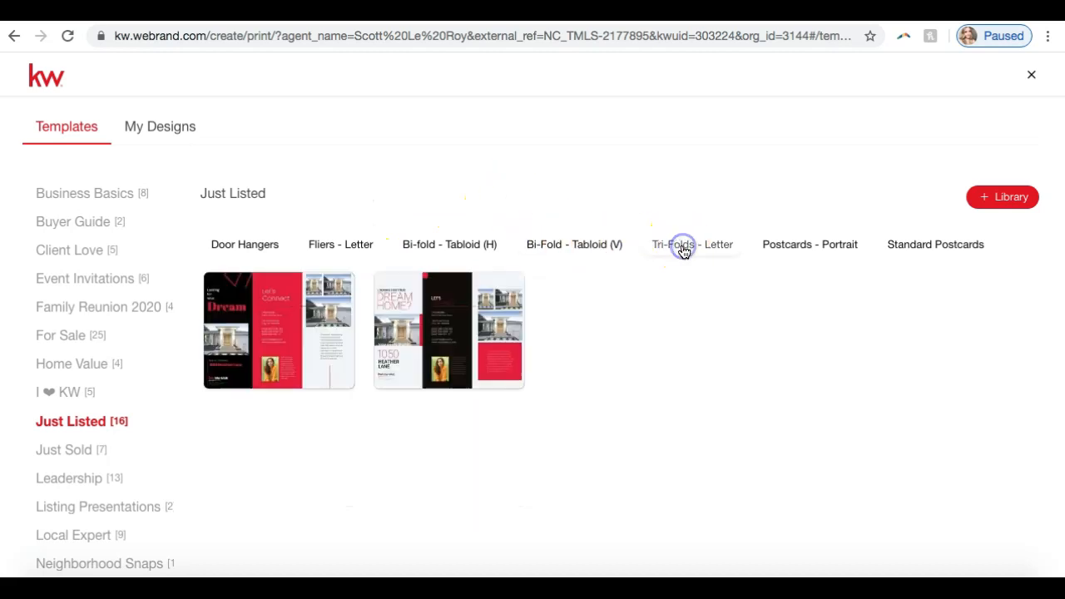
click(789, 247)
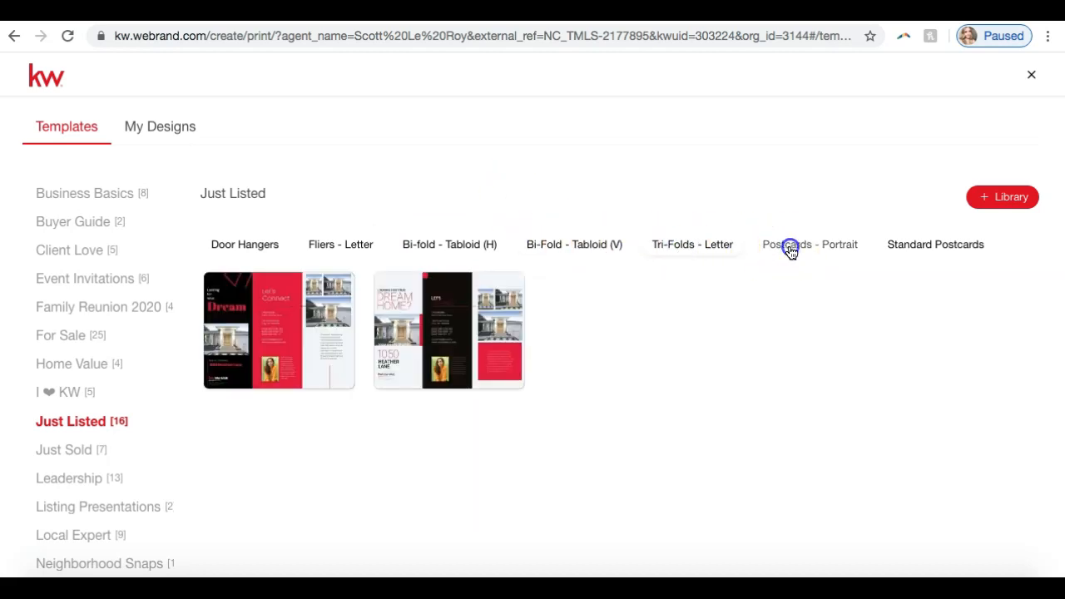
click(901, 250)
click(795, 250)
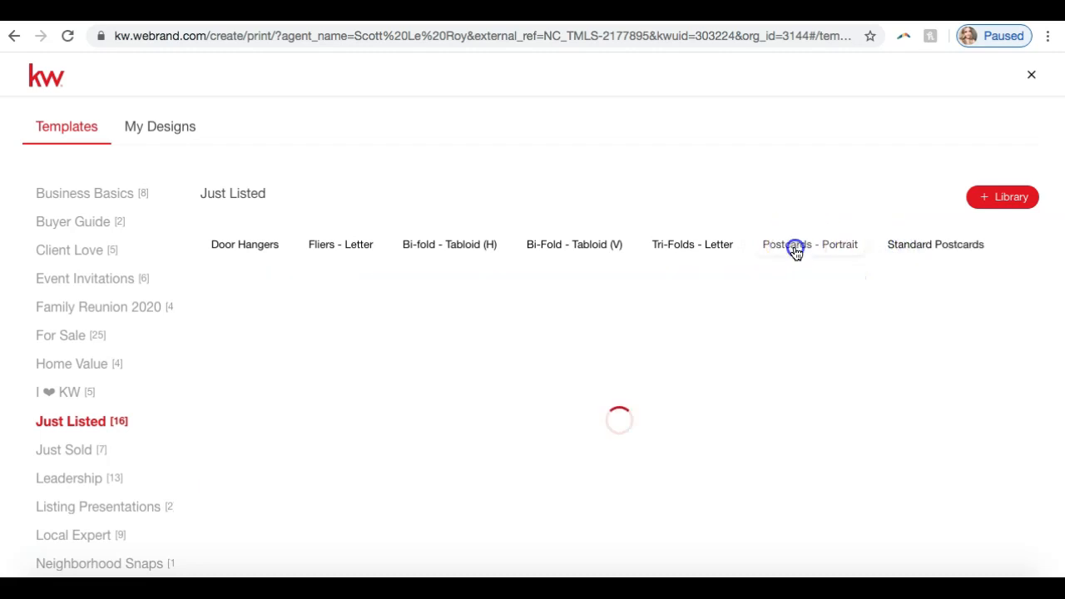
Step: Start a design from the Just Listed letter flier template 01_JL_FL
click(345, 246)
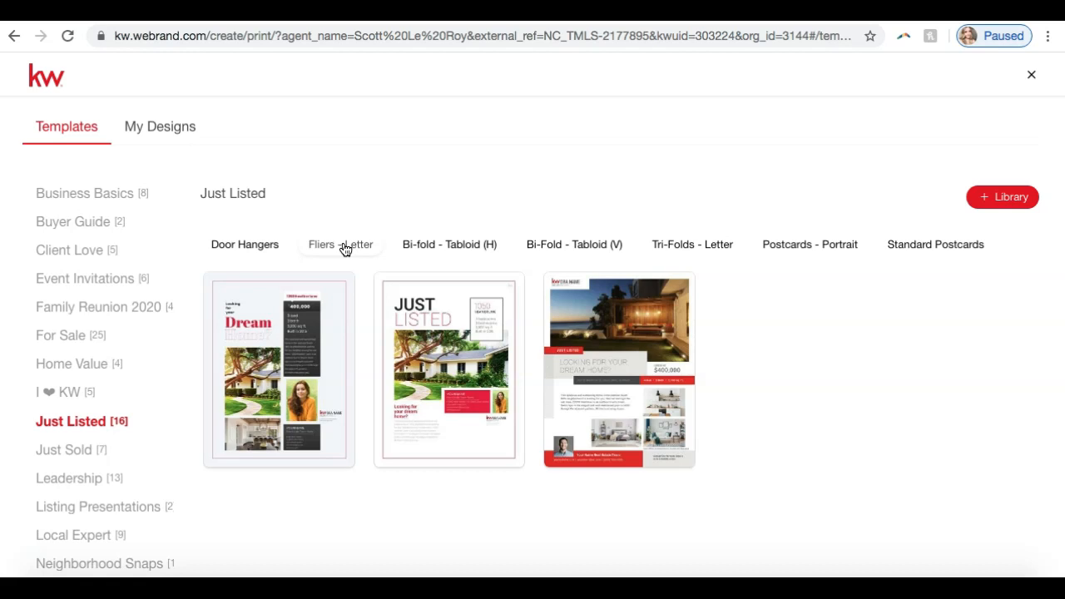
mouse_move(637, 379)
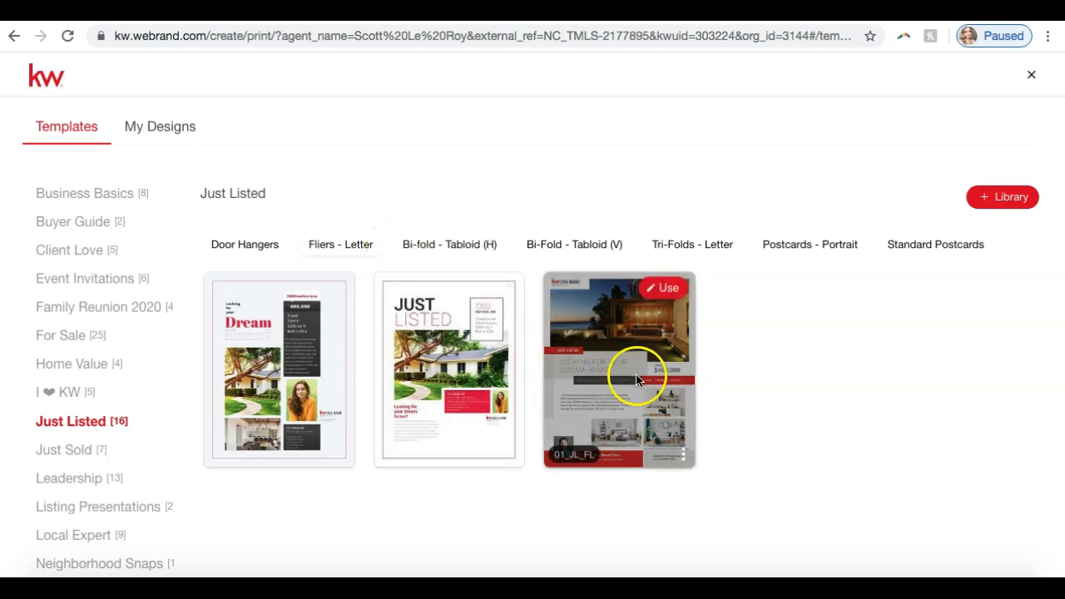
click(660, 296)
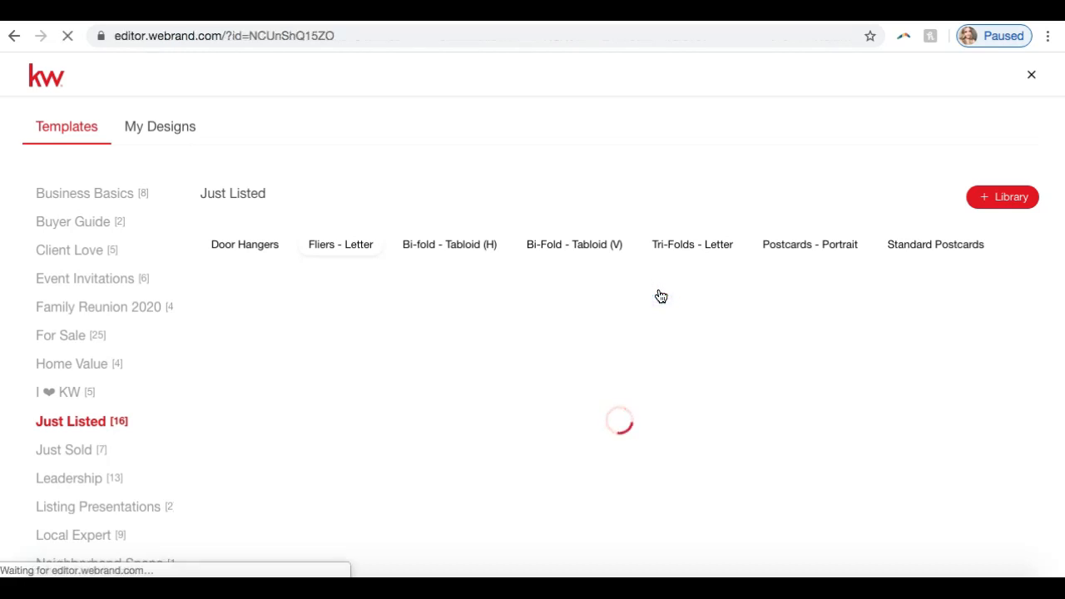
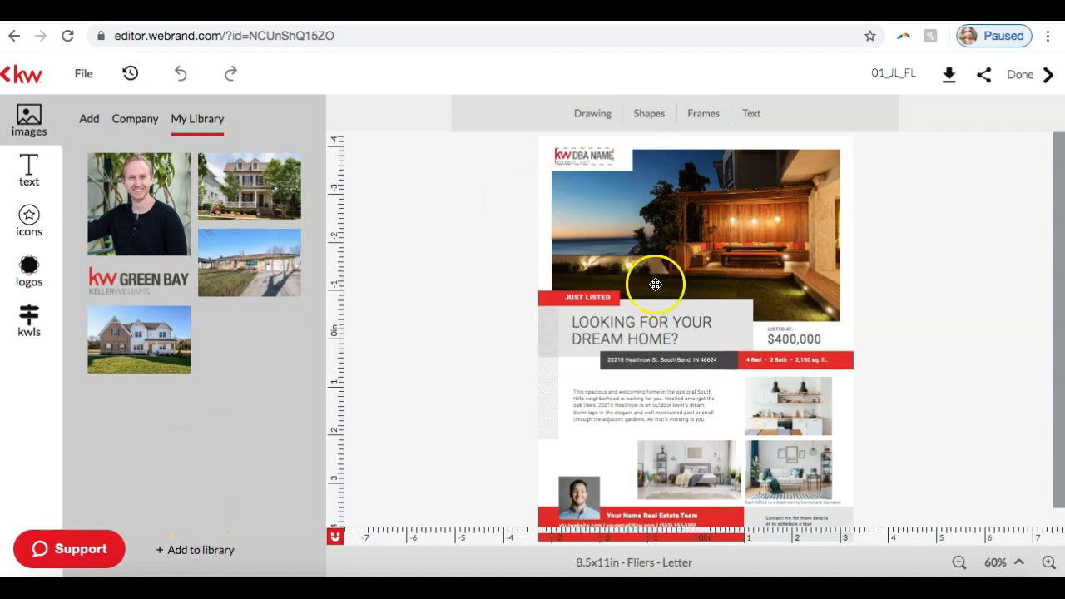
Step: Replace the flier's large main photo with the Clayton listing's front exterior photo
click(1050, 564)
click(1052, 566)
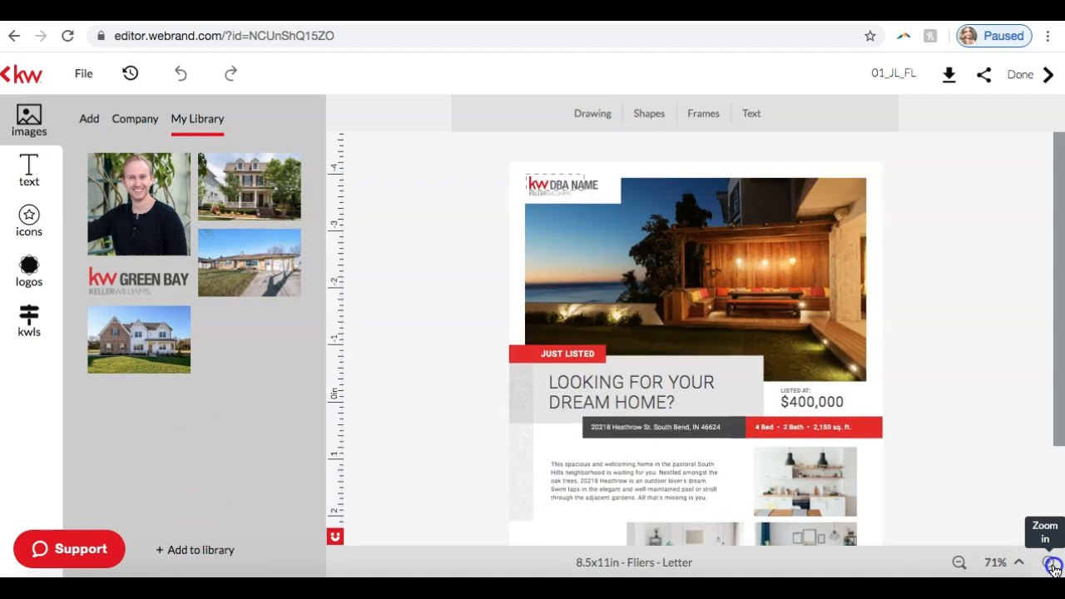
click(1052, 566)
click(1053, 565)
click(1052, 566)
click(1053, 566)
click(1052, 566)
click(1053, 566)
click(1053, 565)
scroll(999, 314, down, 3)
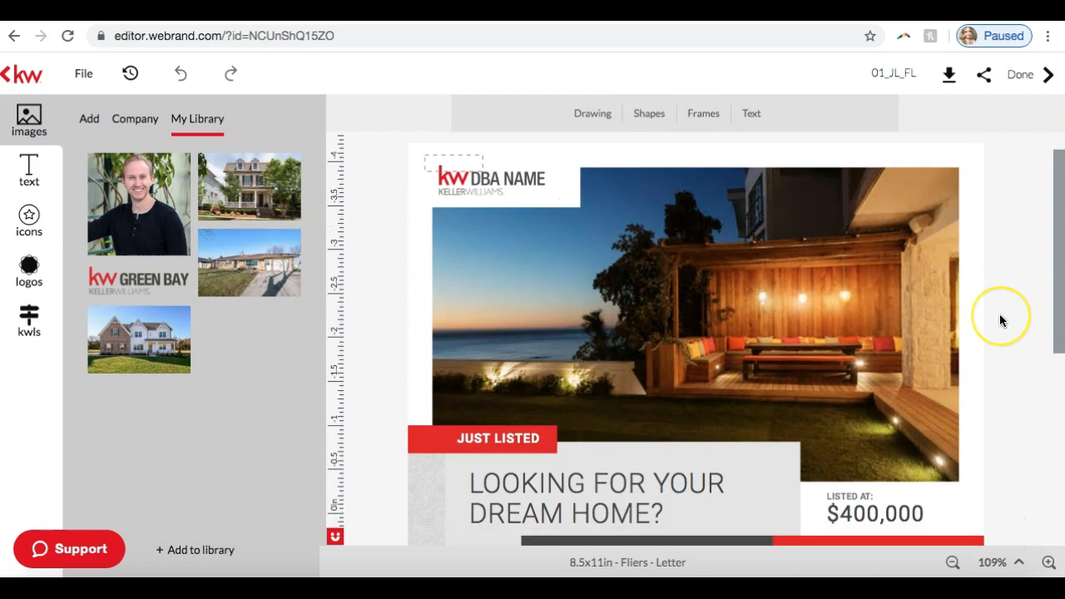
click(25, 329)
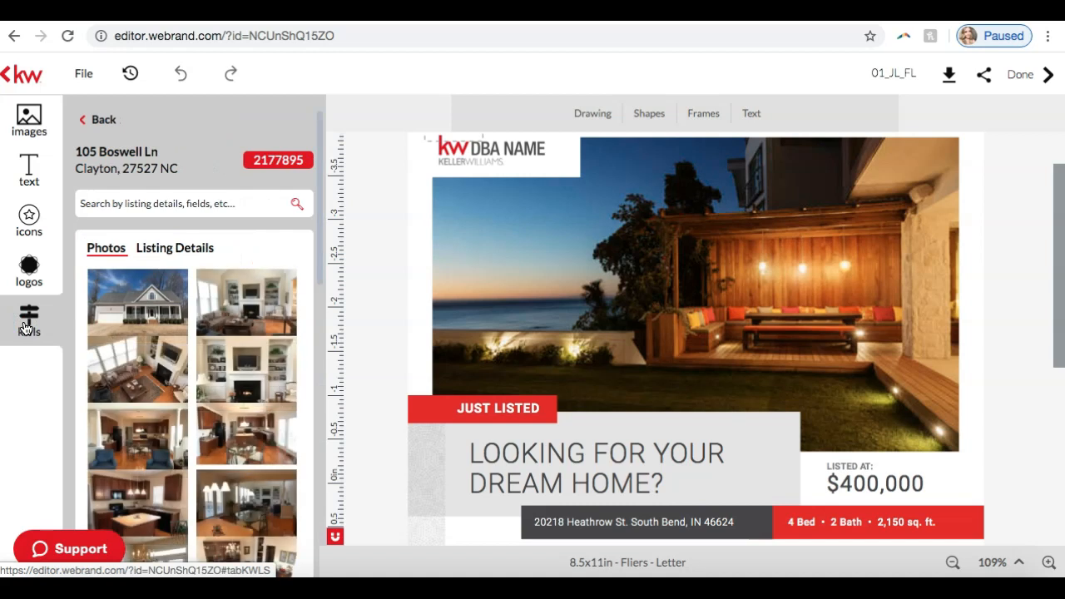
mouse_move(91, 316)
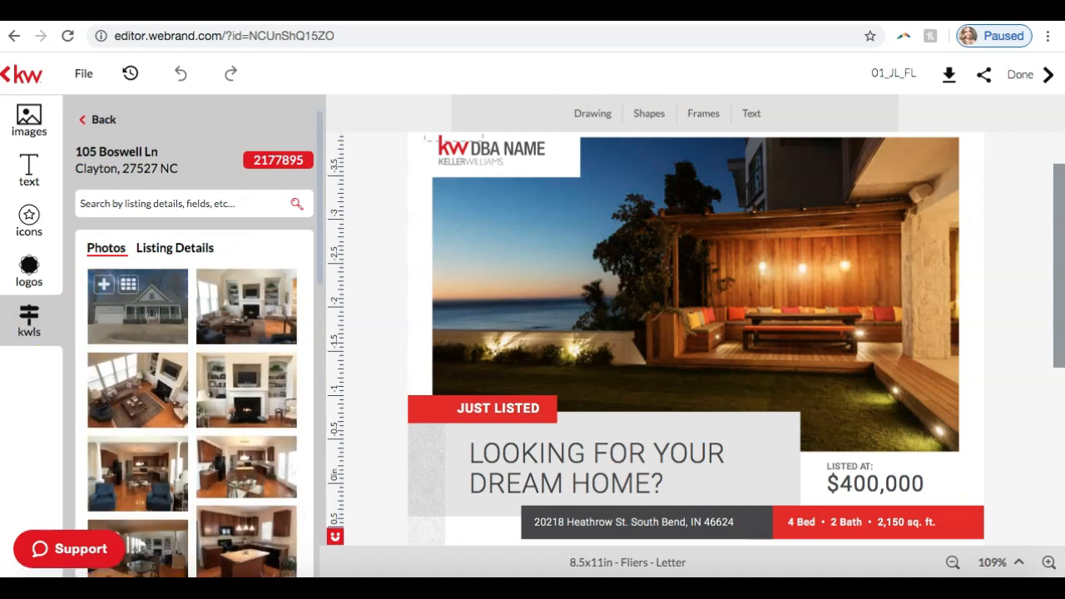
click(571, 271)
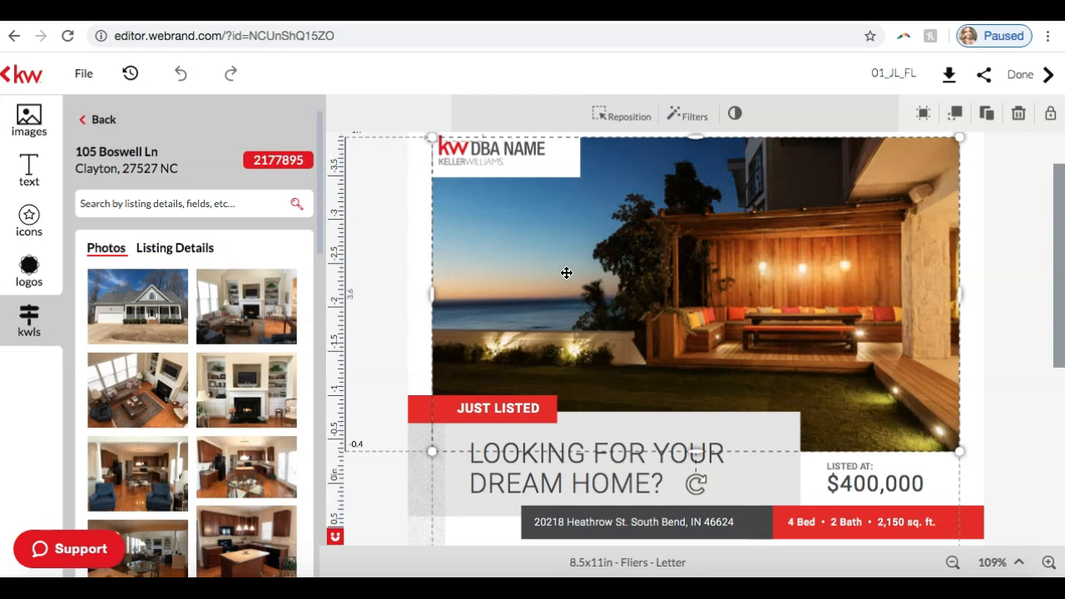
mouse_move(131, 309)
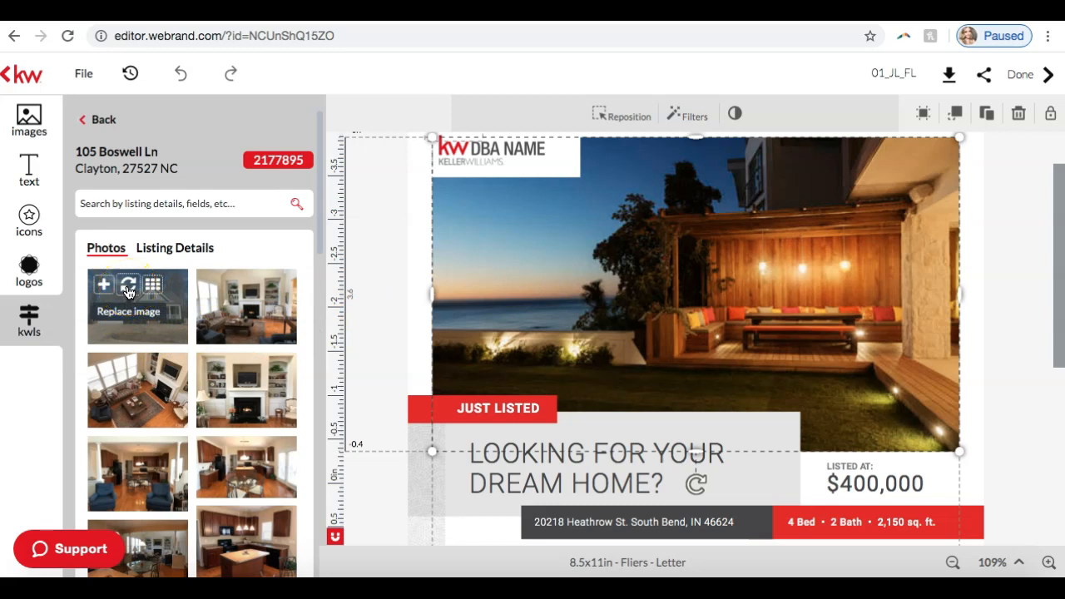
click(128, 287)
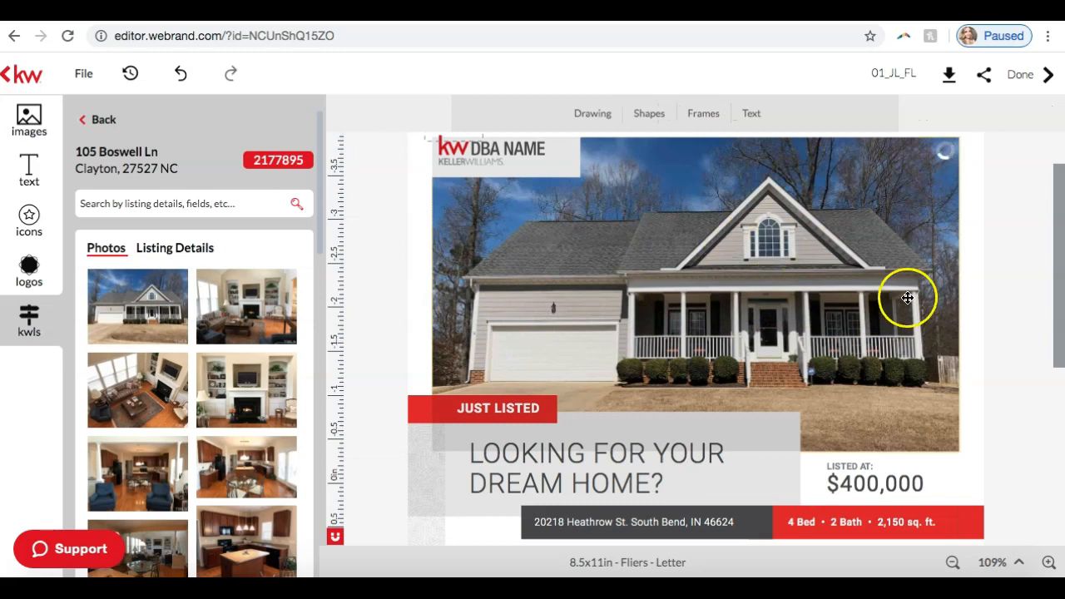
Step: Replace the small kitchen photo with the listing's fireplace living room photo and the sofa photo below it with the kitchen island photo
scroll(1005, 236, down, 5)
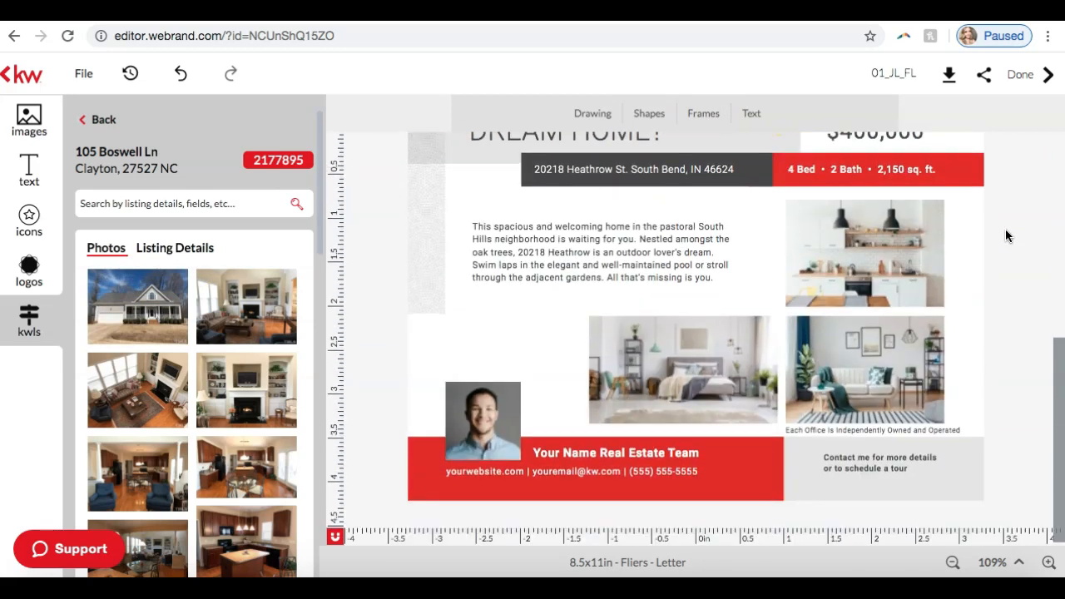
click(856, 246)
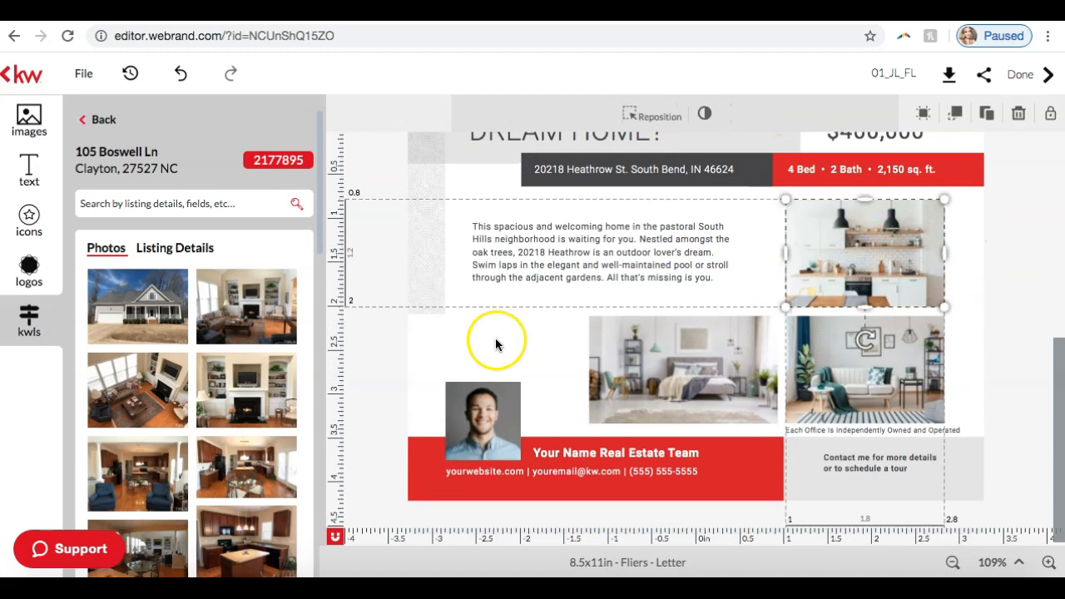
click(237, 288)
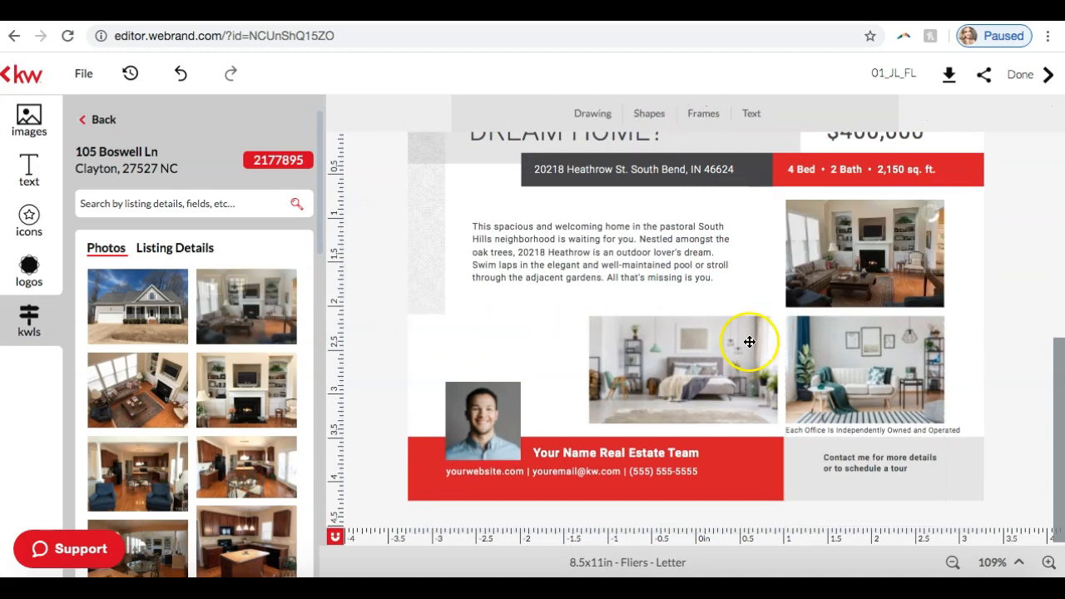
click(856, 372)
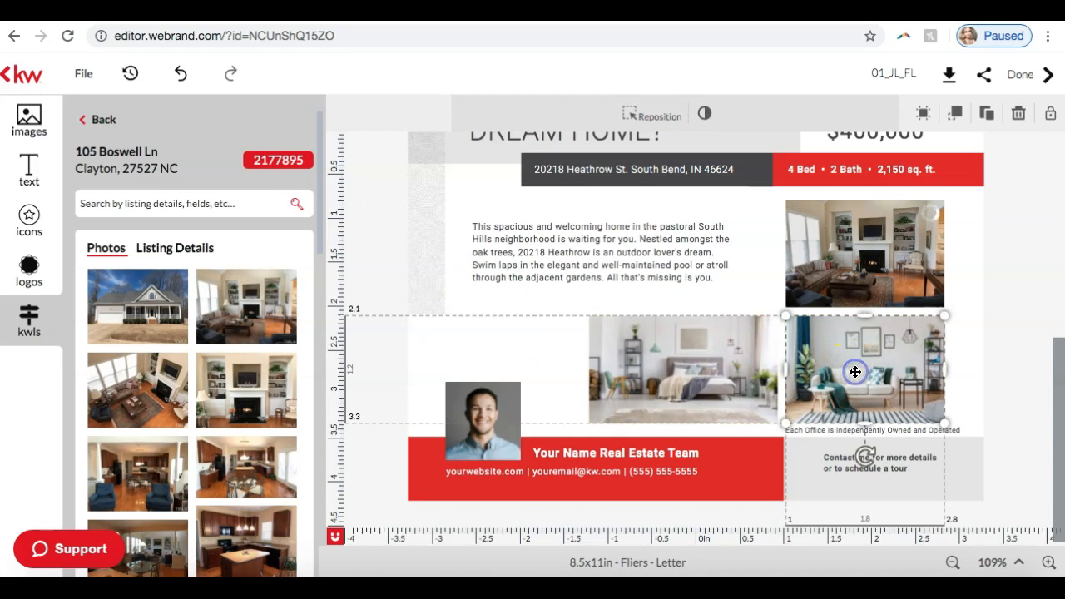
scroll(256, 379, down, 3)
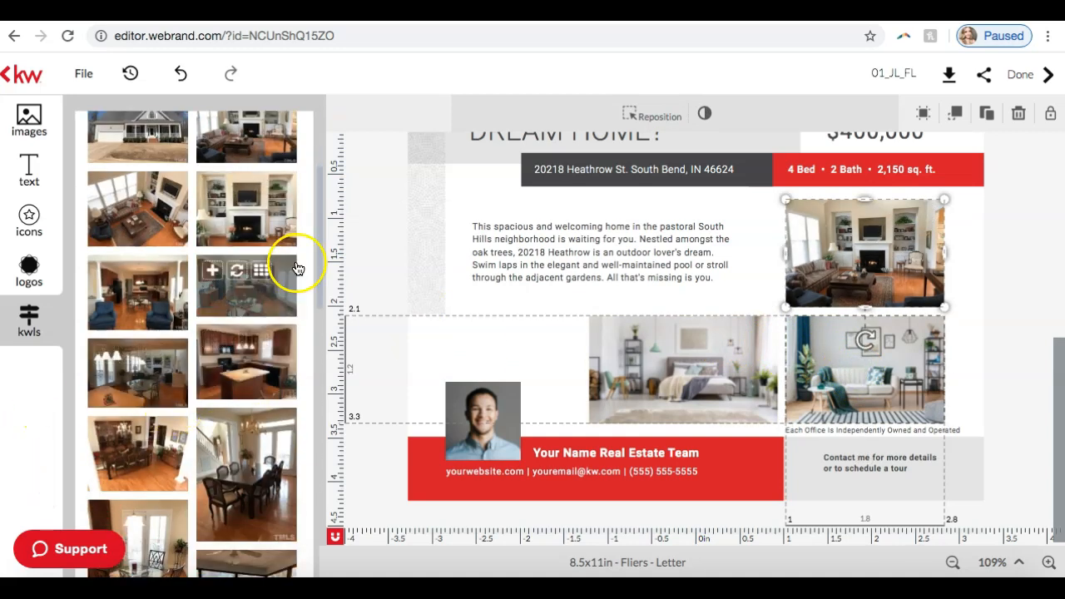
click(237, 341)
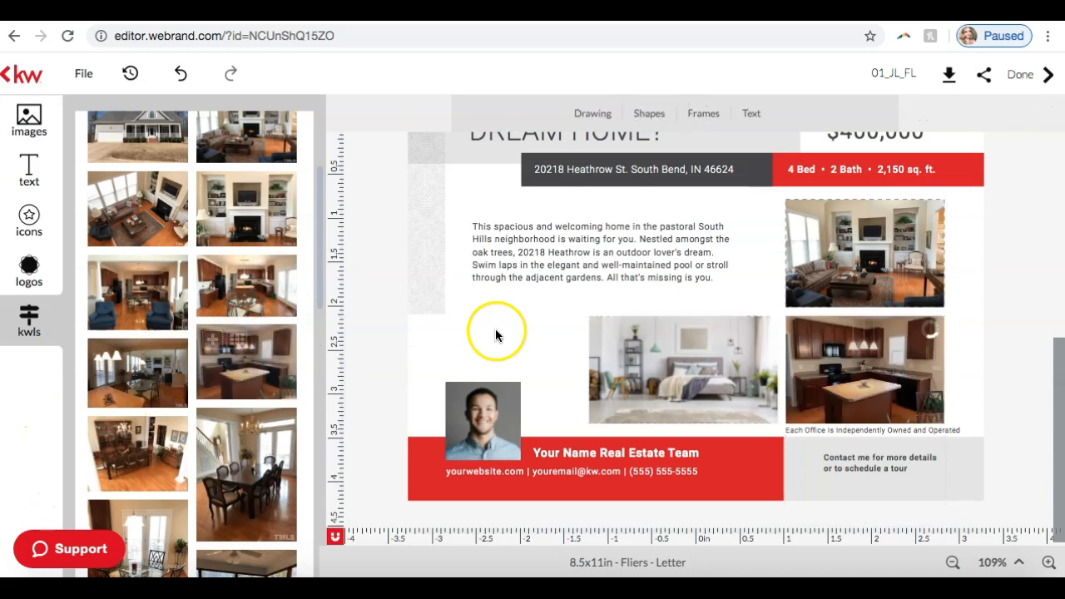
Step: Replace the bedroom photo above the agent's contact bar with the listing's photo of the room with the white sofa and two lamps
click(624, 360)
scroll(152, 472, down, 3)
scroll(153, 472, down, 4)
scroll(250, 289, down, 2)
scroll(250, 288, down, 3)
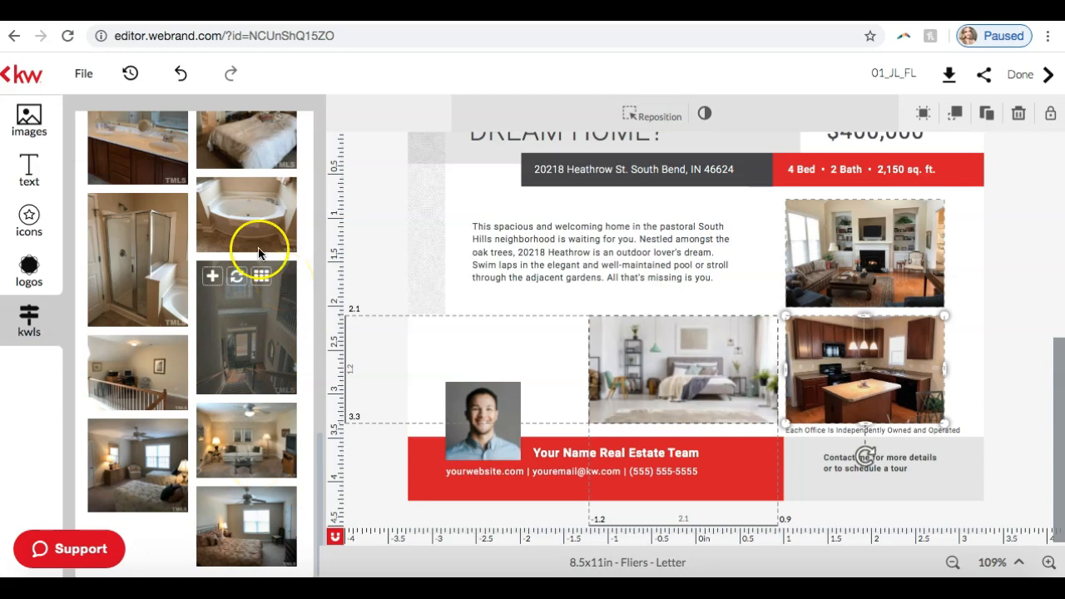
scroll(257, 241, up, 2)
scroll(225, 337, up, 1)
scroll(225, 337, down, 3)
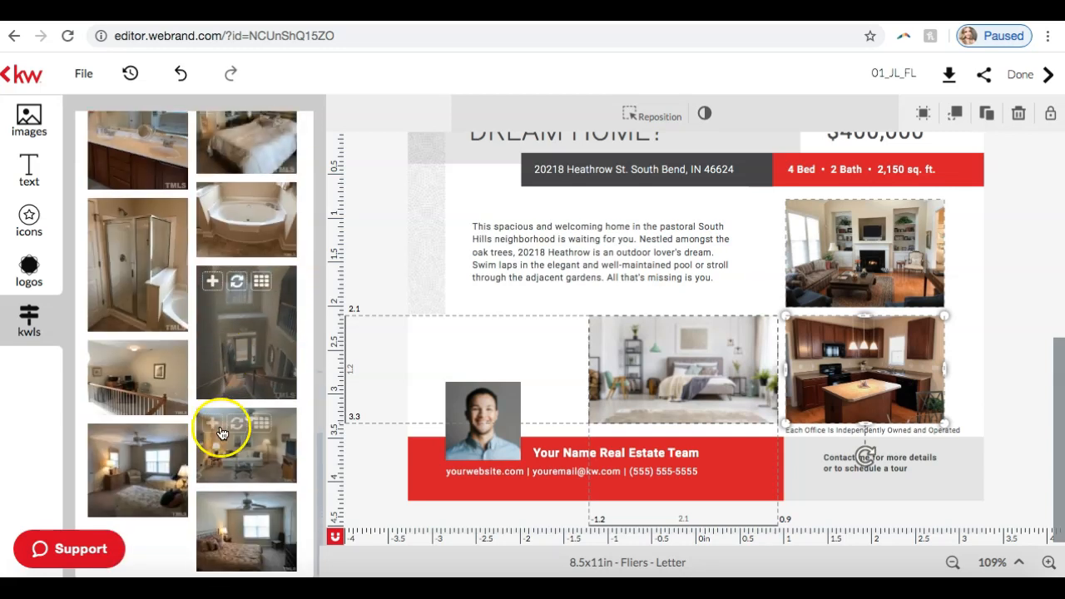
scroll(222, 440, up, 1)
click(236, 428)
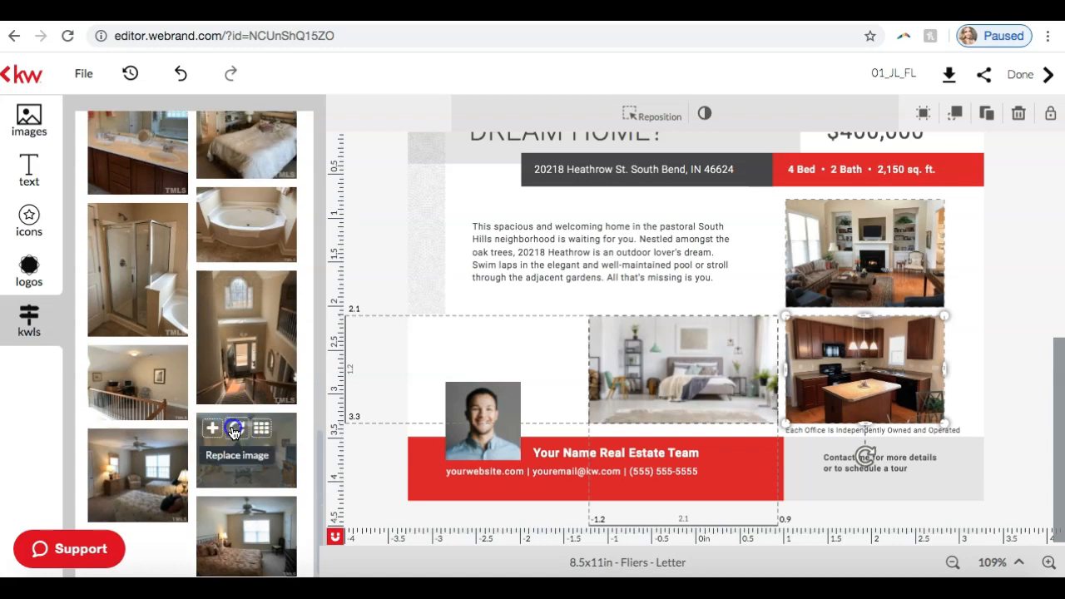
Step: Replace the flier's body paragraph with the Property Description from the listing details
scroll(191, 343, up, 1)
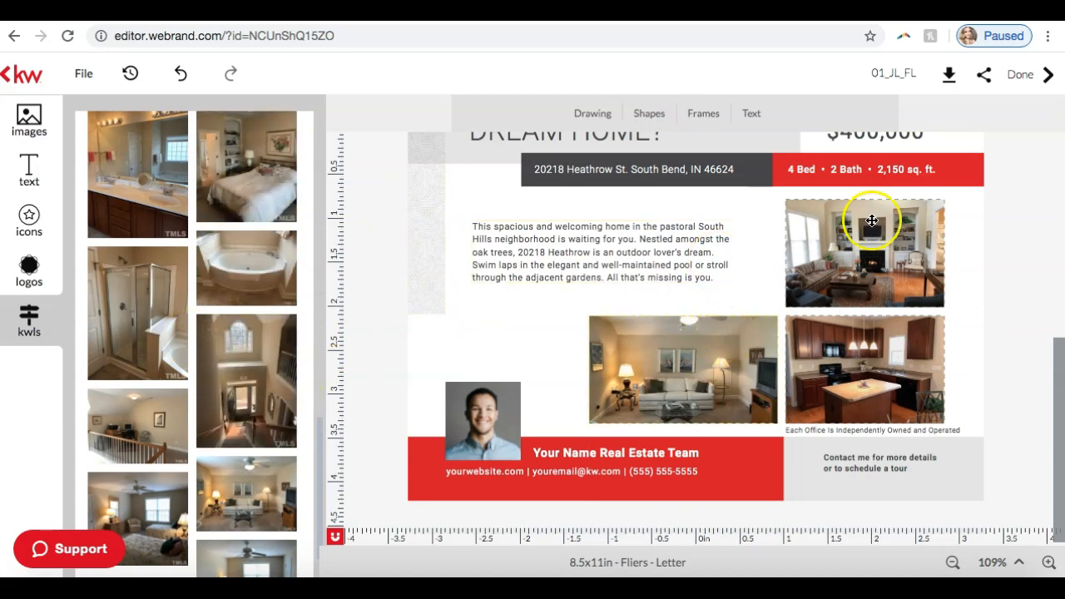
scroll(889, 374, up, 5)
scroll(894, 375, down, 3)
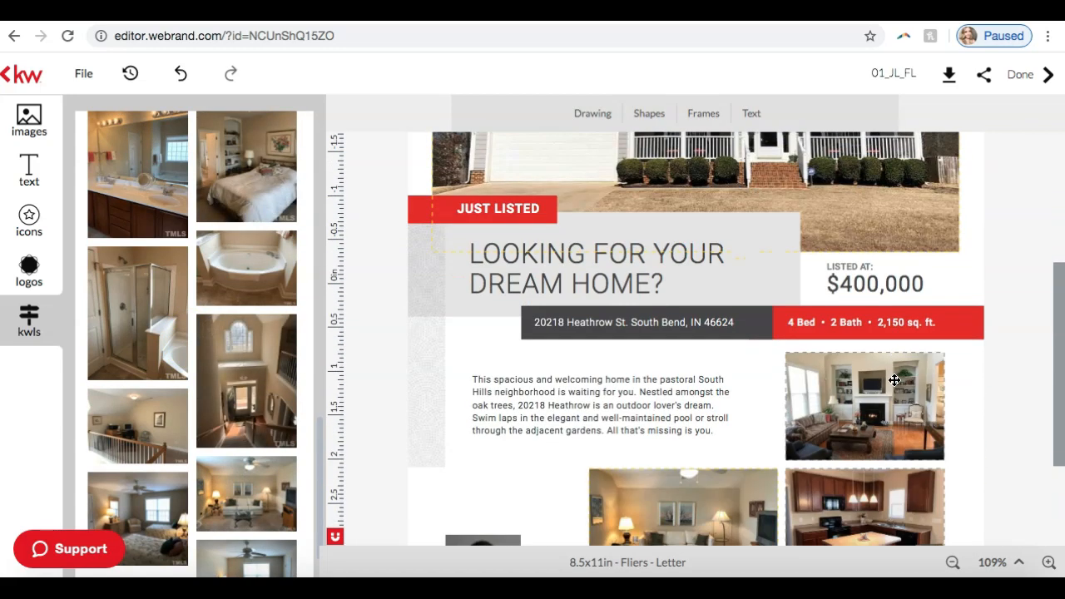
scroll(230, 373, up, 15)
click(169, 248)
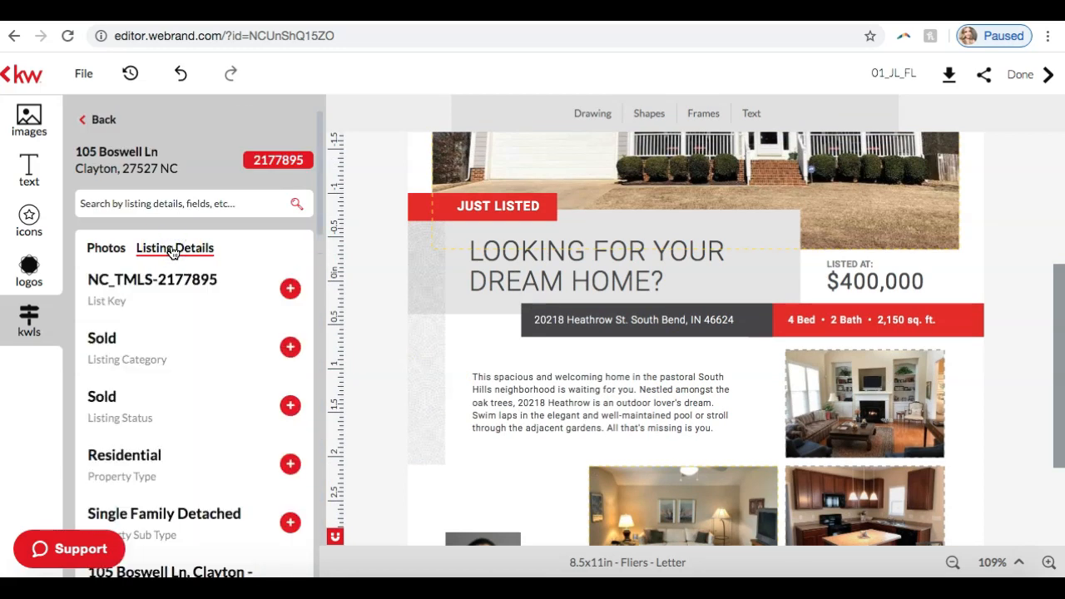
click(548, 393)
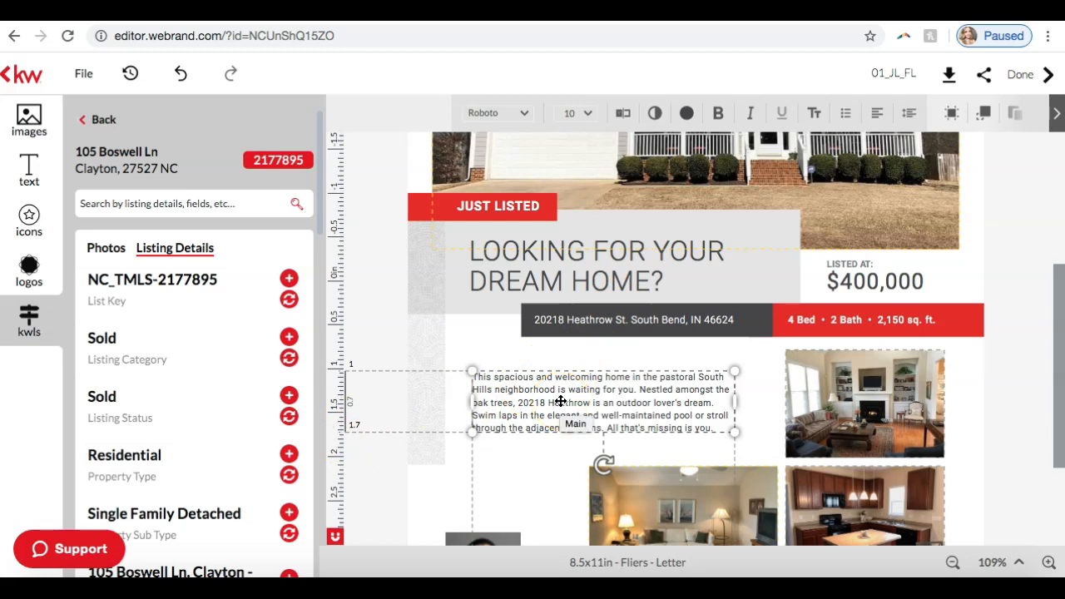
scroll(174, 366, down, 3)
scroll(176, 372, down, 8)
scroll(176, 367, down, 7)
scroll(176, 373, down, 3)
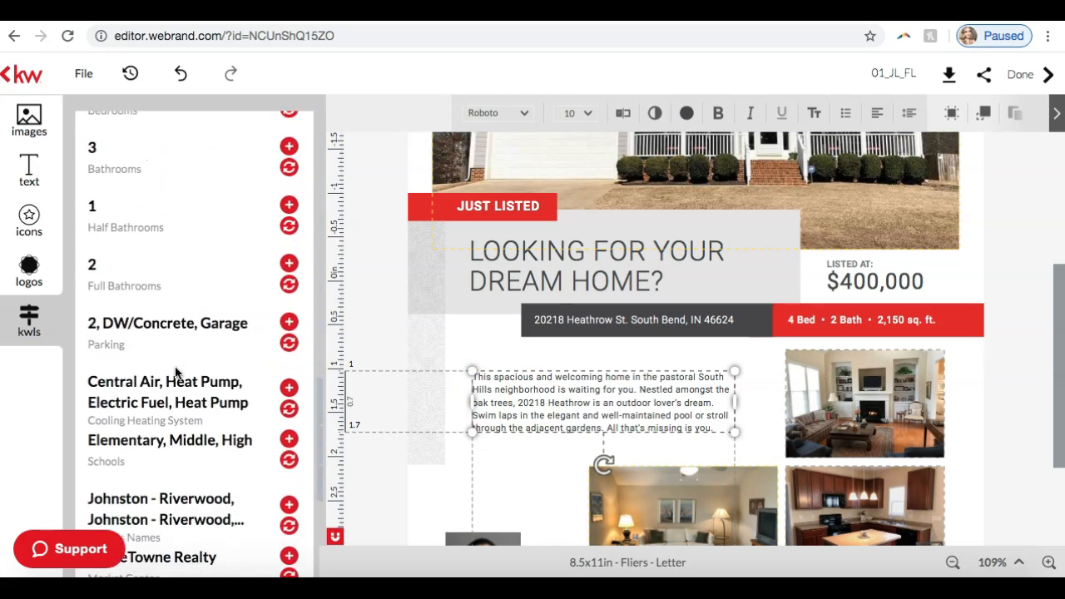
scroll(177, 372, down, 2)
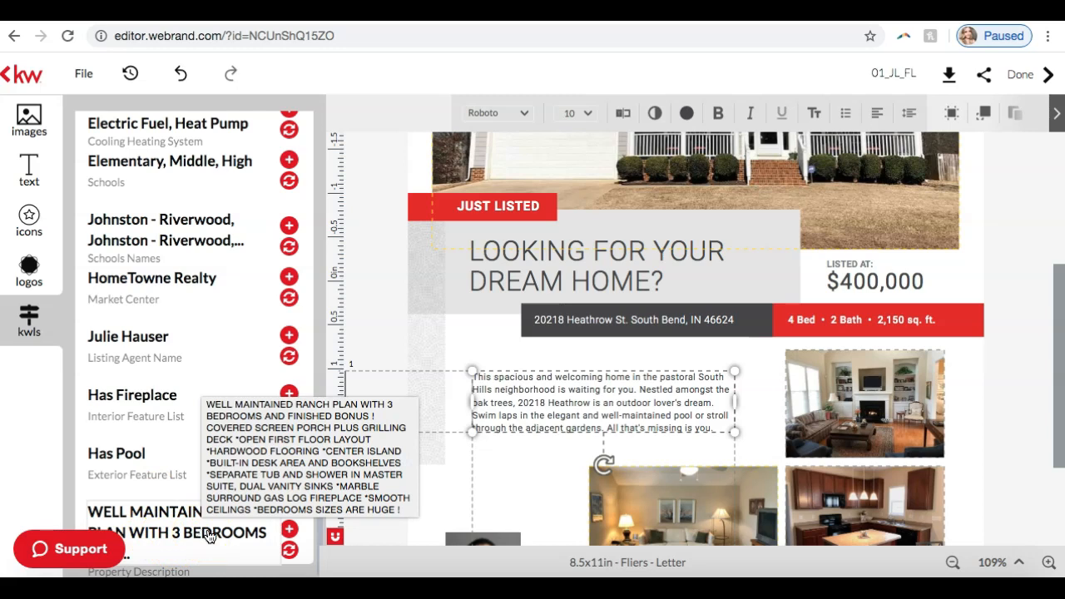
click(289, 551)
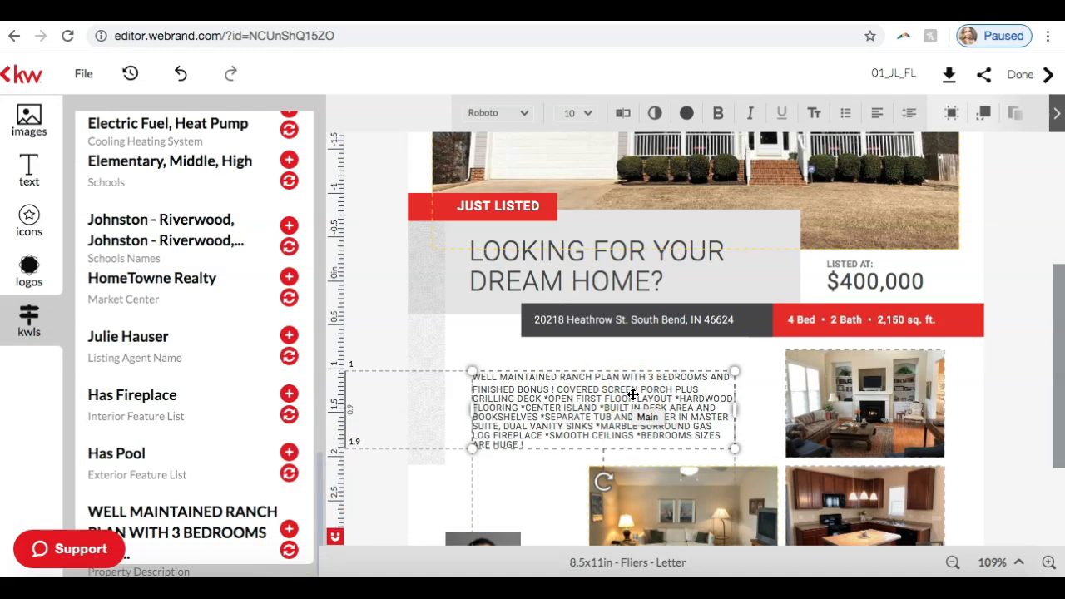
Step: Enlarge the property description text to size 12.3 and fit it between the address bar and the photos
drag(733, 369, 780, 339)
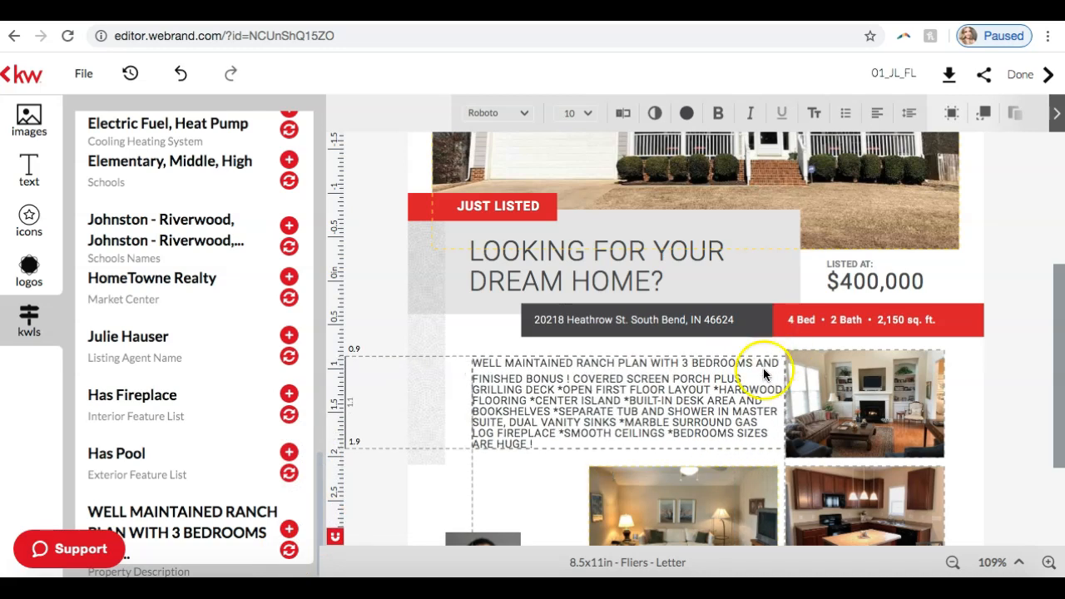
drag(751, 379, 774, 343)
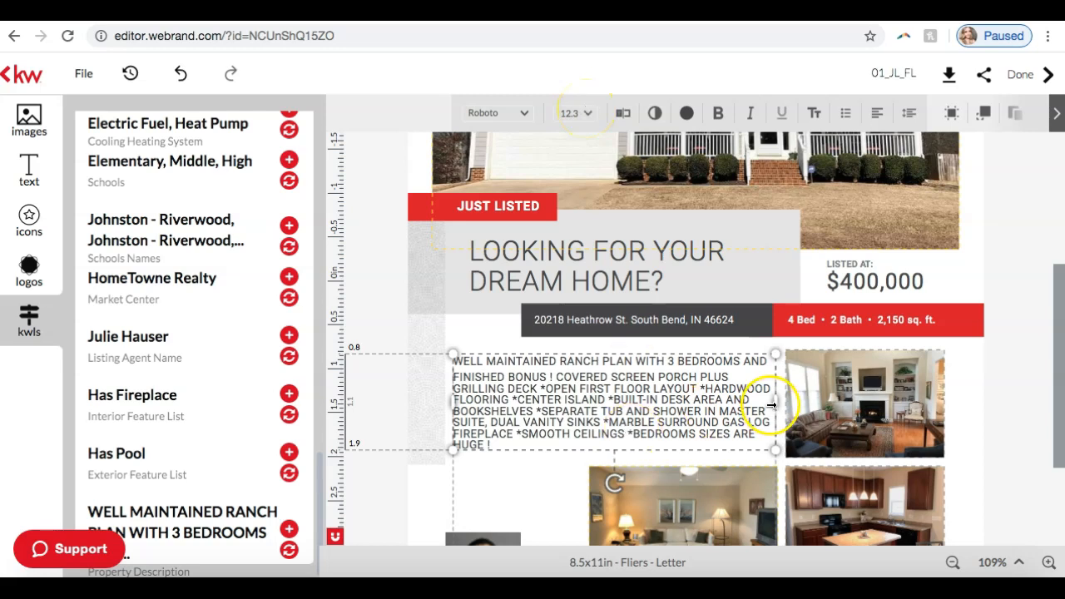
mouse_move(773, 406)
mouse_down()
mouse_move(742, 407)
mouse_move(773, 398)
mouse_up()
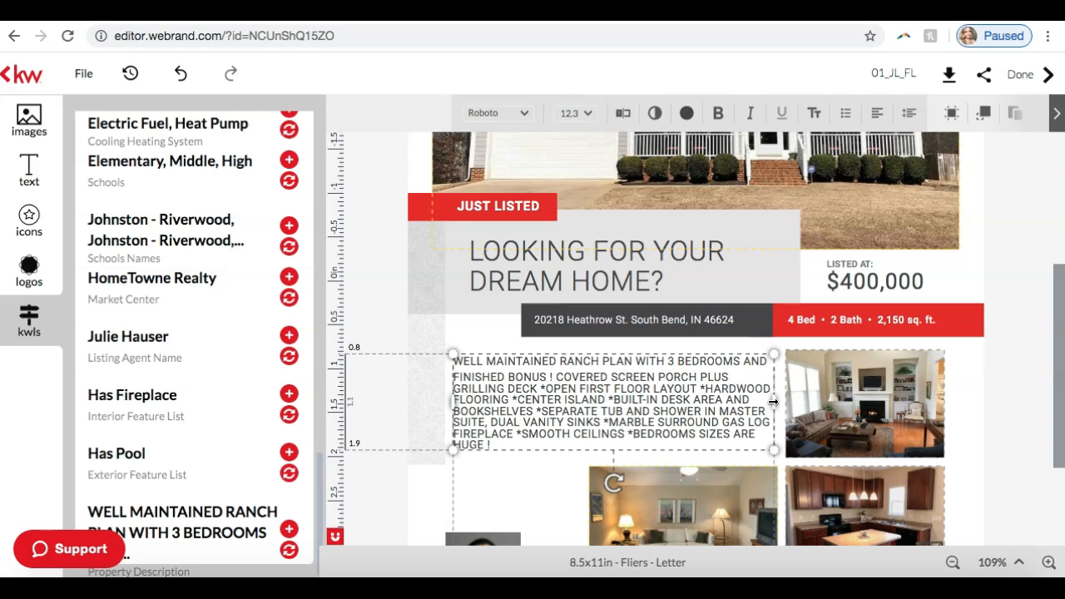
click(999, 398)
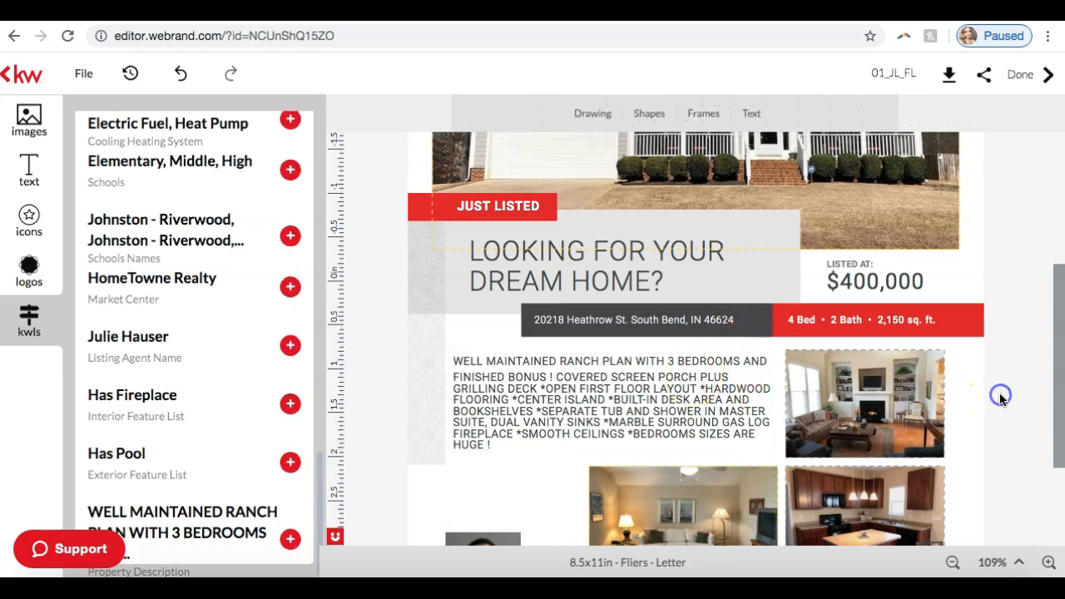
click(608, 376)
drag(609, 366, 609, 364)
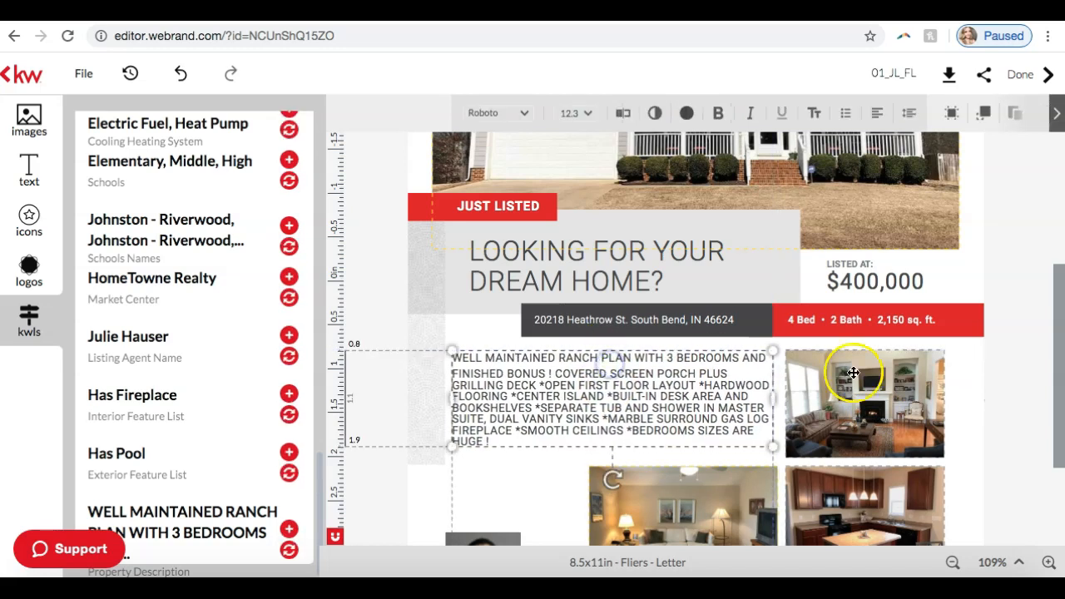
click(1022, 388)
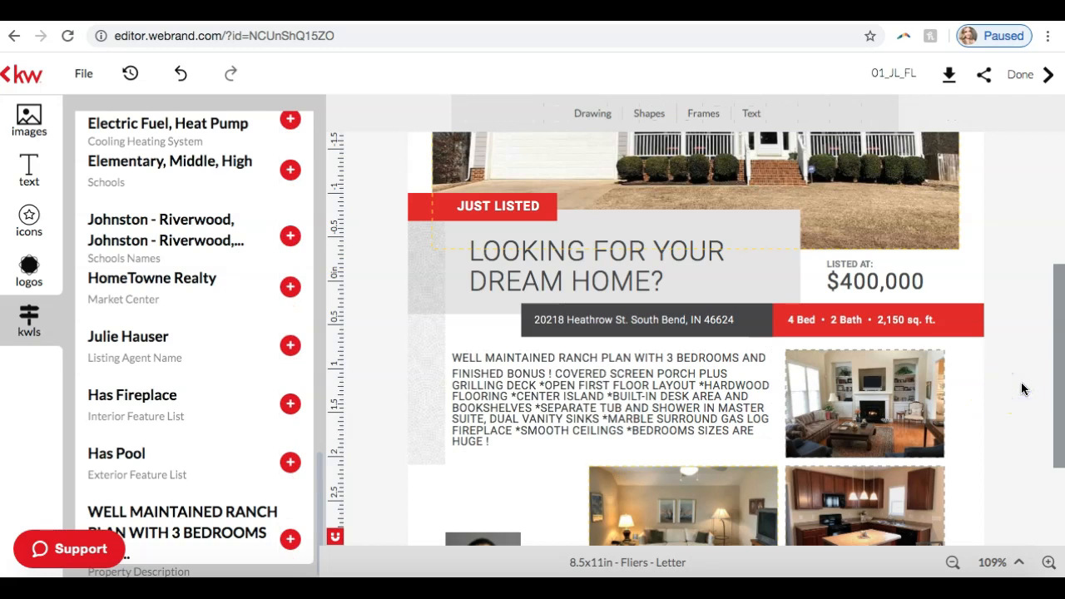
Step: Replace the placeholder address in the dark bar with the Property Address from the listing details
click(637, 319)
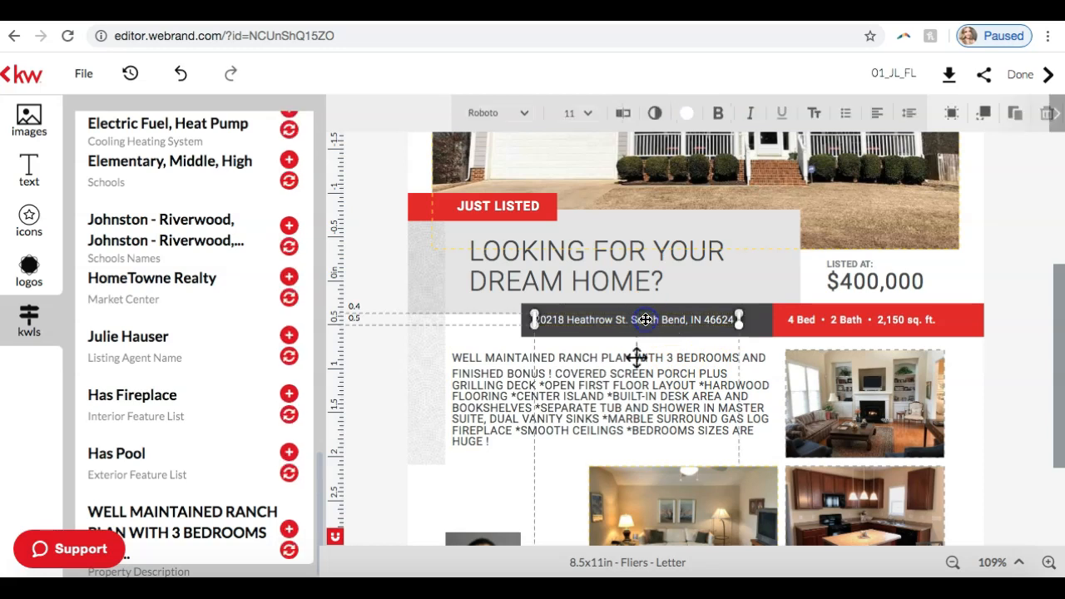
scroll(207, 402, up, 10)
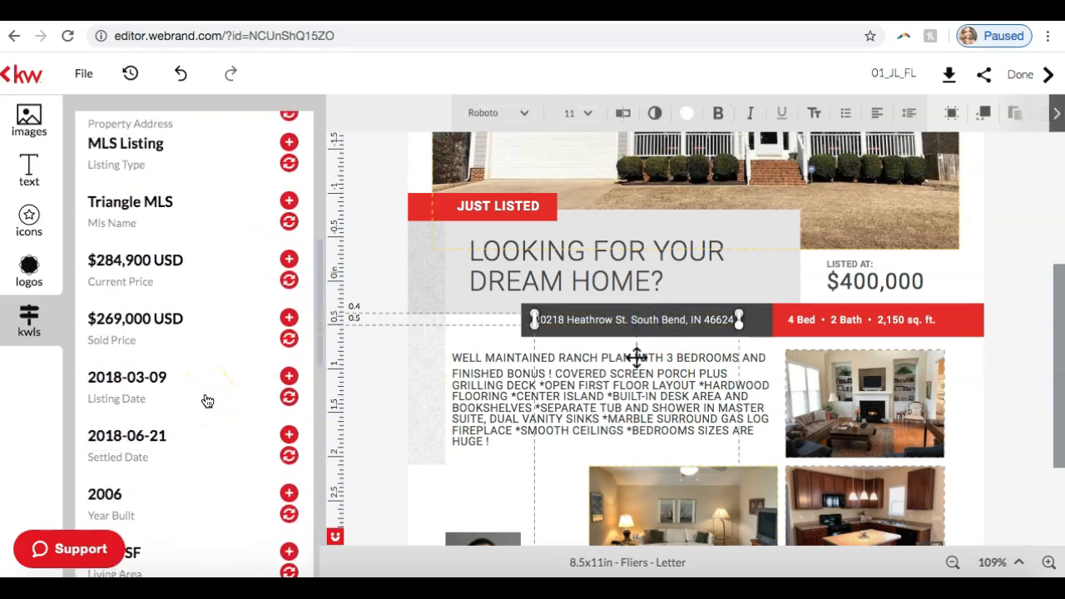
click(197, 445)
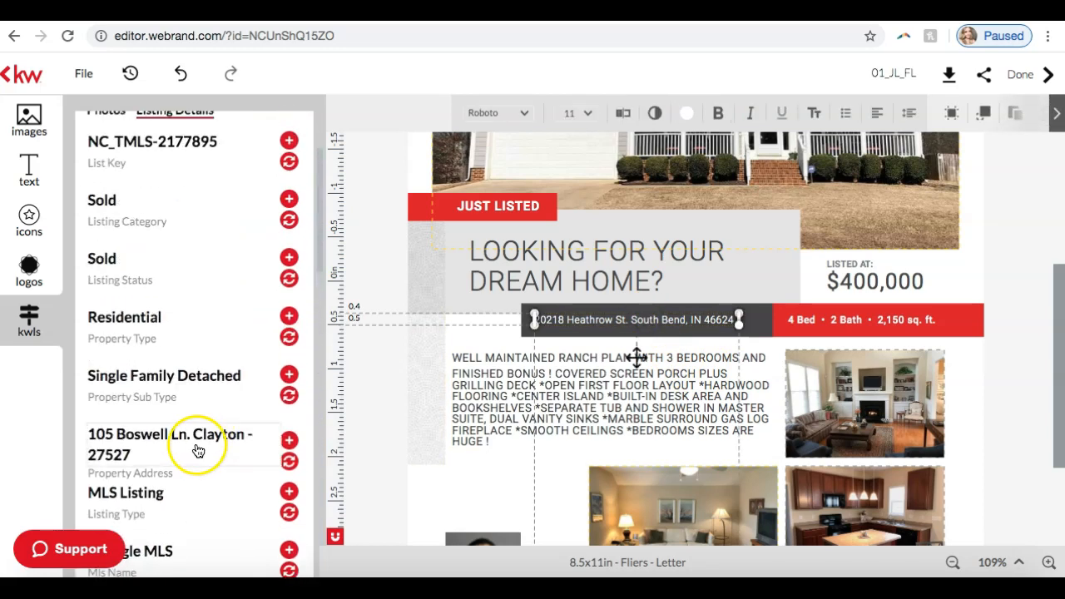
click(289, 462)
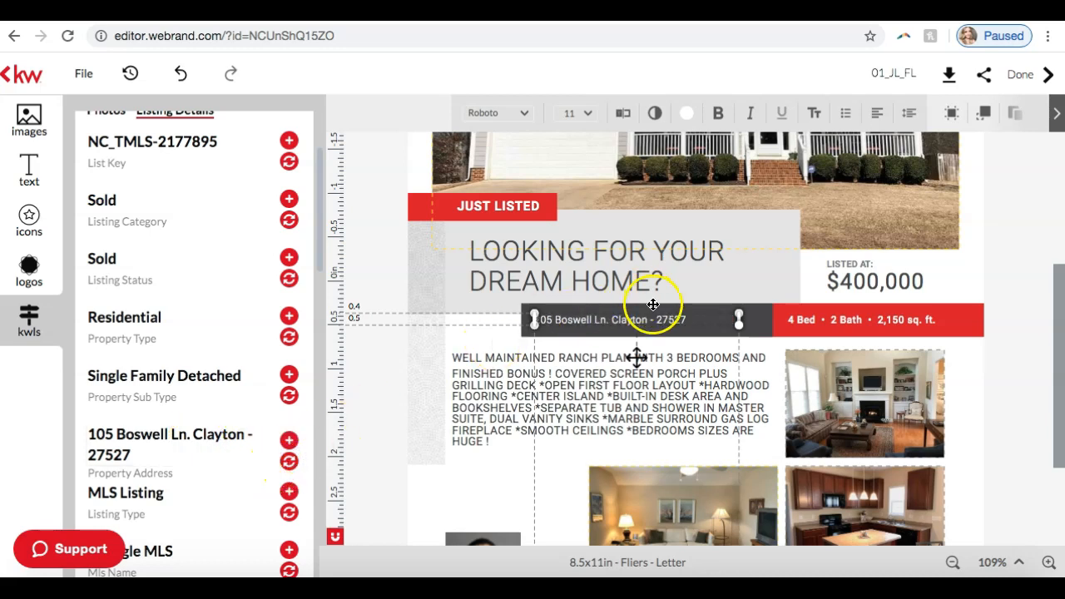
Step: Enlarge the address text to size 15.8 and replace the dash before the ZIP code with a comma
drag(738, 314, 817, 282)
click(678, 317)
drag(720, 317, 720, 317)
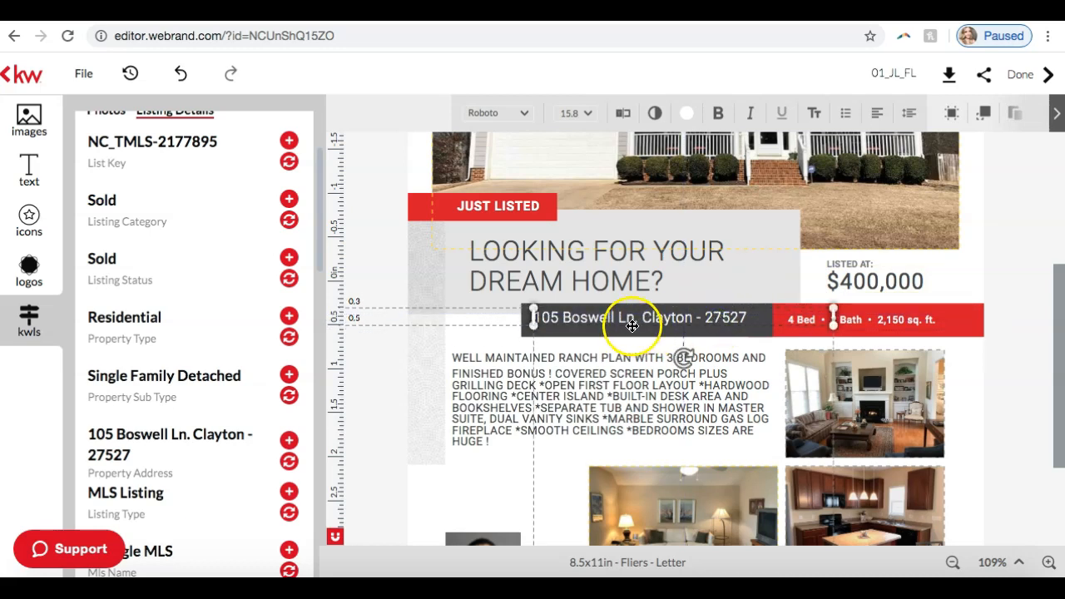
click(697, 317)
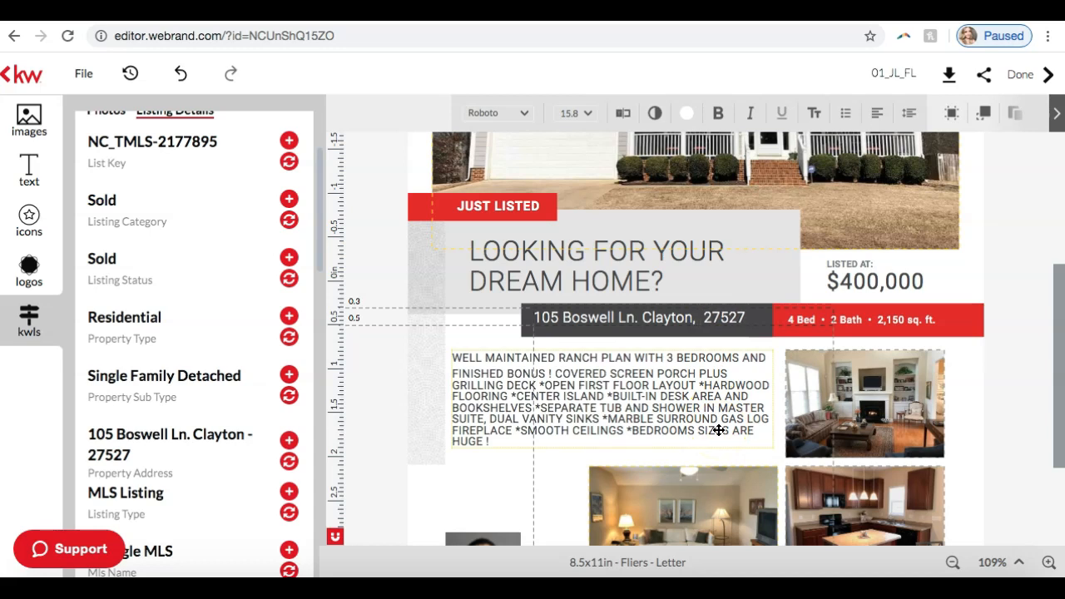
Step: Insert the state abbreviation NC before the ZIP code and centre the address text within the dark bar
scroll(210, 448, down, 3)
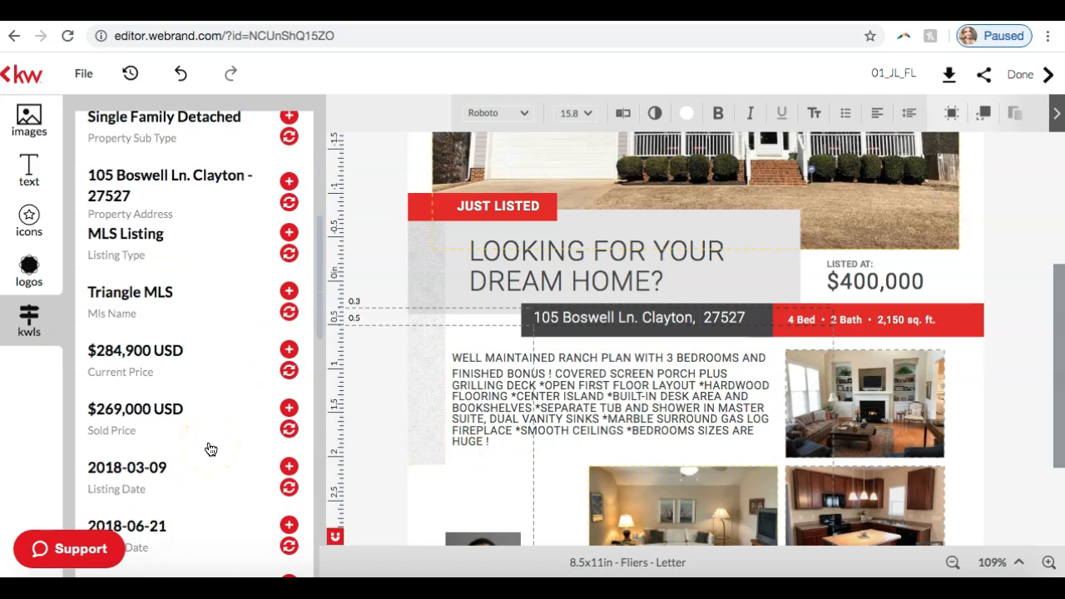
scroll(211, 449, down, 1)
scroll(210, 450, up, 5)
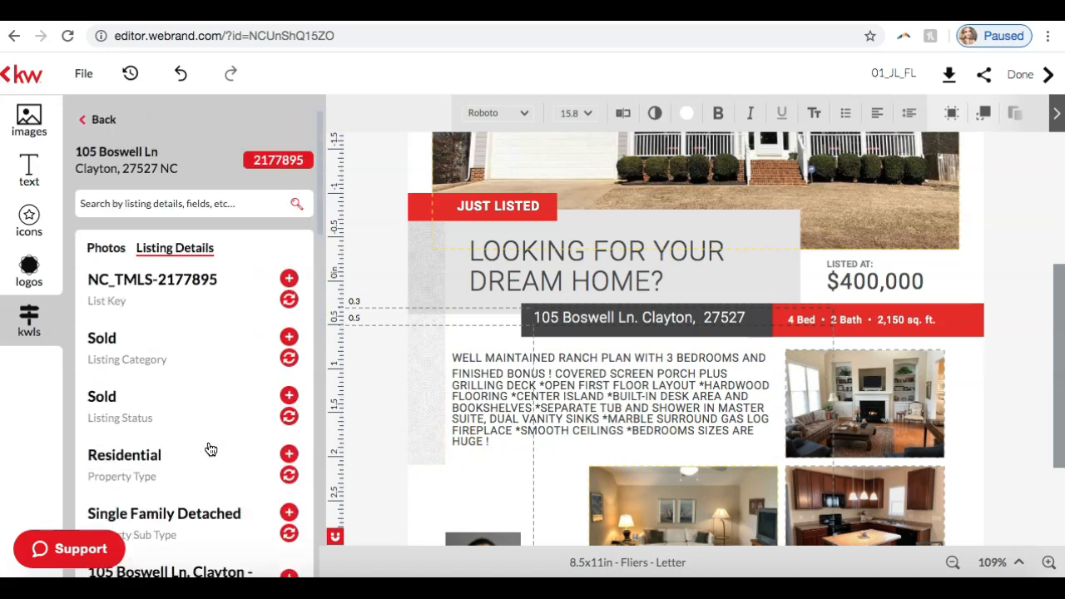
click(715, 310)
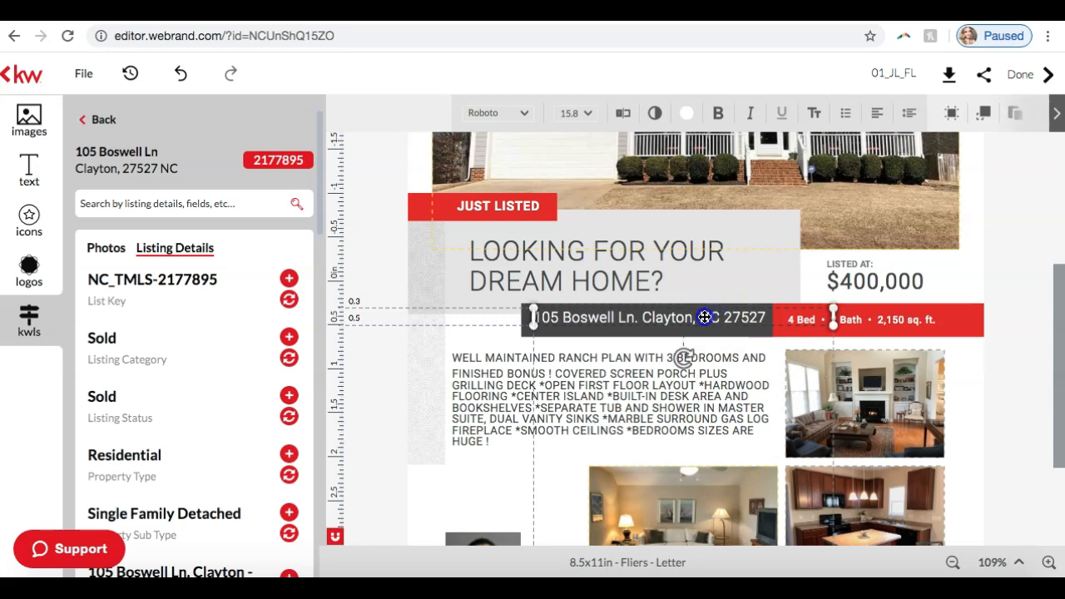
drag(703, 320, 703, 320)
click(1014, 291)
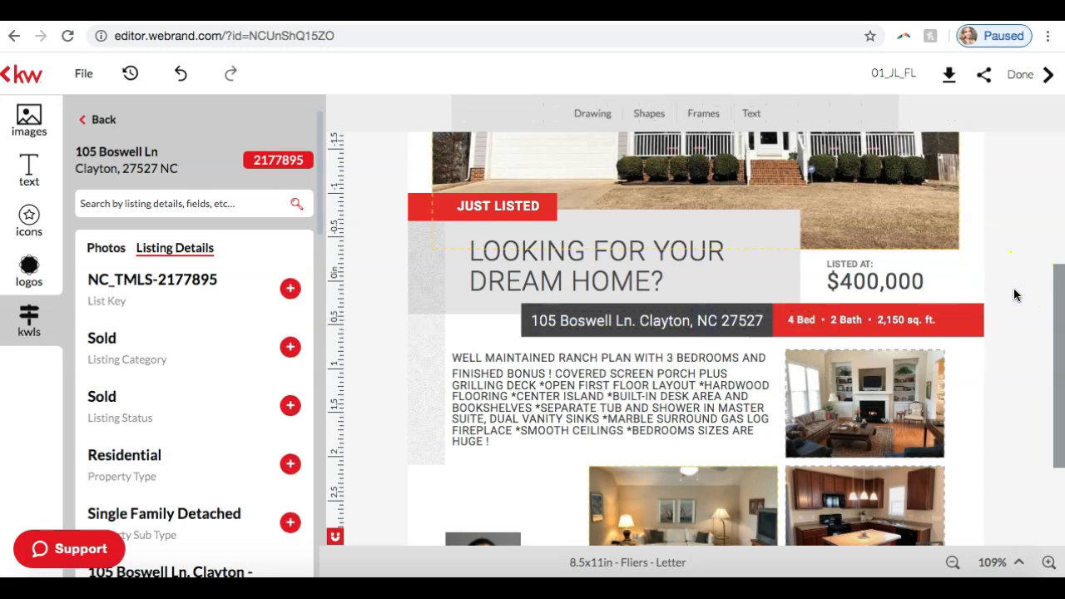
Step: Replace the placeholder listing price with the Current Price from the listing details and widen its text box to fit one line
click(887, 276)
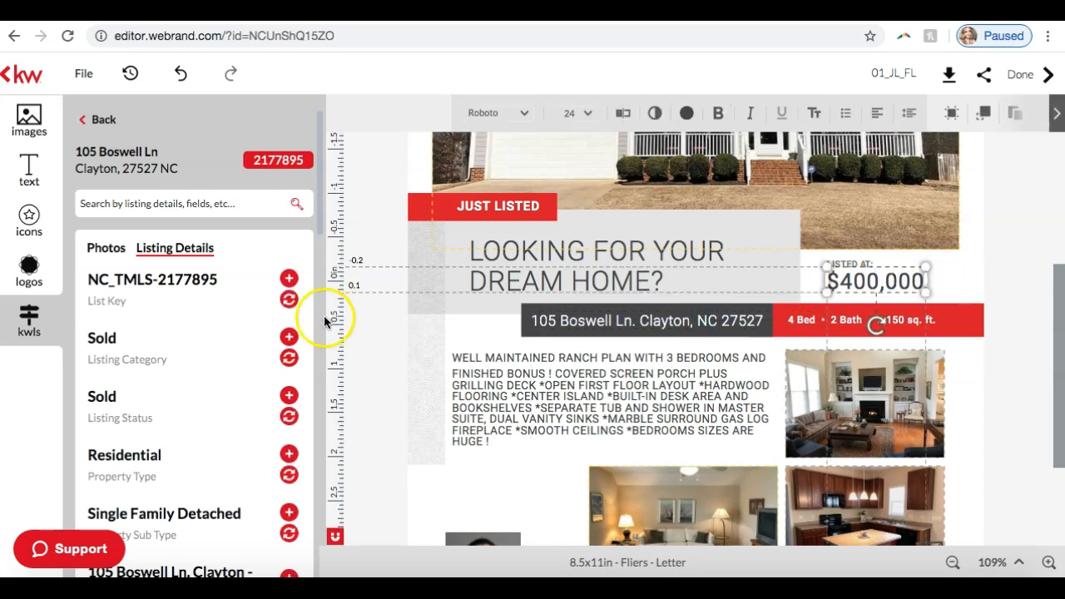
scroll(178, 409, down, 5)
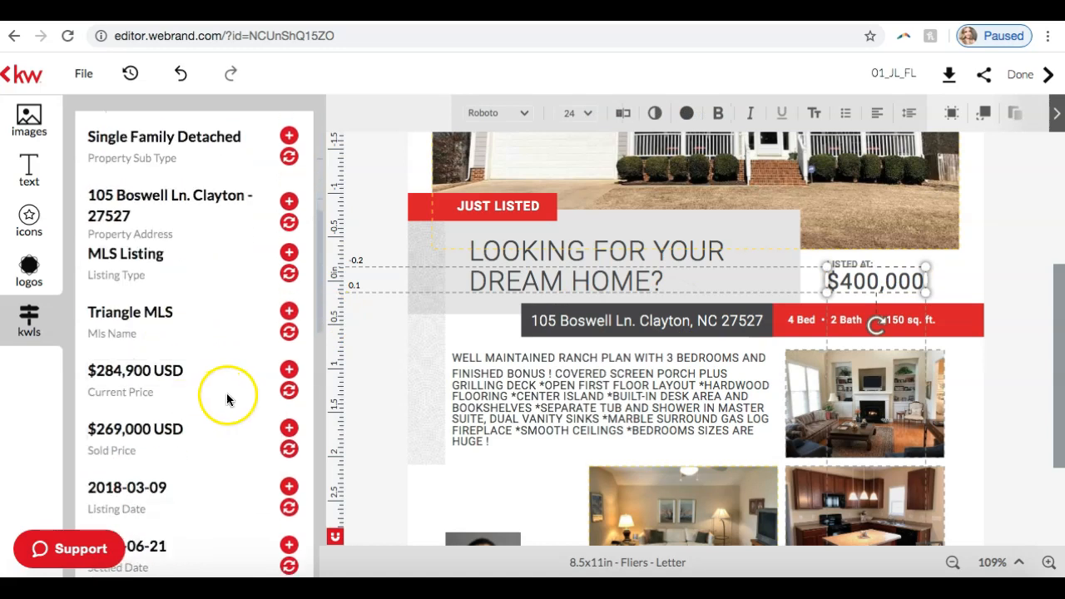
click(288, 391)
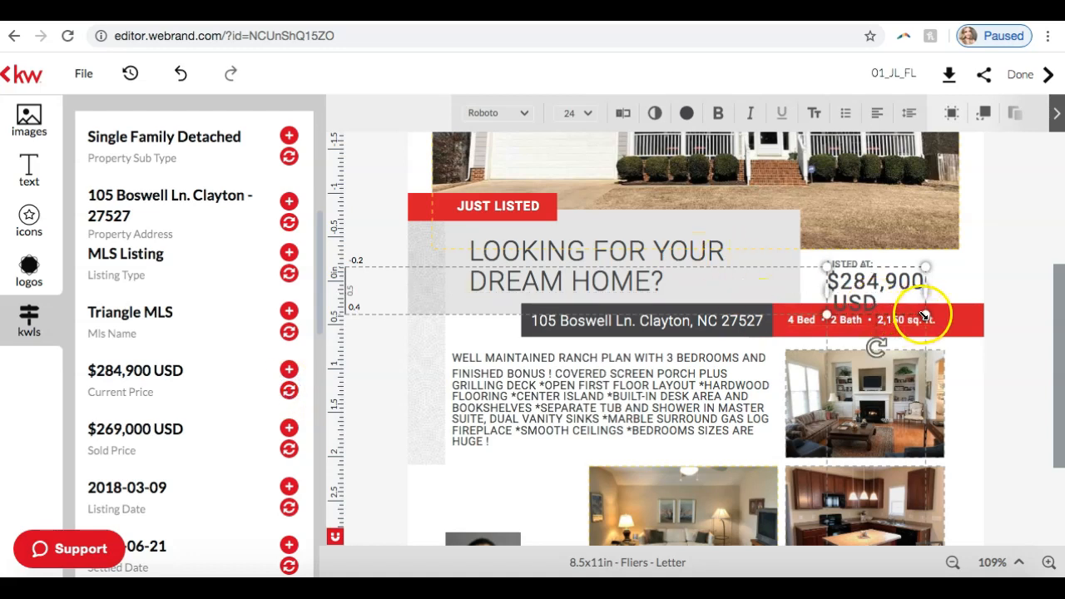
drag(924, 291, 980, 284)
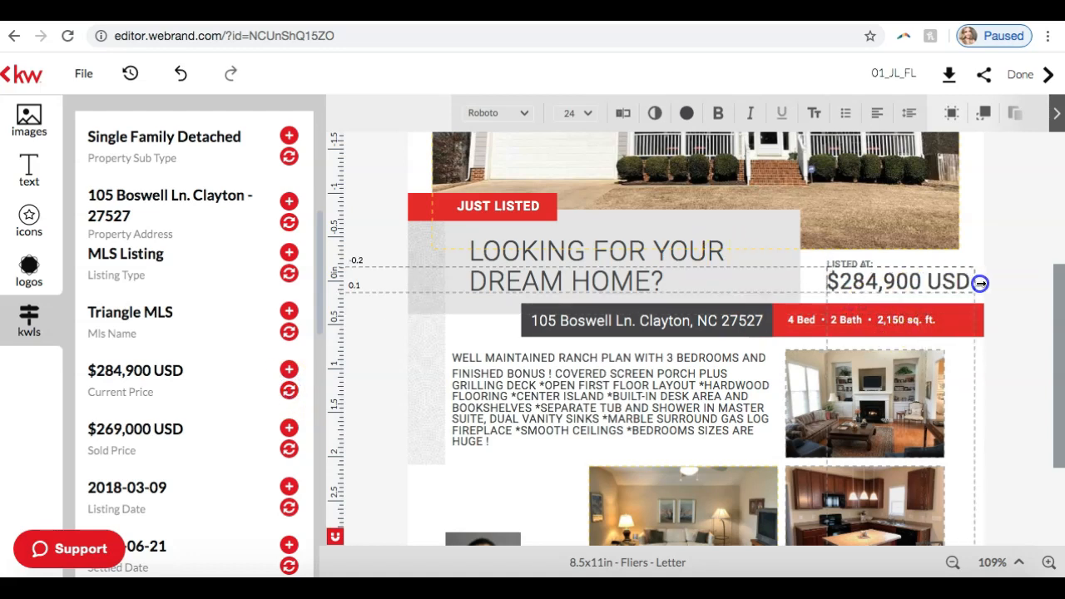
click(1008, 279)
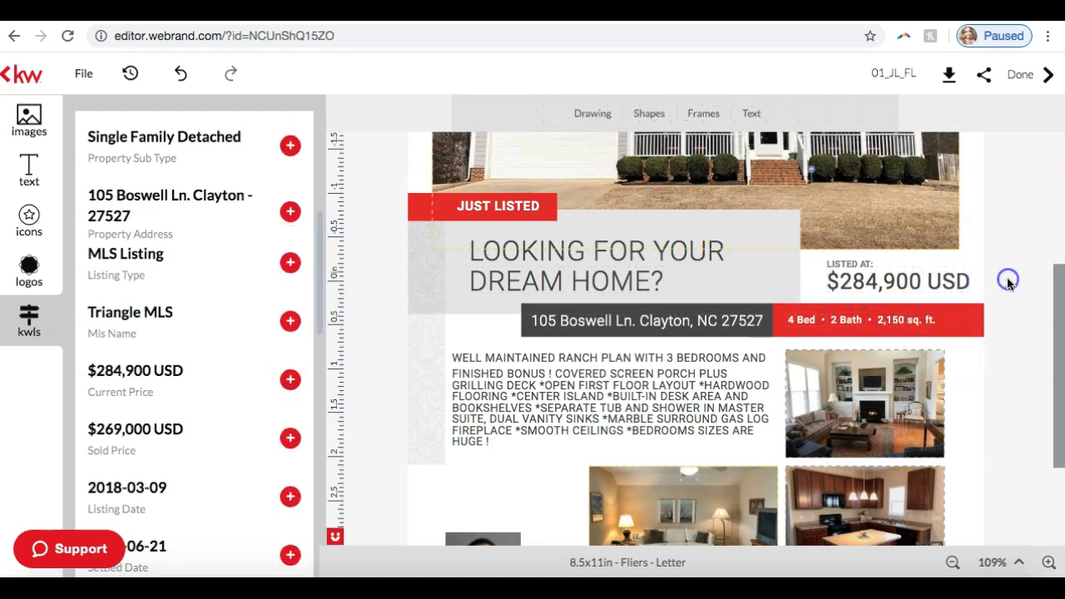
Step: Remove the USD suffix so the listing price reads $284,900
click(963, 280)
key(BackSpace)
key(BackSpace)
key(BackSpace)
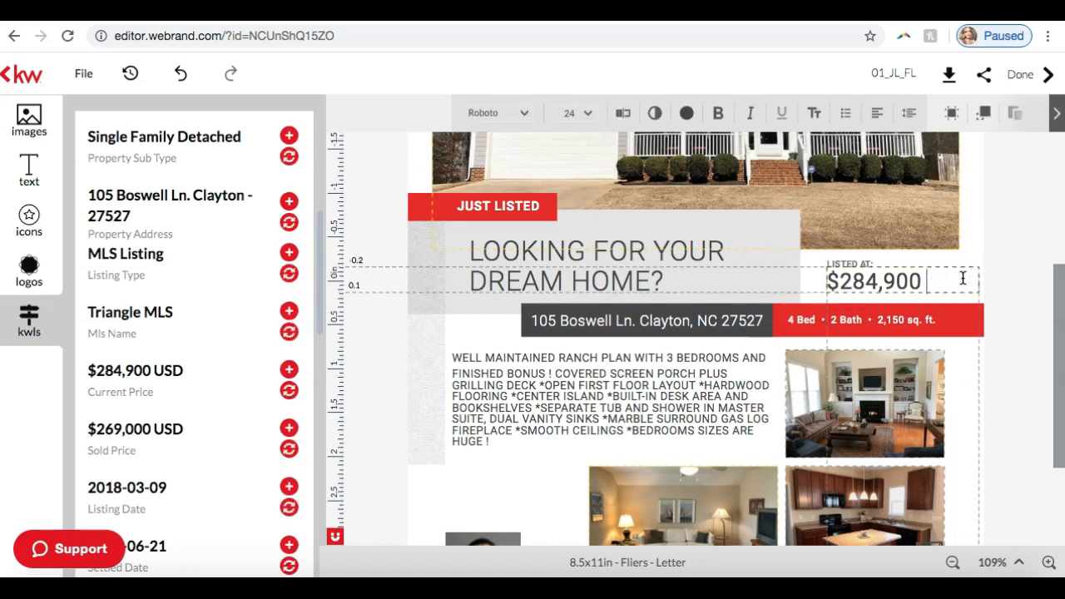
click(1019, 254)
Step: Edit the property facts in the red bar to read 3 Bed, 3.5 Bath and 2,440 sq. ft
click(842, 320)
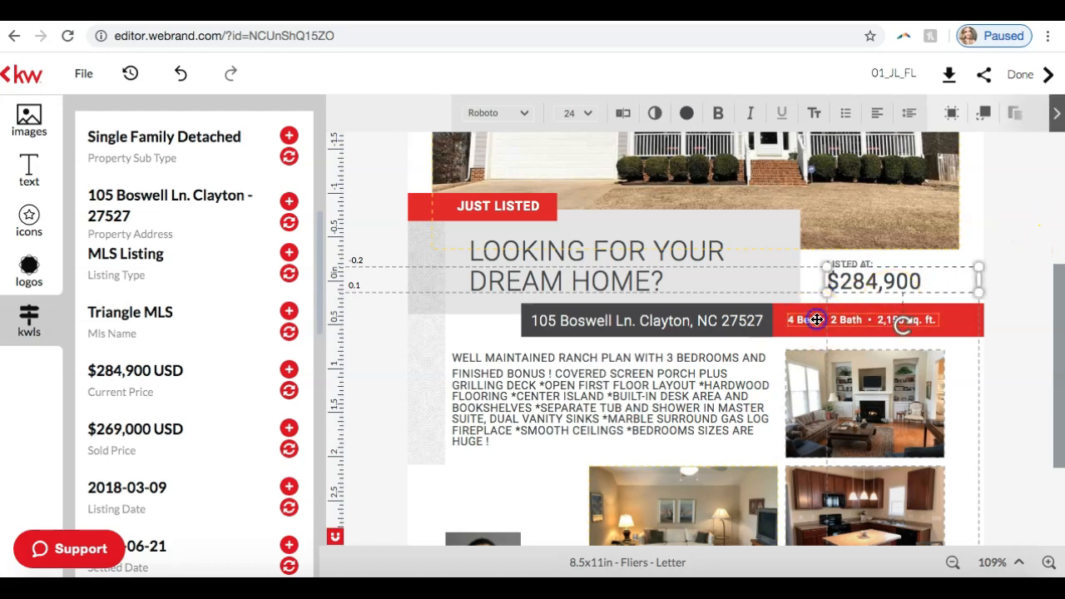
scroll(189, 413, down, 4)
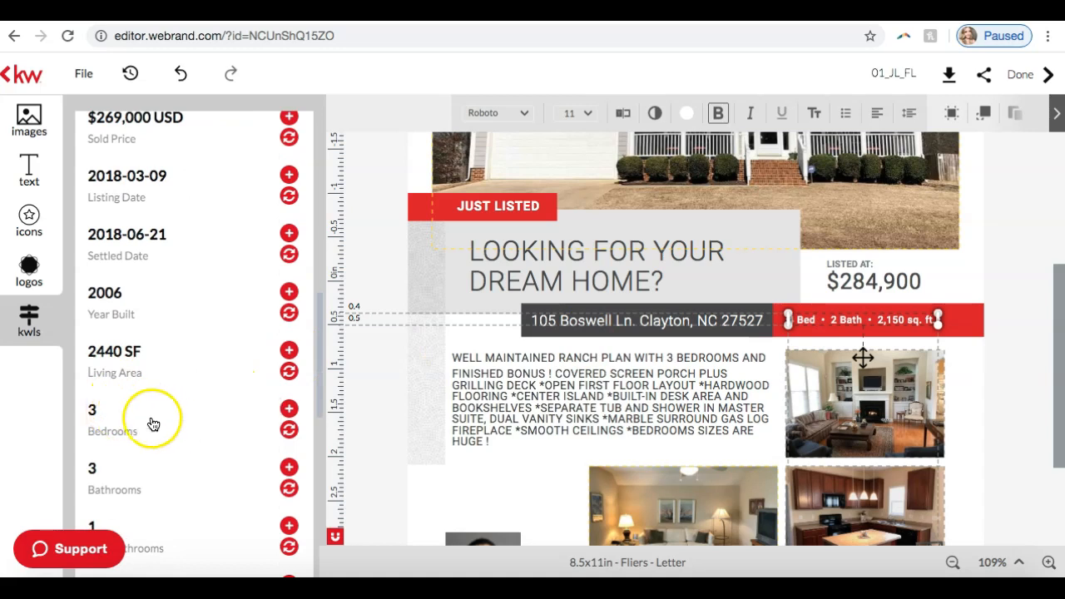
click(826, 320)
click(826, 319)
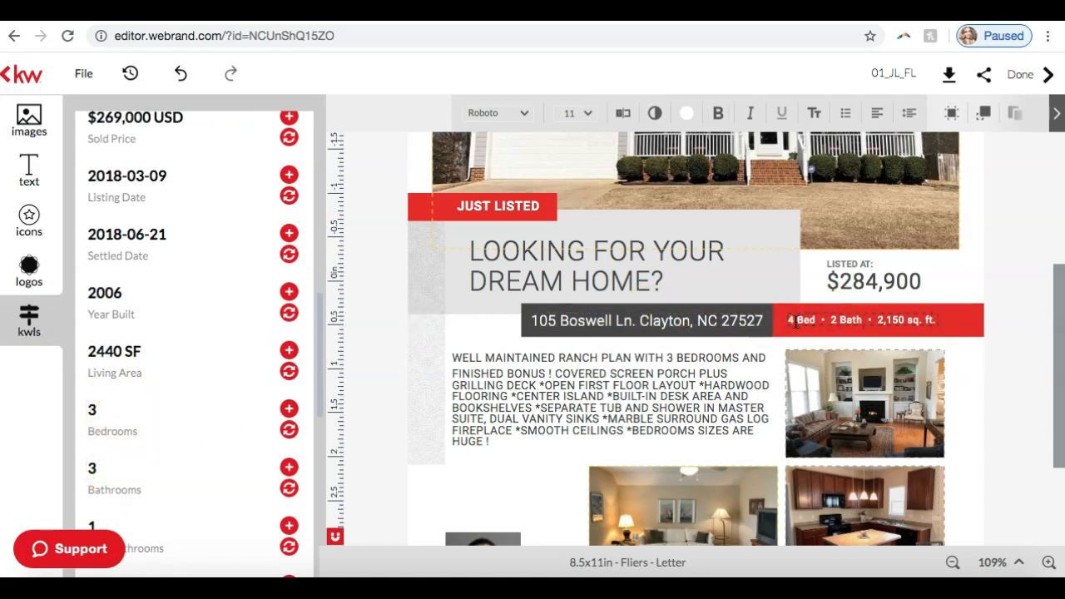
text(3)
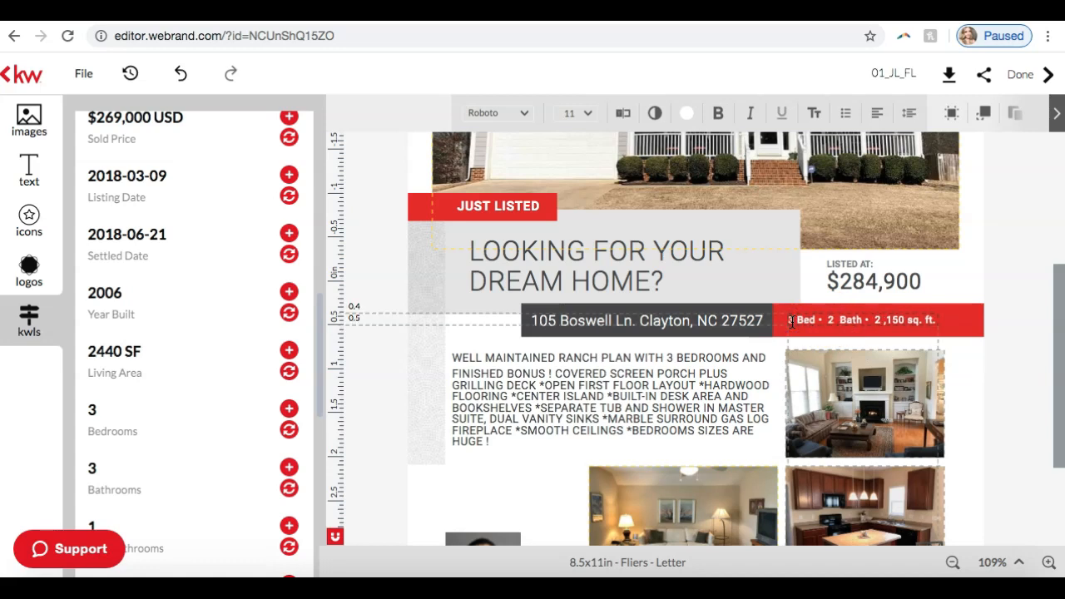
click(830, 322)
key(BackSpace)
text(3.5)
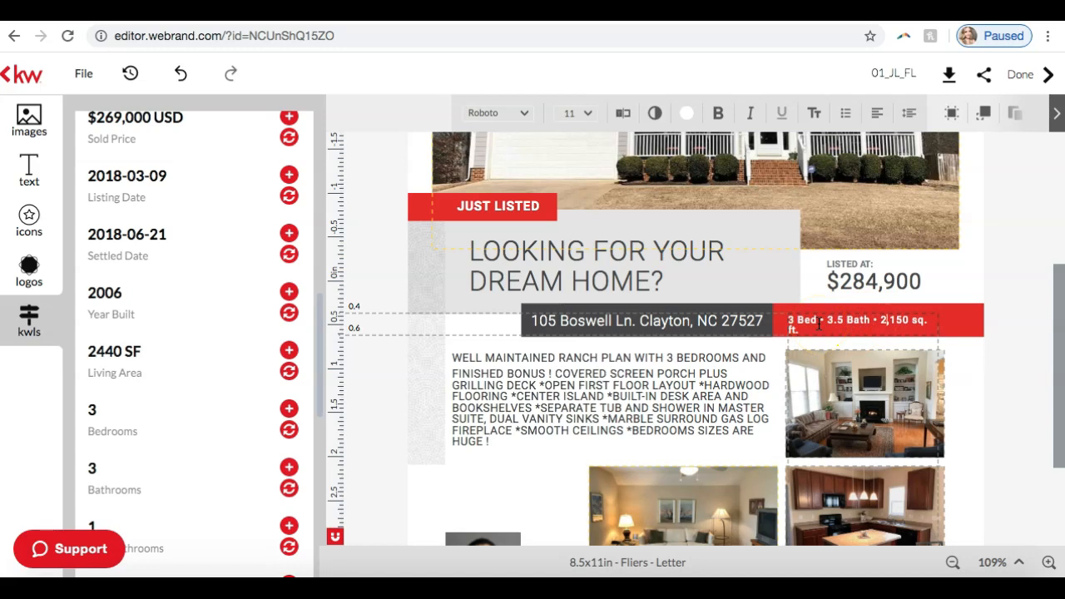
key(BackSpace)
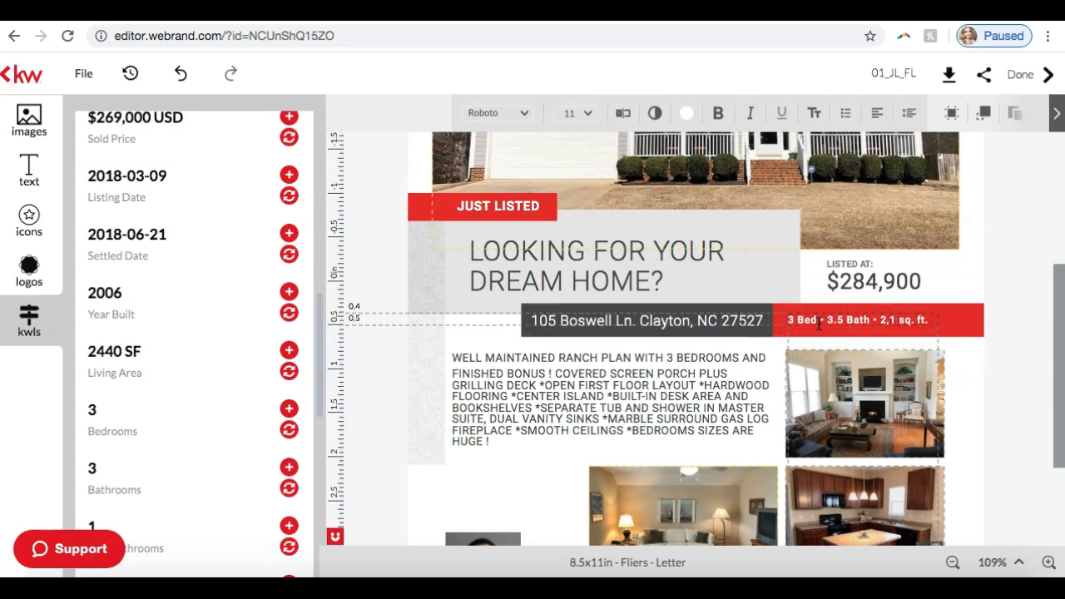
text(440)
click(997, 308)
Step: Widen the property facts text box so the bed, bath and square footage text fits on one line
click(925, 318)
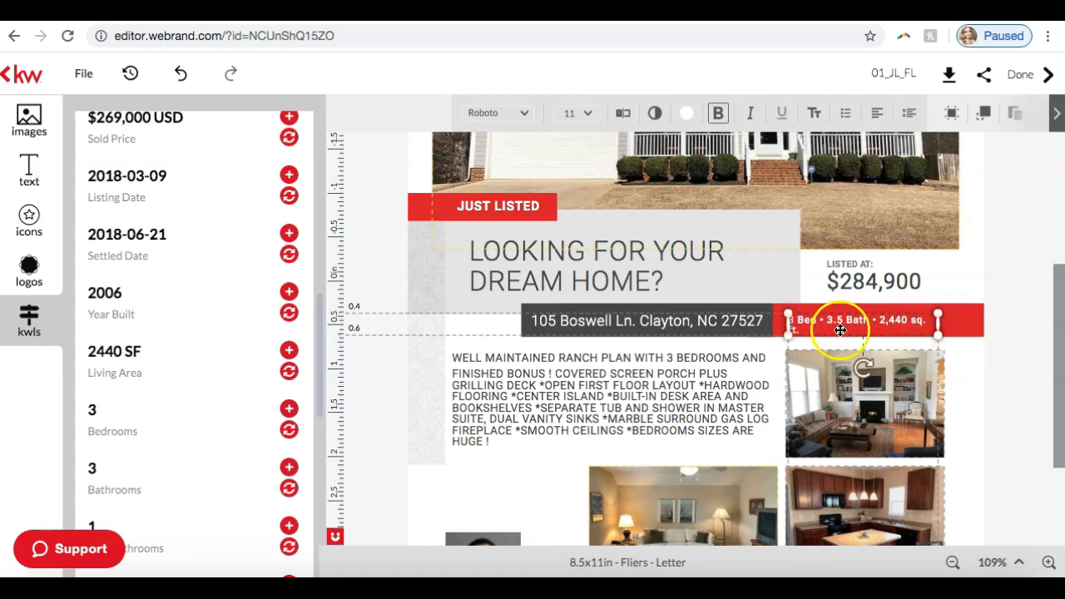
drag(936, 321, 960, 315)
click(1003, 319)
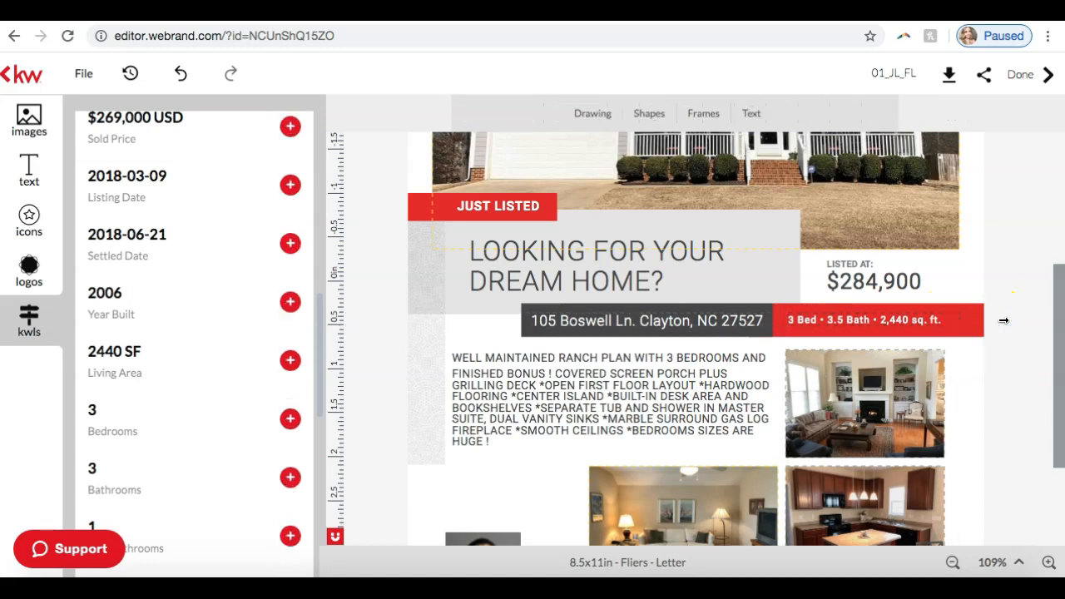
Step: Replace the placeholder agent headshot above the contact bar with the portrait of the man in black from My Library
scroll(988, 316, down, 4)
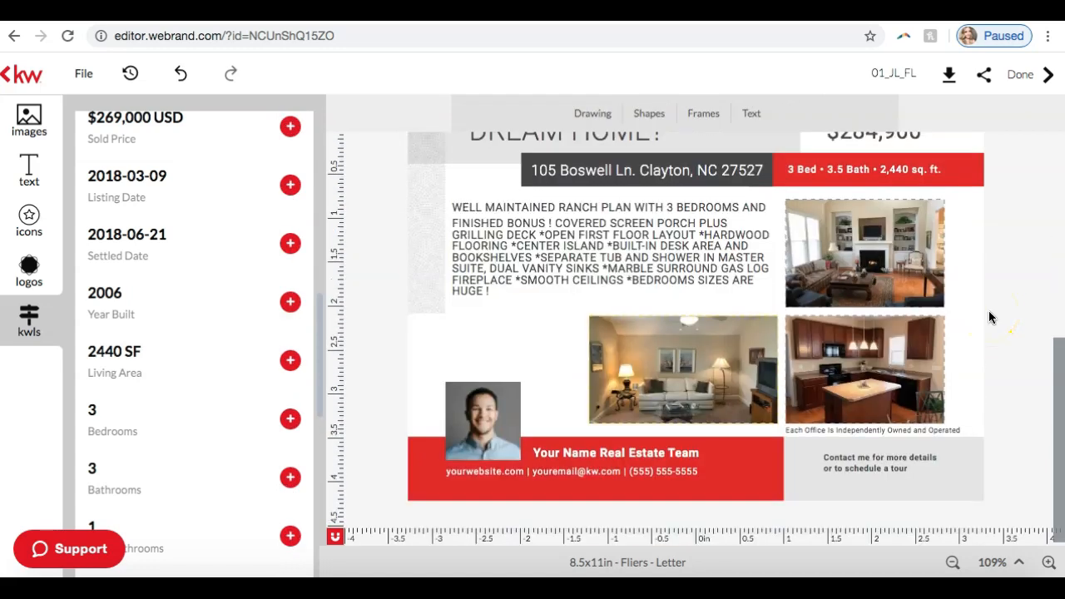
scroll(990, 317, up, 10)
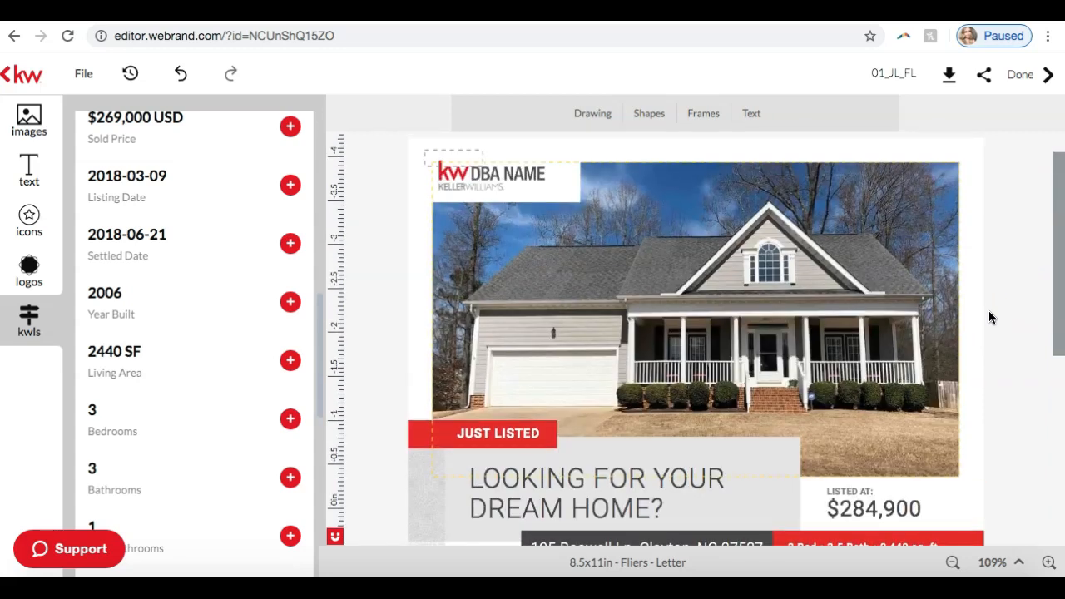
scroll(990, 317, down, 9)
scroll(171, 305, up, 10)
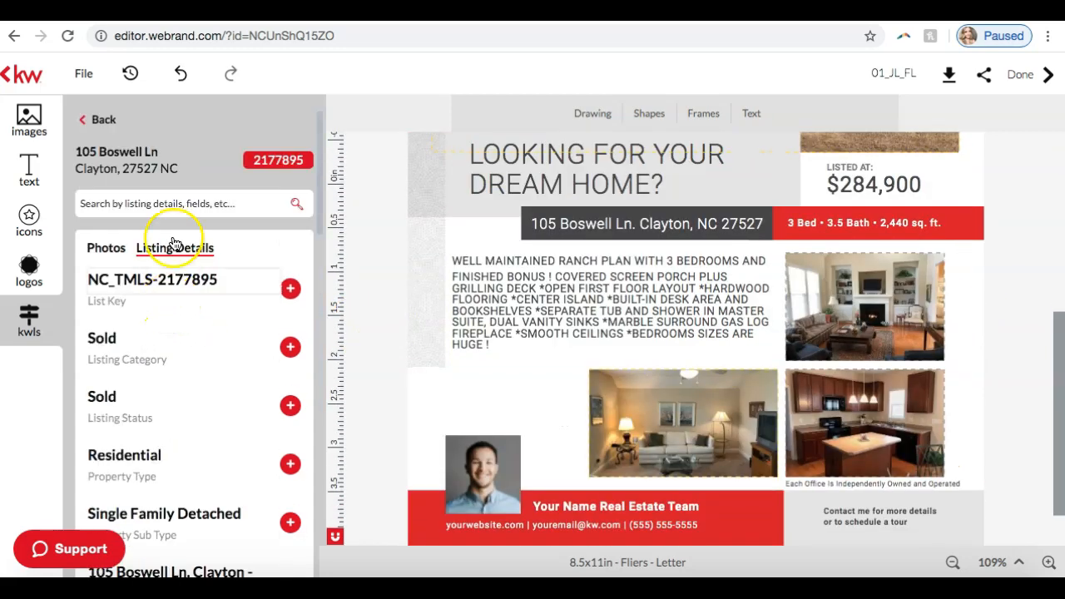
click(105, 123)
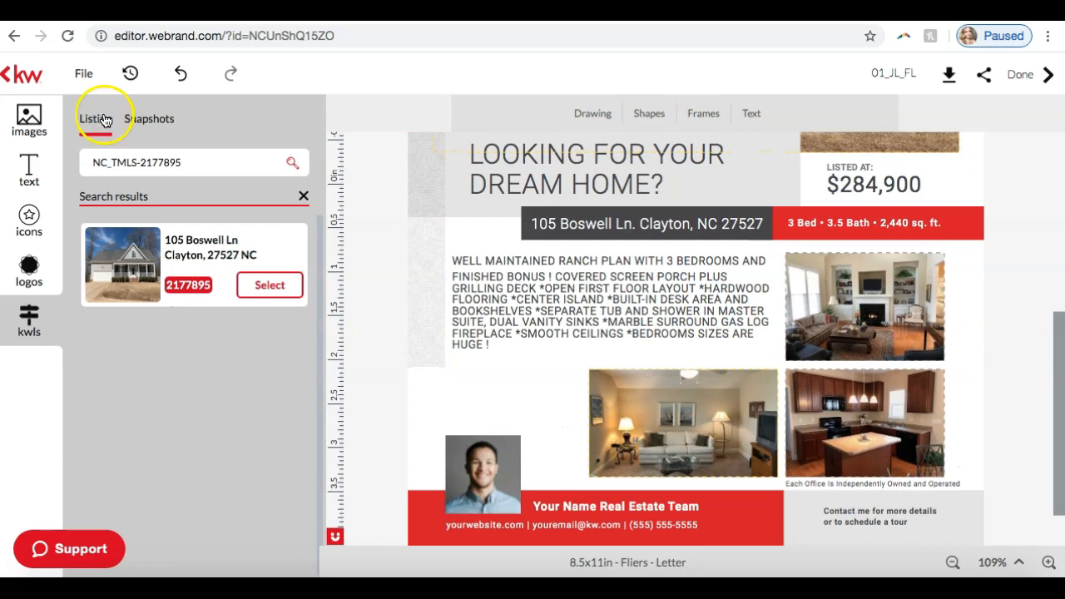
click(30, 115)
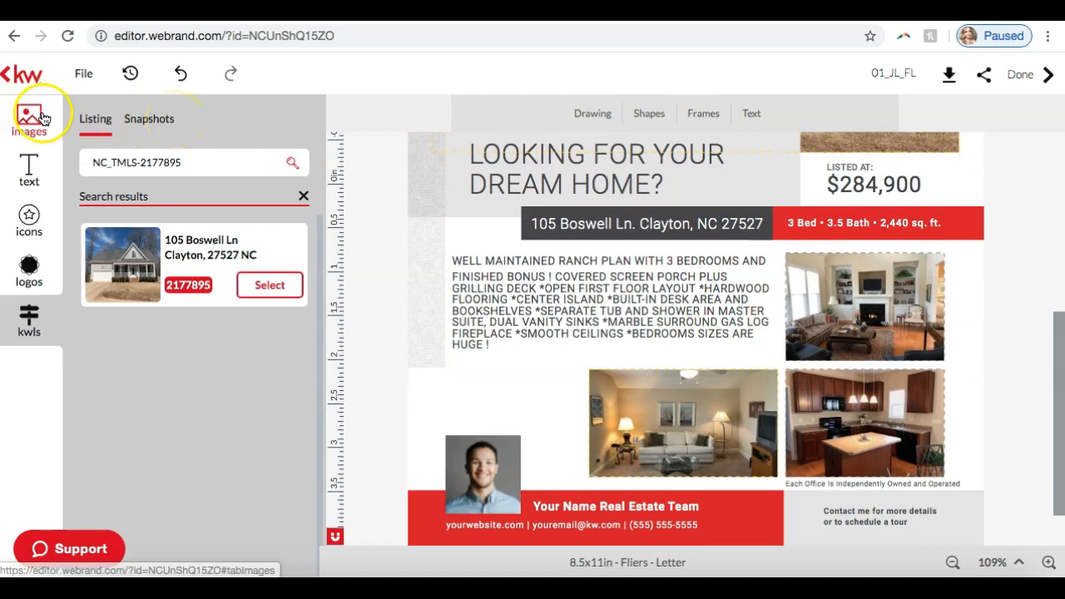
click(488, 479)
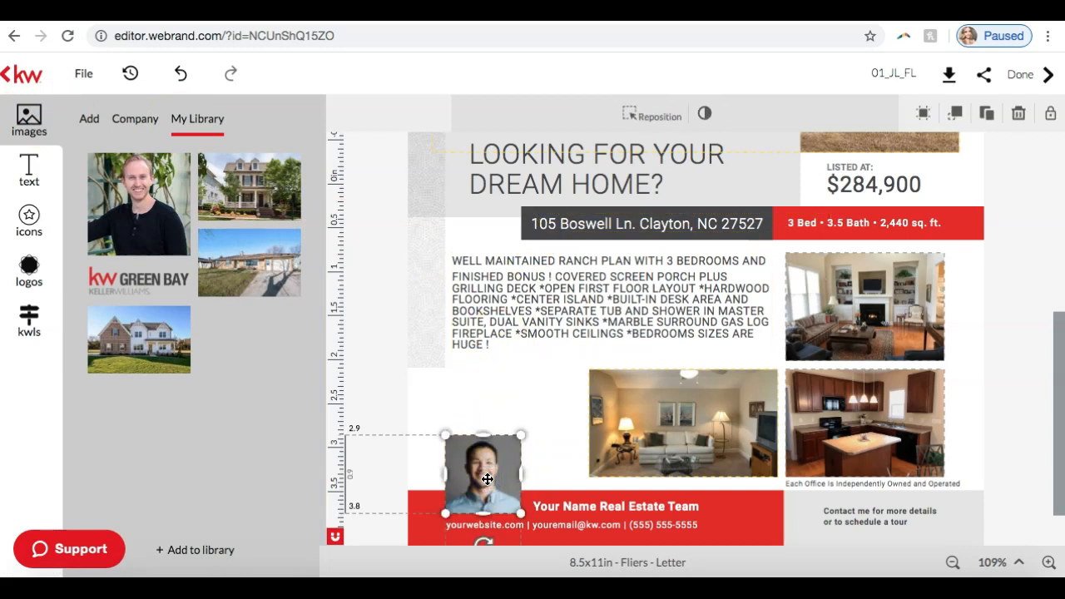
mouse_move(159, 238)
click(130, 169)
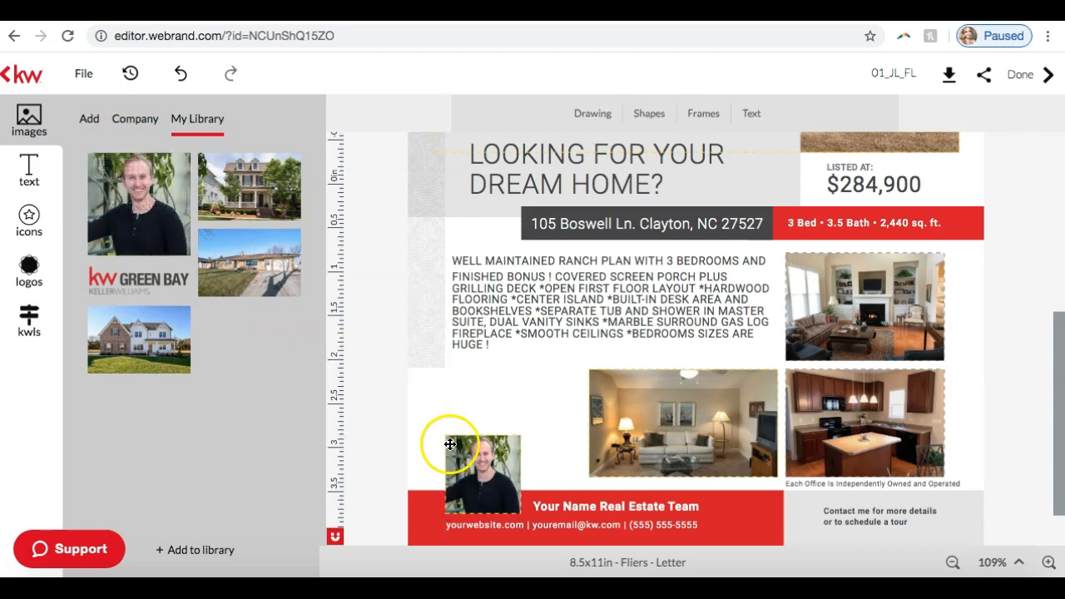
Step: Delete the placeholder KW DBA NAME logo from the white box over the main house photo
scroll(927, 417, up, 5)
scroll(926, 417, up, 3)
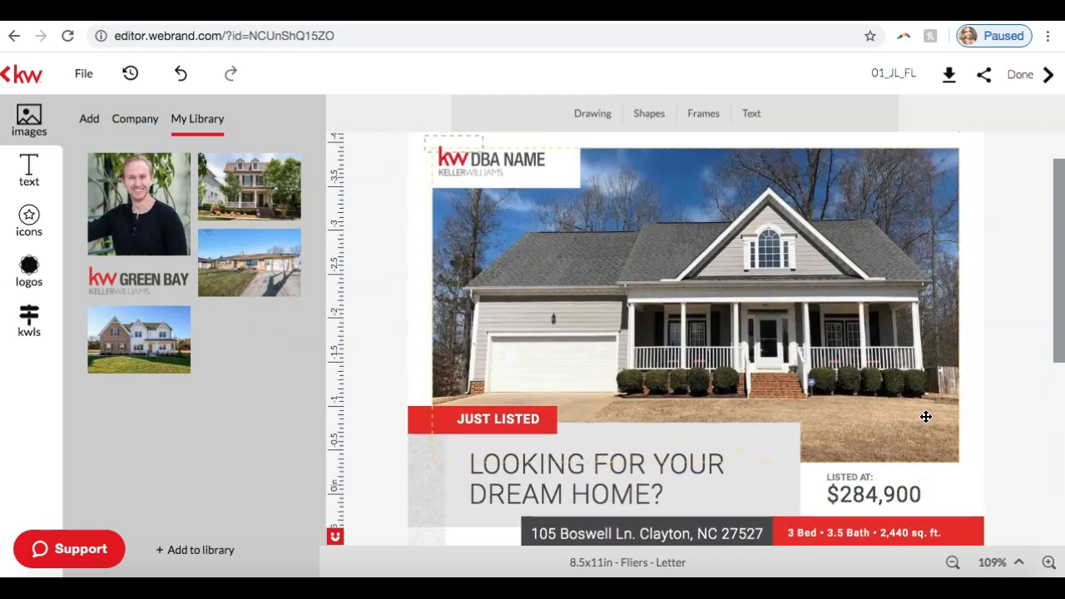
click(500, 219)
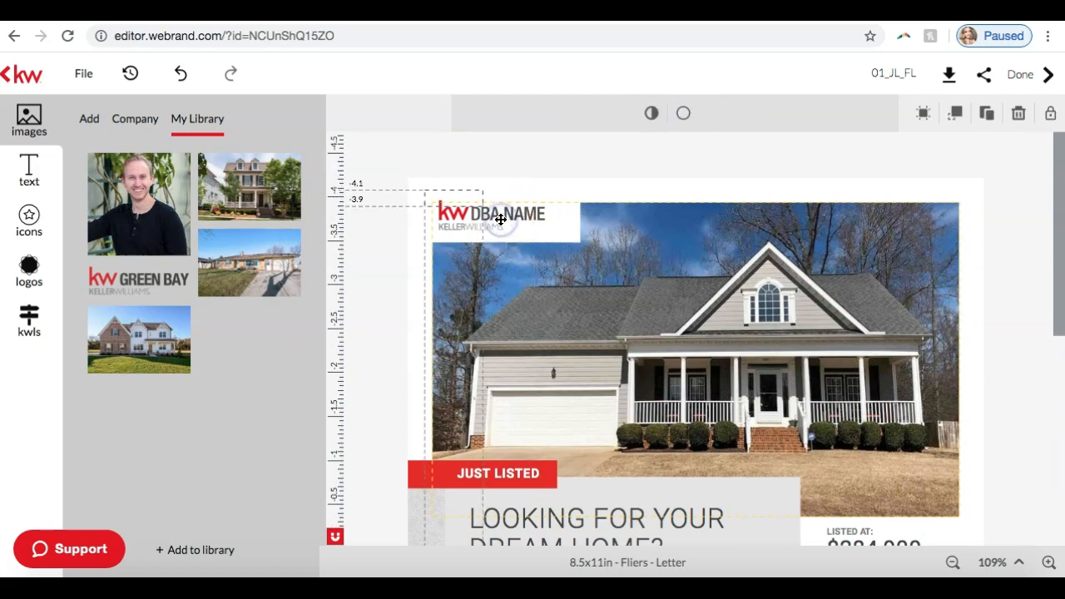
drag(518, 215, 521, 218)
mouse_move(146, 284)
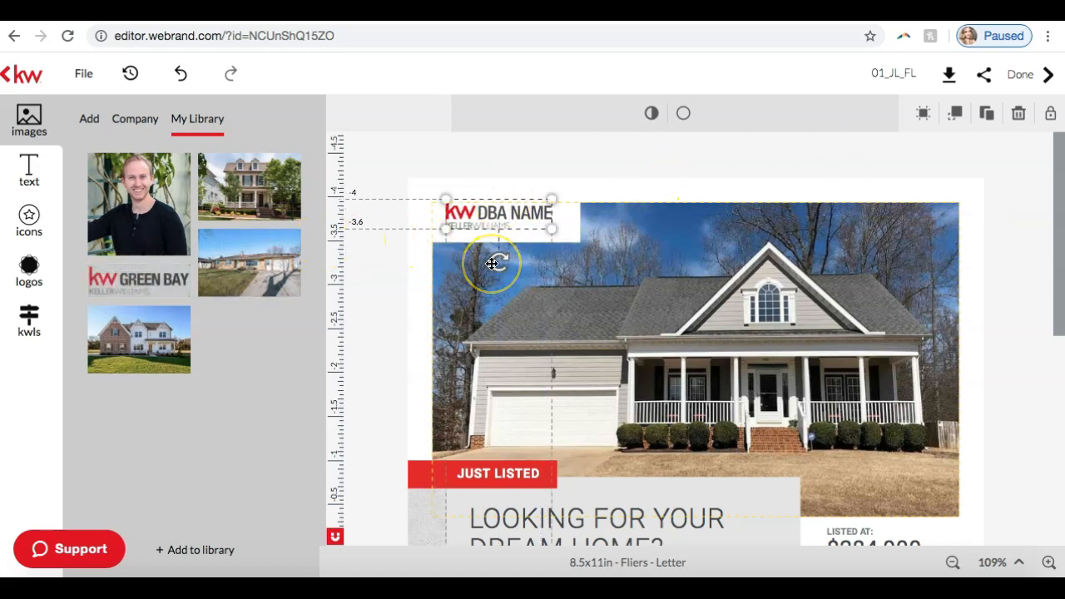
key(Delete)
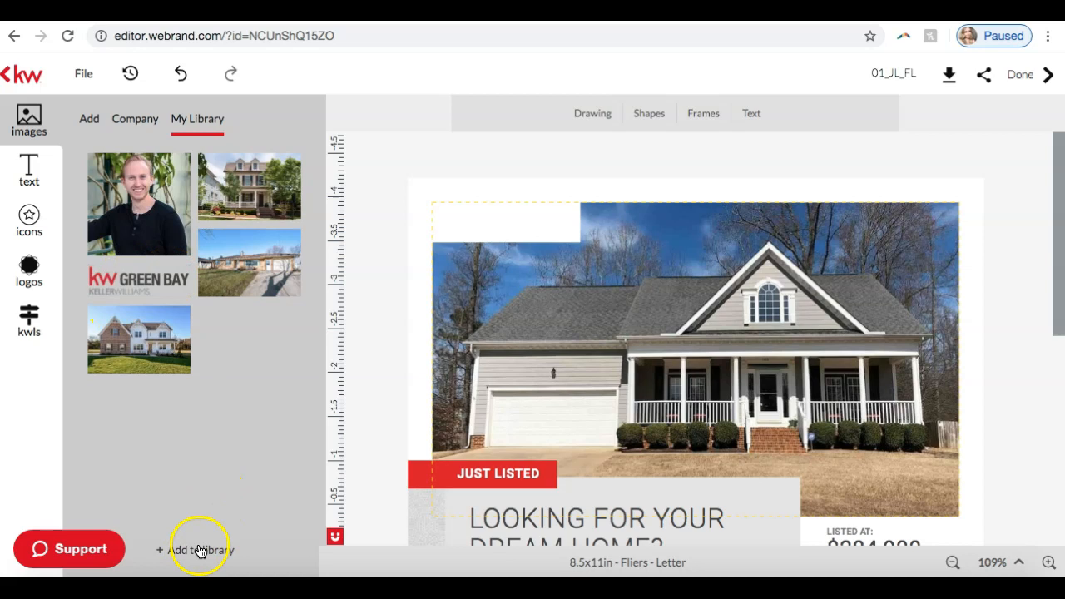
Step: Add the KW Green Bay logo from My Library, scaled to about 0.4 in tall, in the white box over the main photo
click(165, 283)
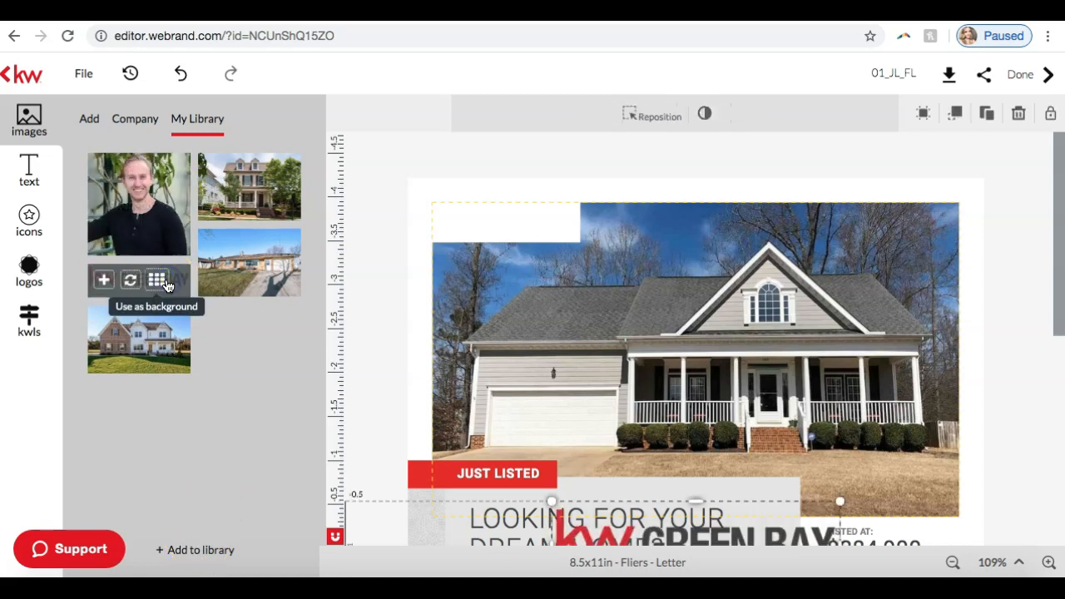
scroll(502, 278, down, 1)
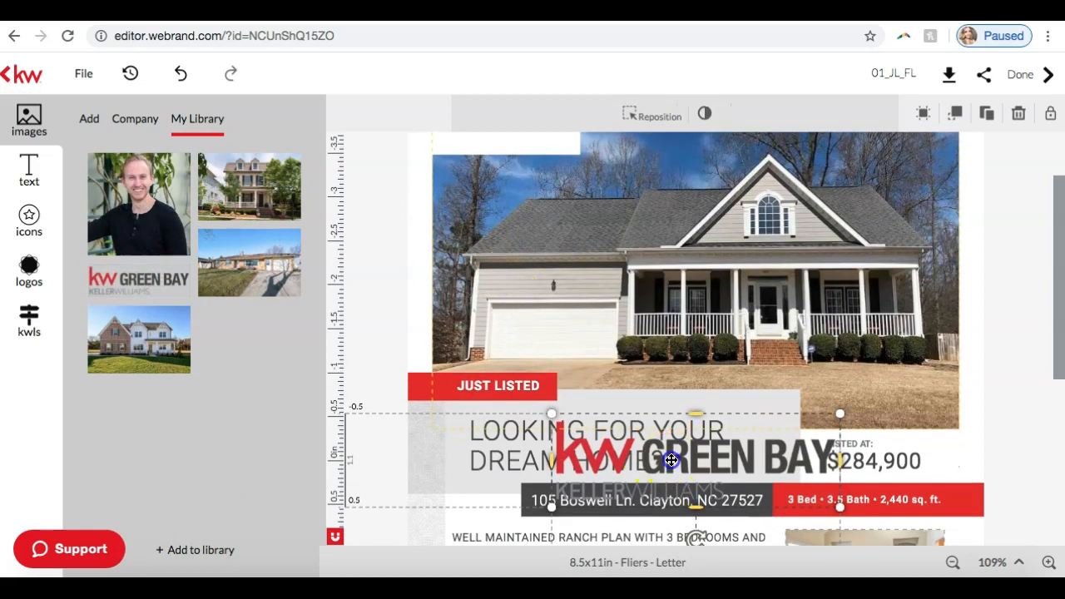
drag(670, 461, 613, 191)
scroll(625, 197, up, 1)
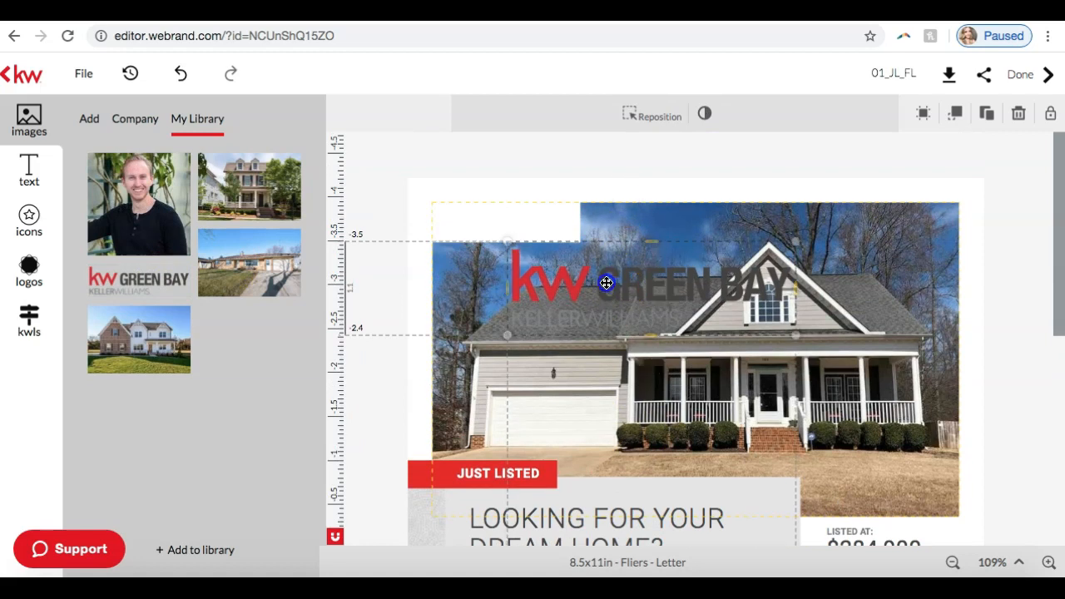
drag(607, 283, 563, 252)
drag(720, 196, 557, 291)
drag(506, 264, 516, 218)
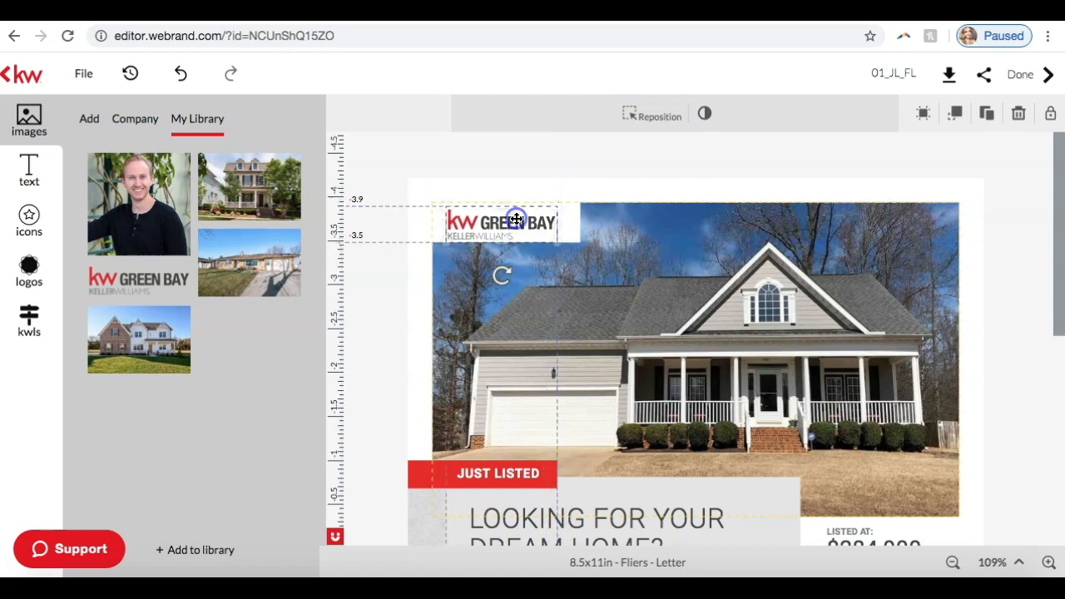
click(1001, 287)
scroll(813, 253, down, 2)
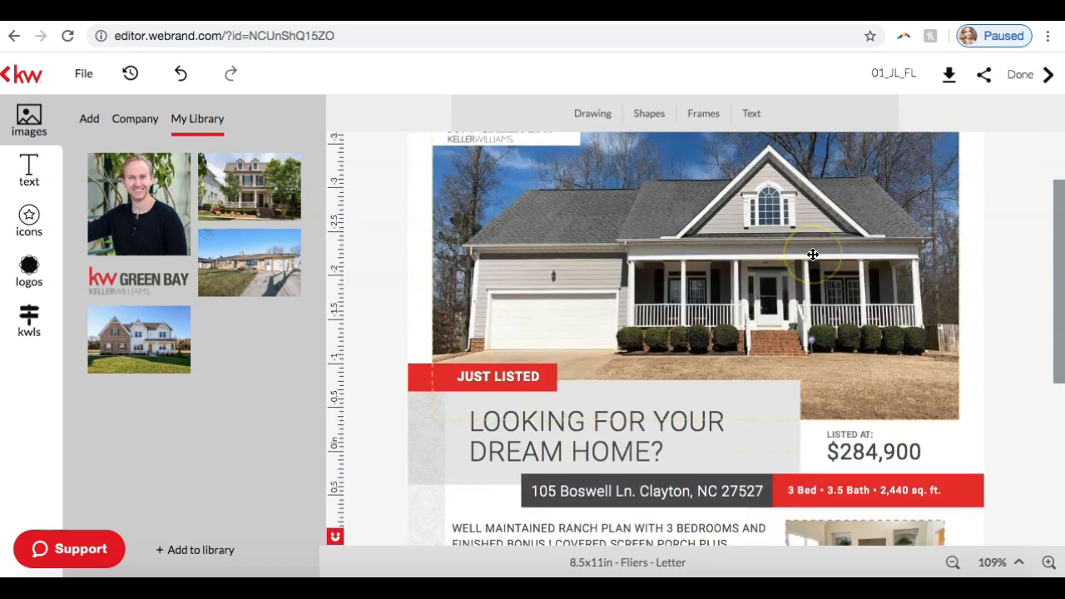
scroll(813, 254, down, 7)
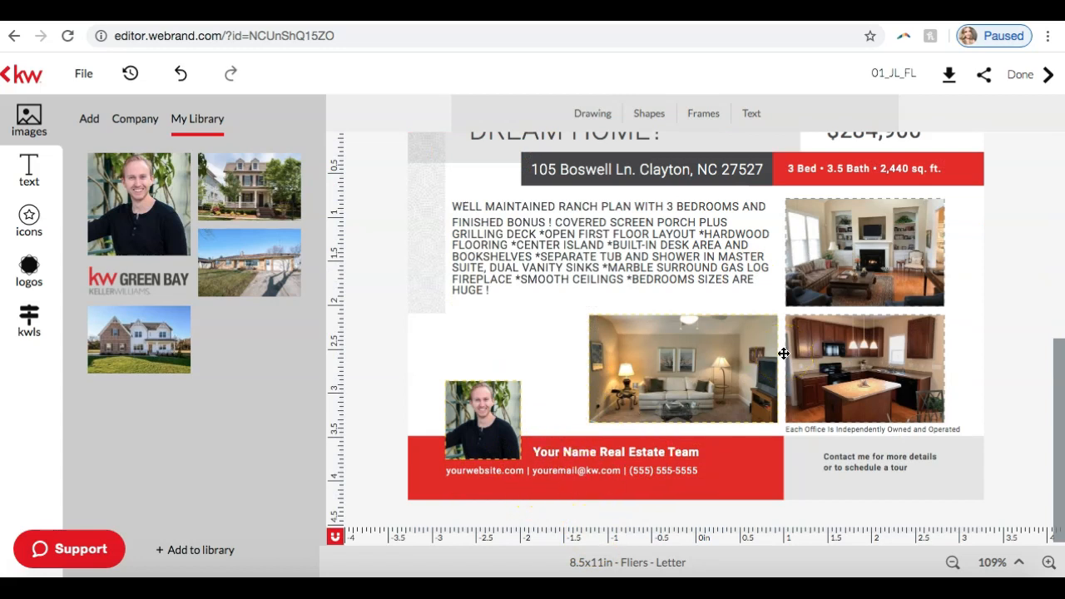
Step: Review the whole Just Listed flier, checking the logo, main photo, listing details, interior photos and contact bar
scroll(784, 354, up, 7)
scroll(784, 353, down, 7)
scroll(782, 360, up, 7)
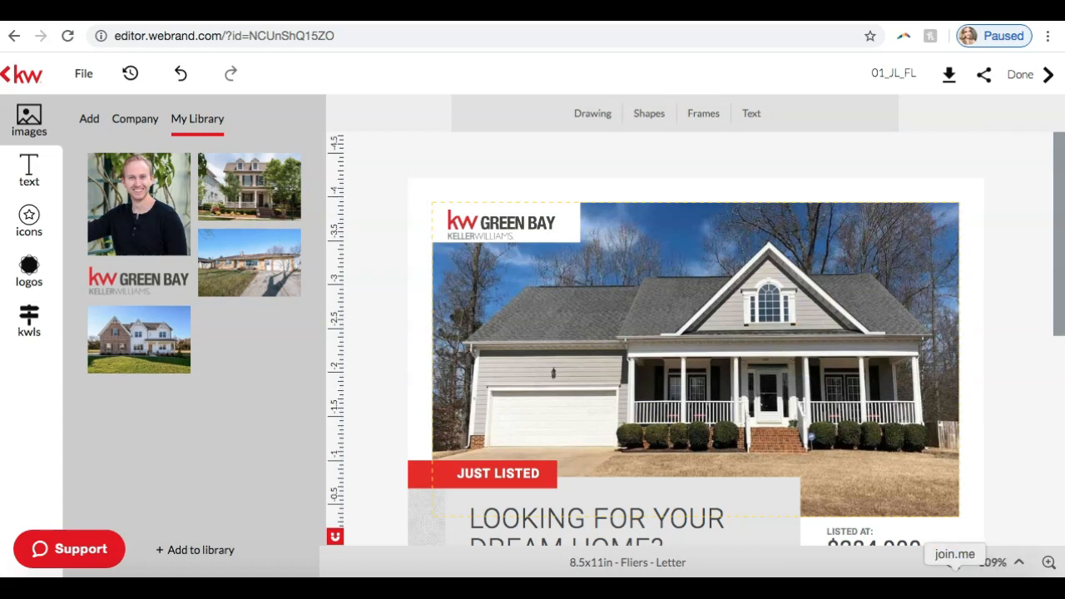
click(953, 563)
click(952, 563)
click(952, 563)
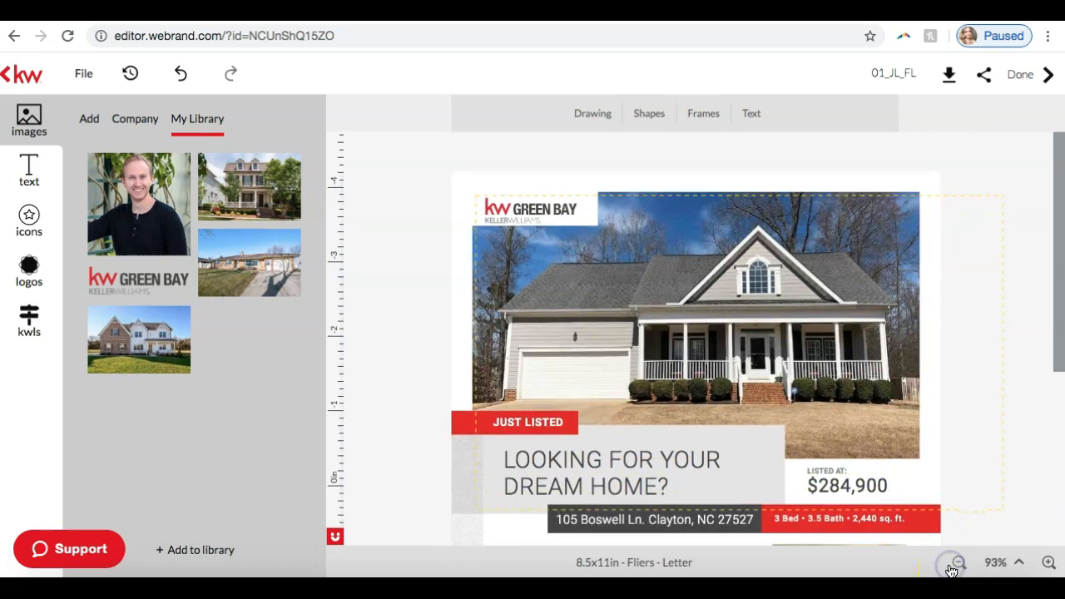
click(953, 563)
scroll(809, 291, down, 5)
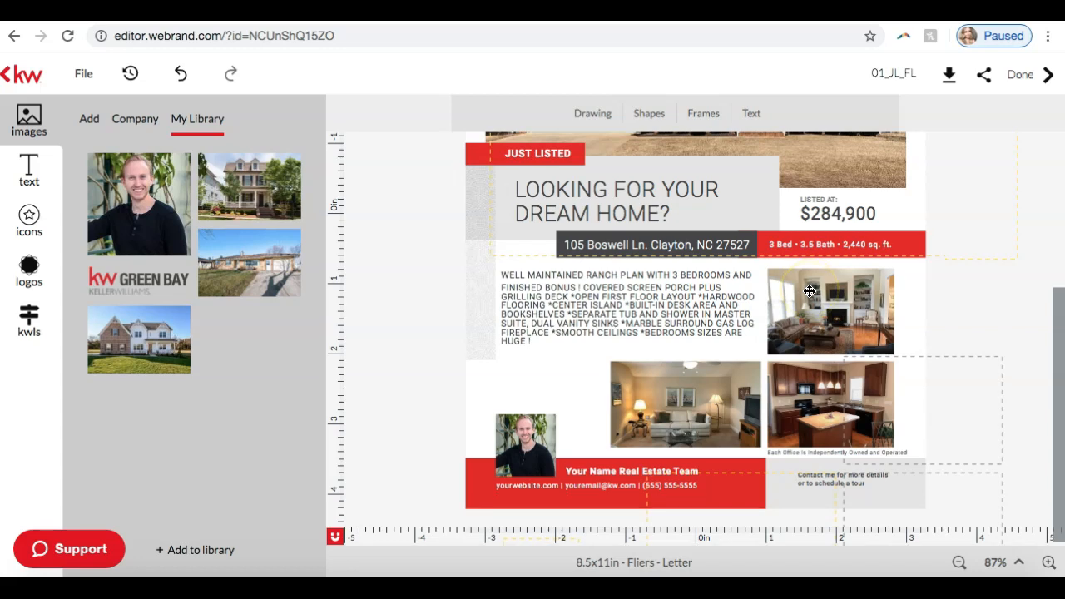
scroll(810, 291, up, 5)
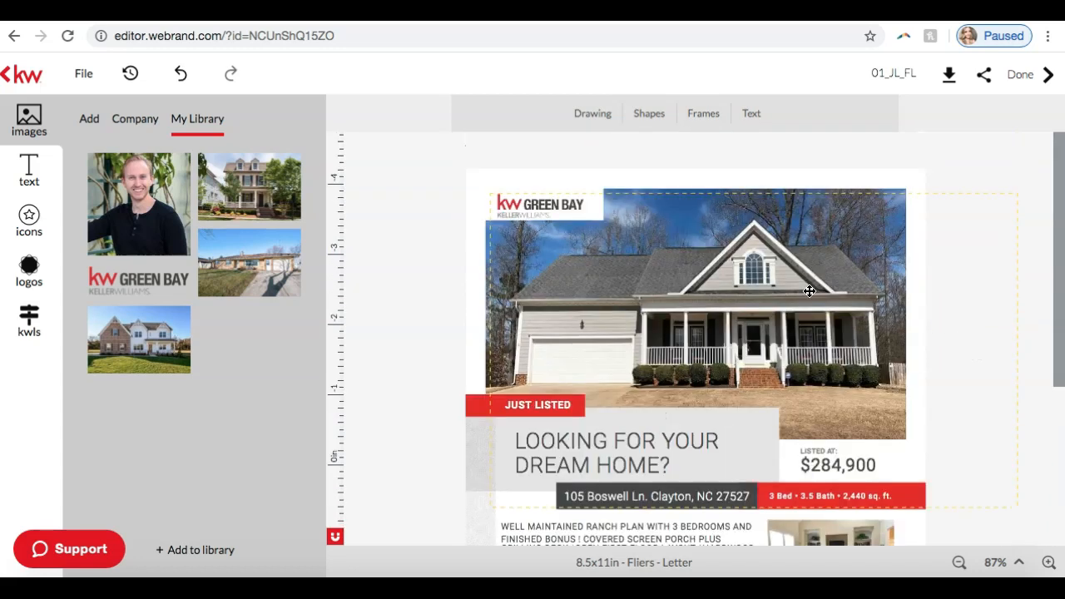
scroll(643, 278, down, 5)
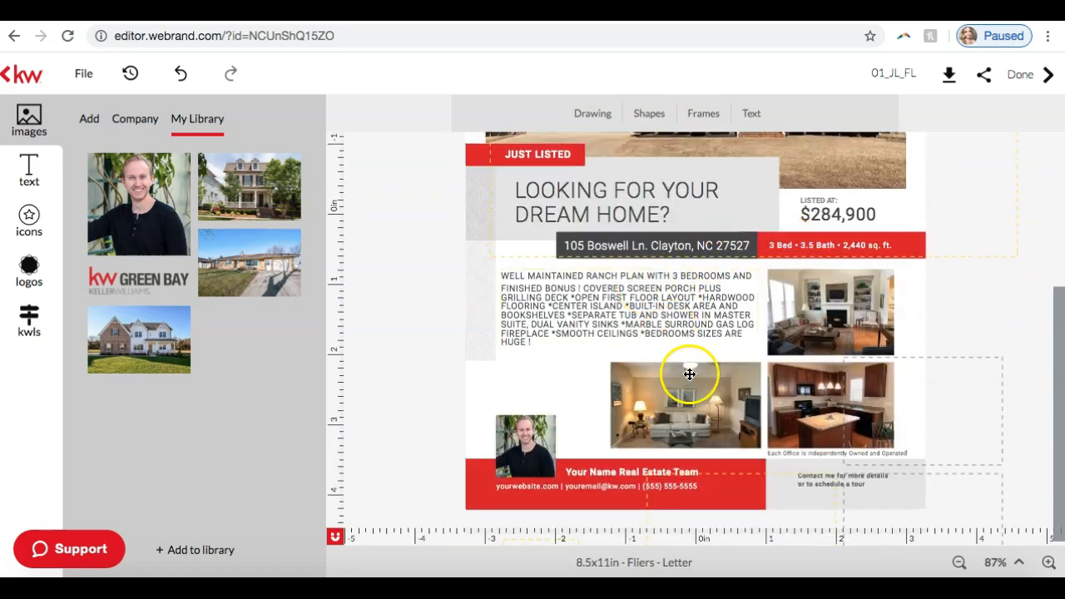
Step: Nudge the sofa living room photo beside the kitchen photo slightly up and to the left
click(678, 403)
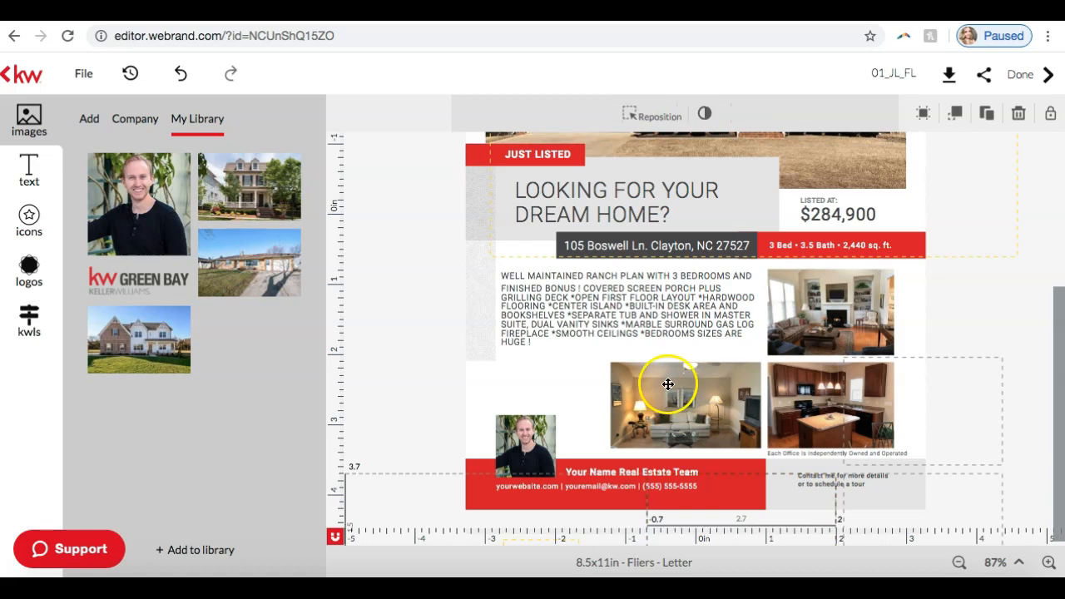
mouse_move(668, 385)
mouse_down()
mouse_move(638, 340)
mouse_move(600, 331)
mouse_move(633, 332)
mouse_move(643, 378)
mouse_move(667, 381)
mouse_up()
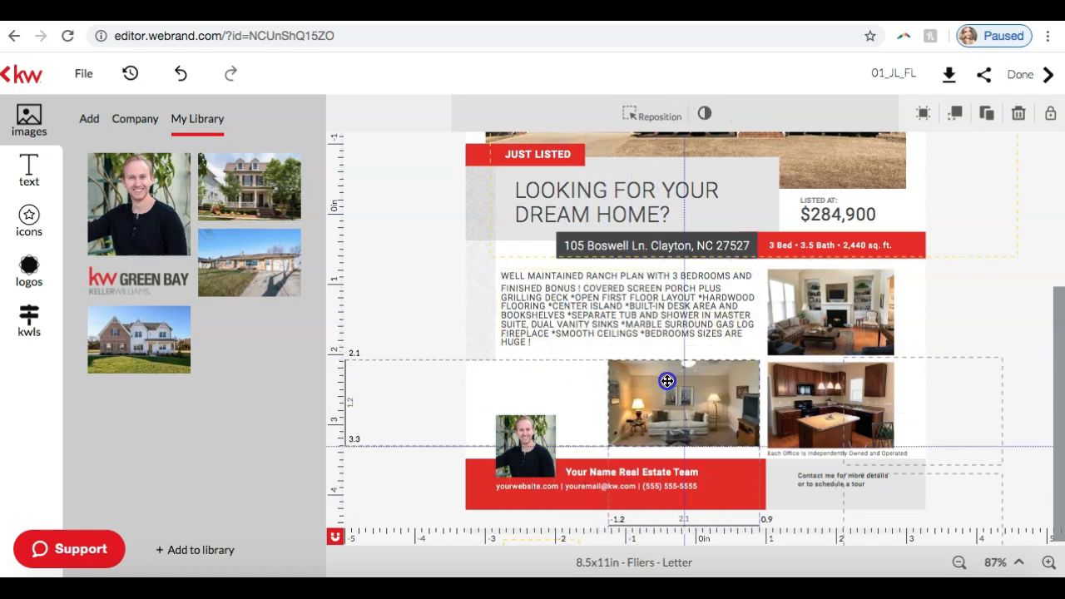
click(987, 241)
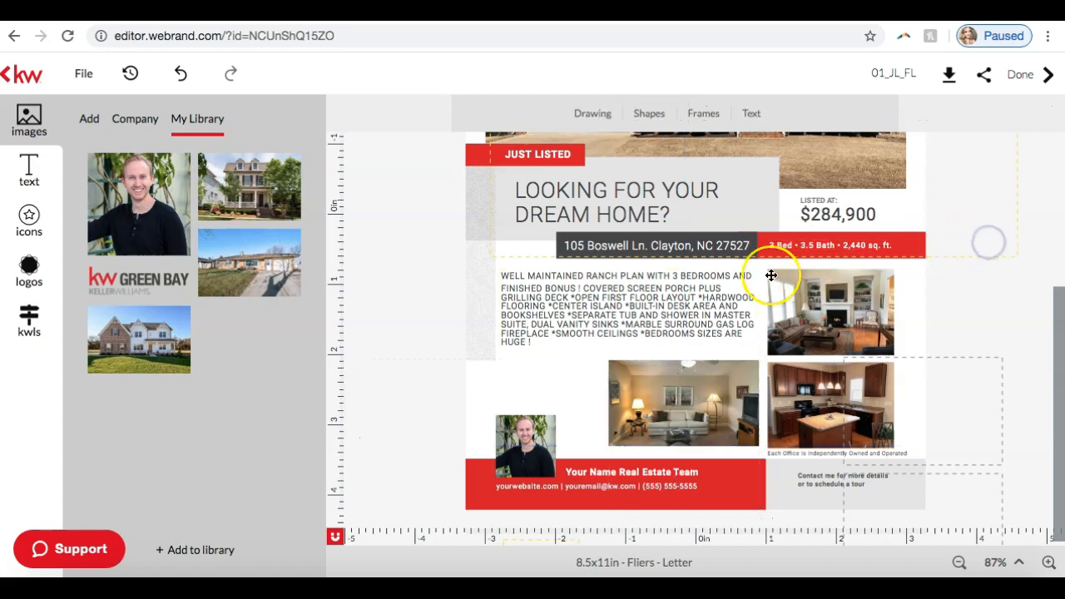
Step: Rename the flier design as Boswell Just Listed
scroll(772, 274, up, 5)
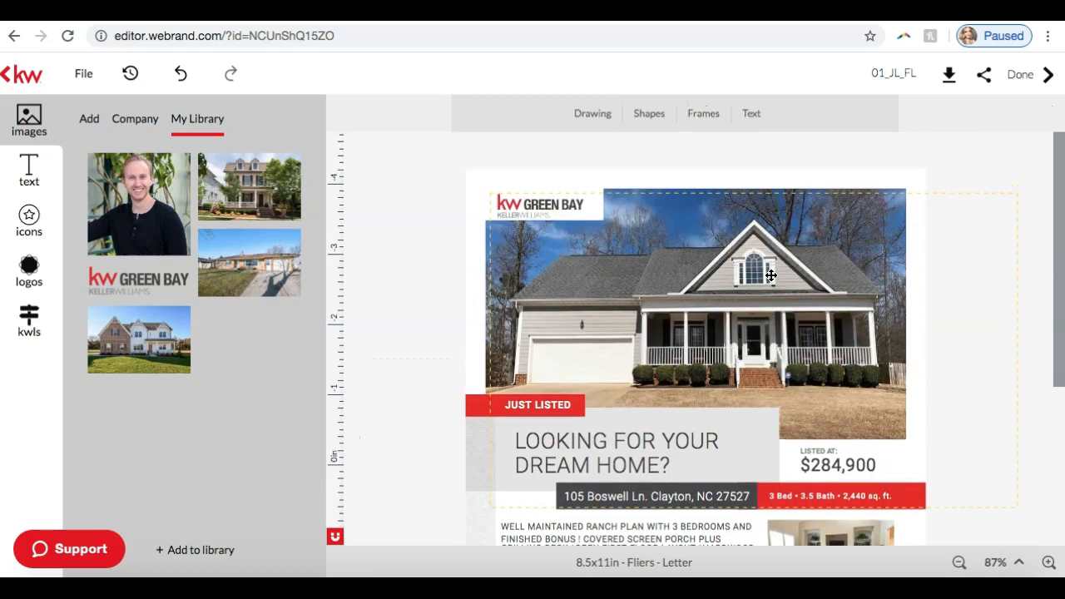
scroll(771, 275, down, 5)
scroll(771, 278, up, 5)
click(887, 74)
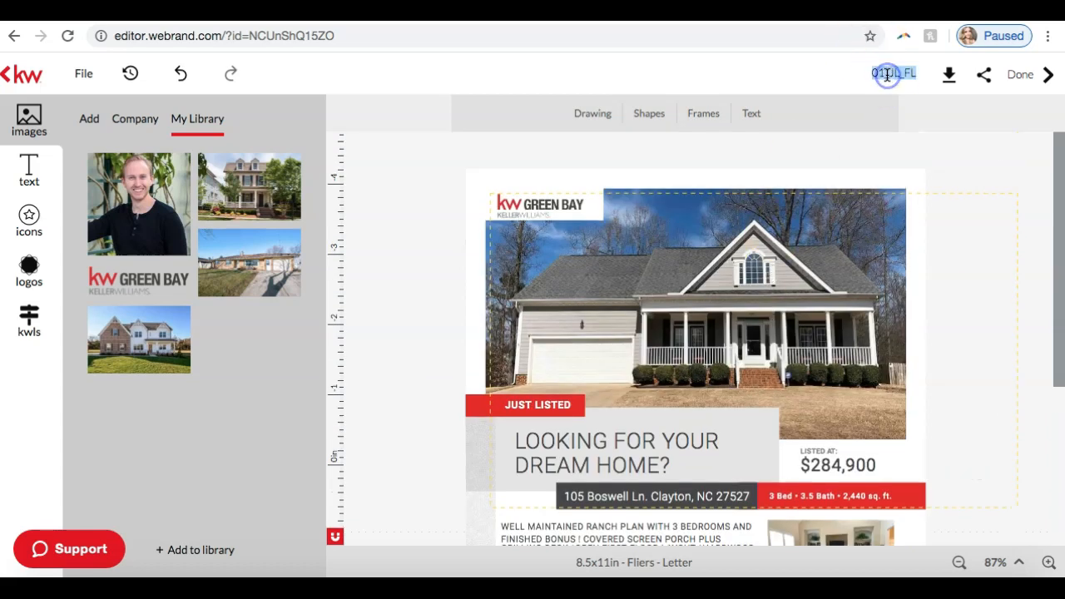
text(Boswell Just Listed)
key(Return)
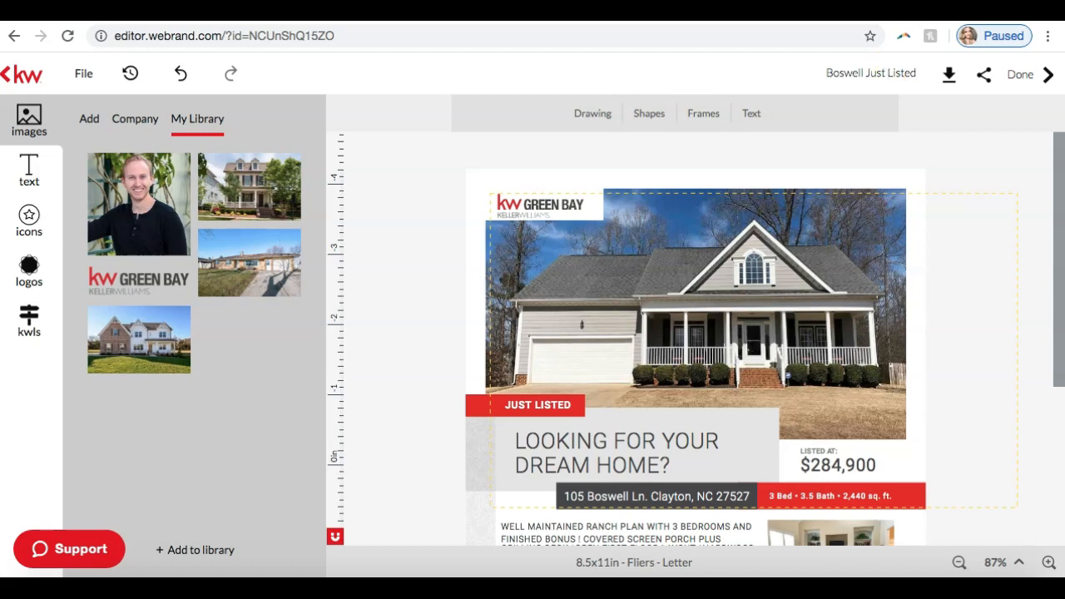
Step: Download all designs as a high resolution print quality PDF, saving it as boswelljustlisted_original in Downloads
click(918, 78)
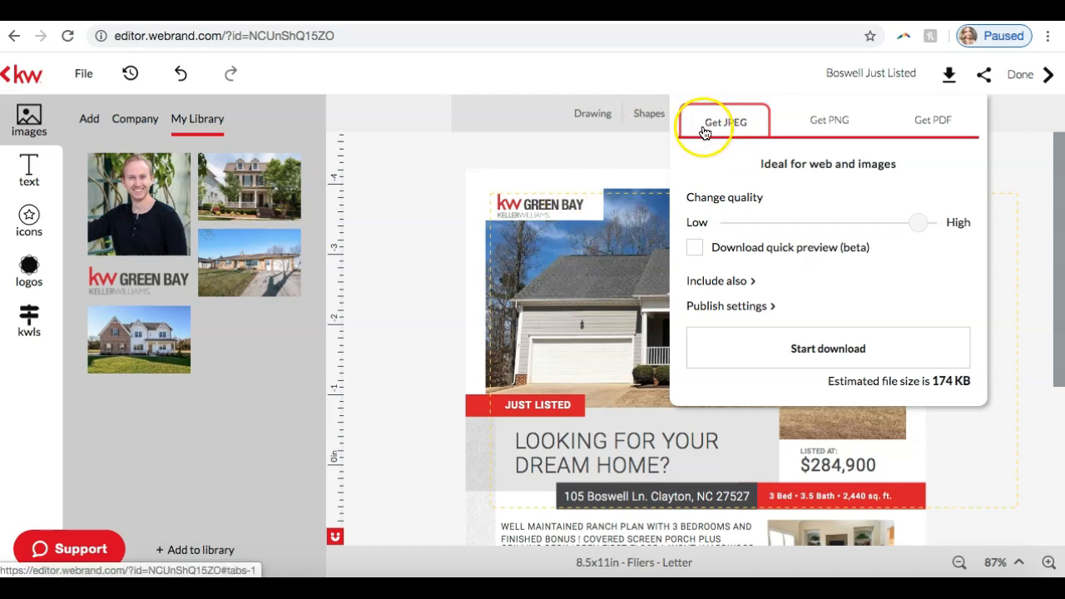
click(943, 130)
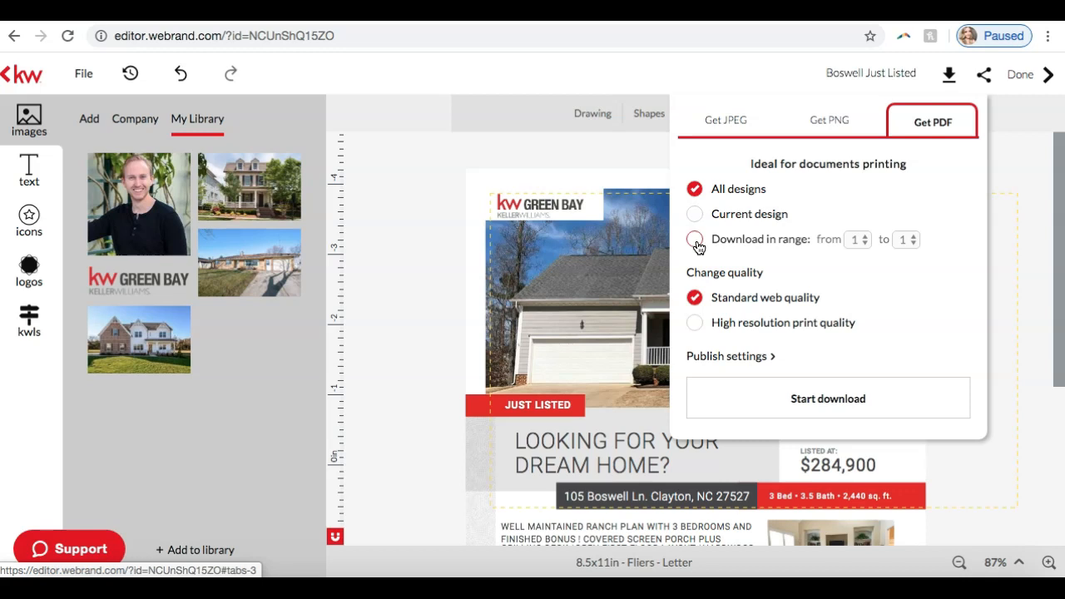
click(691, 193)
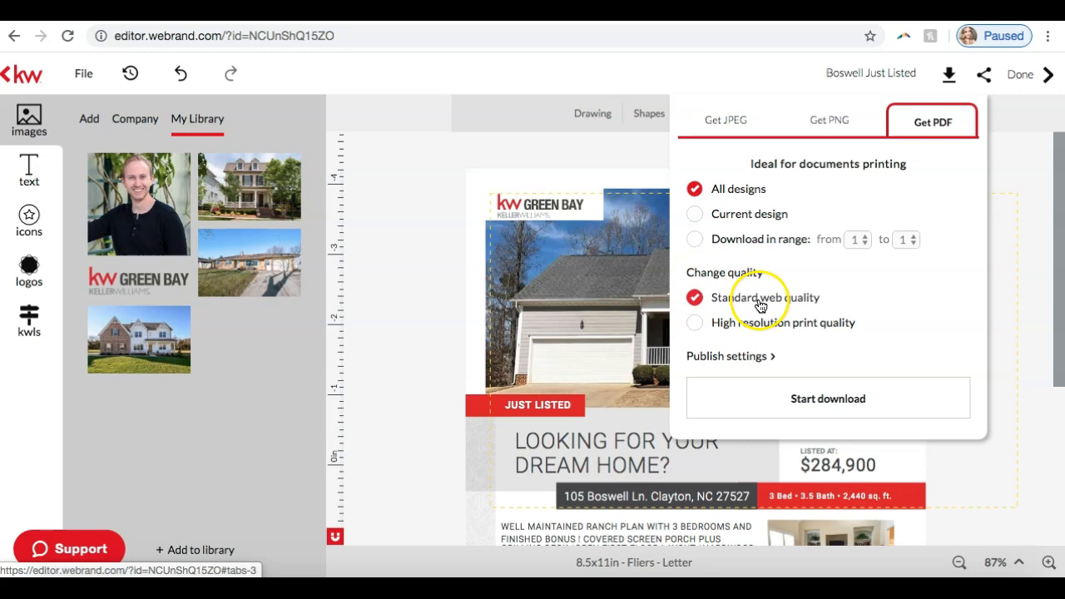
click(693, 324)
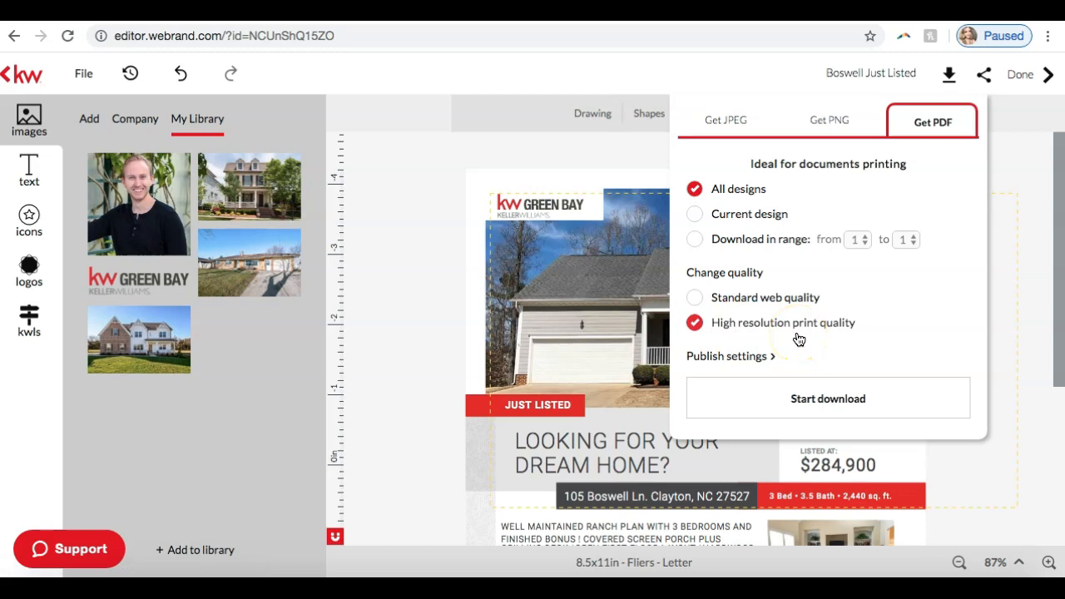
click(794, 399)
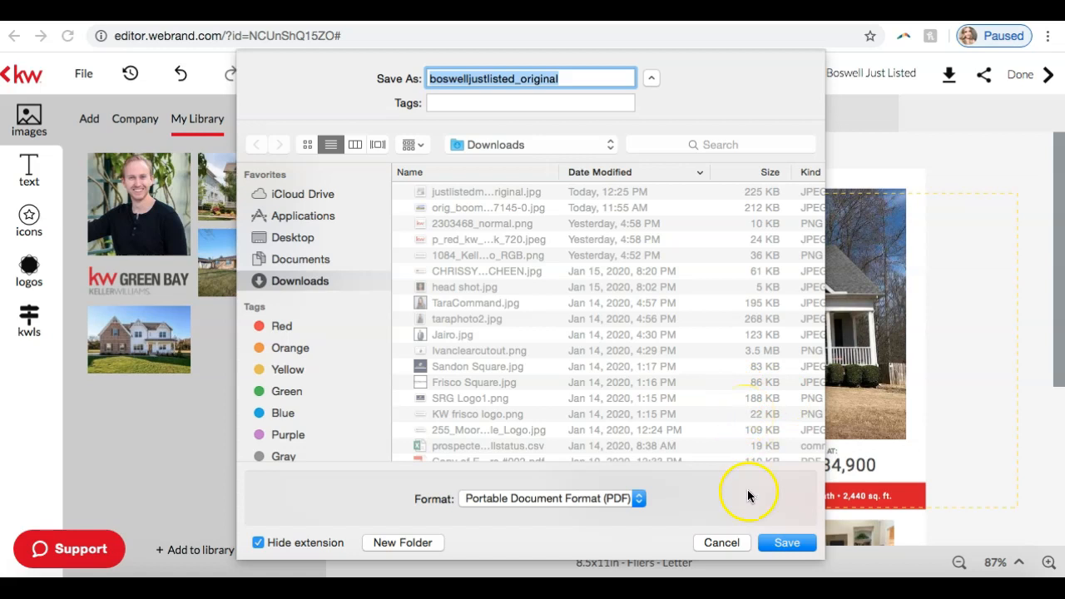
click(780, 543)
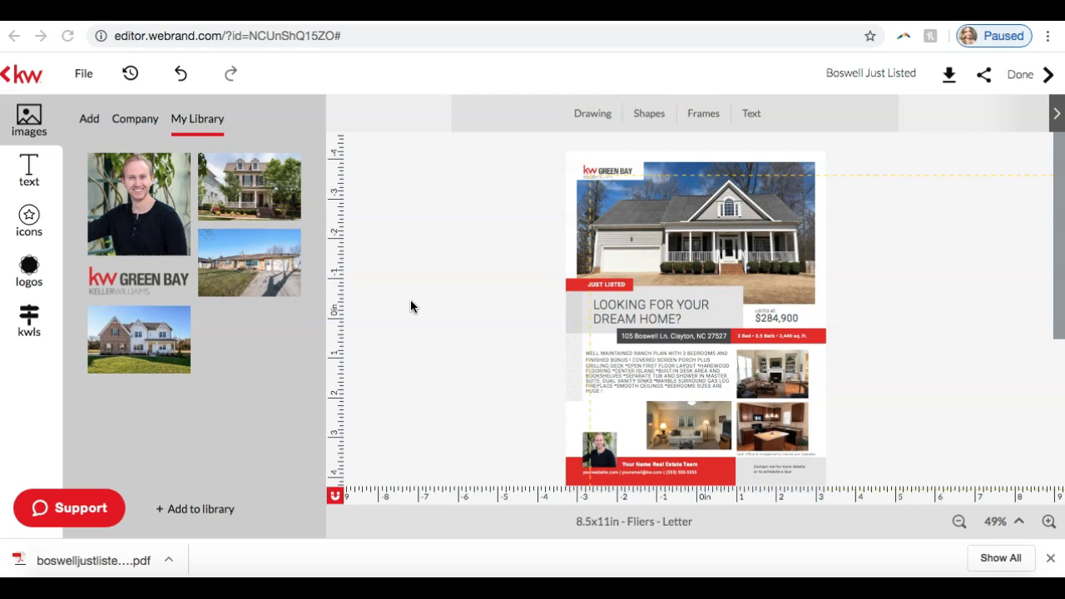
Step: Open the downloaded boswelljustlisted_original.pdf and check the flier's layout, photos and text from top to bottom
click(142, 564)
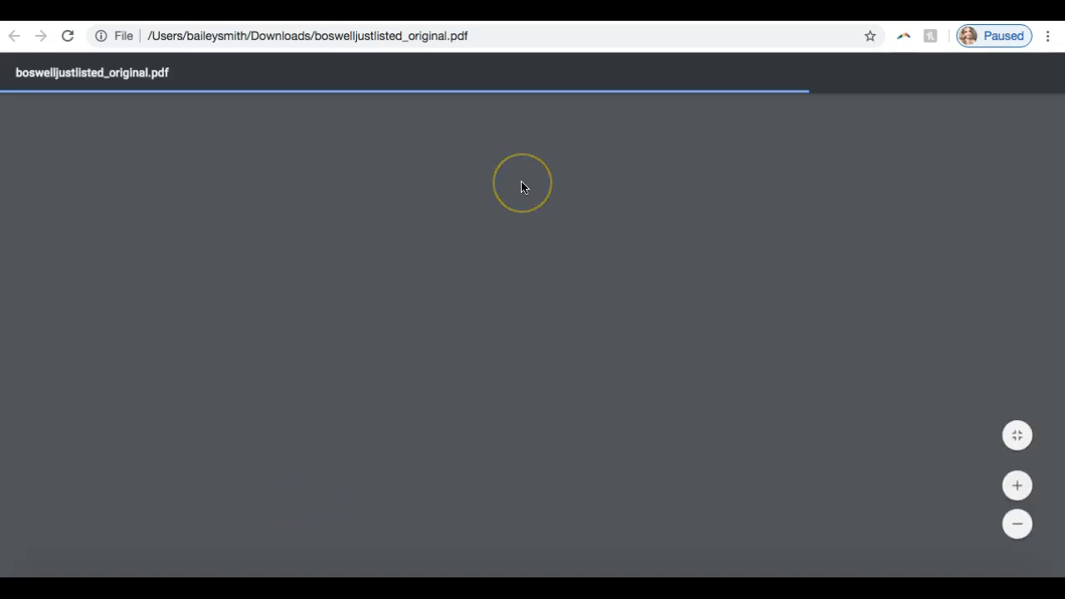
scroll(521, 187, down, 5)
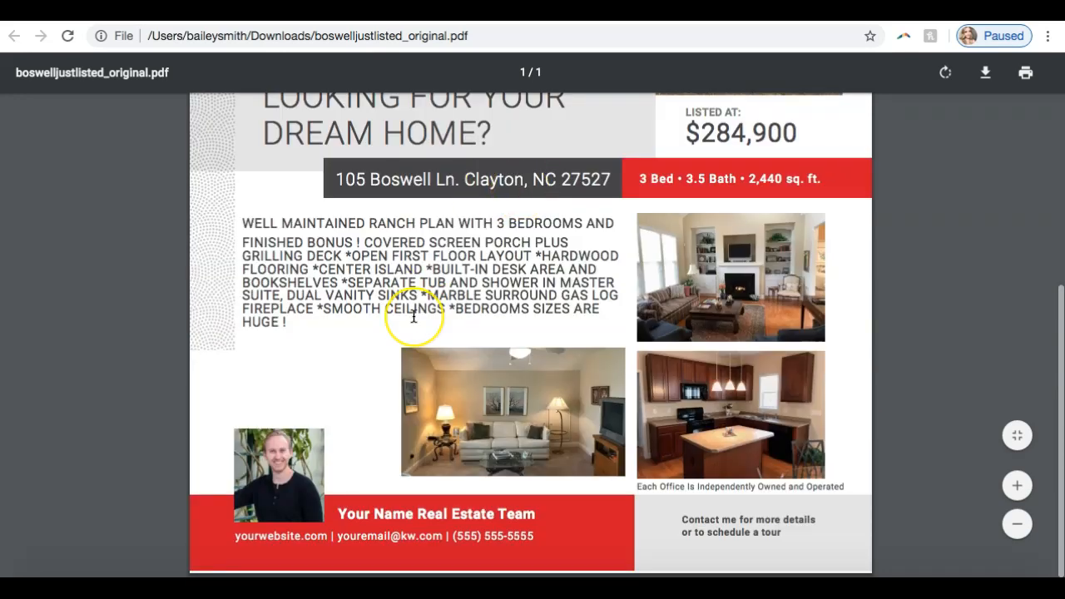
scroll(414, 316, up, 5)
scroll(414, 316, down, 5)
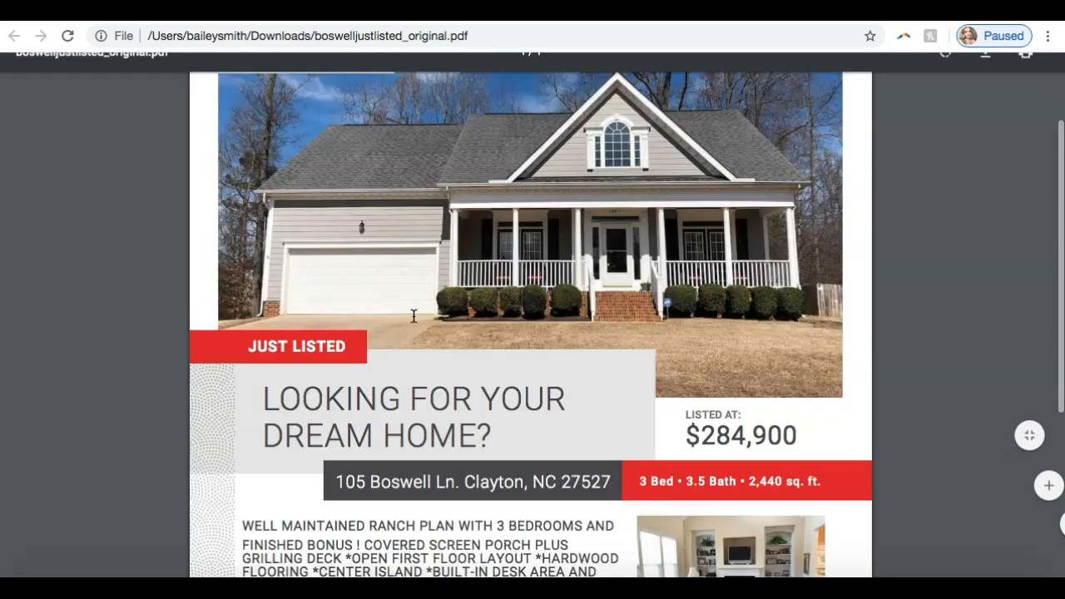
scroll(414, 316, up, 5)
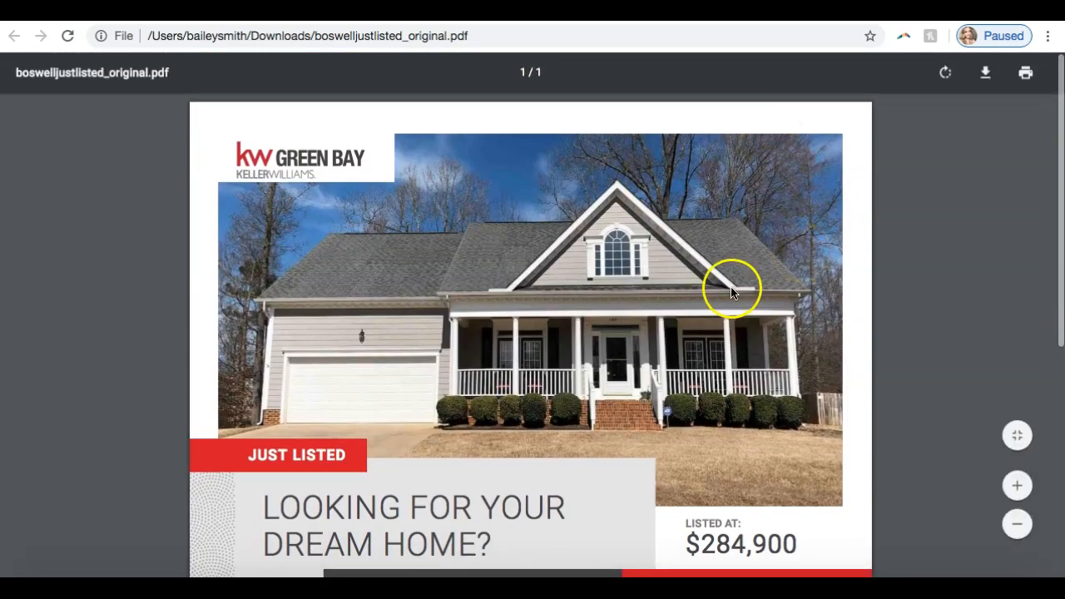
scroll(729, 286, down, 5)
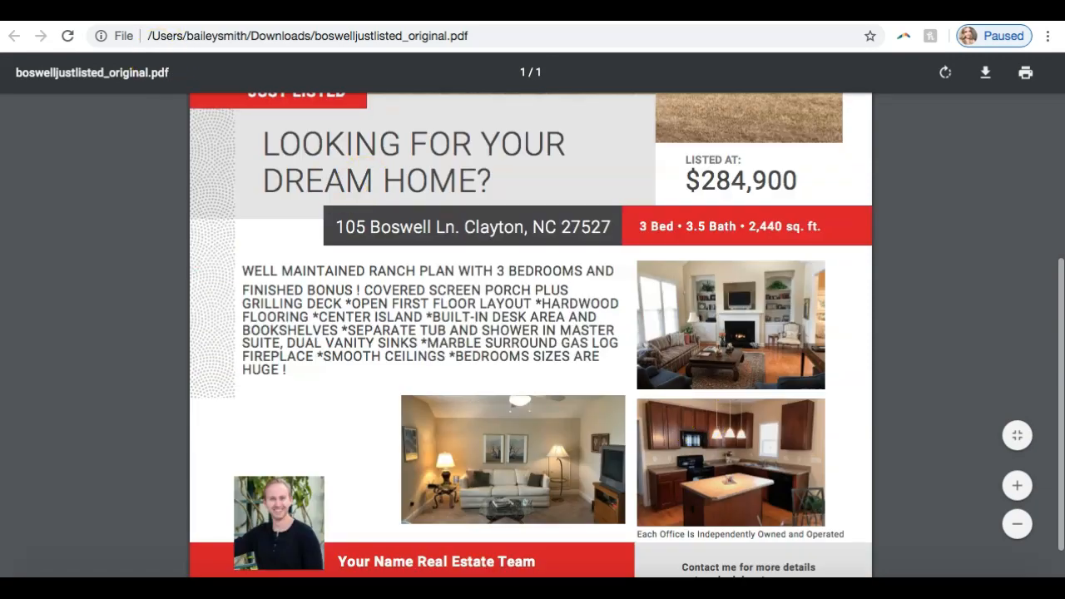
Step: Leave the PDF and the flier editor for the template gallery and show the Listing Presentations templates
key(ctrl+shift+Tab)
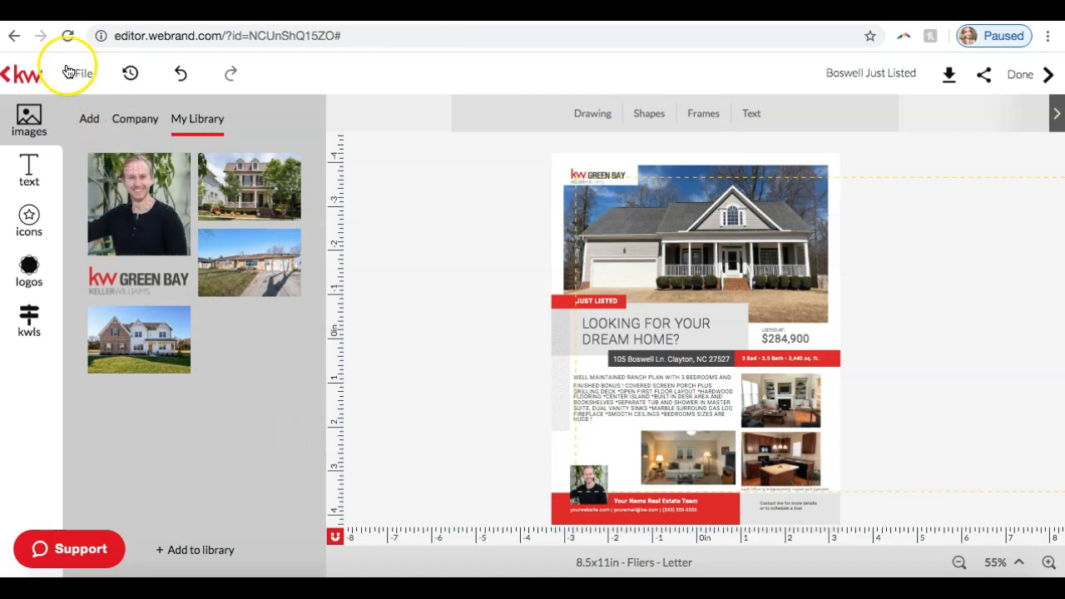
click(13, 75)
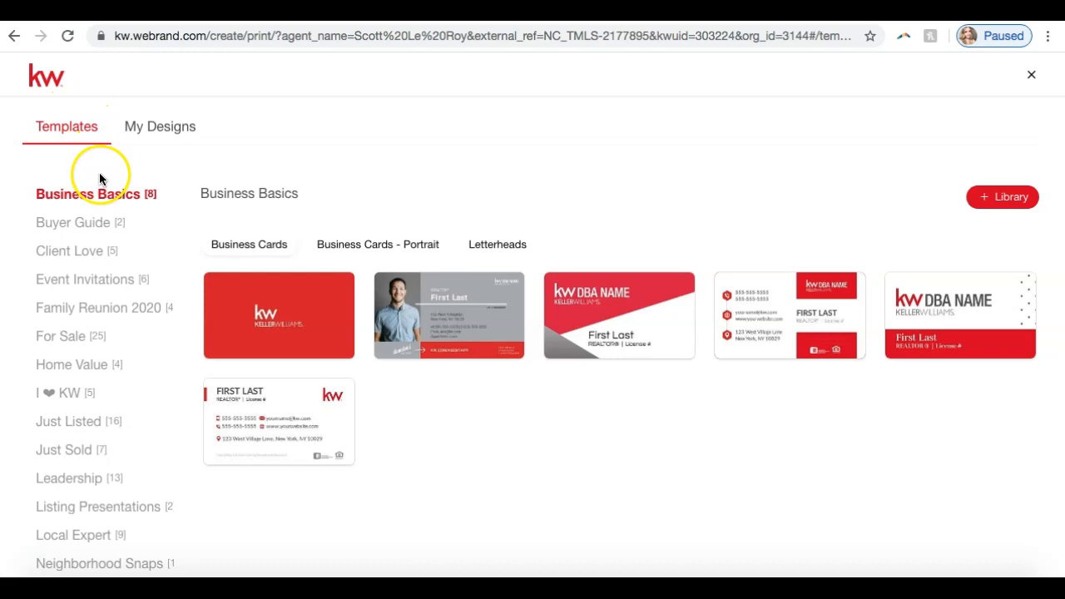
scroll(99, 227, down, 1)
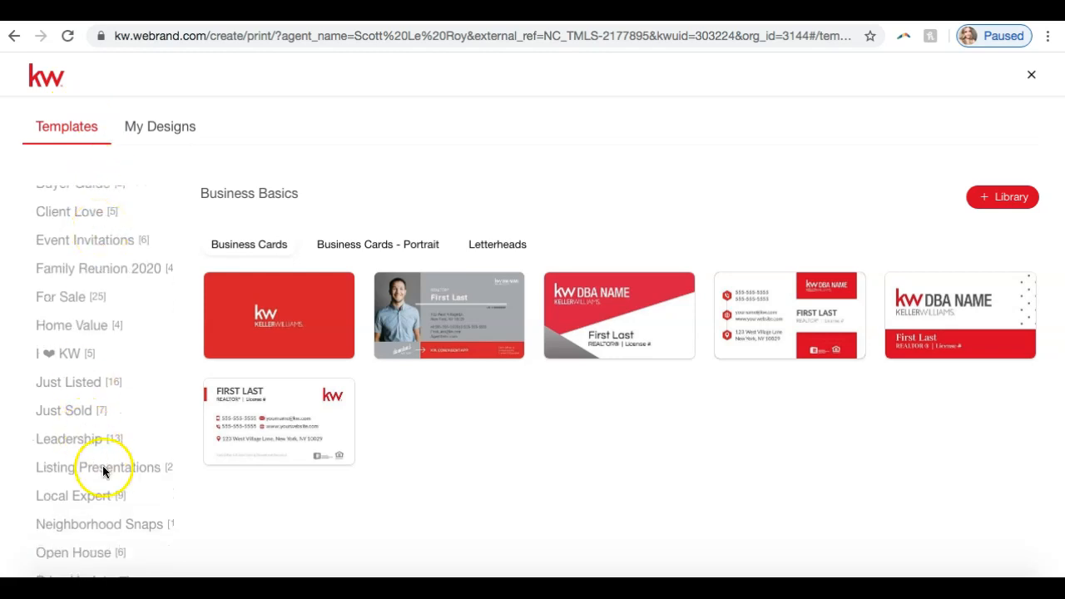
click(106, 473)
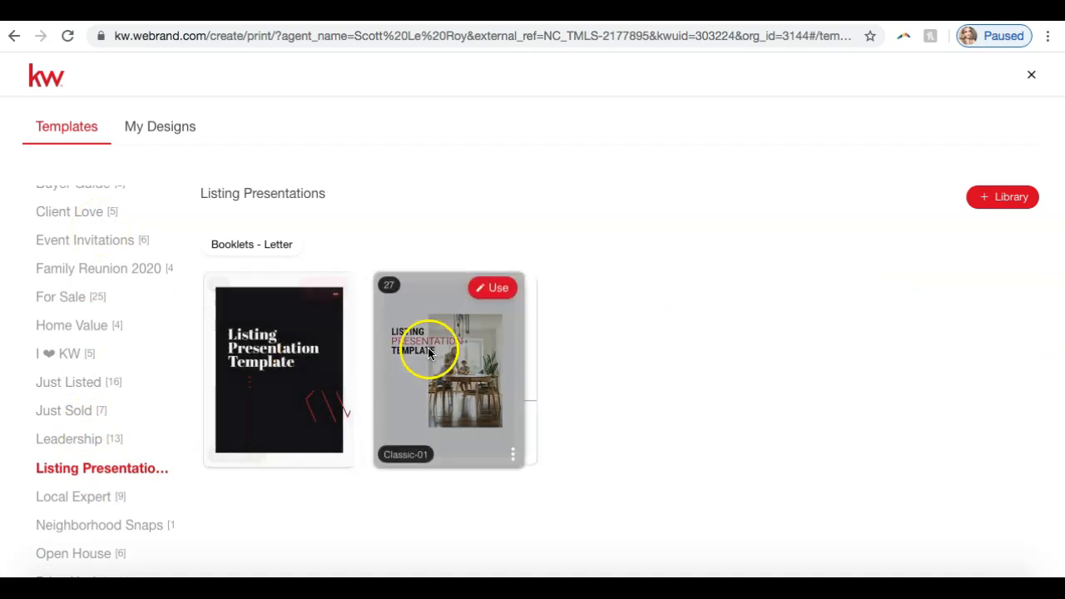
Step: Browse the Neighborhood Snaps templates through door hangers and standard postcards, returning to the letter fliers
click(158, 528)
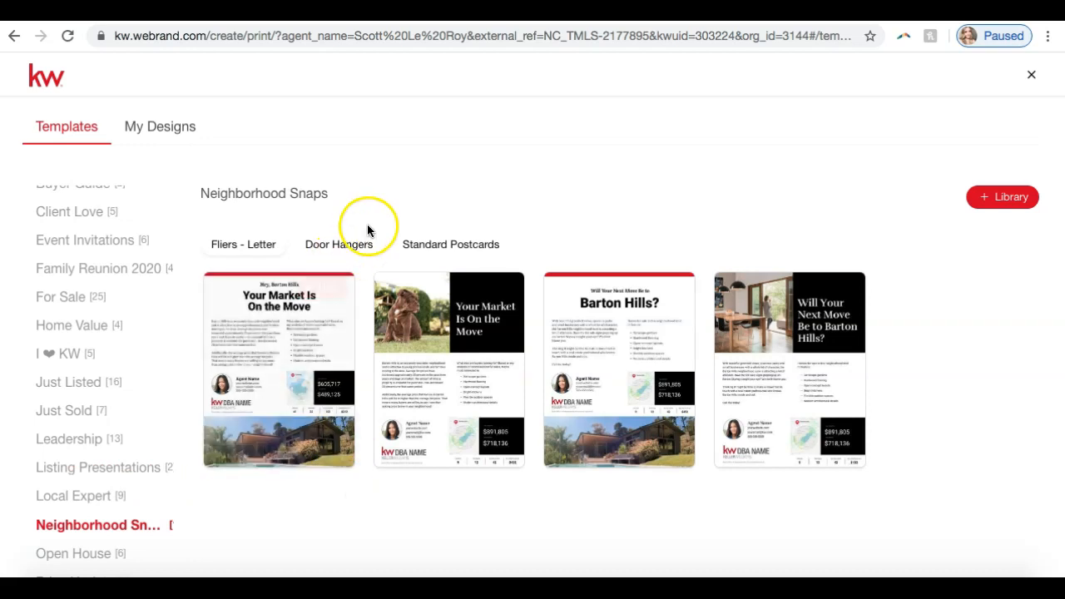
mouse_move(264, 388)
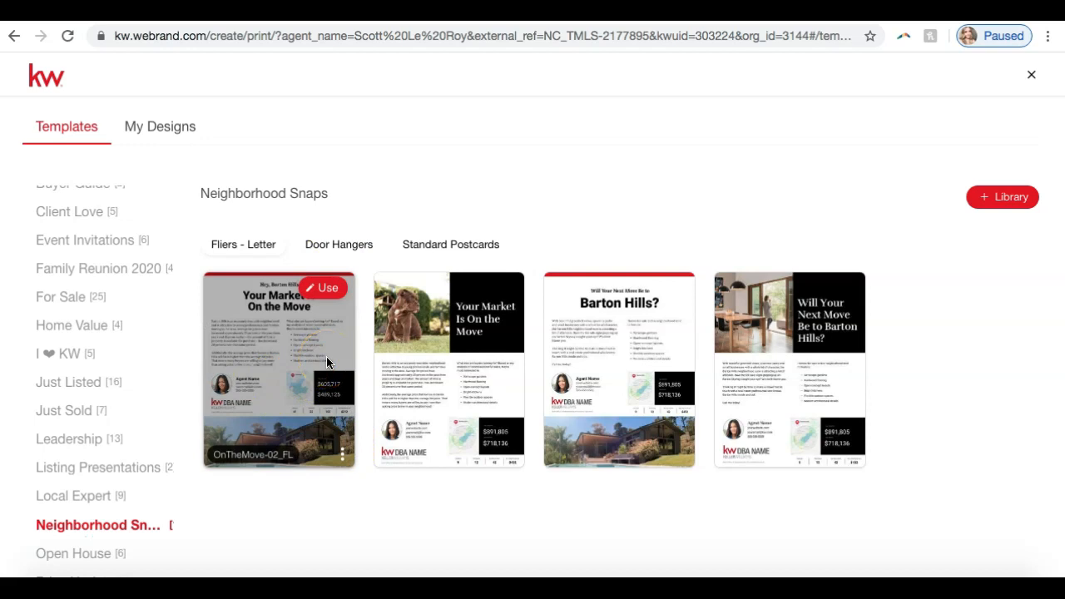
click(358, 247)
click(437, 246)
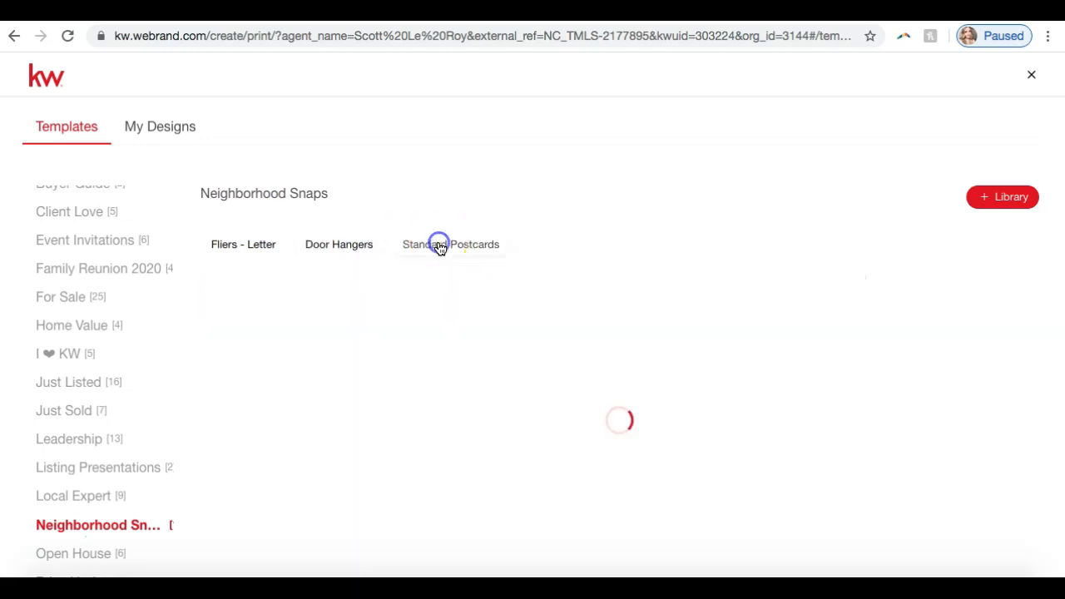
click(259, 242)
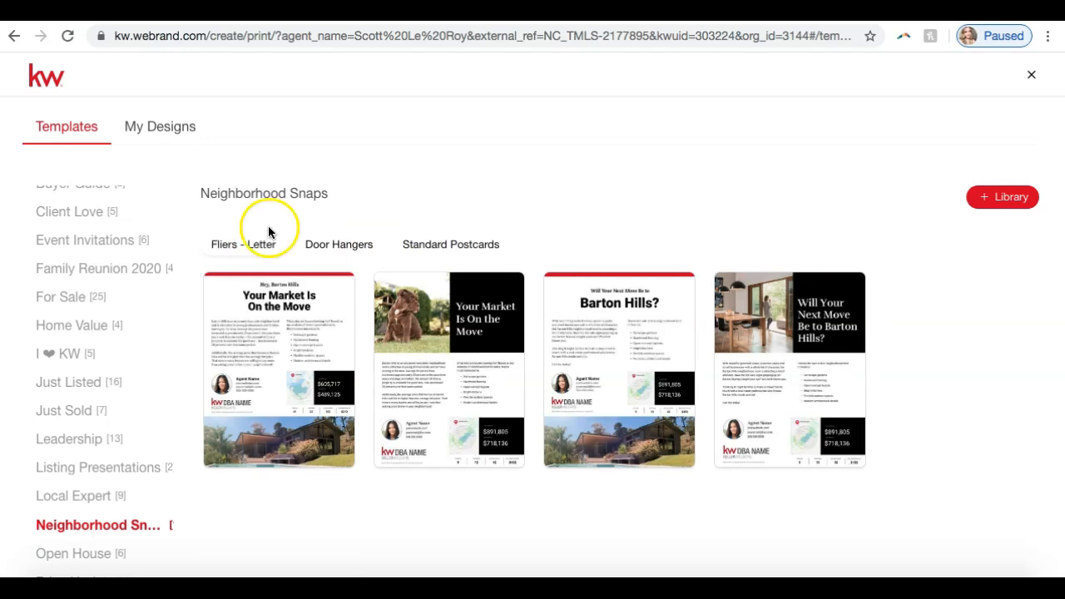
Step: Start a new letter flier from the NextMove-01_FL template and enlarge its view to 89%
mouse_move(762, 362)
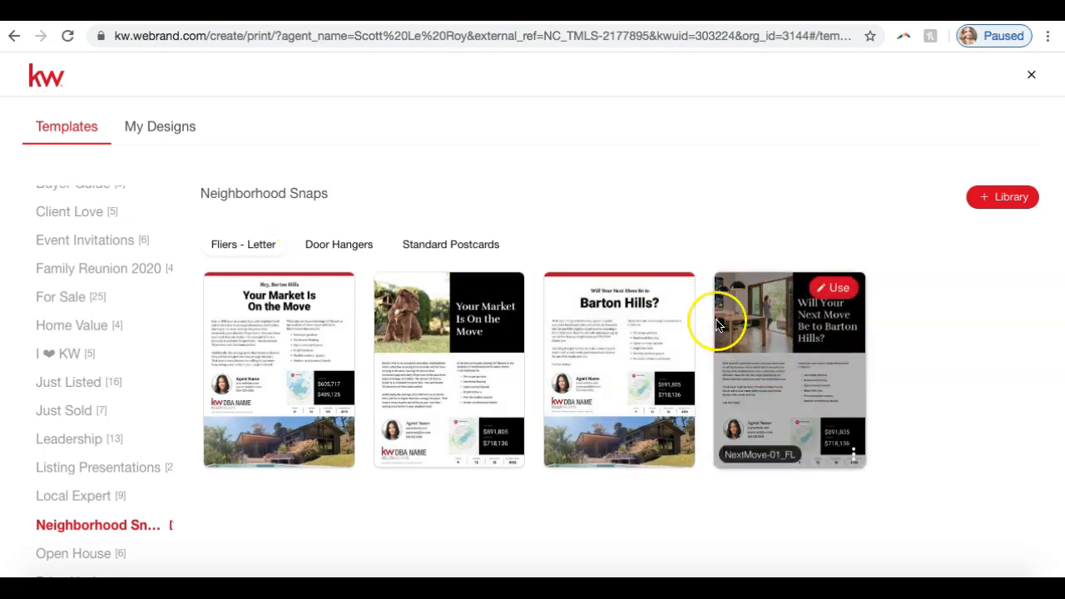
click(823, 289)
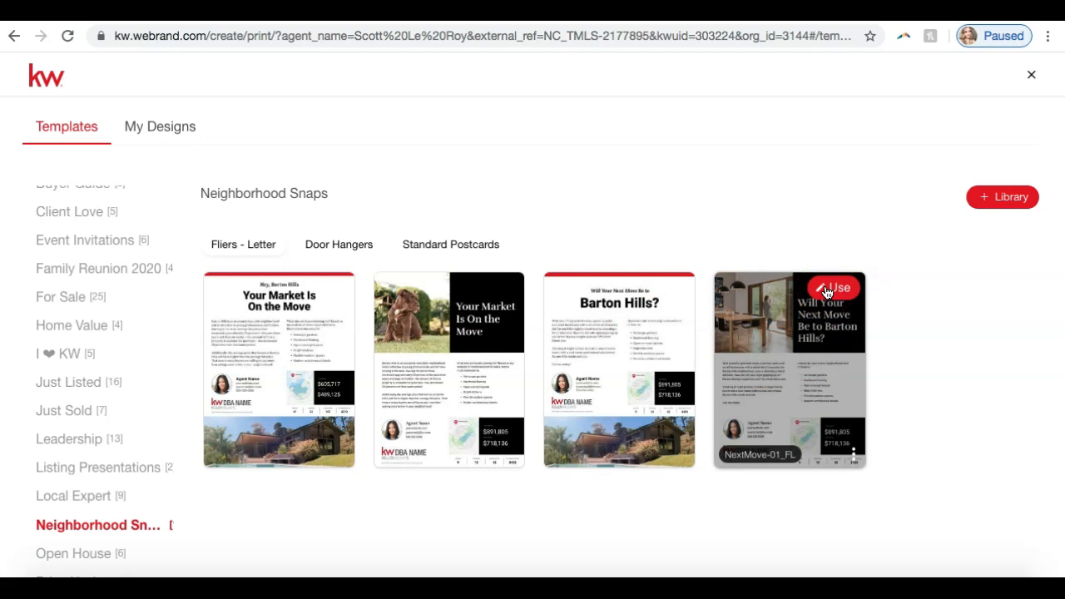
click(827, 291)
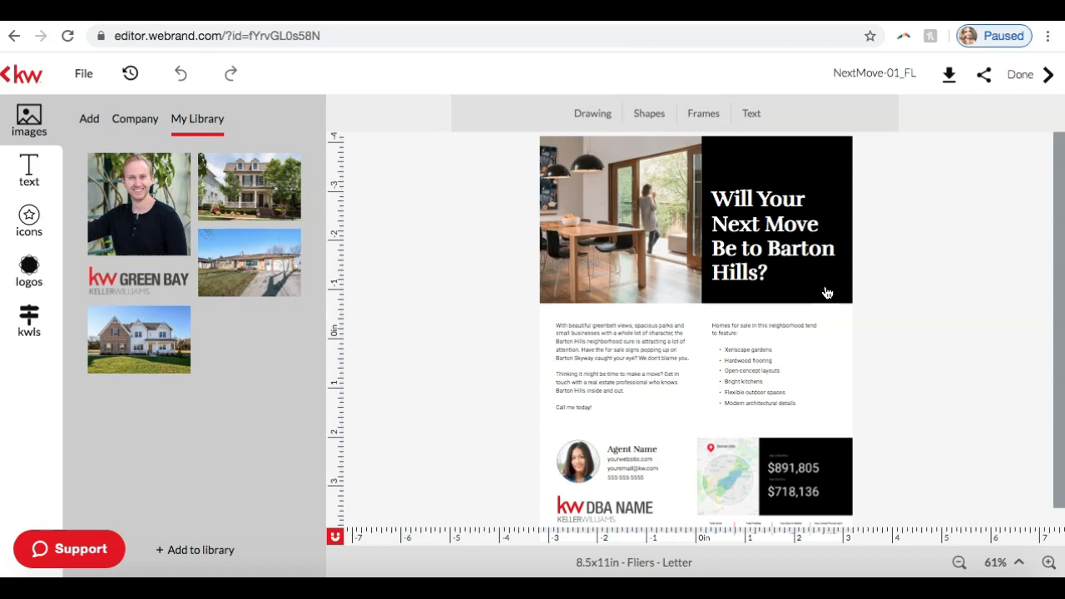
click(1051, 564)
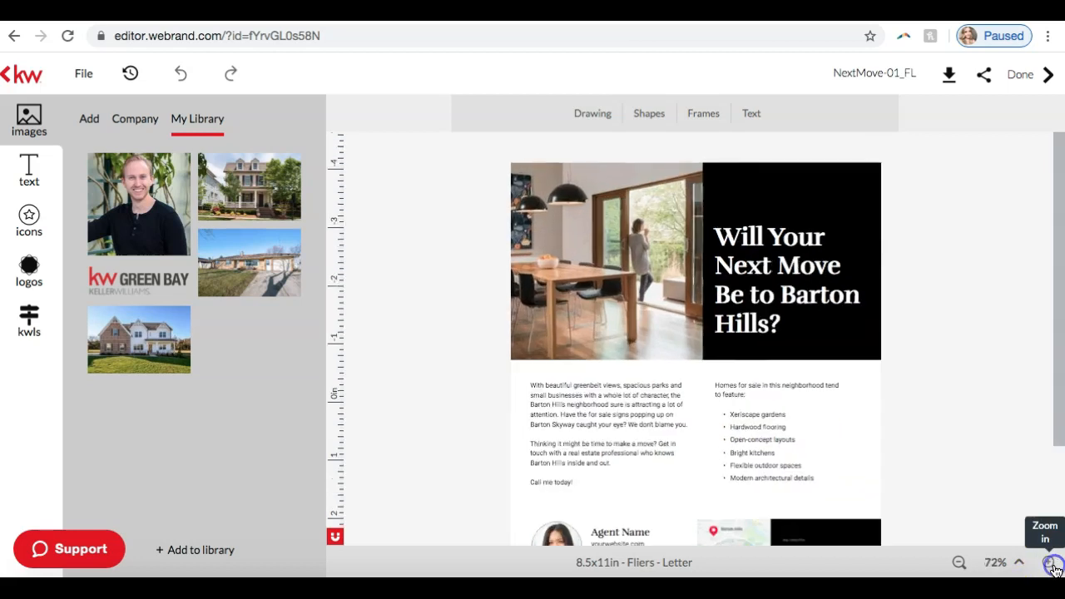
click(1050, 563)
click(1050, 562)
click(1050, 562)
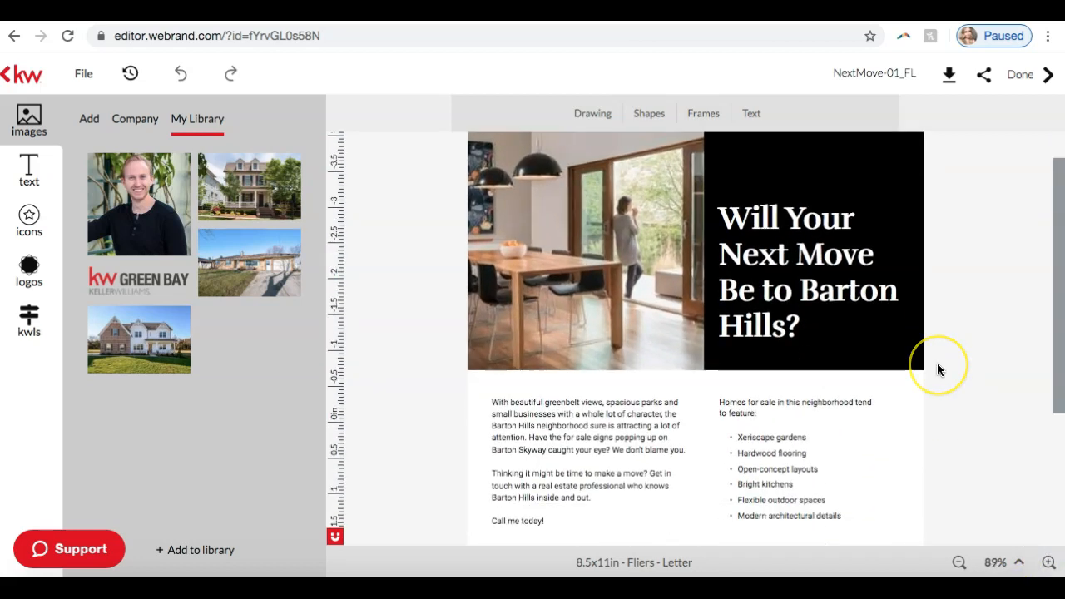
Step: Review the flier down to its bottom edge and select the Barton Hills neighborhood snapshot graphic, checking it at 100% zoom
scroll(938, 370, down, 2)
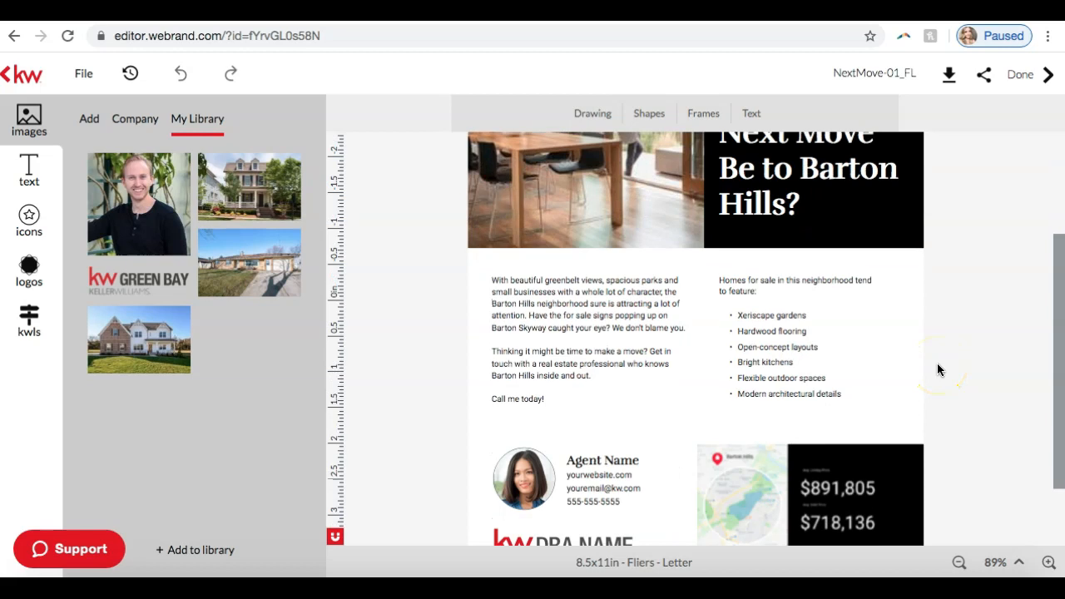
scroll(938, 369, down, 2)
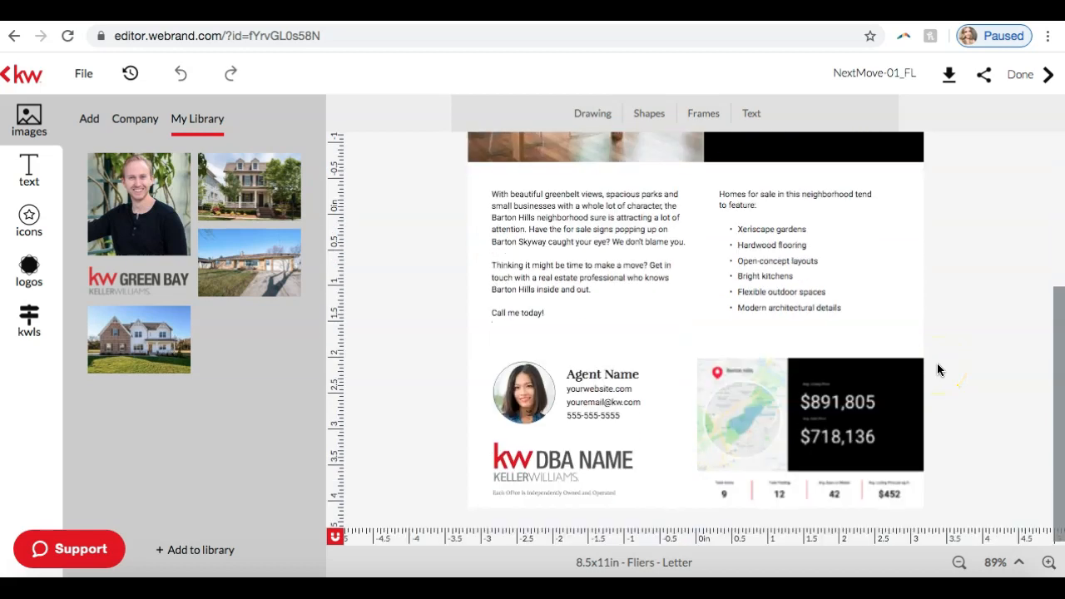
click(781, 413)
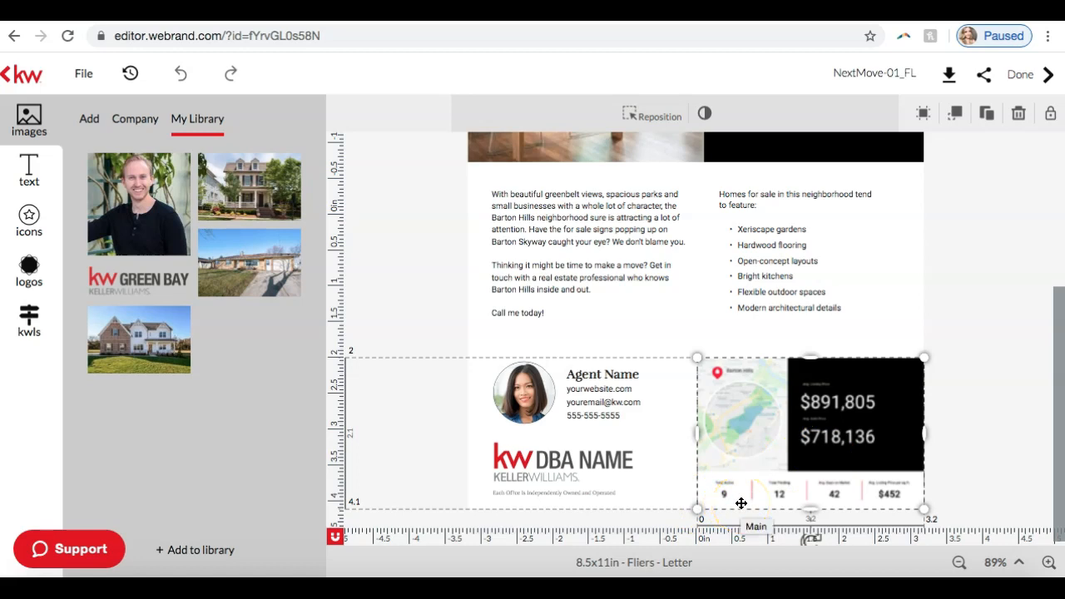
click(1049, 563)
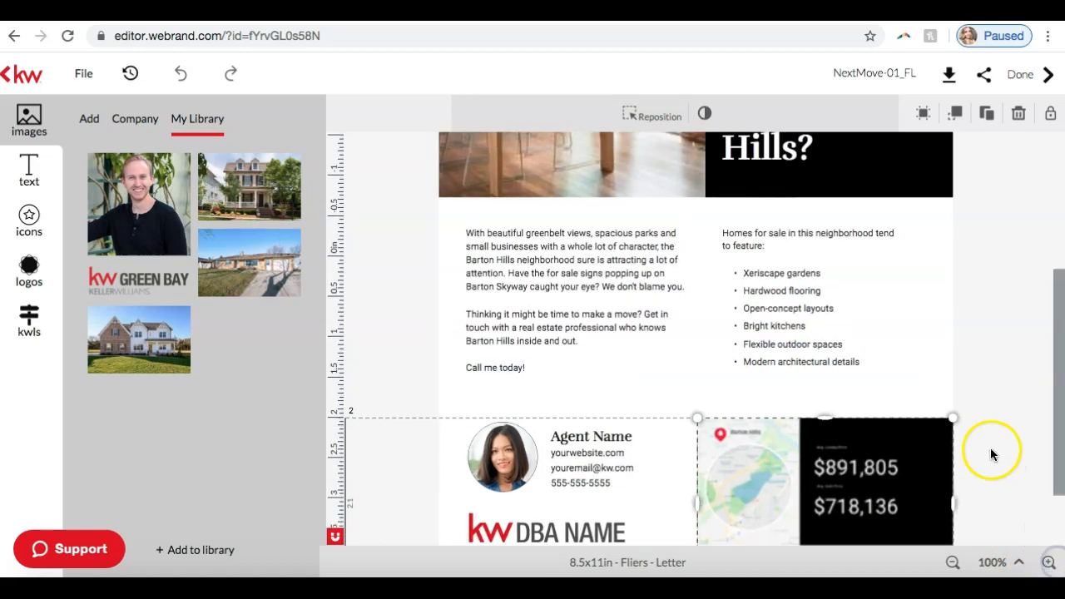
scroll(992, 453, down, 2)
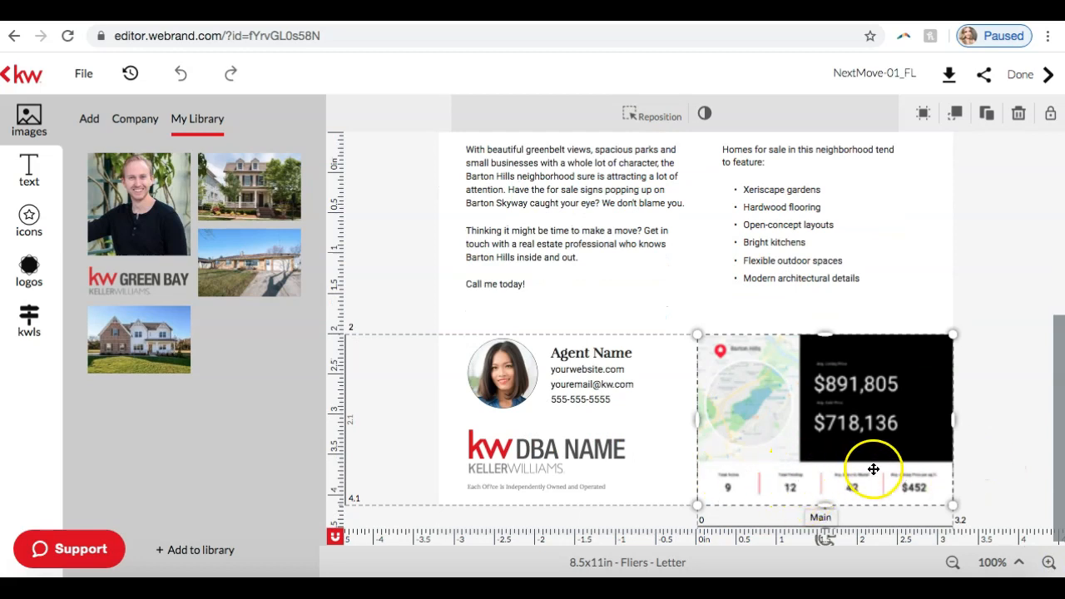
click(958, 563)
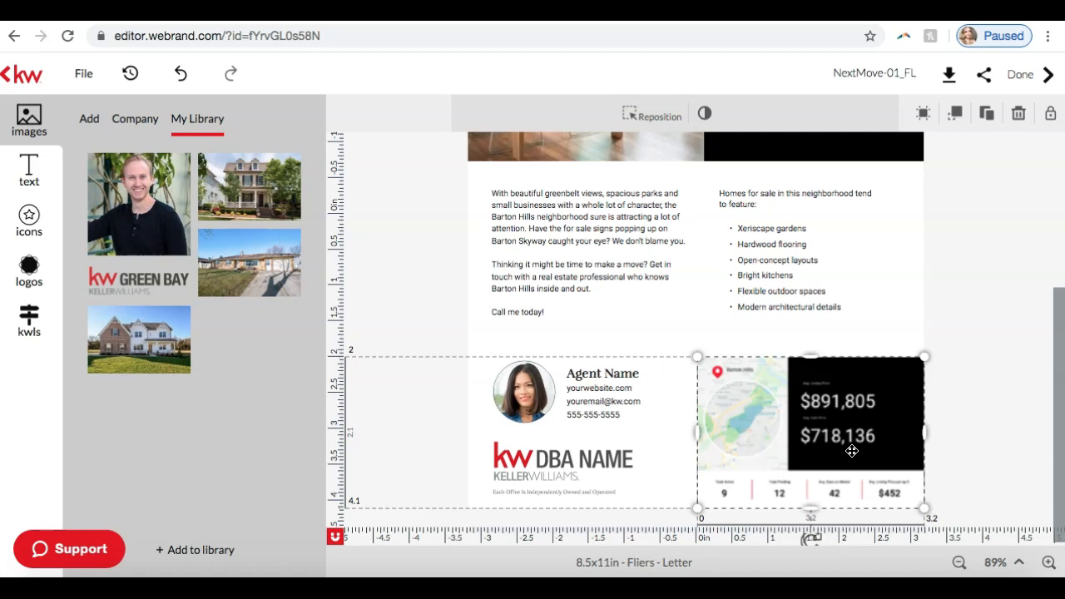
mouse_move(94, 347)
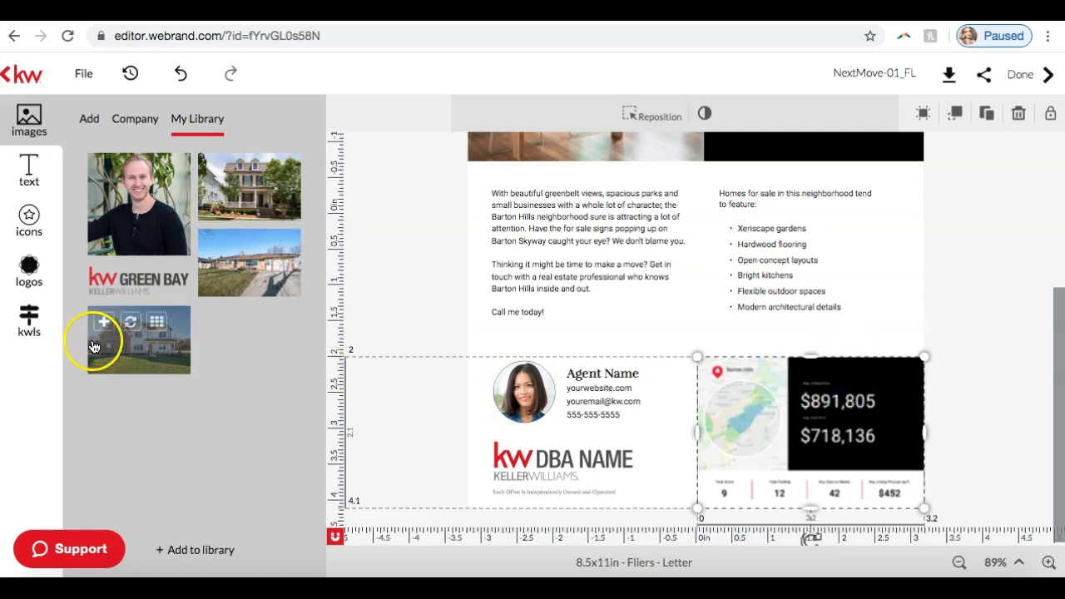
click(26, 316)
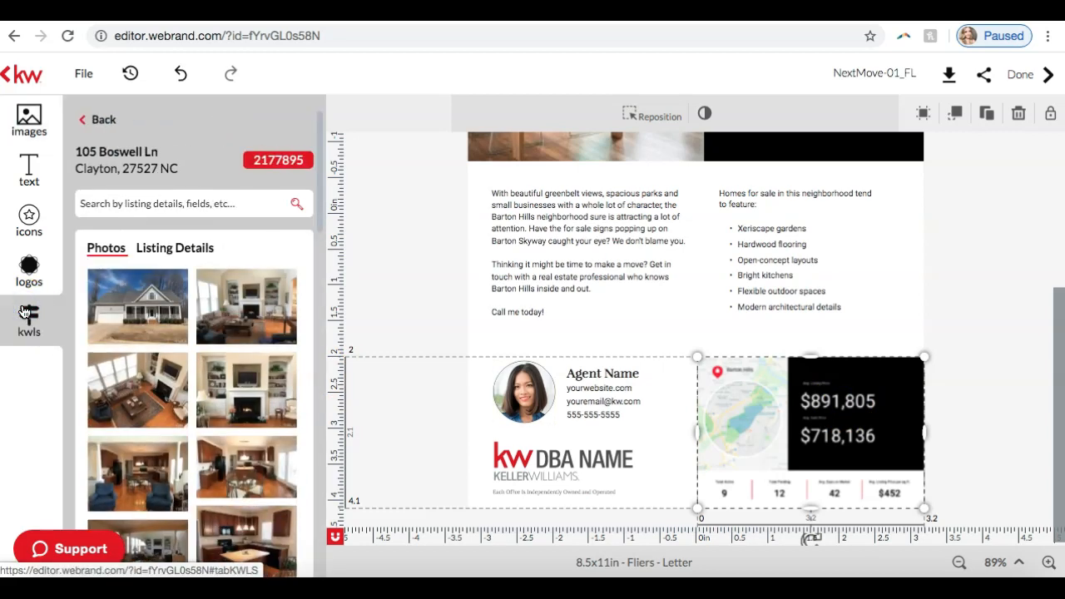
click(99, 121)
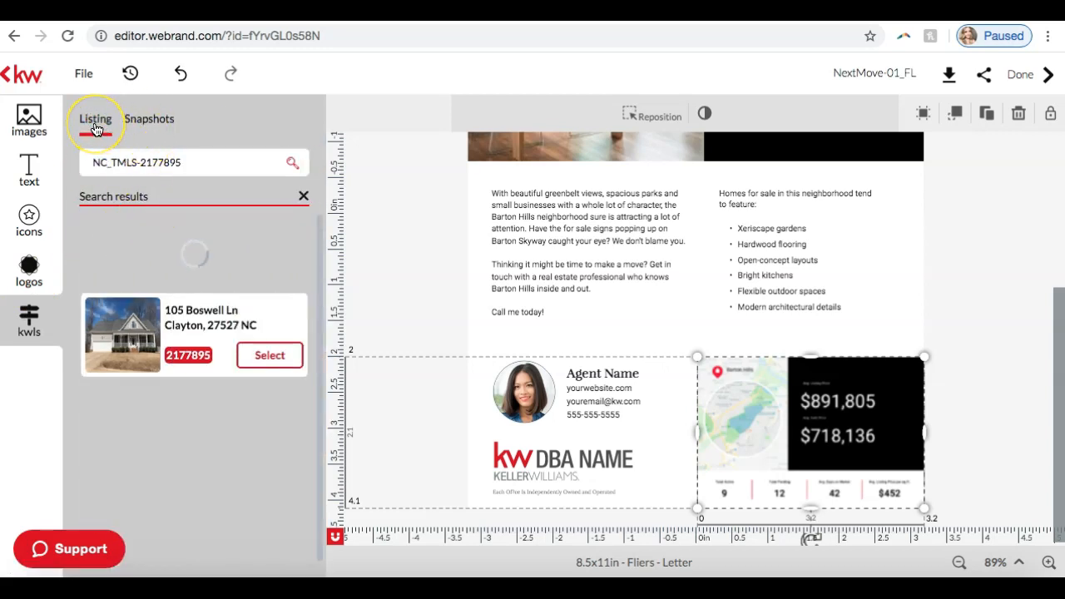
click(141, 124)
click(141, 124)
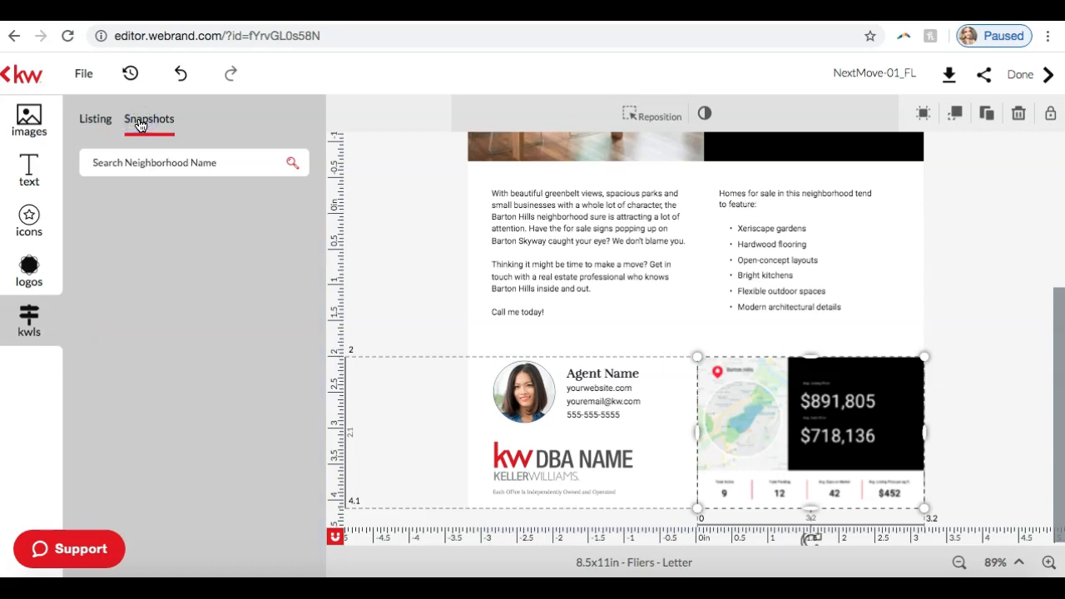
click(126, 162)
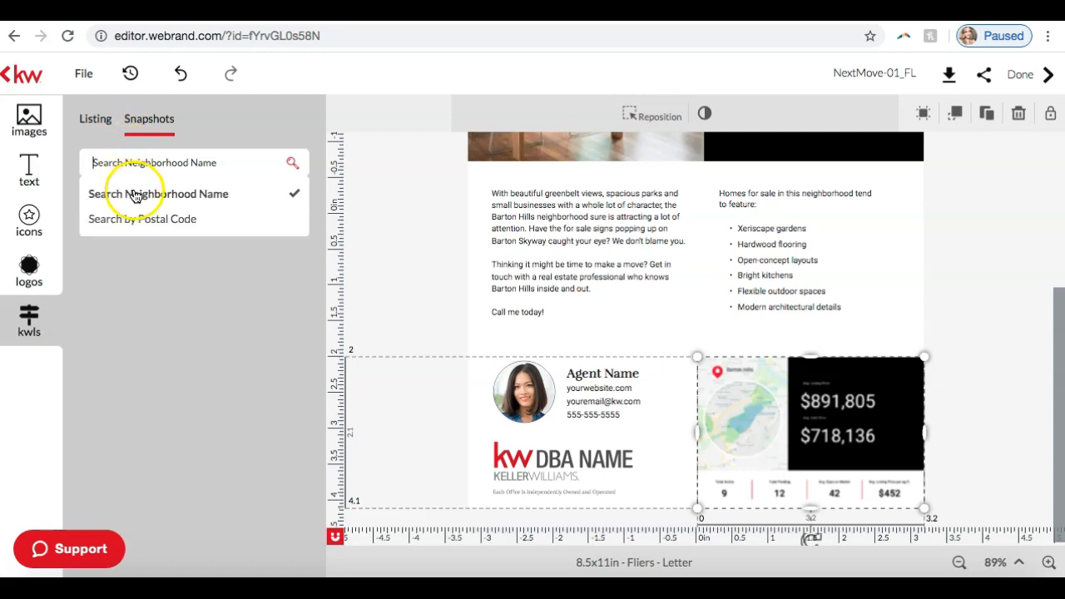
click(123, 162)
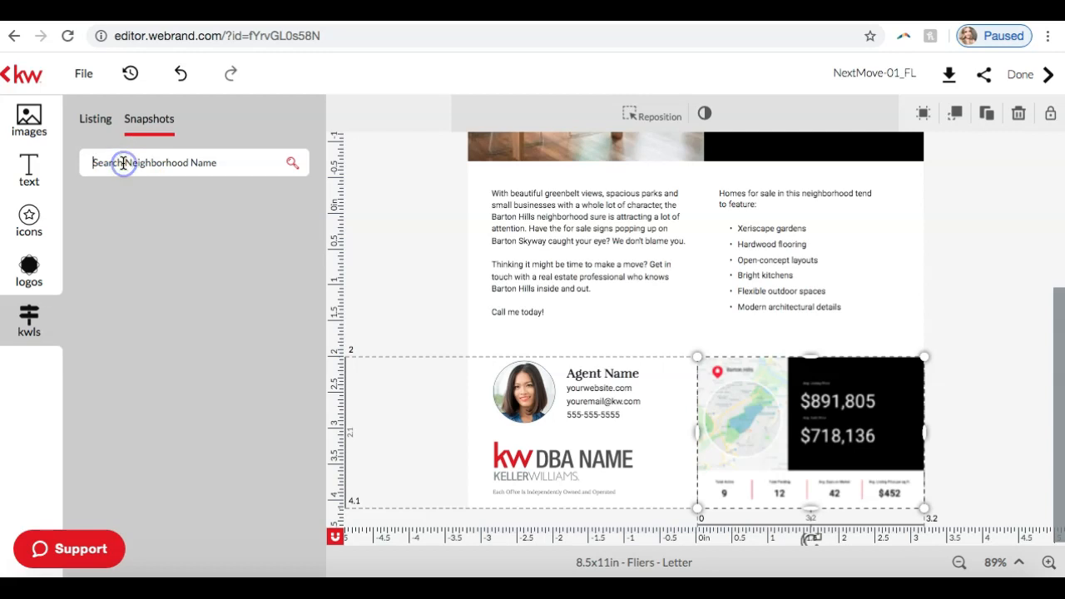
text(a)
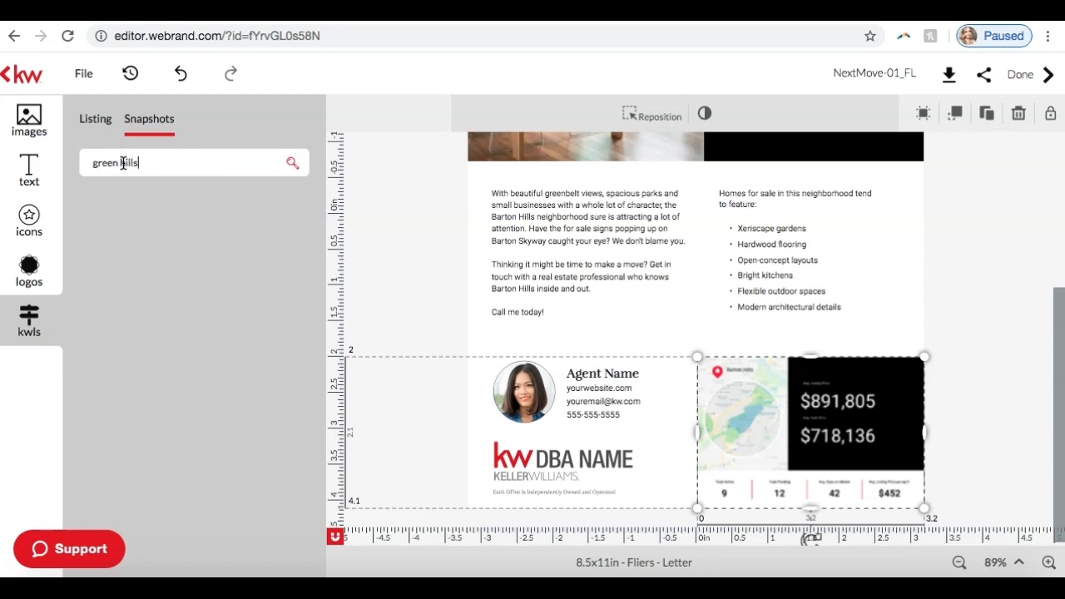
key(Return)
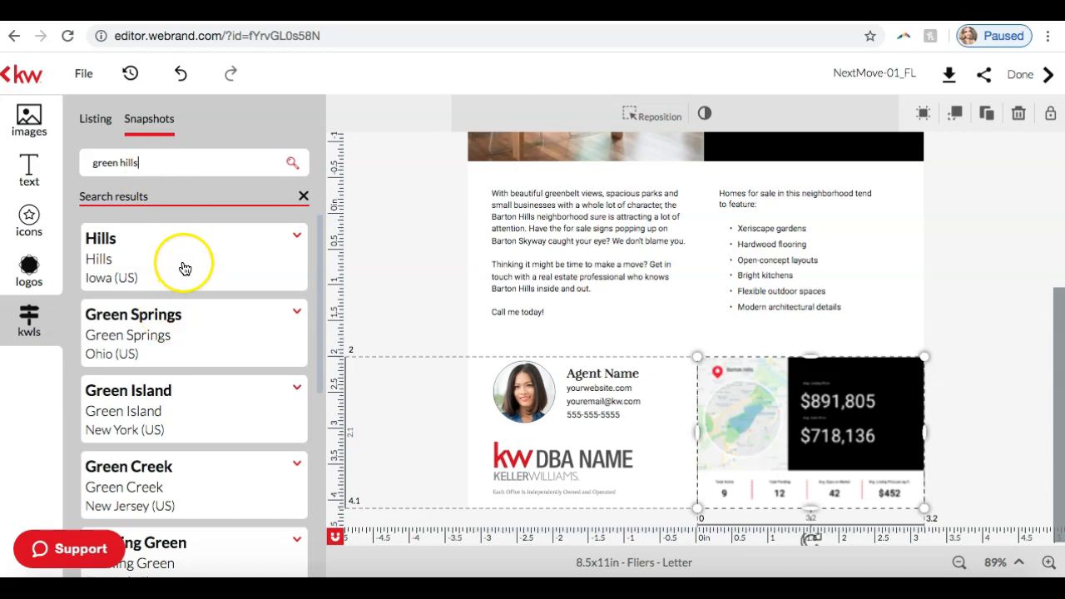
Step: Find Green Hills in Nashville, Tennessee among the search results and expand its snapshot designs
scroll(185, 269, down, 5)
scroll(185, 269, down, 6)
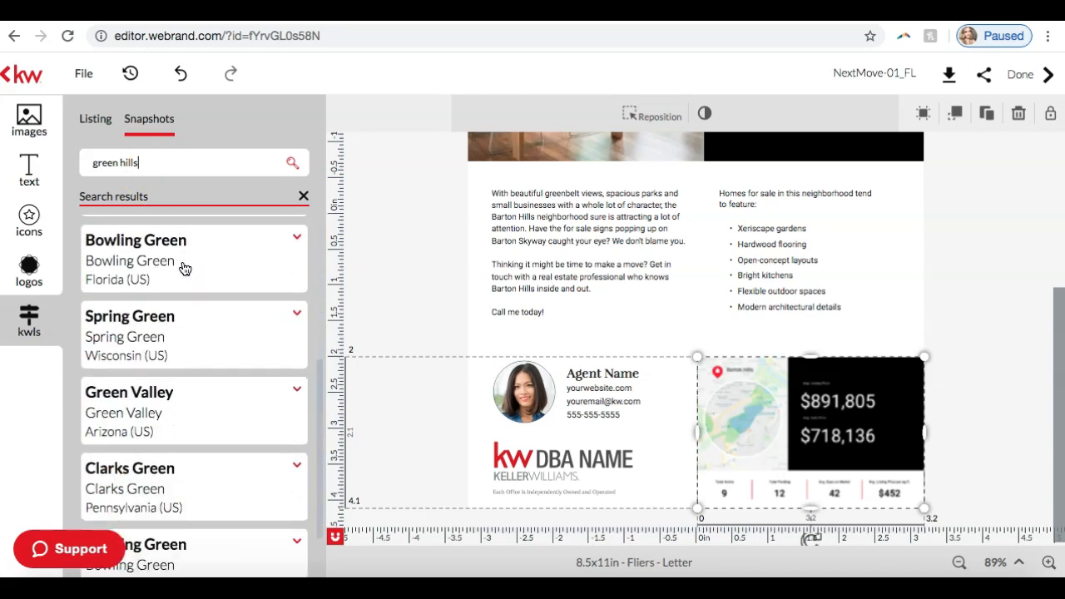
scroll(184, 269, down, 9)
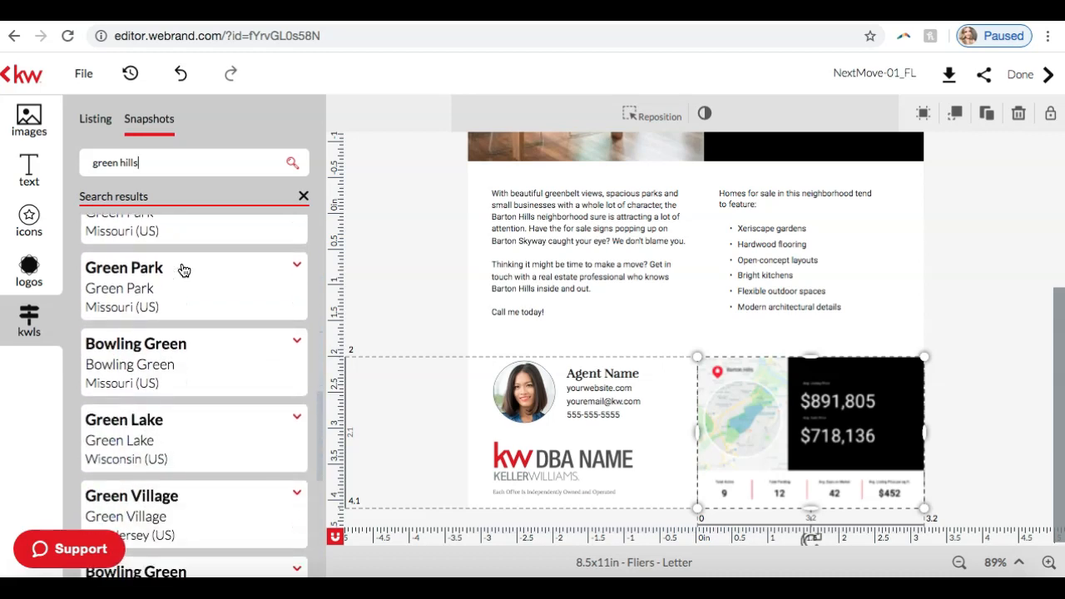
scroll(184, 269, down, 8)
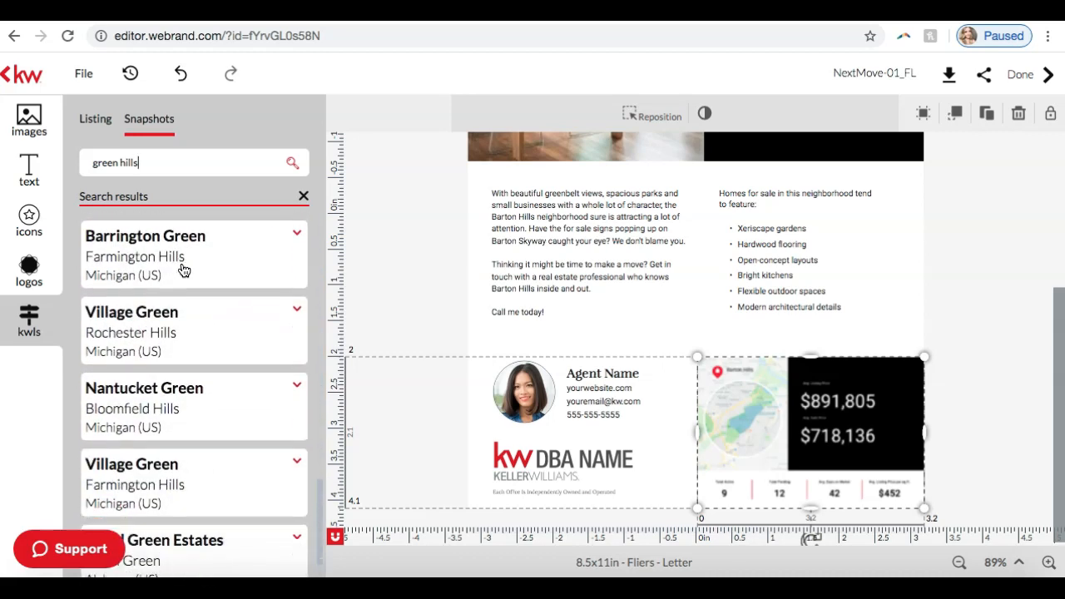
scroll(184, 269, down, 8)
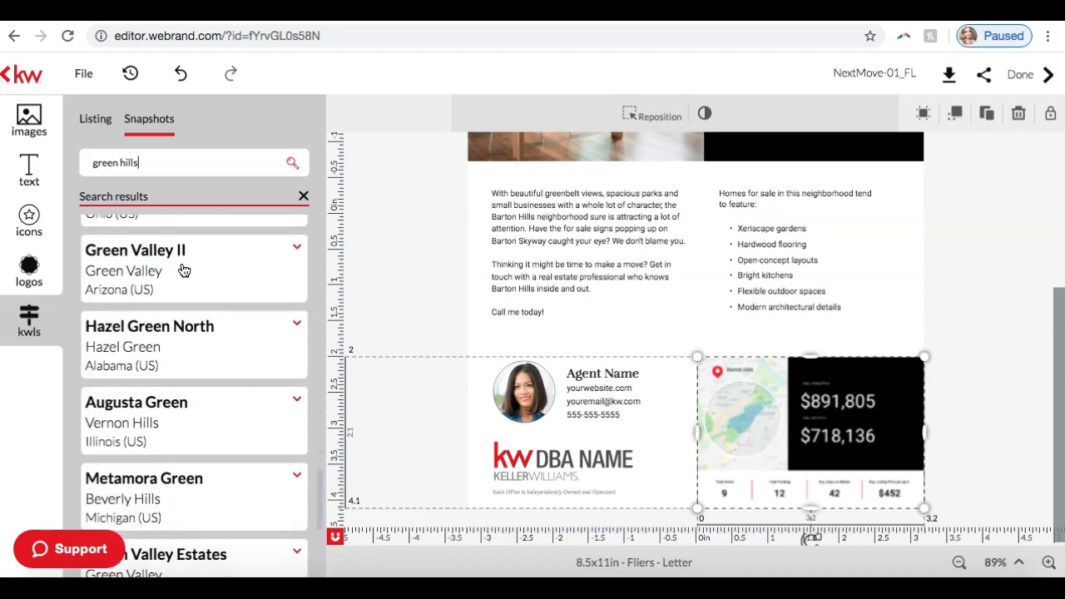
scroll(184, 269, down, 12)
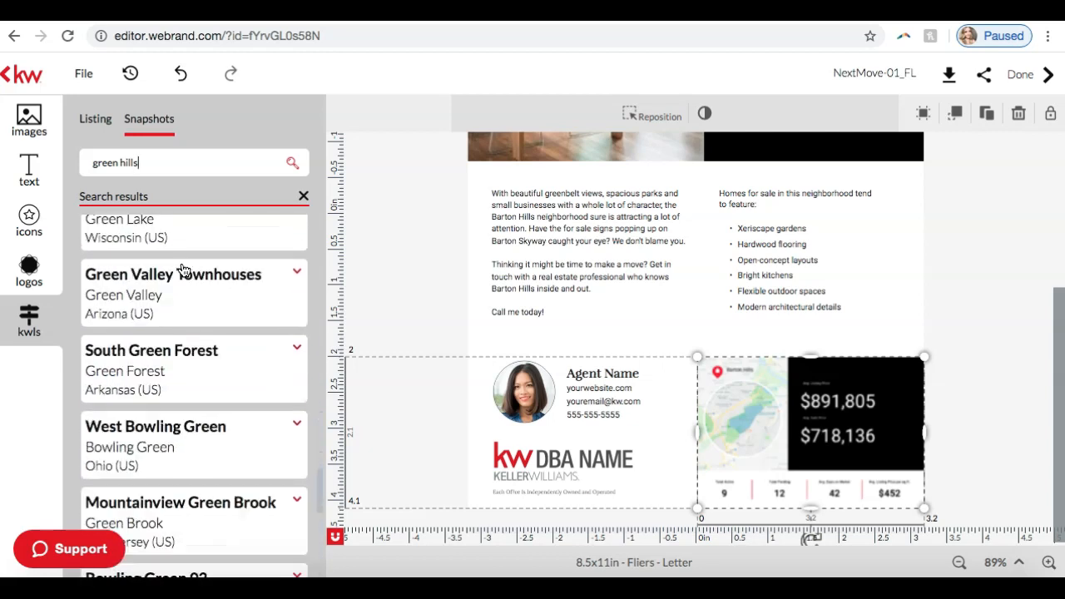
scroll(184, 270, down, 6)
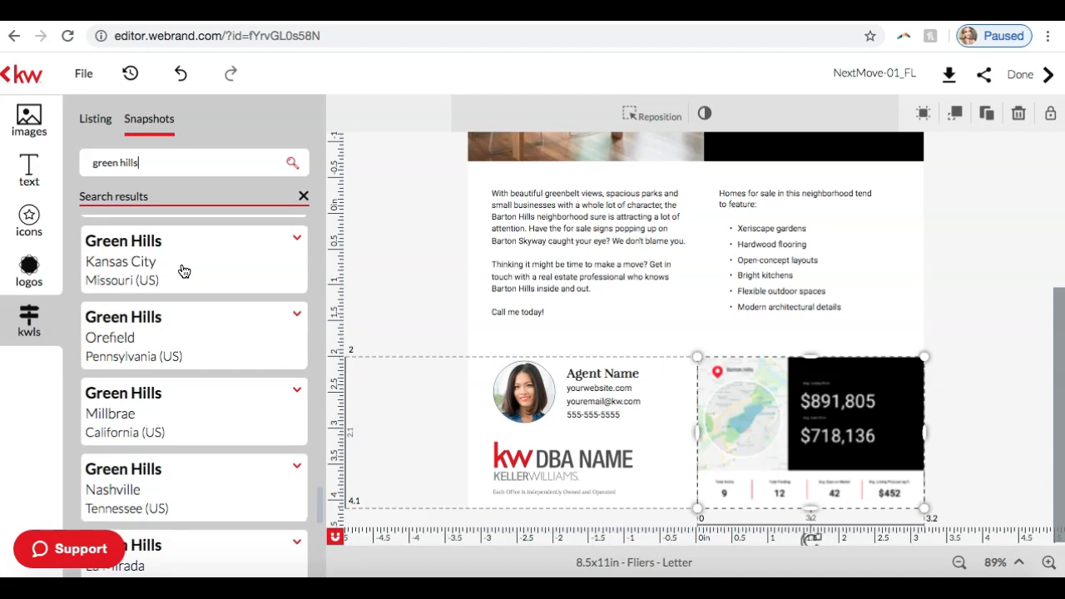
scroll(184, 271, down, 1)
click(159, 438)
scroll(154, 443, down, 2)
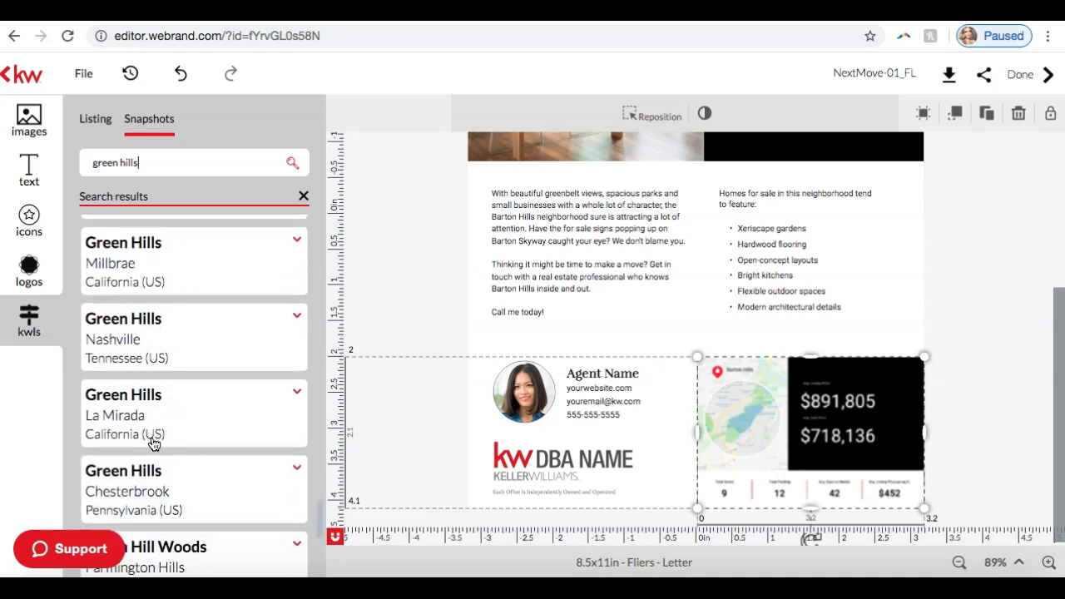
click(297, 317)
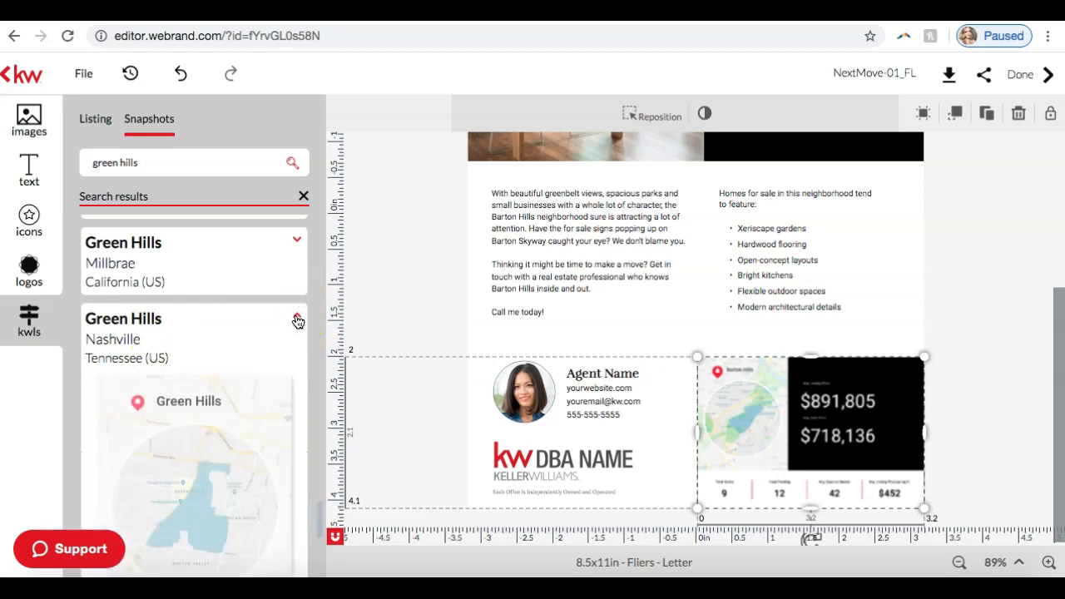
Step: Compare the Nashville Green Hills snapshot designs and replace the flier's Barton Hills graphic with the horizontal map-and-statistics version
scroll(297, 322, down, 5)
scroll(298, 322, down, 3)
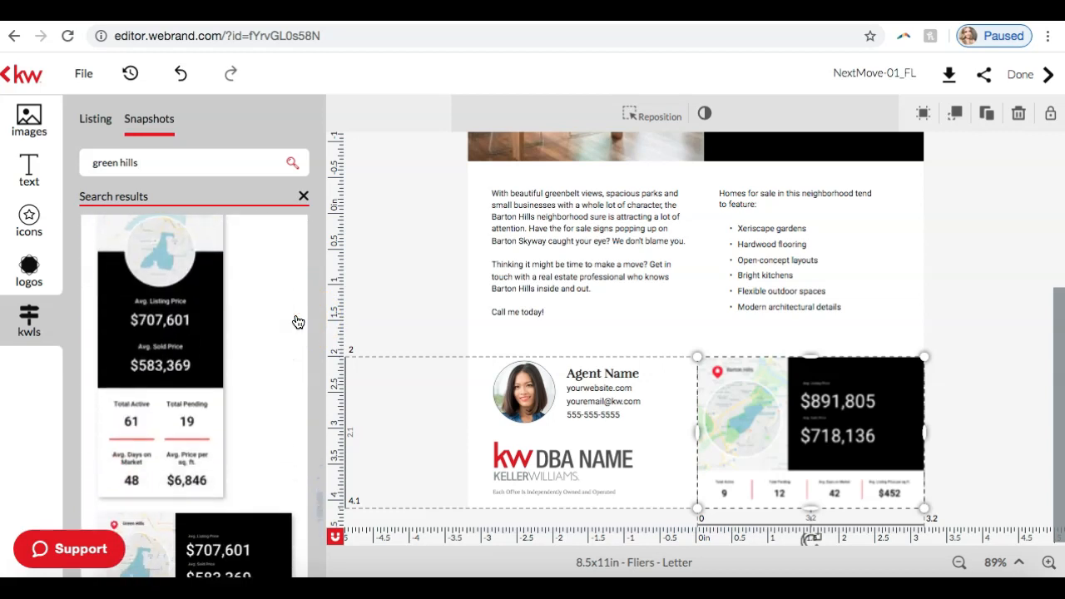
scroll(297, 322, up, 5)
mouse_move(193, 364)
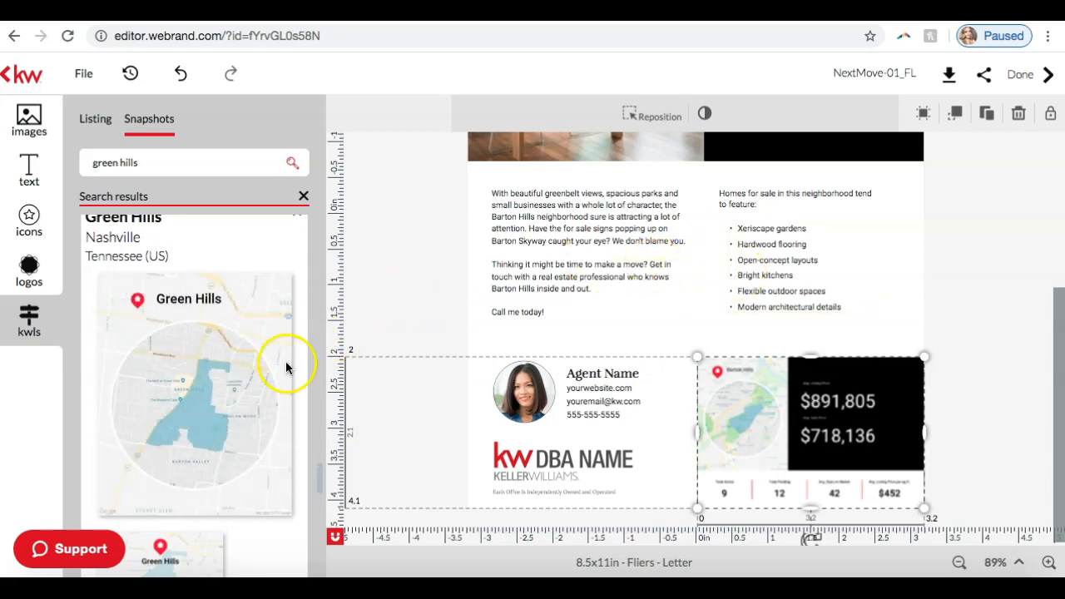
scroll(250, 379, down, 3)
scroll(159, 406, down, 2)
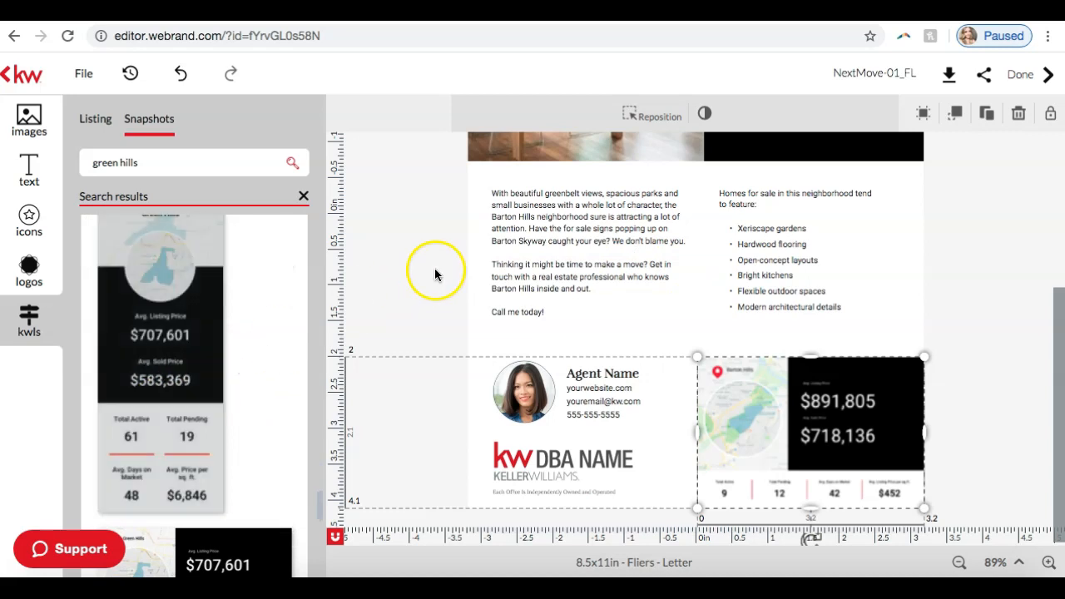
scroll(204, 356, down, 3)
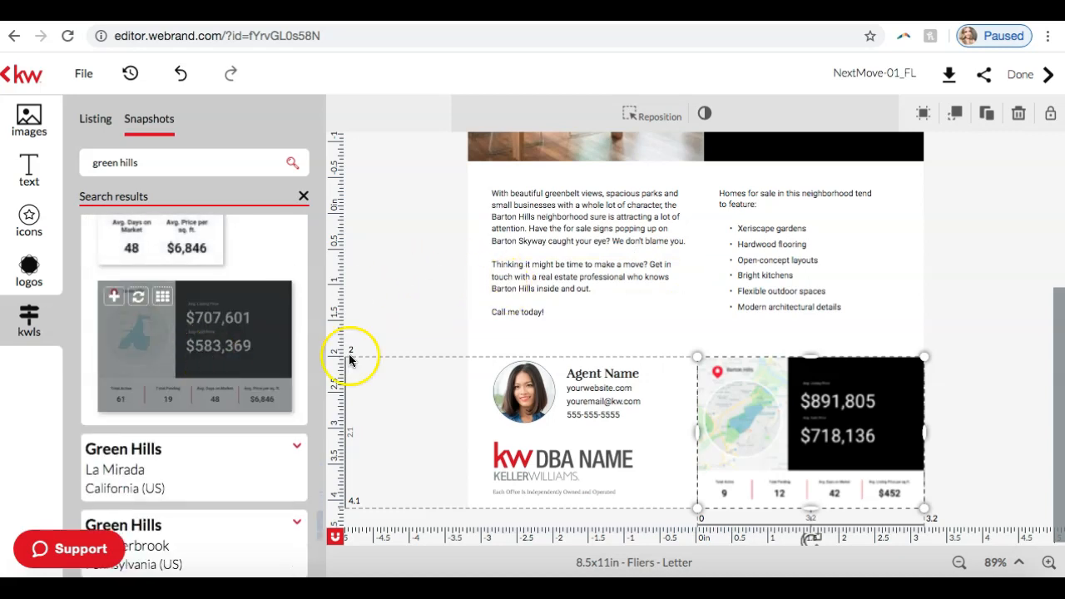
mouse_move(145, 348)
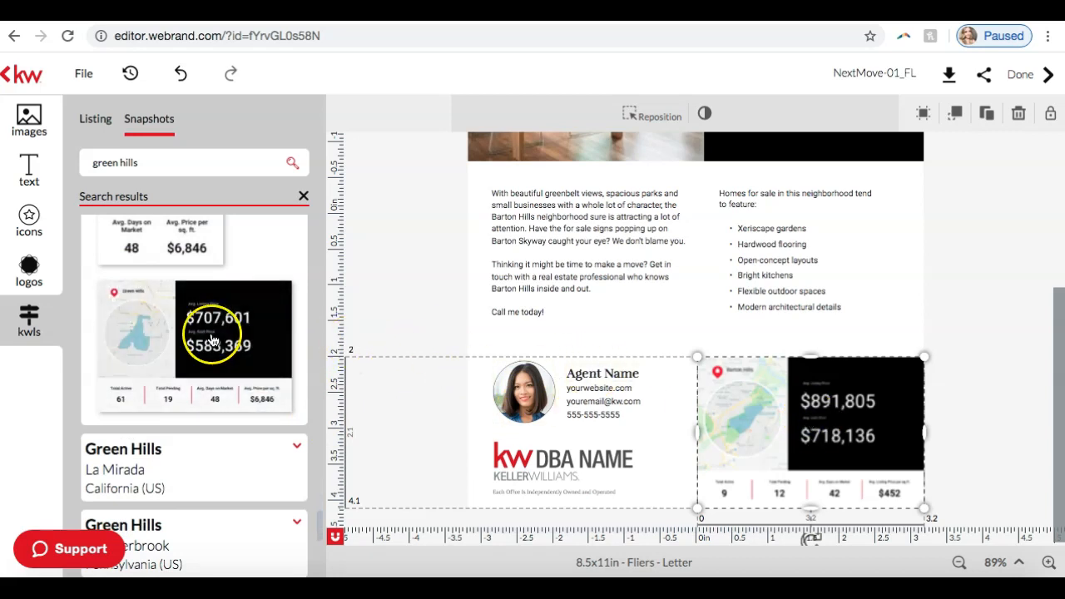
mouse_move(213, 341)
click(137, 297)
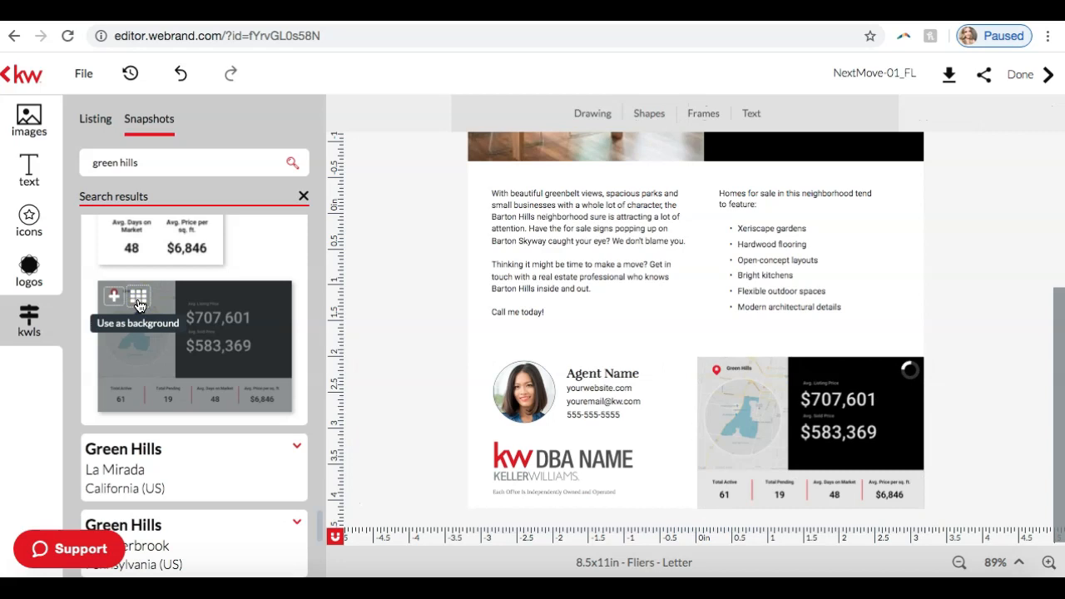
Step: Enlarge the flier to 151% and examine the new Green Hills snapshot's map and market figures
click(1047, 565)
click(1051, 564)
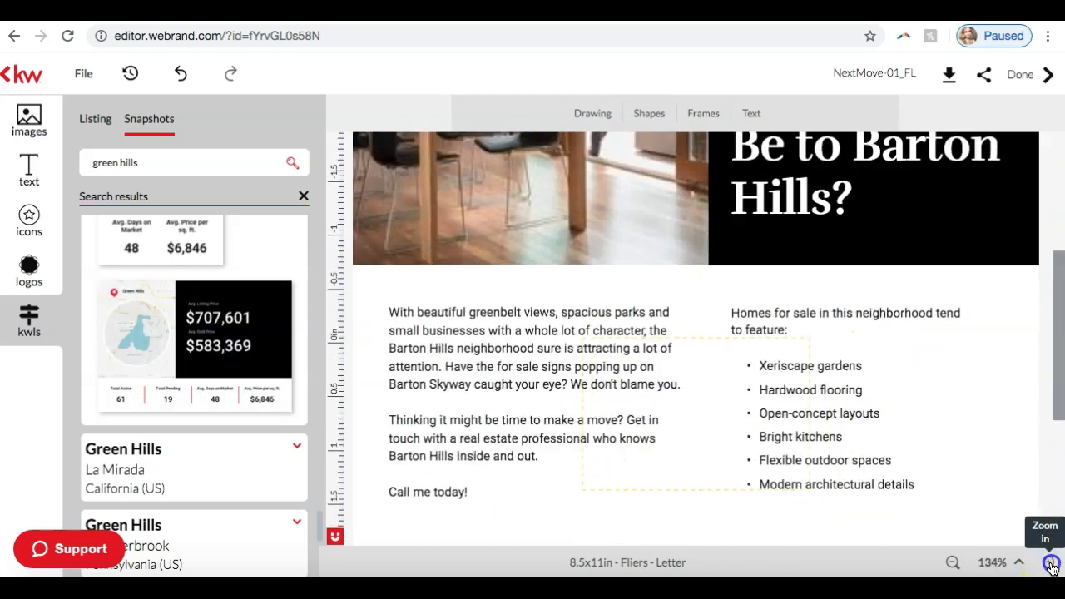
click(1050, 564)
scroll(979, 404, down, 5)
scroll(981, 403, right, 4)
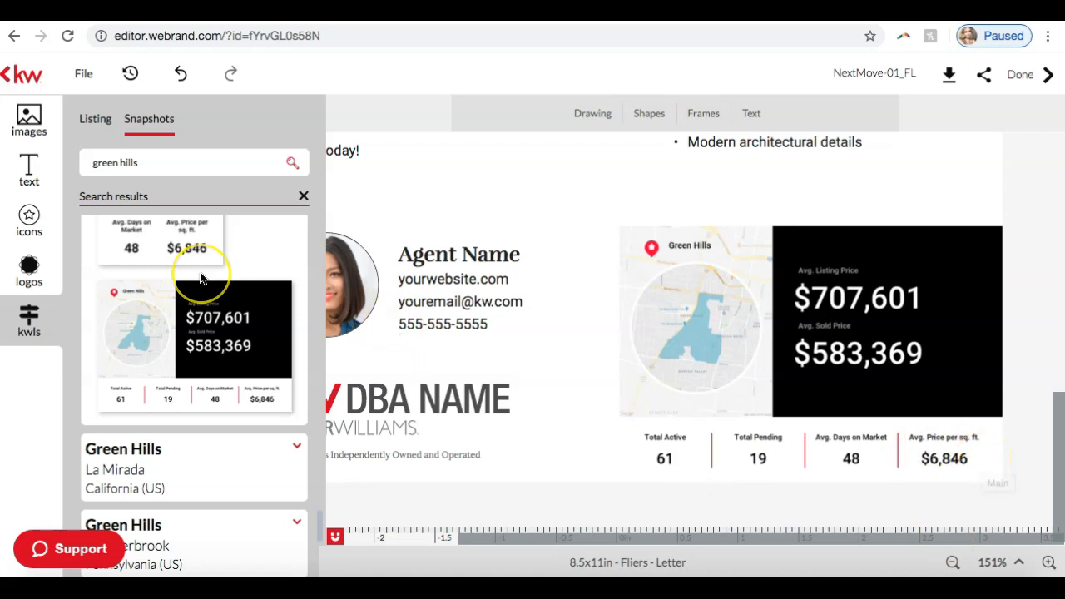
Step: Expand the Green Hills result for Orefield, Pennsylvania, collapse it again and return to the Nashville snapshots
scroll(200, 278, up, 9)
scroll(199, 277, up, 5)
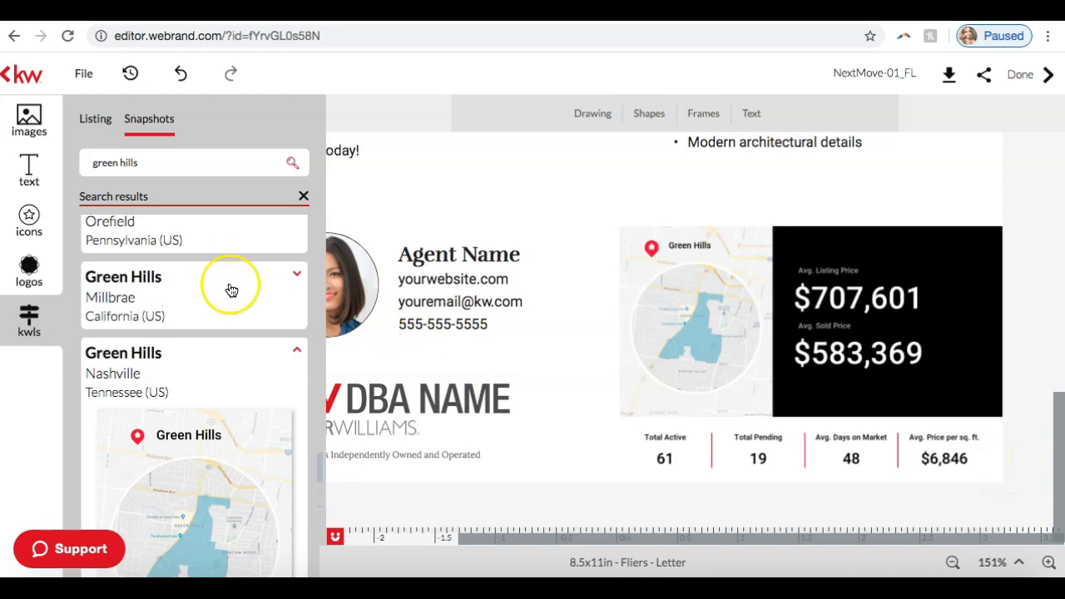
scroll(229, 287, down, 2)
click(231, 289)
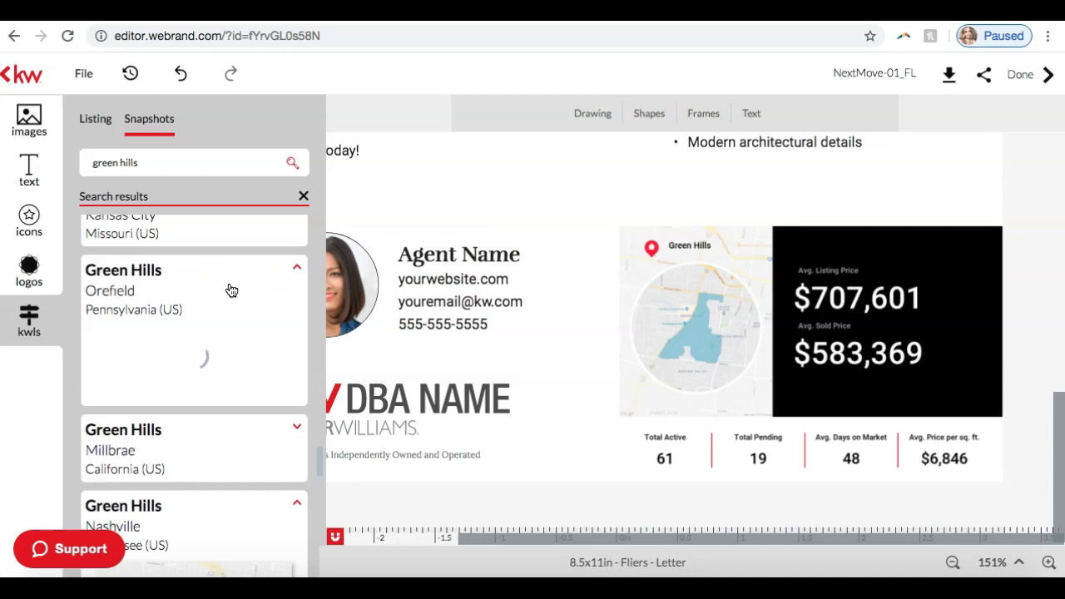
click(231, 290)
click(295, 270)
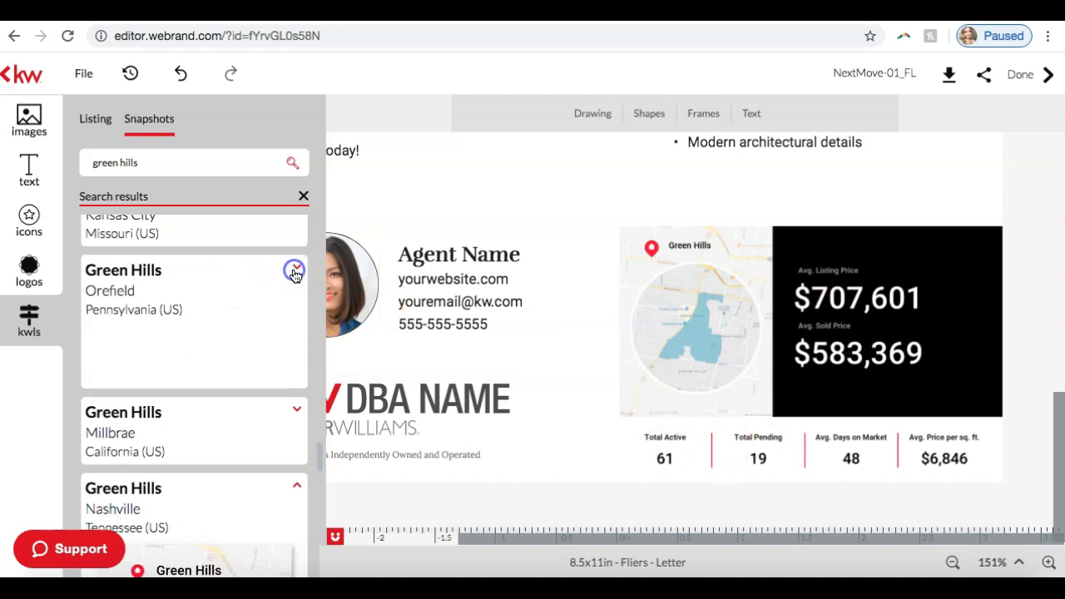
scroll(206, 308, down, 3)
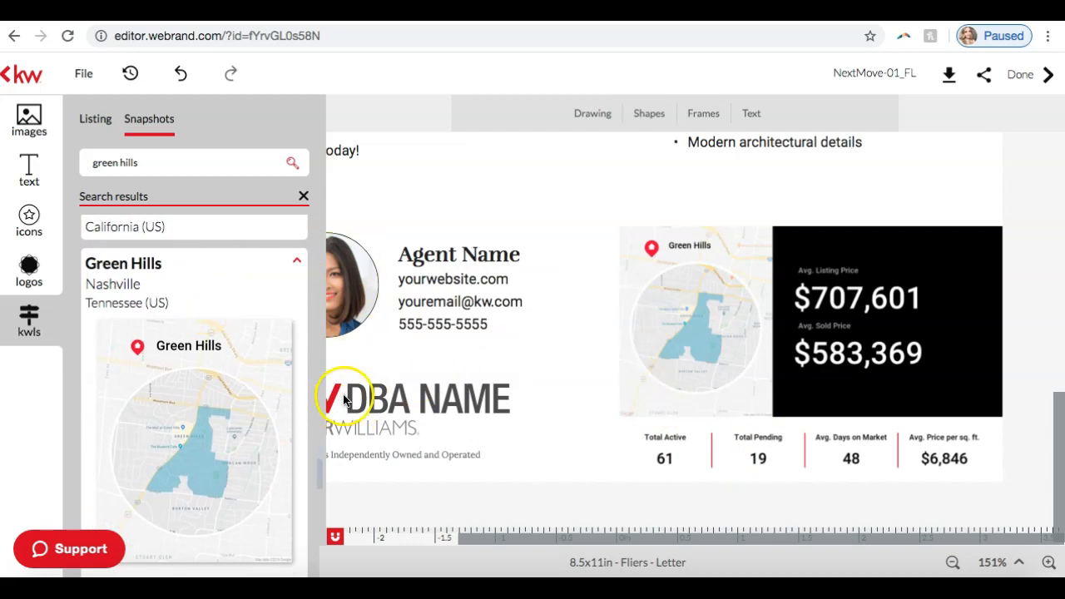
Step: Reduce the flier view to 106% to see the Green Hills snapshot beside the agent details
click(953, 563)
click(953, 563)
click(952, 564)
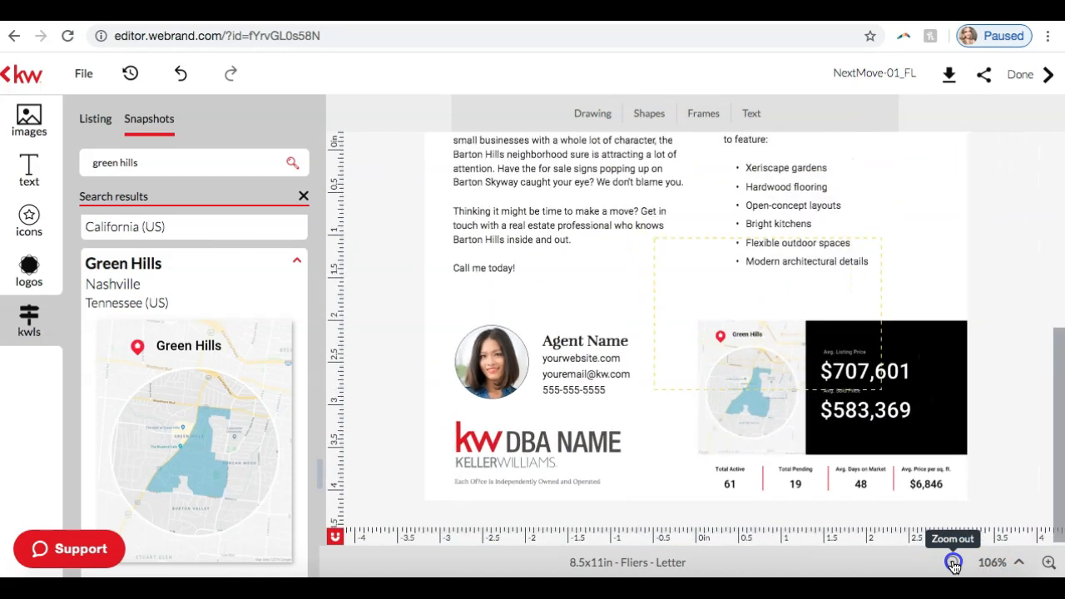
Step: Change the flier's headline to "Will Your Next Move Be to Green Hills?" and deselect it
click(953, 564)
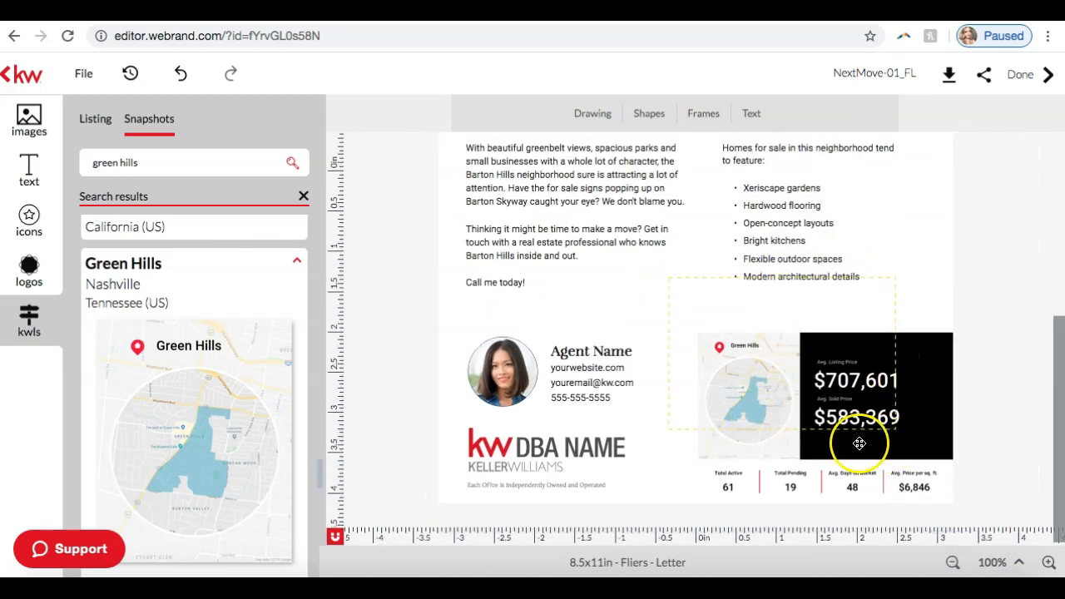
scroll(860, 442, up, 5)
scroll(862, 444, down, 1)
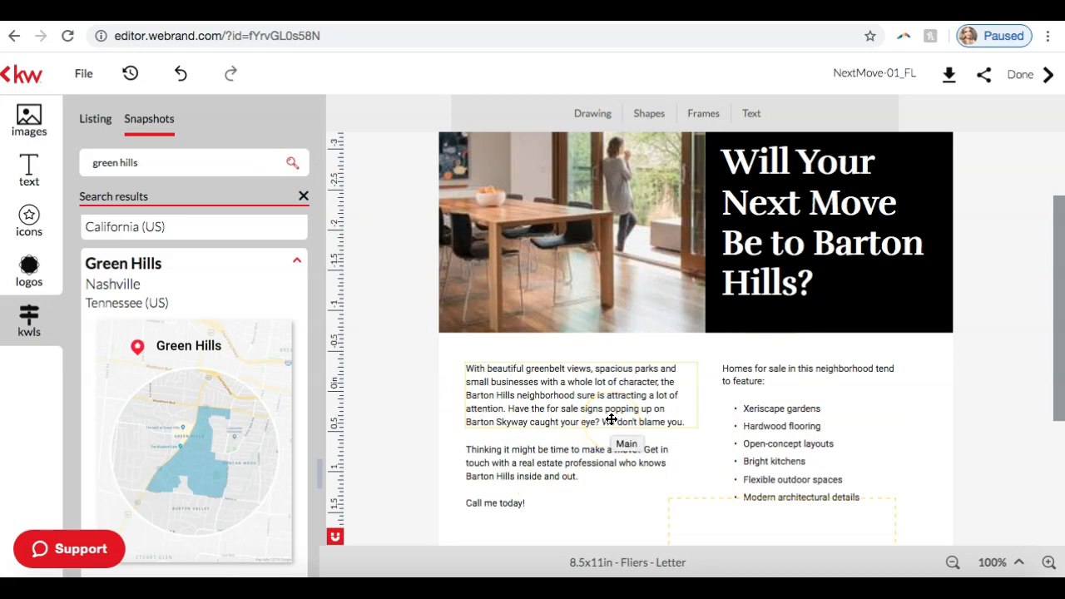
click(825, 210)
click(797, 283)
key(BackSpace)
key(BackSpace)
key(BackSpace)
key(BackSpace)
key(BackSpace)
key(BackSpace)
key(BackSpace)
key(BackSpace)
key(BackSpace)
key(BackSpace)
key(BackSpace)
key(BackSpace)
text(Green Hills)
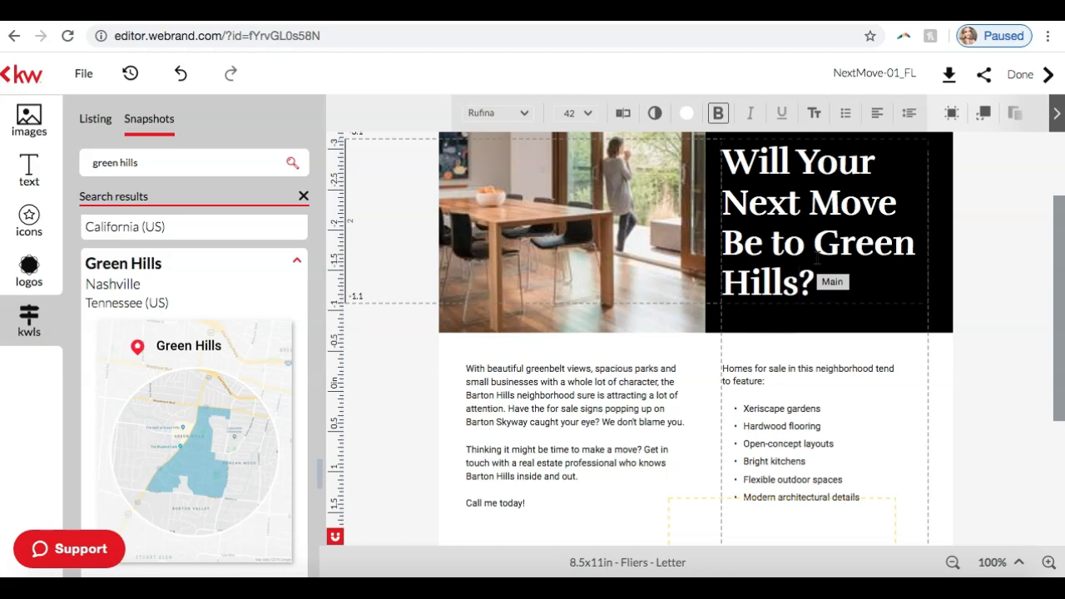
click(988, 292)
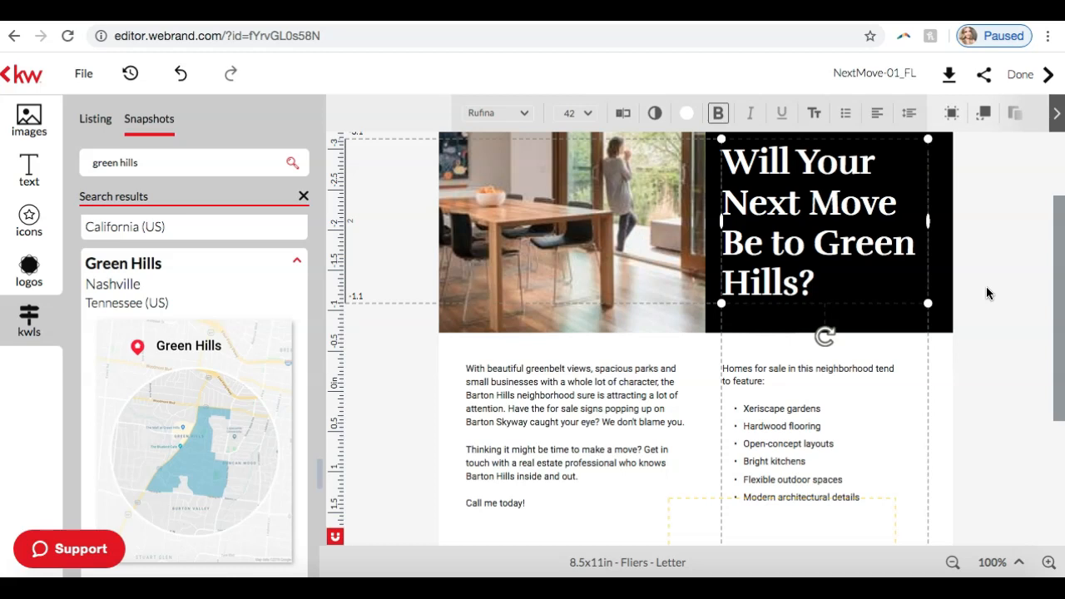
click(1008, 318)
scroll(1008, 319, up, 3)
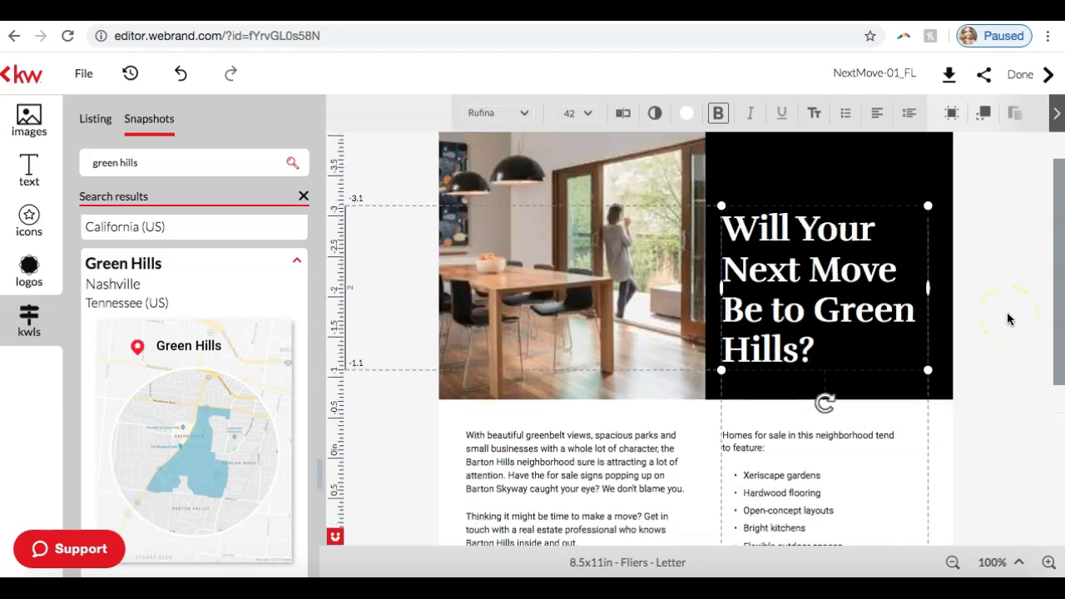
scroll(1008, 319, down, 4)
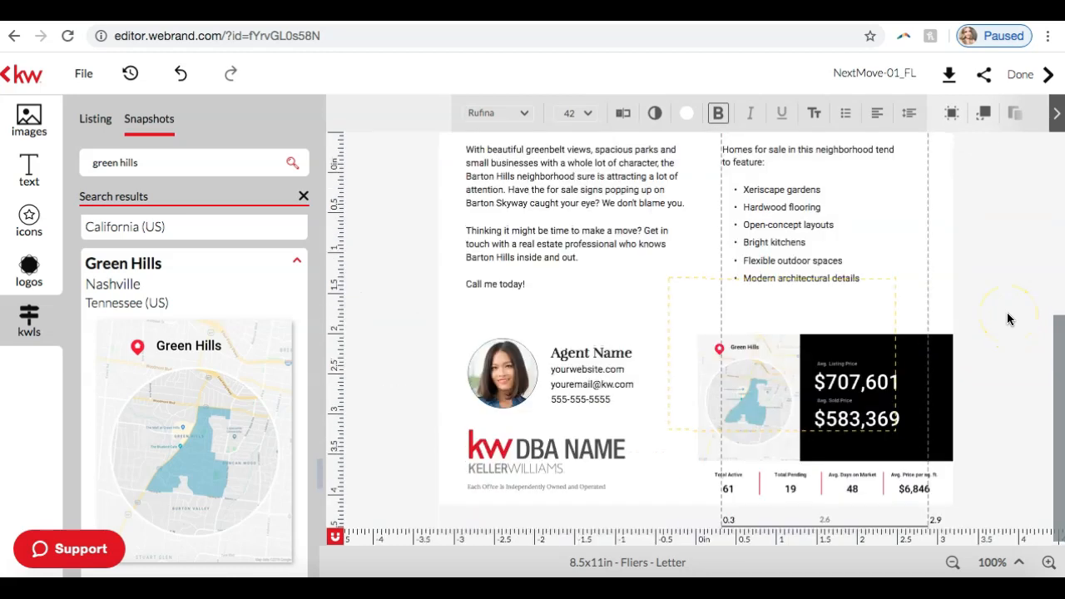
scroll(1007, 319, up, 4)
scroll(1007, 319, down, 2)
click(1007, 317)
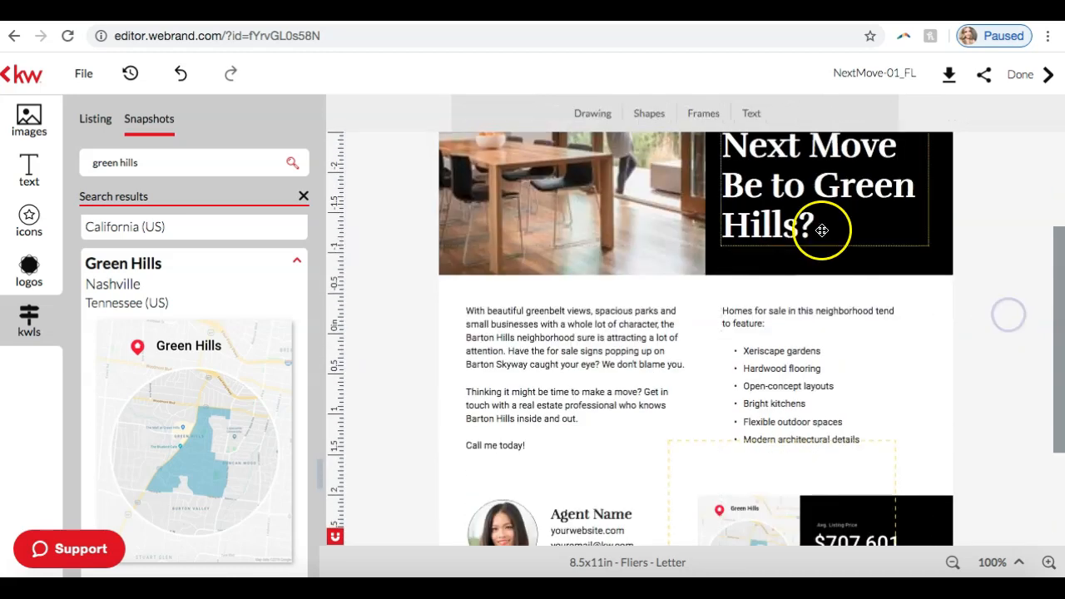
Step: Replace the flier's dining-room photo with the KW Stock Images picture of a man and two children baking in a kitchen
scroll(821, 231, up, 5)
click(593, 326)
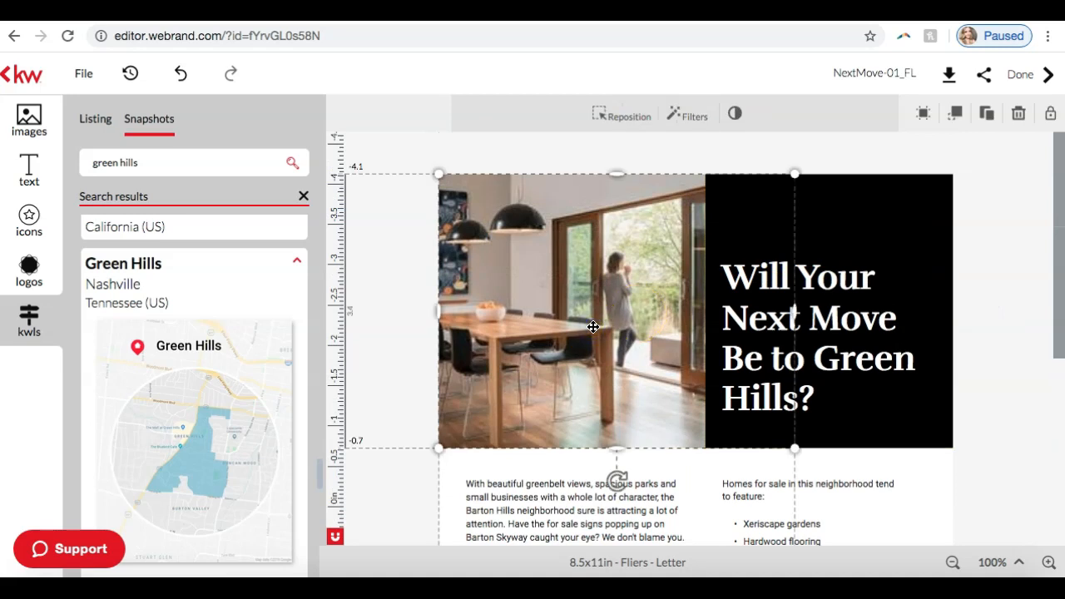
click(29, 121)
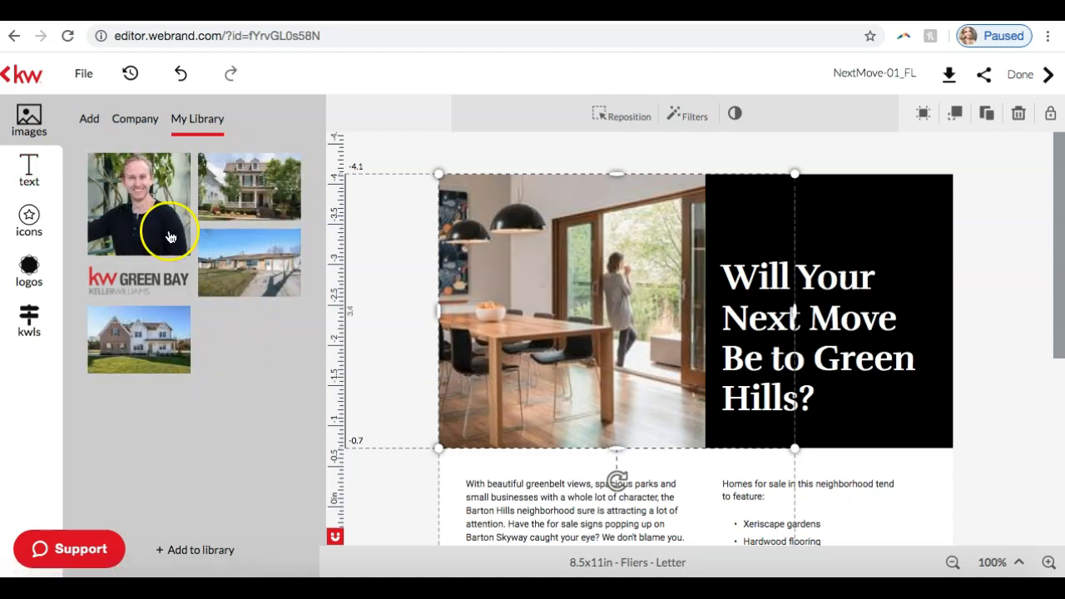
click(121, 121)
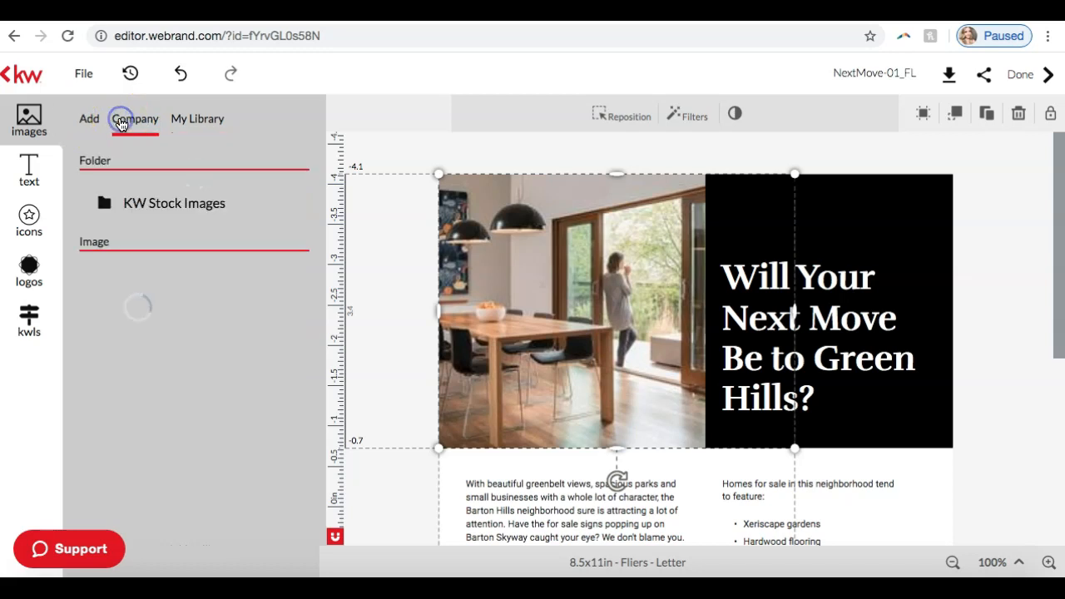
click(130, 122)
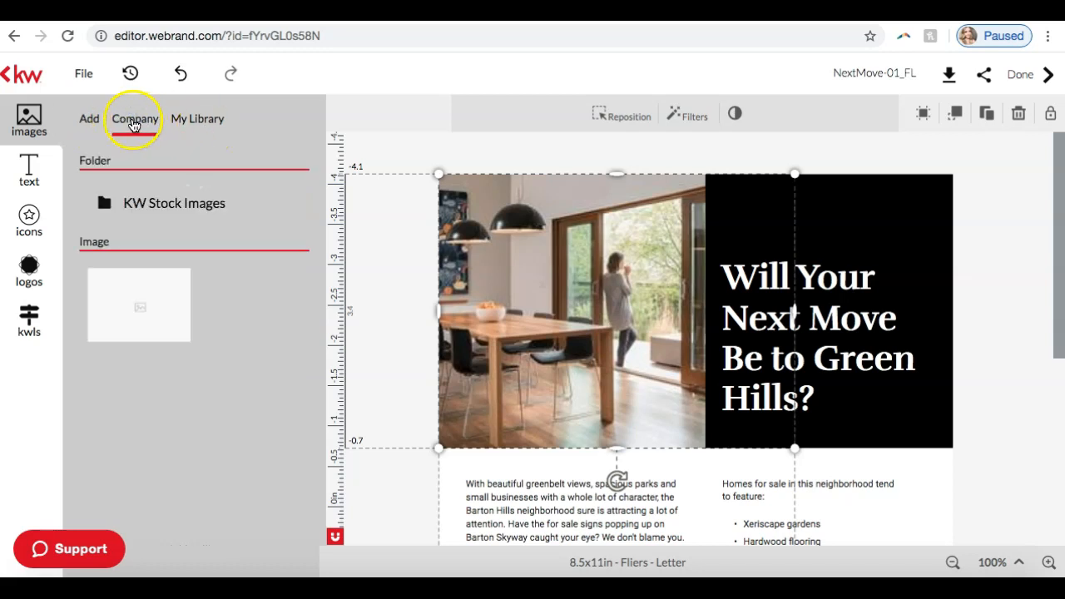
click(148, 209)
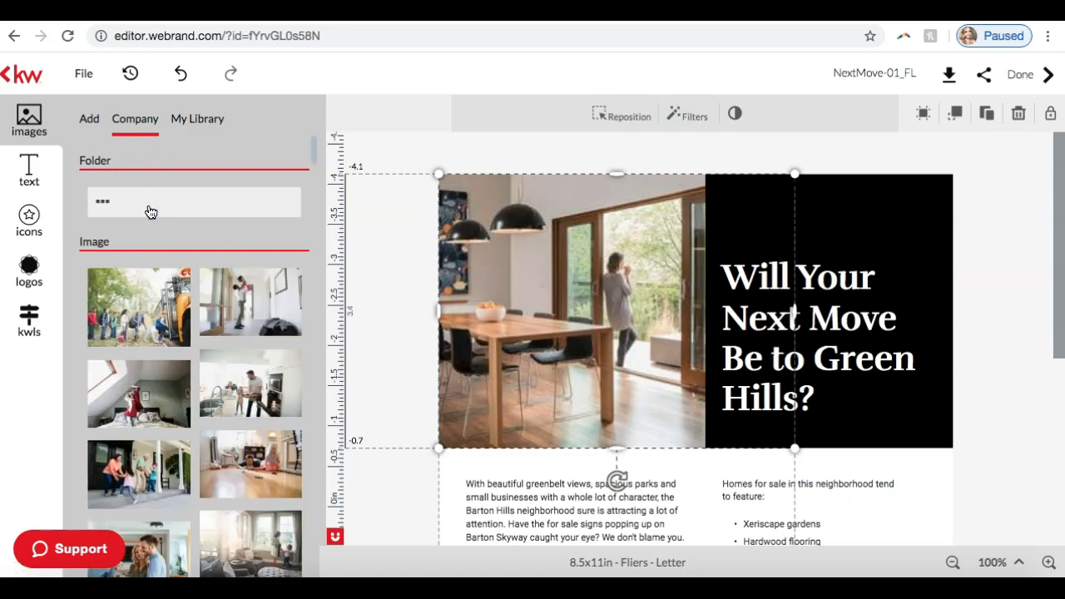
scroll(133, 389, down, 2)
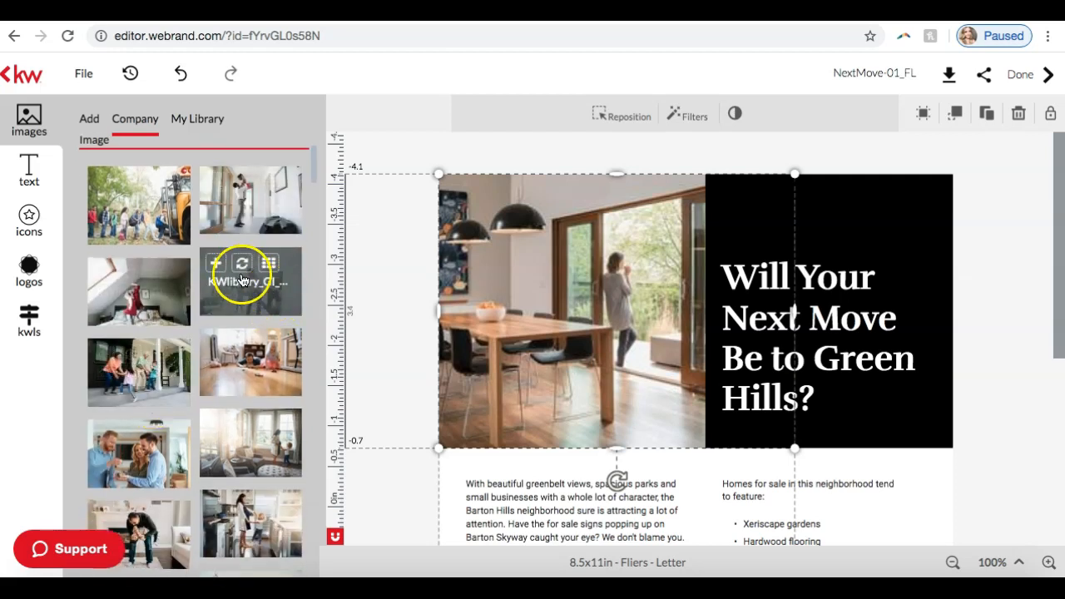
click(241, 265)
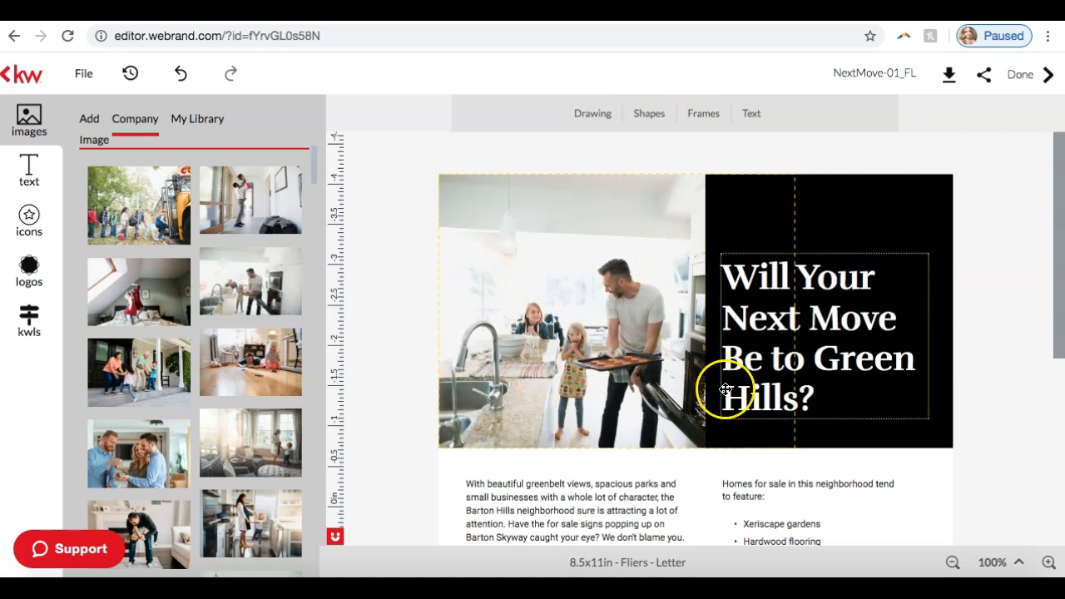
Step: Browse further stock photos and rename the flier design as "Green Hills Snapshot"
scroll(186, 344, down, 10)
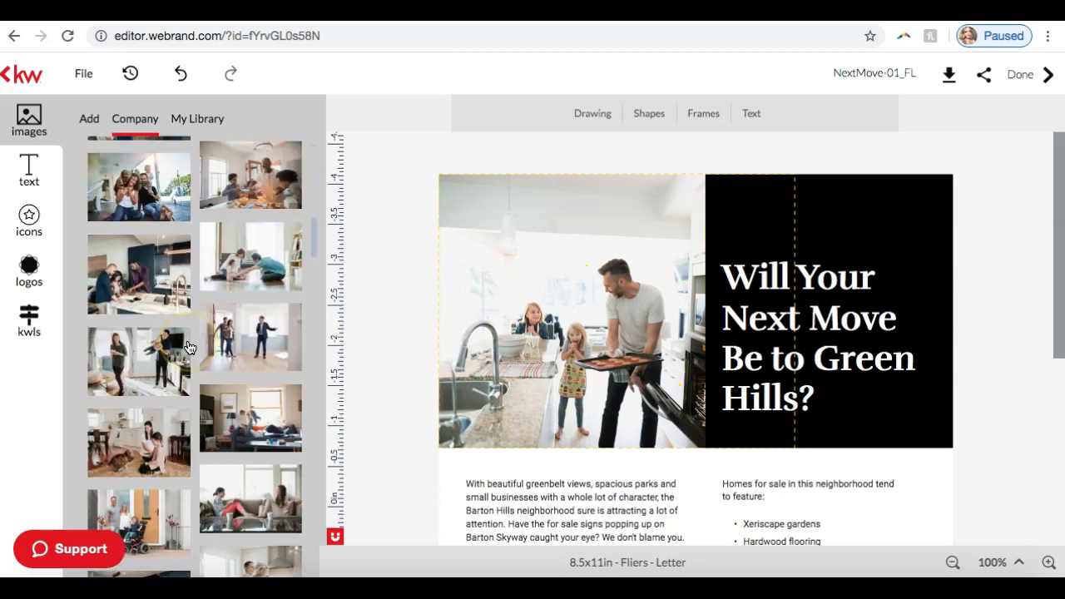
scroll(189, 348, down, 3)
scroll(728, 304, down, 5)
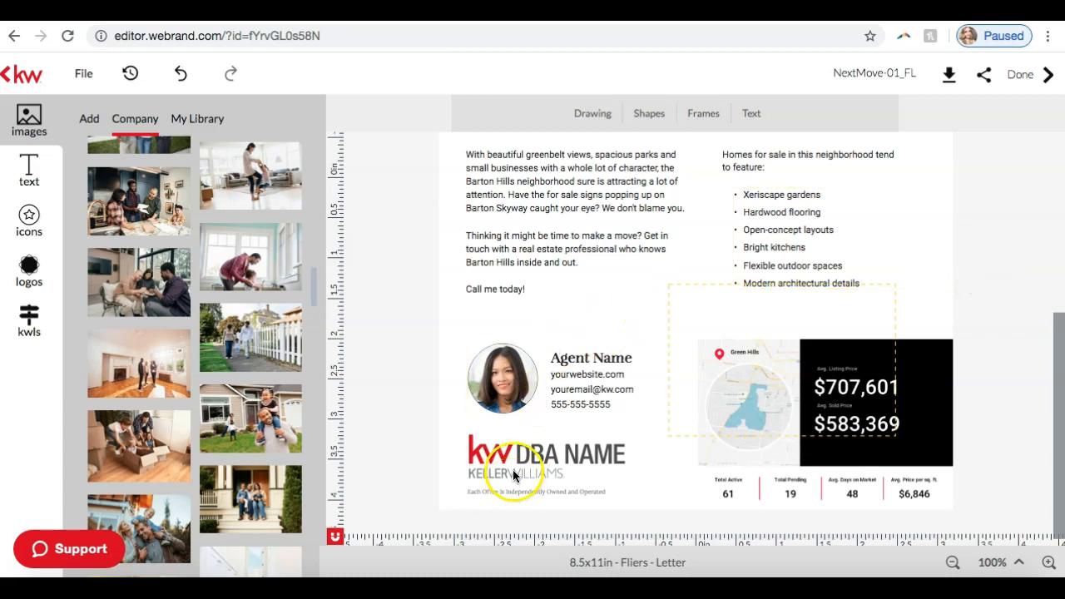
scroll(587, 379, up, 5)
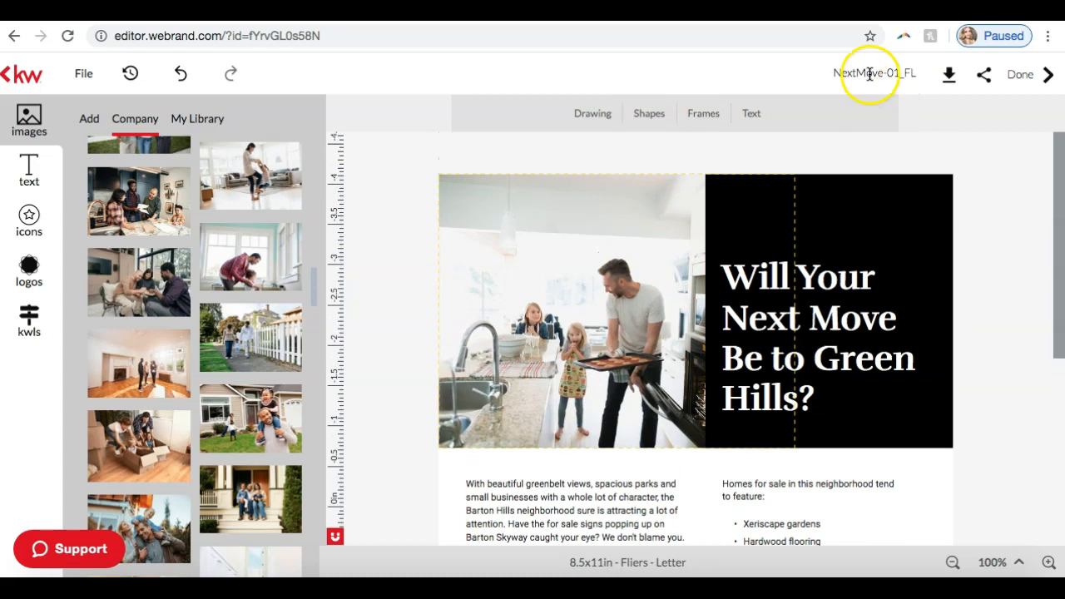
click(869, 73)
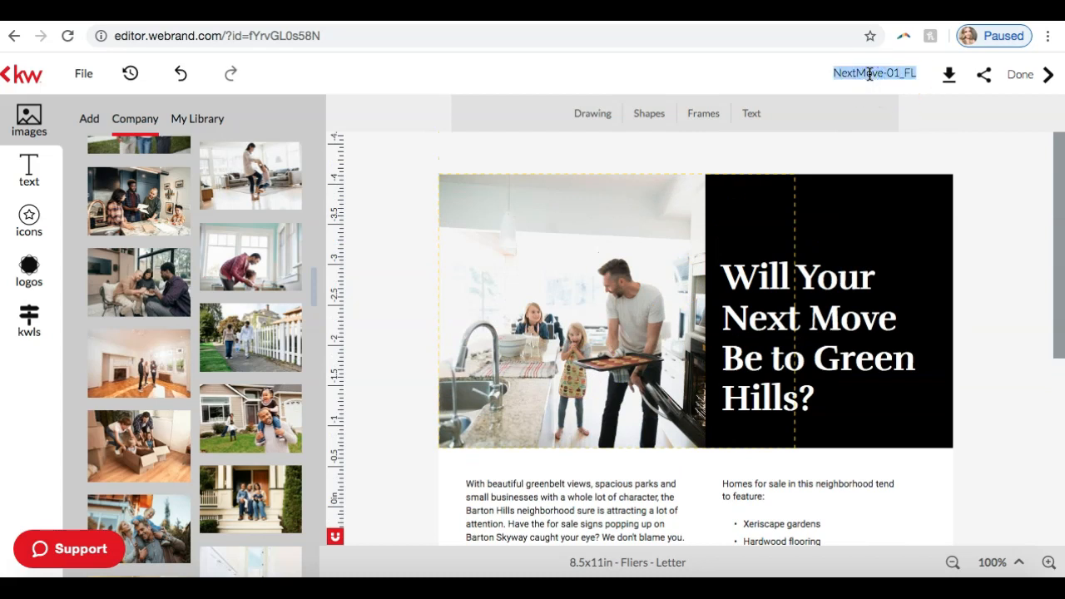
text(Green Hills Snapshot)
key(Return)
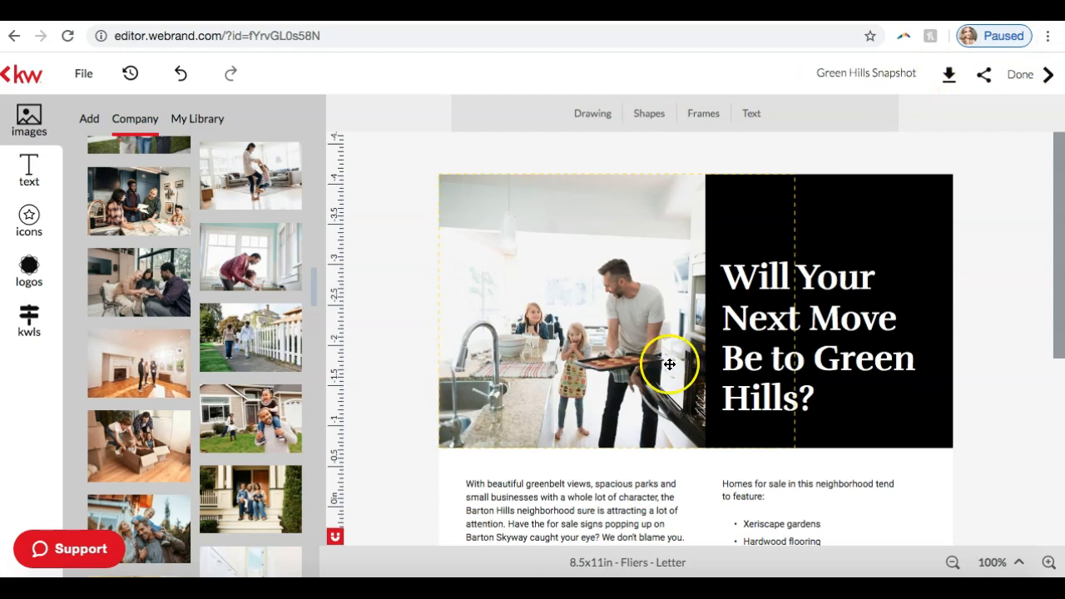
Step: Leave the flier editor without saving the changes and browse the Just Listed and Just Sold template categories
scroll(663, 377, down, 3)
scroll(660, 380, down, 1)
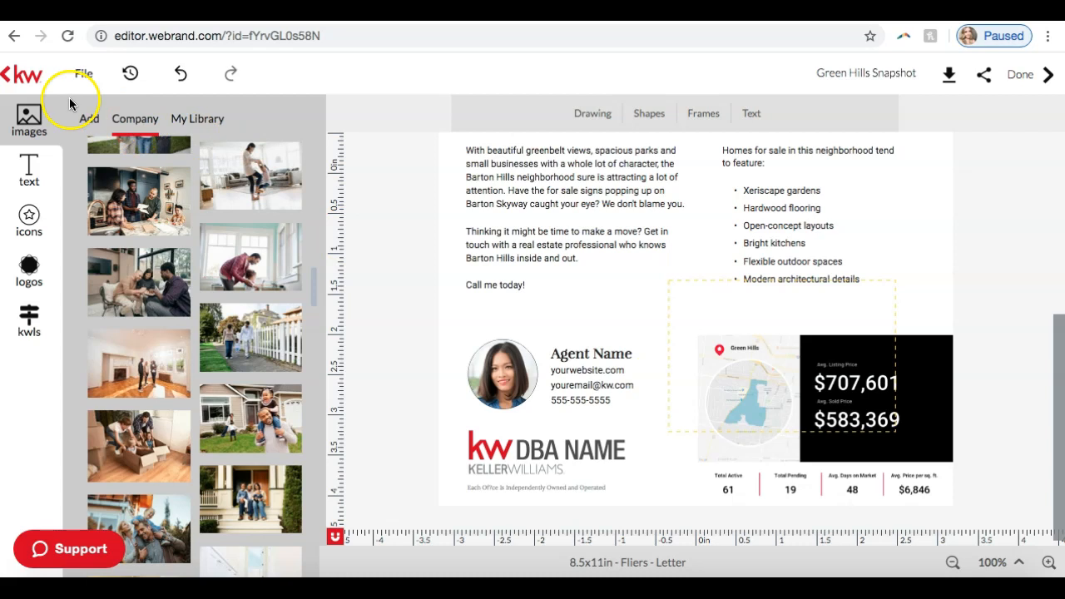
click(8, 81)
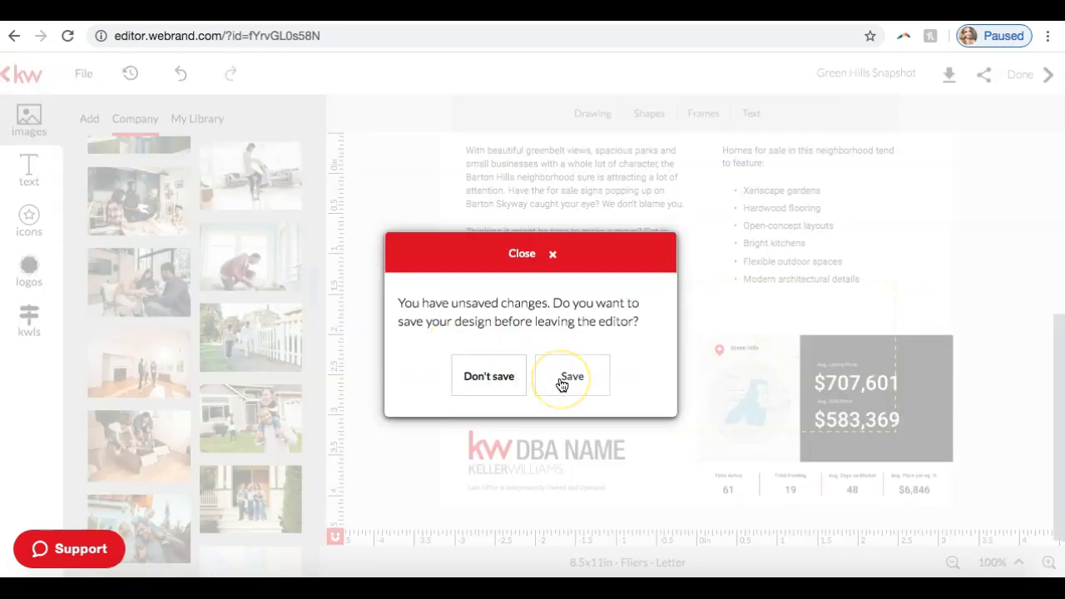
click(478, 377)
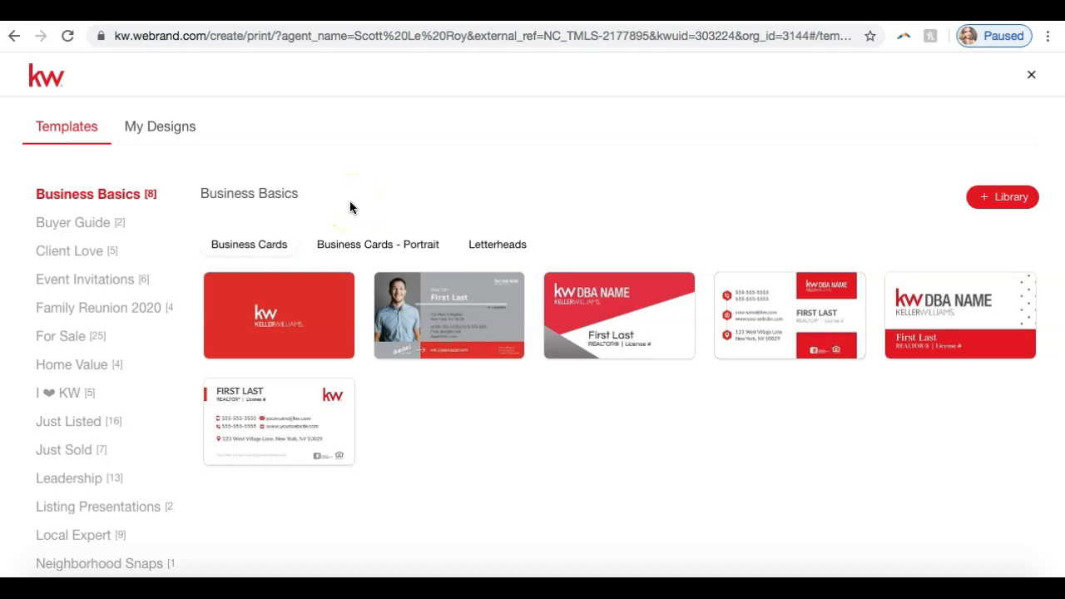
click(71, 425)
click(75, 449)
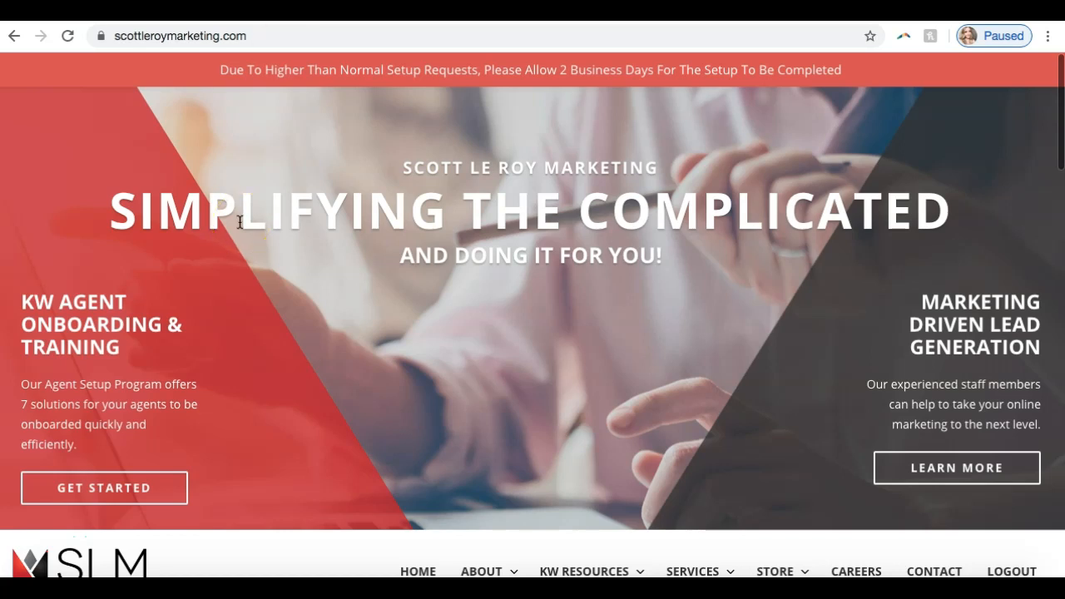
Step: On the Scott Le Roy Marketing website, open the Templates page of the KW resources
scroll(230, 241, down, 4)
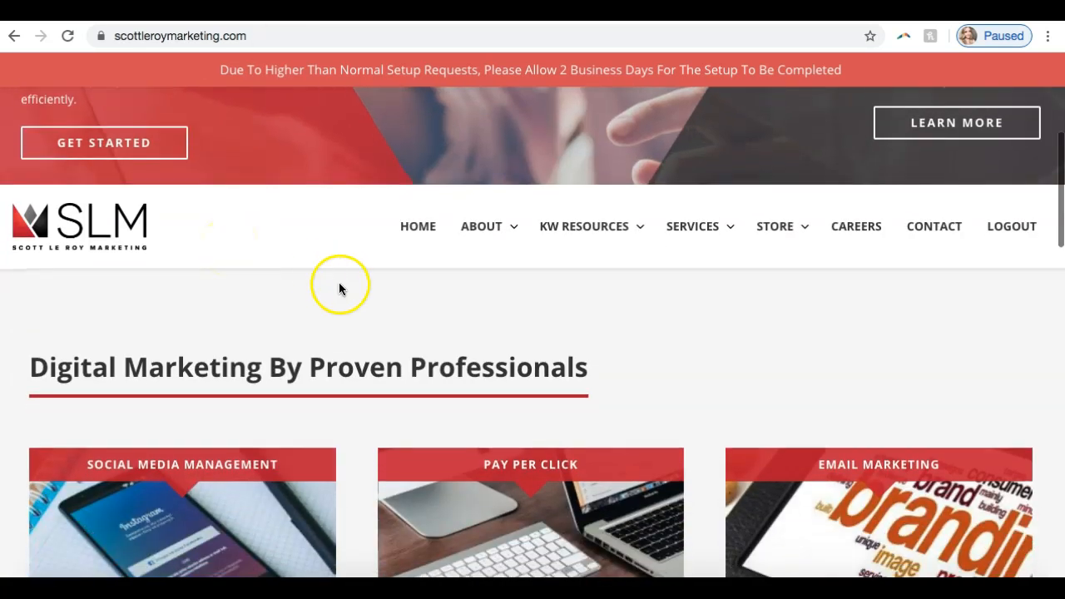
mouse_move(595, 224)
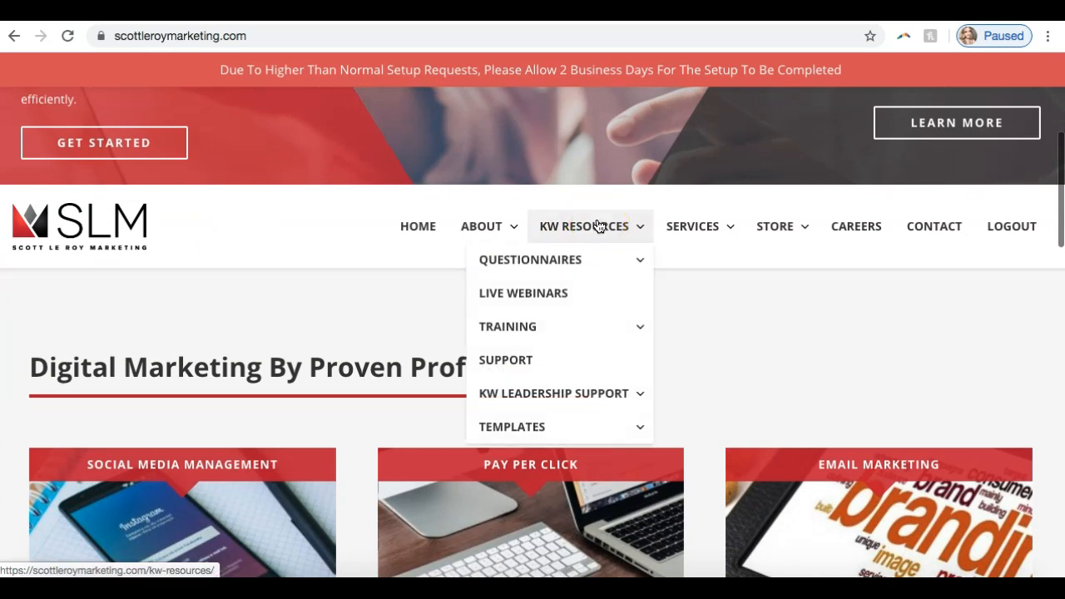
click(511, 424)
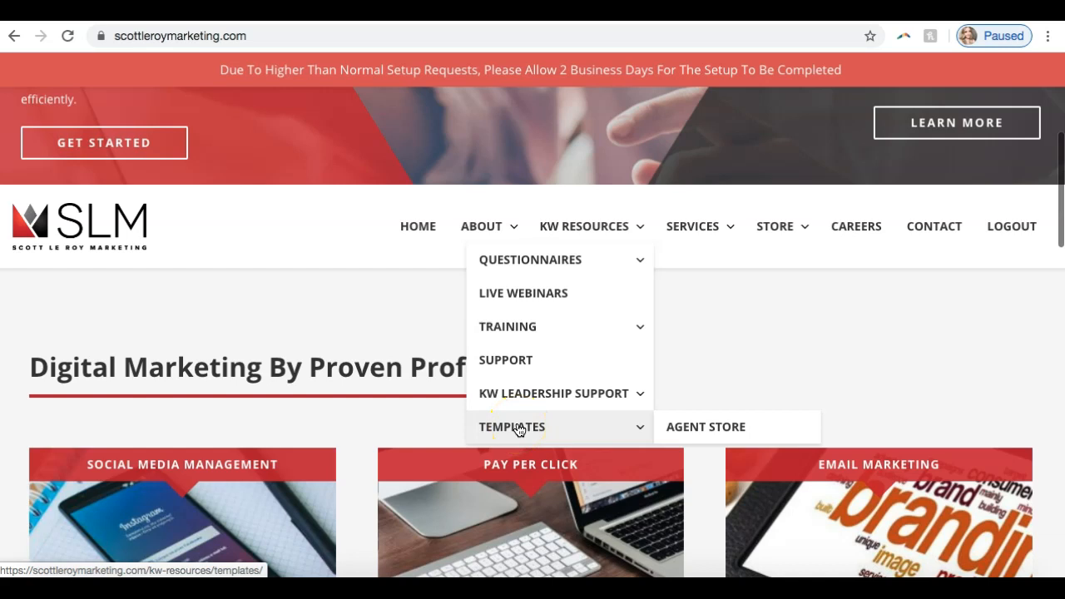
click(518, 428)
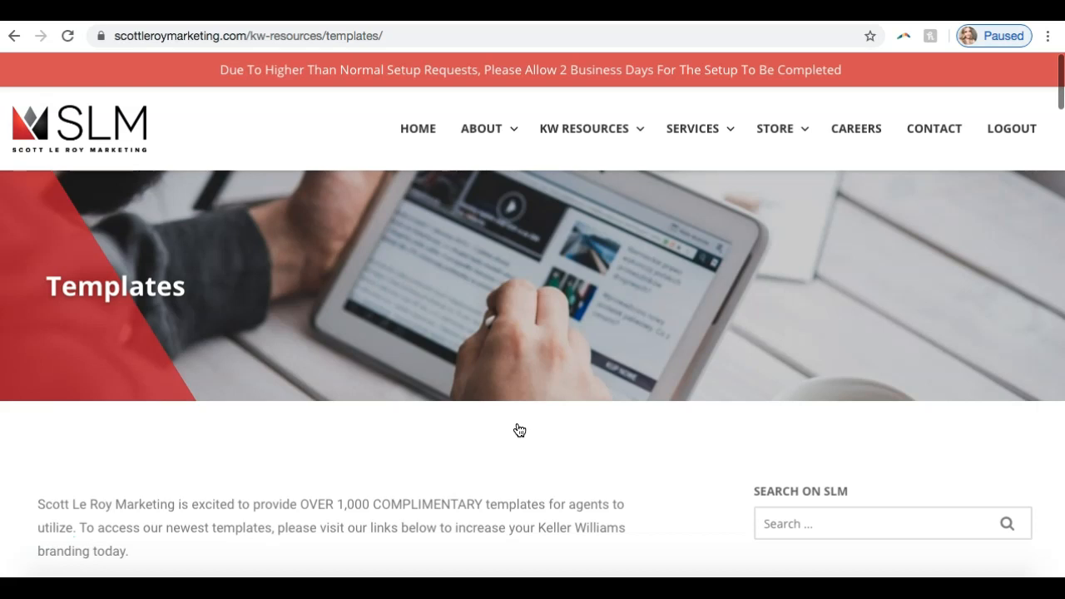
Step: Examine the Templates page from the email signature video and notes through the downloadable template categories
scroll(514, 434, down, 2)
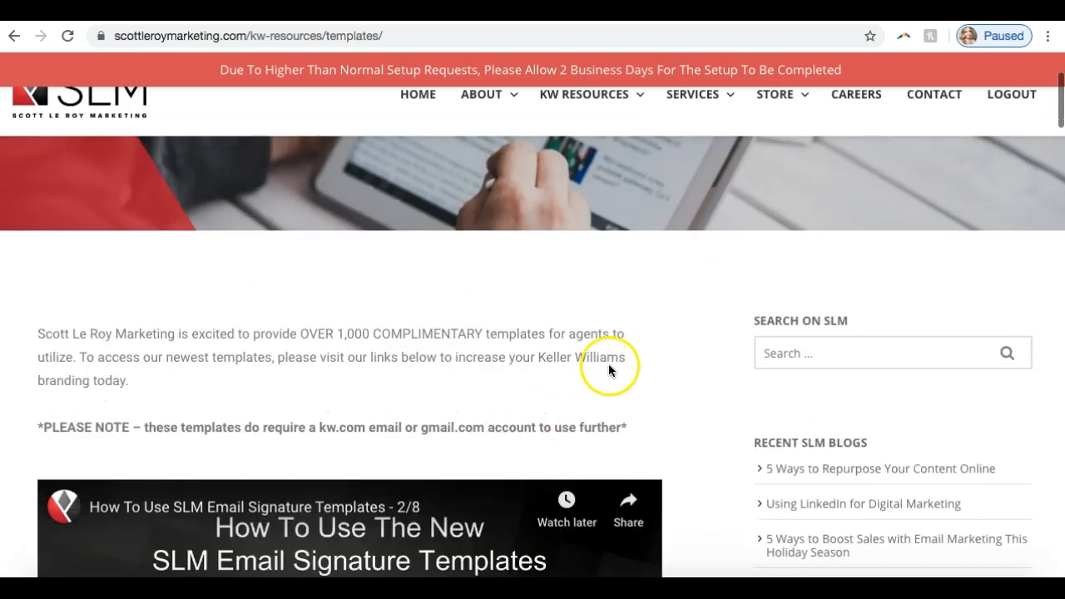
scroll(611, 369, down, 1)
scroll(608, 364, down, 3)
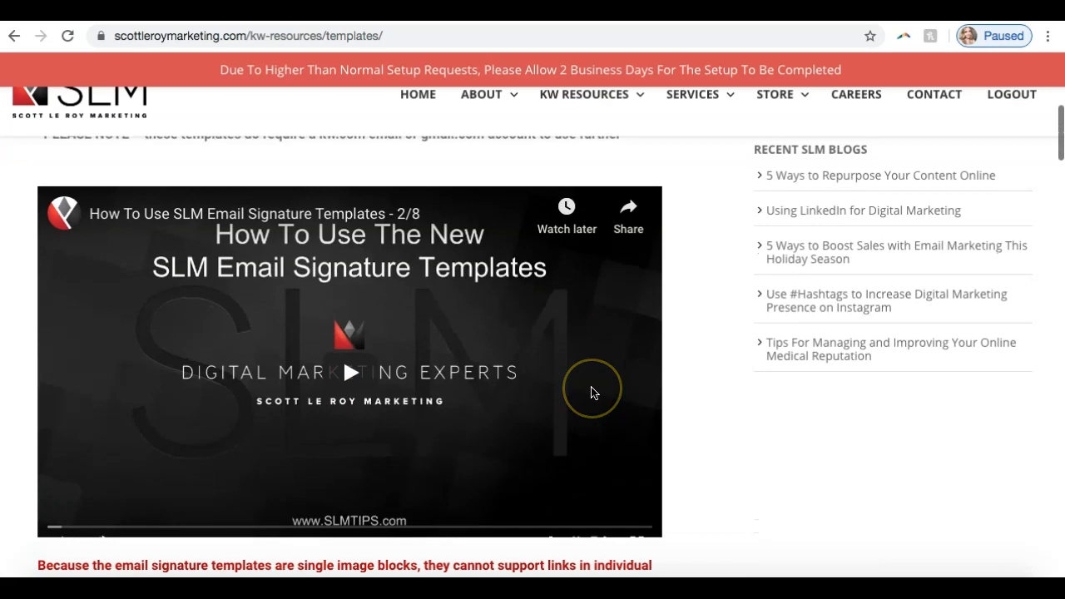
scroll(699, 307, down, 1)
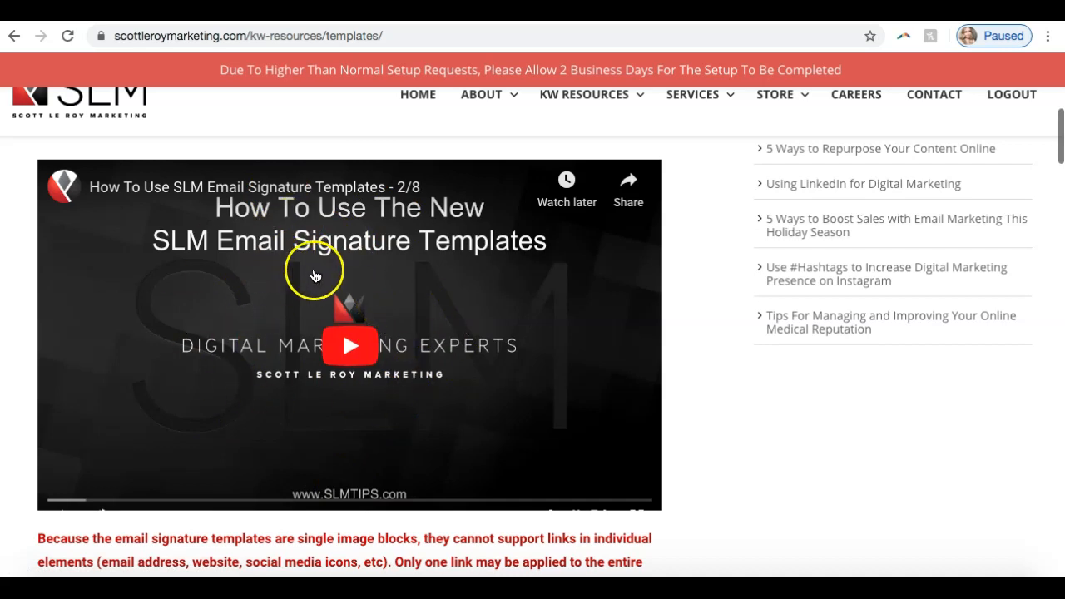
scroll(312, 336, down, 1)
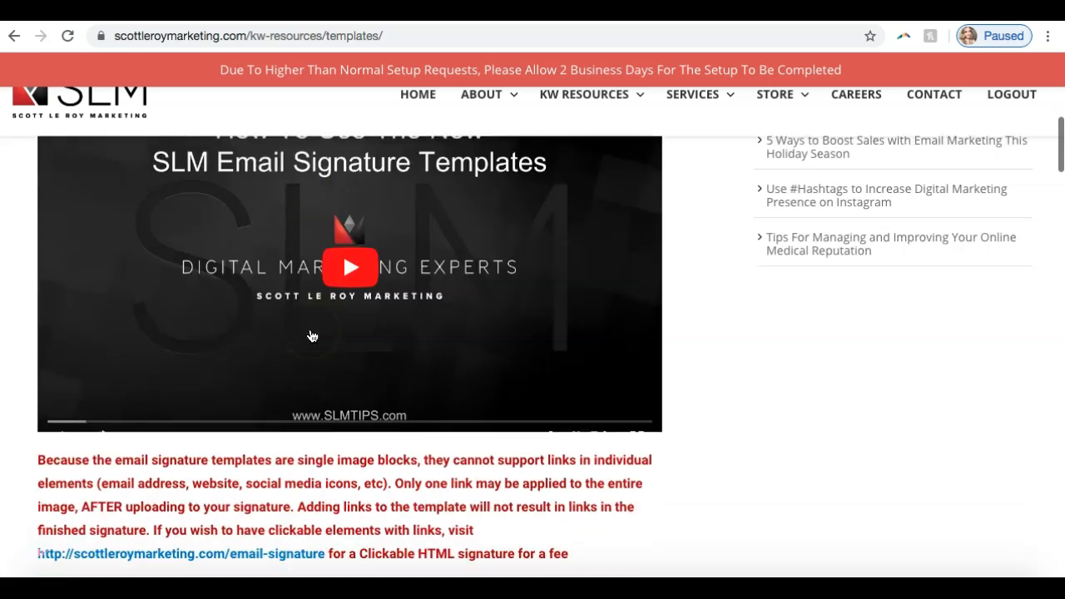
scroll(312, 336, down, 4)
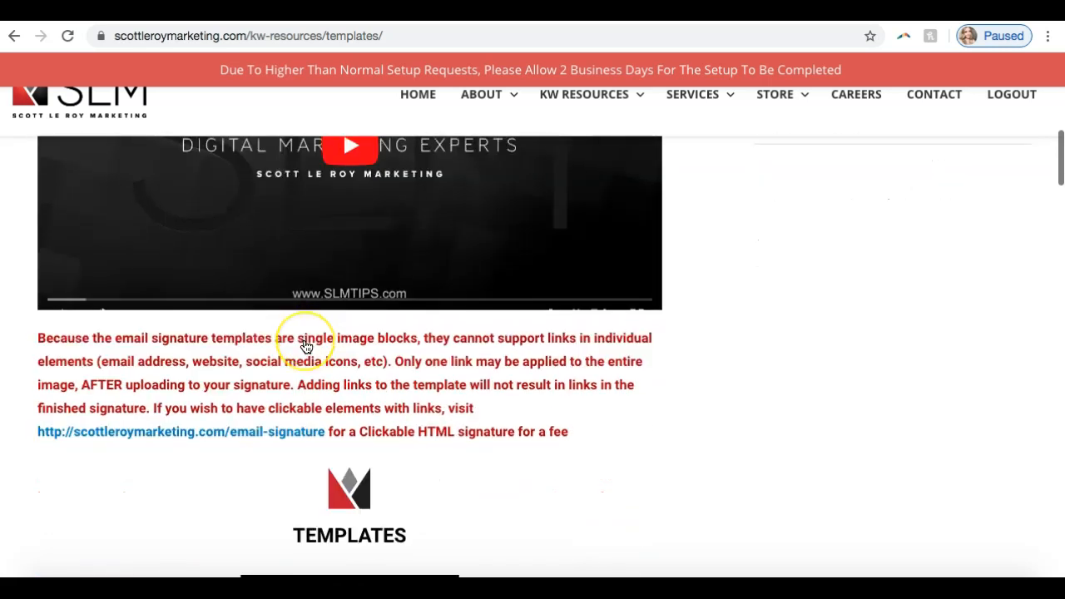
scroll(306, 347, down, 2)
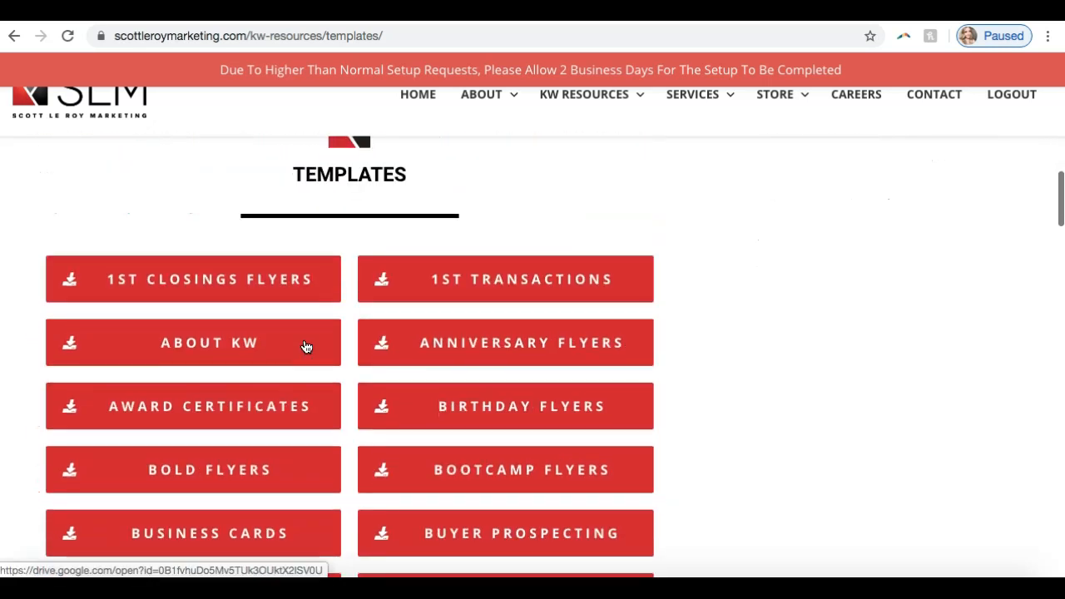
scroll(307, 347, down, 1)
scroll(307, 347, up, 1)
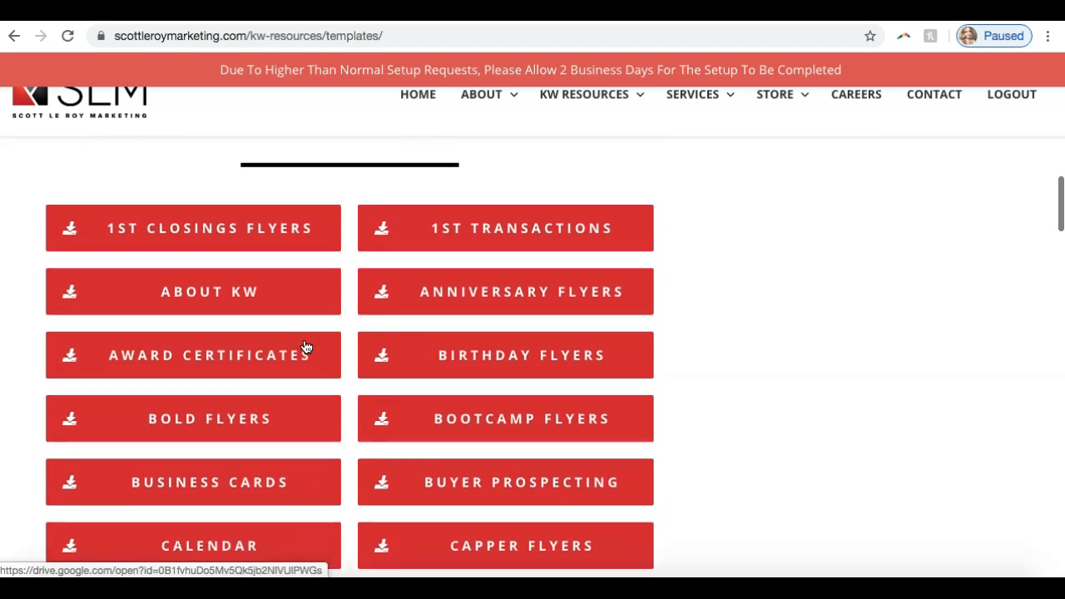
scroll(306, 347, down, 4)
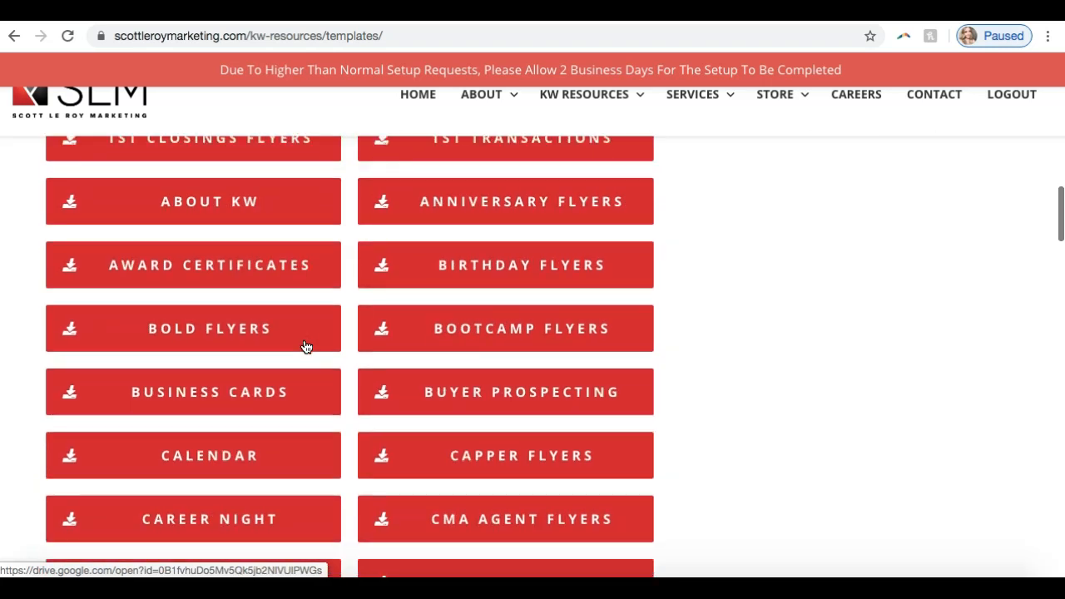
Step: Examine the downloadable template categories from Bold Flyers through Why Sell Now
scroll(306, 348, down, 3)
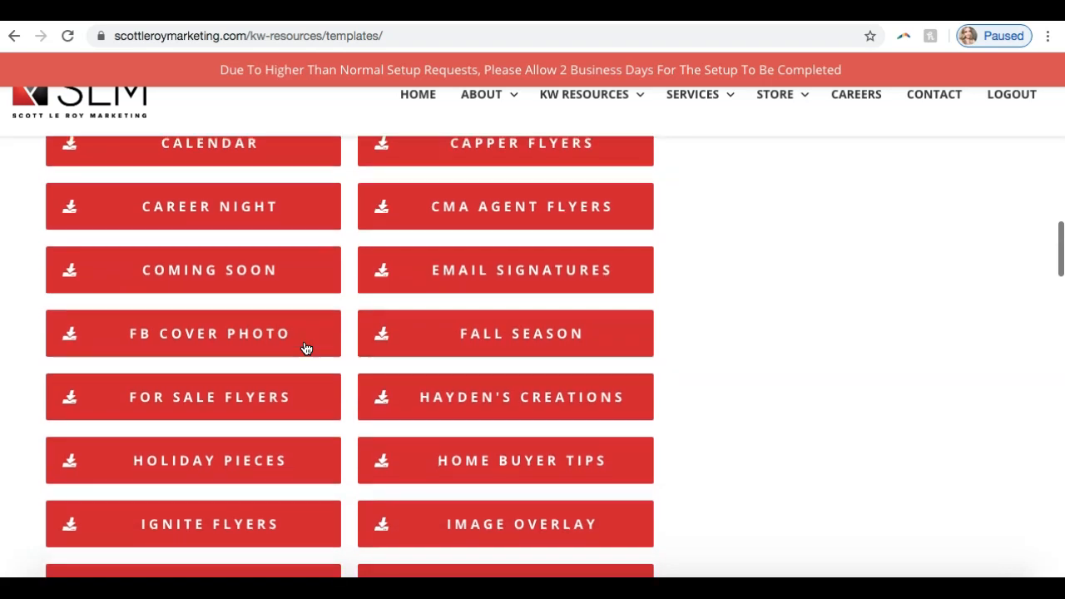
scroll(305, 358, down, 6)
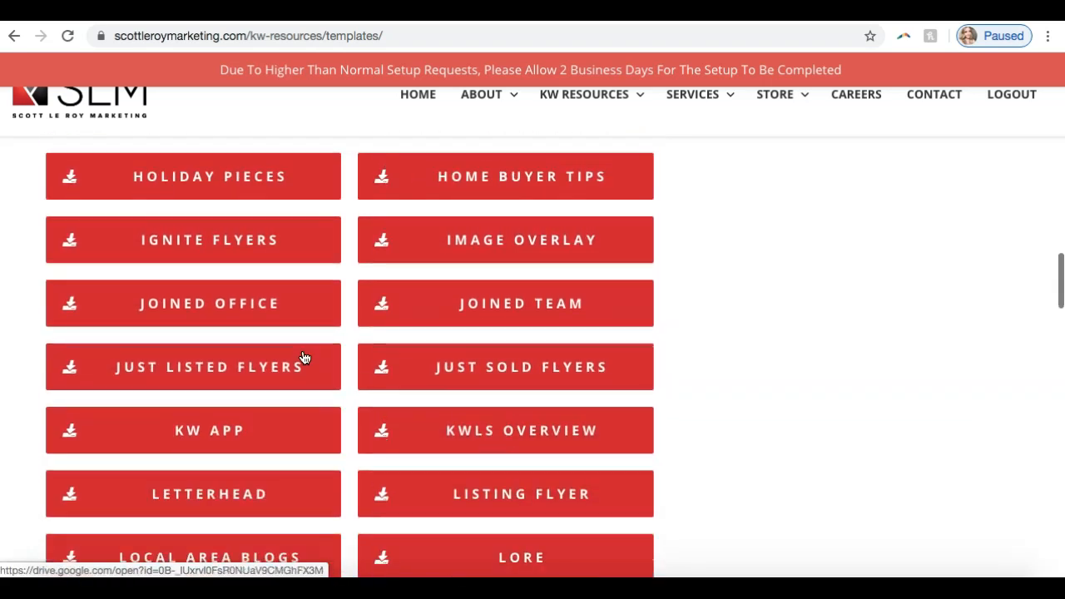
scroll(306, 357, down, 5)
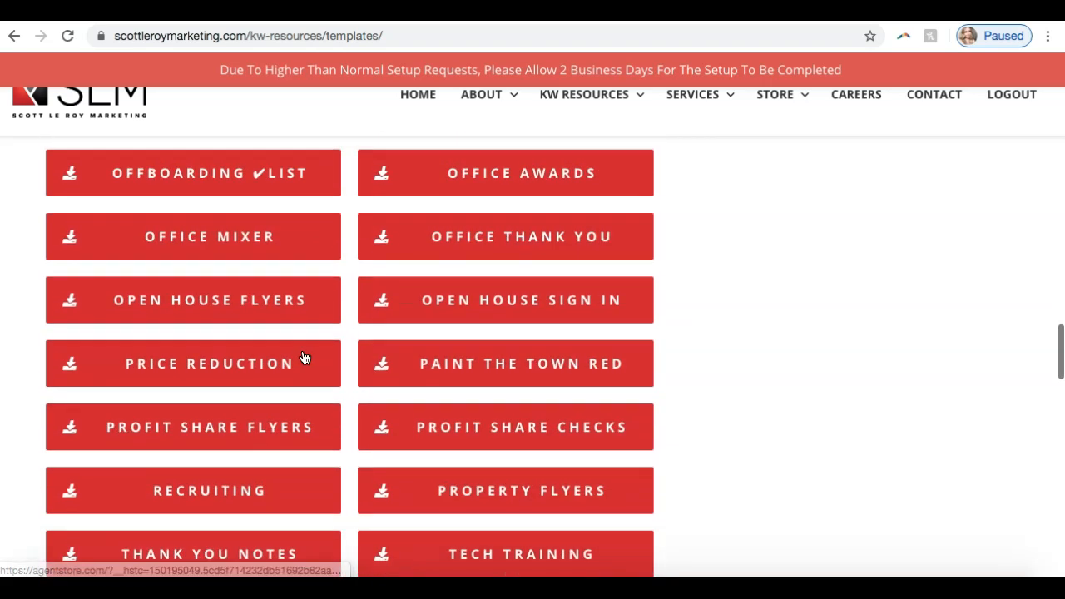
scroll(305, 358, down, 2)
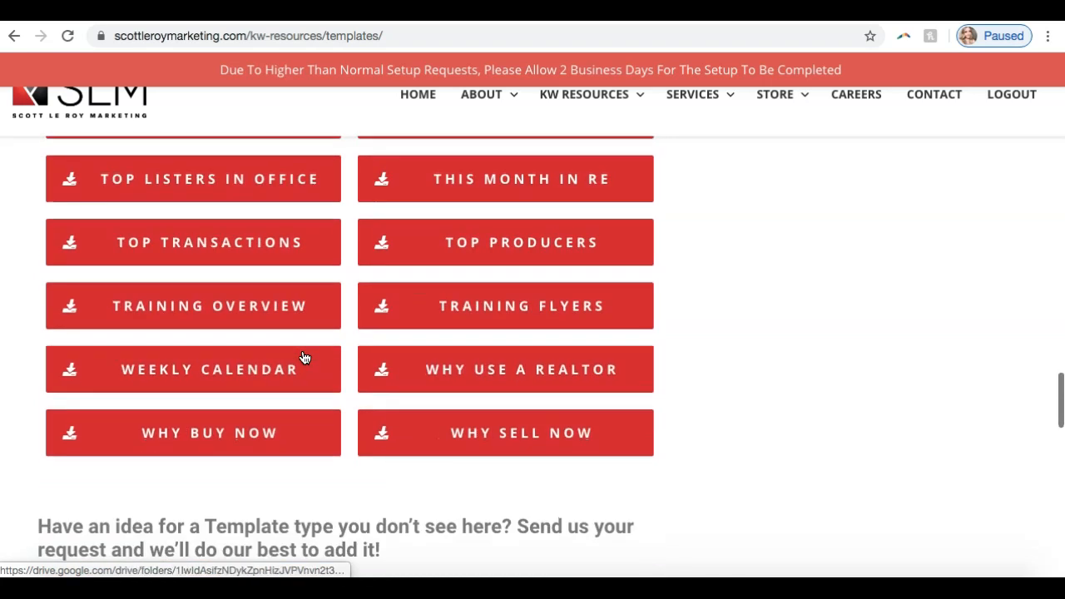
scroll(306, 357, up, 6)
scroll(305, 358, up, 7)
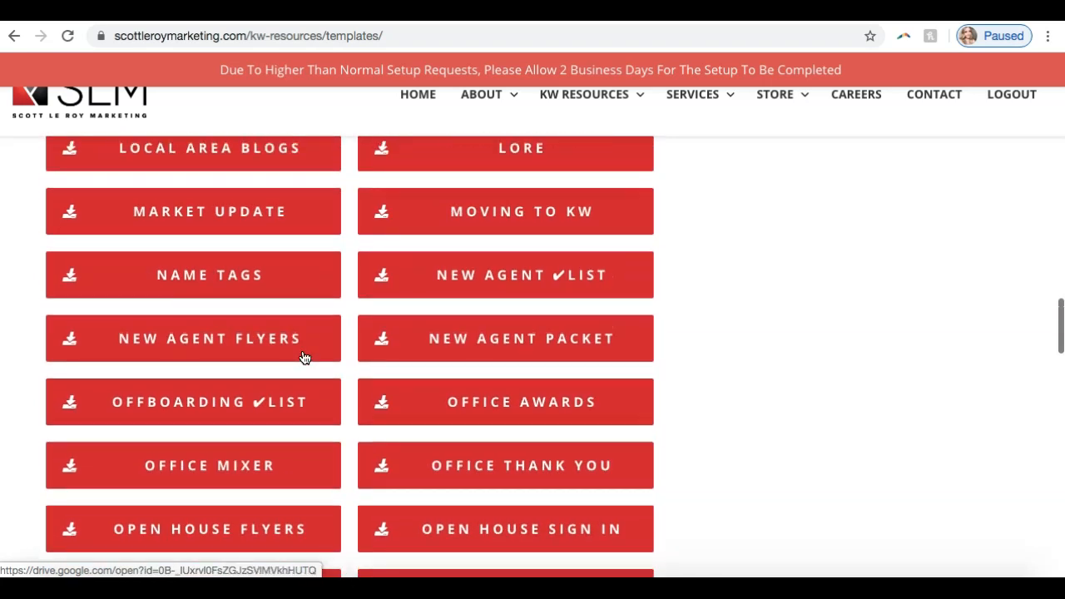
scroll(305, 358, up, 4)
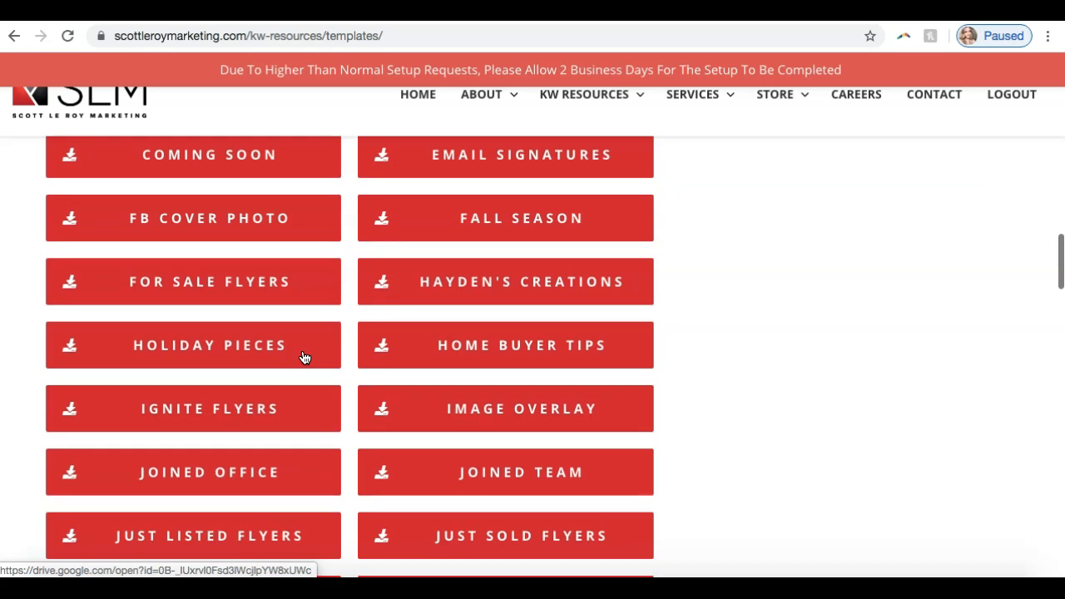
Step: Open the Email Signatures template category in Google Drive and show its folders in a grid layout
click(341, 387)
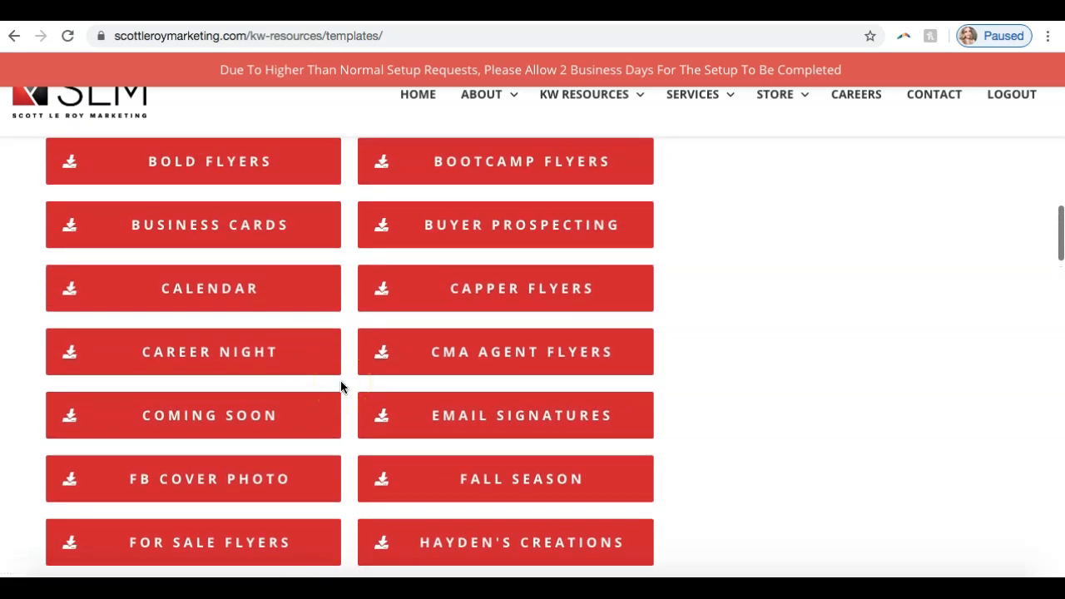
click(389, 411)
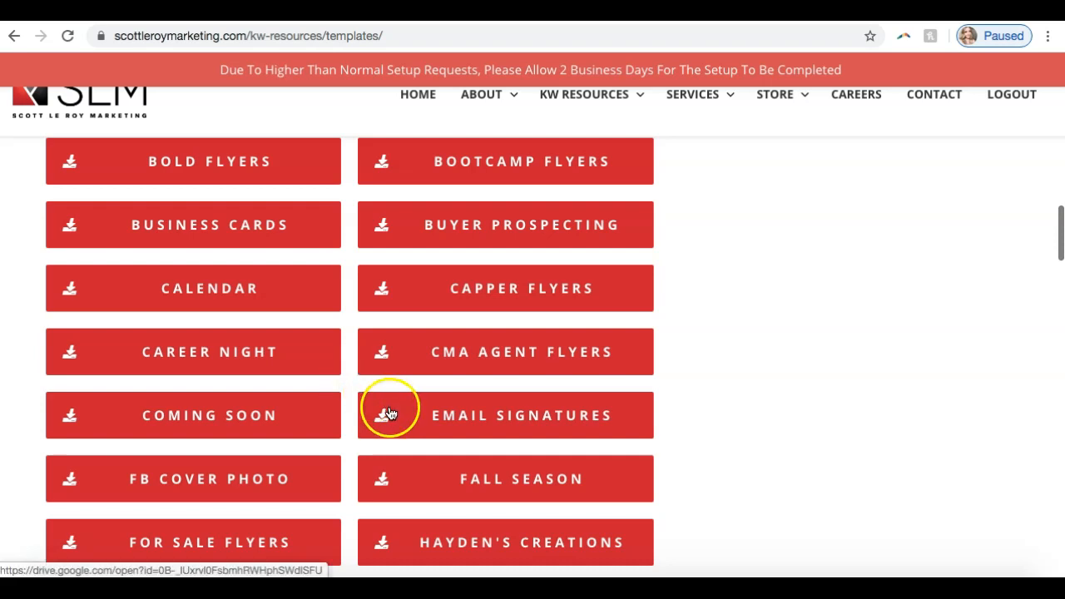
click(471, 423)
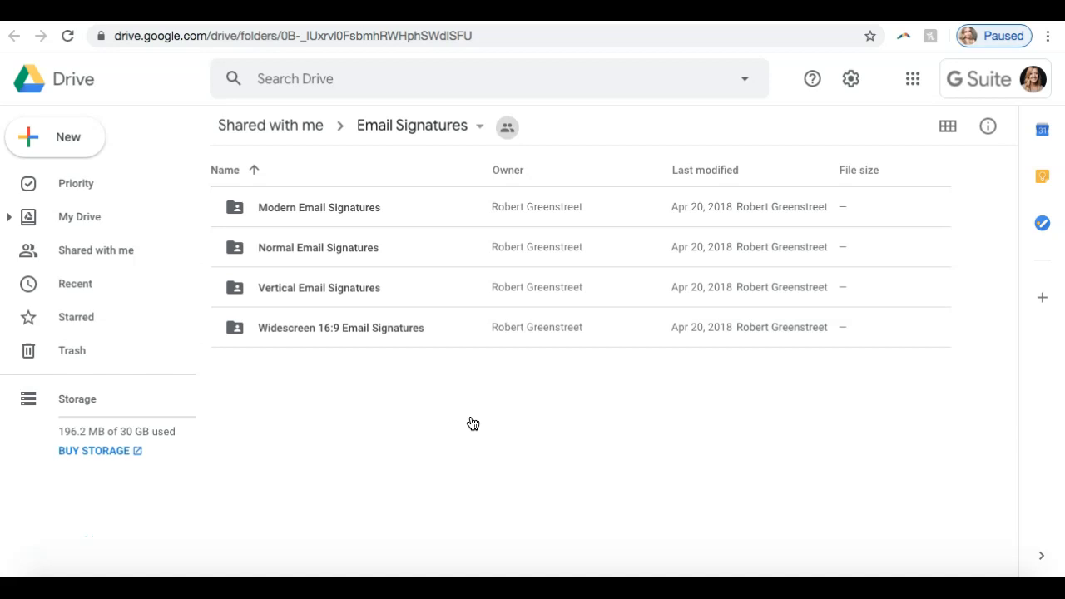
click(945, 138)
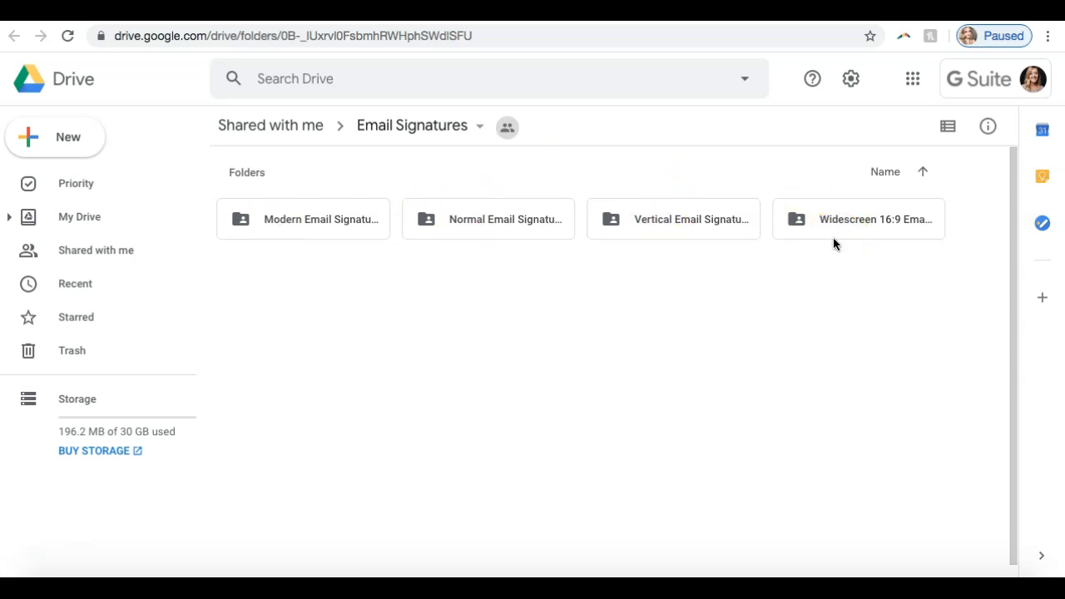
Step: Browse the Normal Email Signatures folder and open the Email Signature #008 template in Google Slides
click(486, 226)
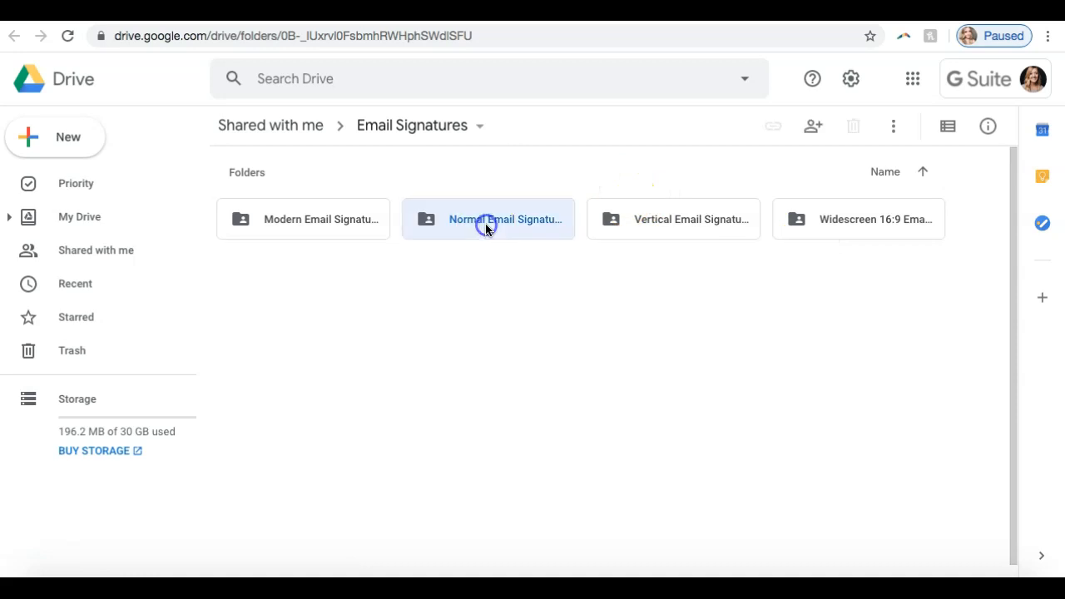
double_click(486, 226)
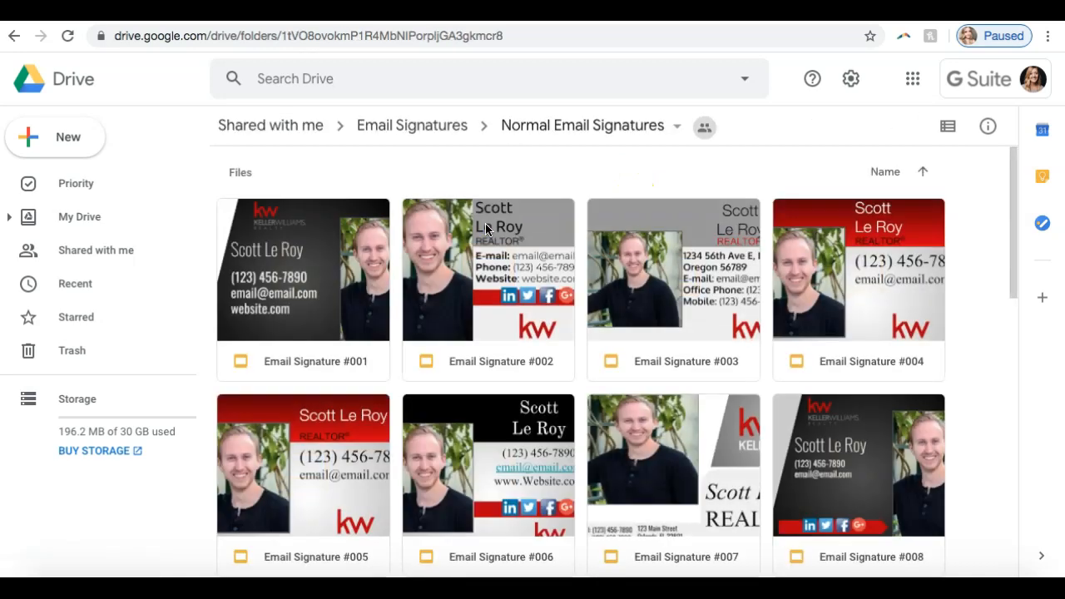
scroll(486, 224, down, 10)
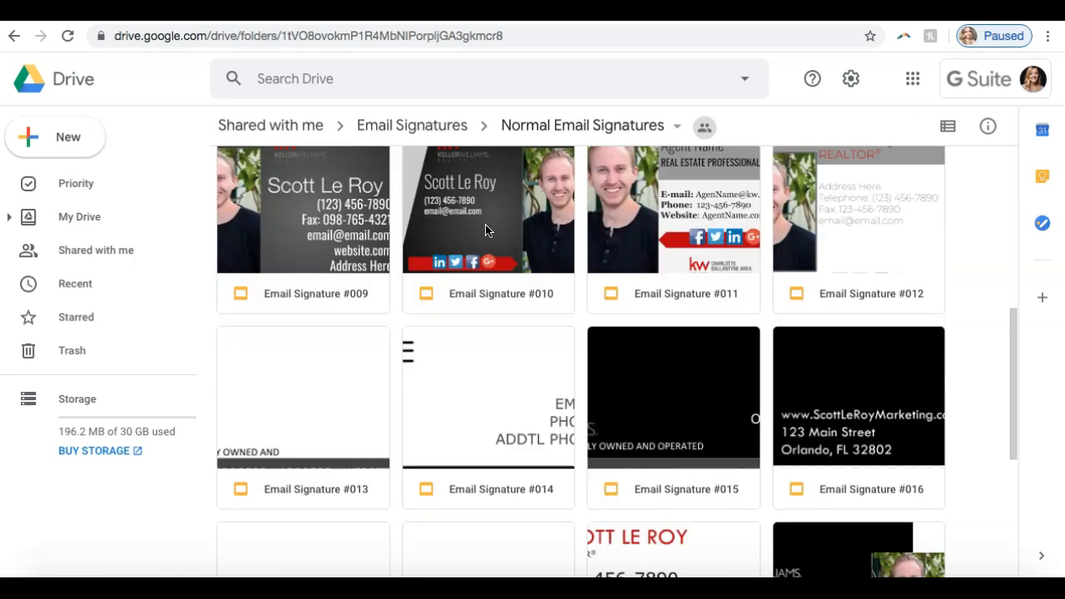
scroll(485, 224, up, 10)
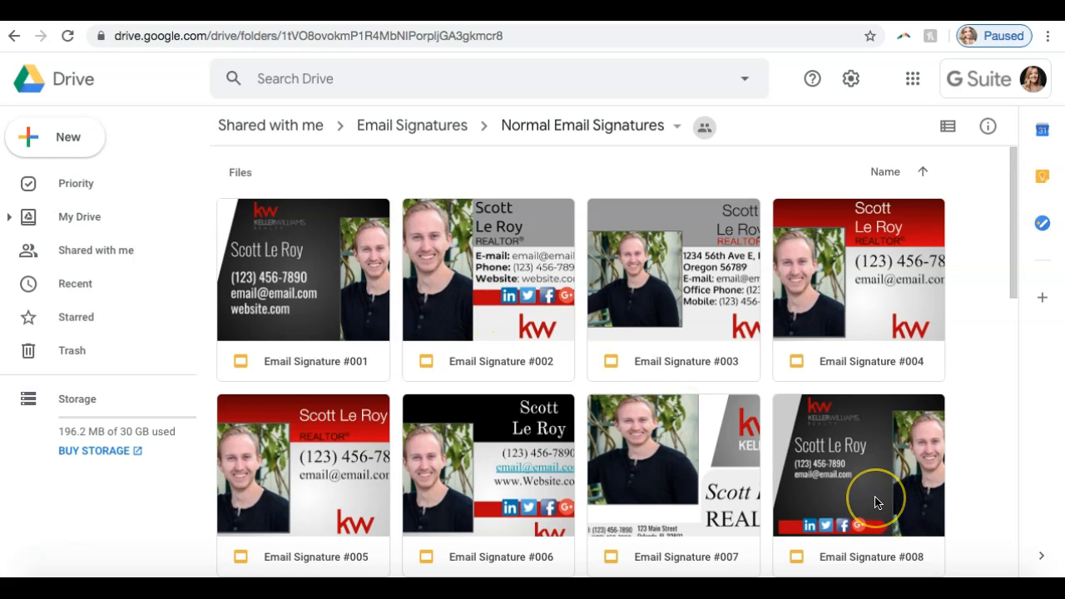
scroll(878, 503, down, 3)
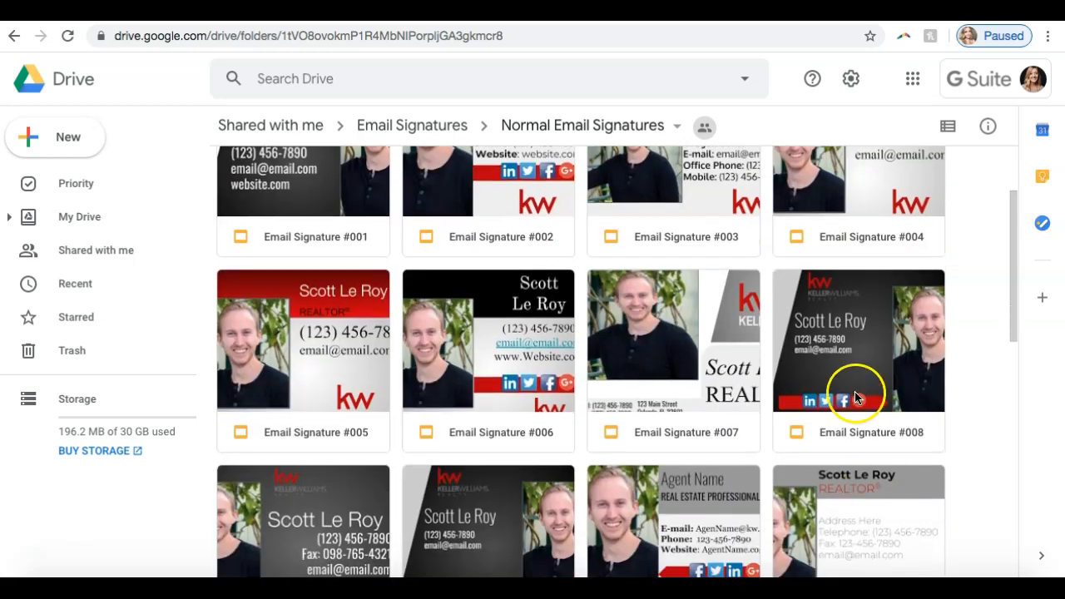
double_click(854, 391)
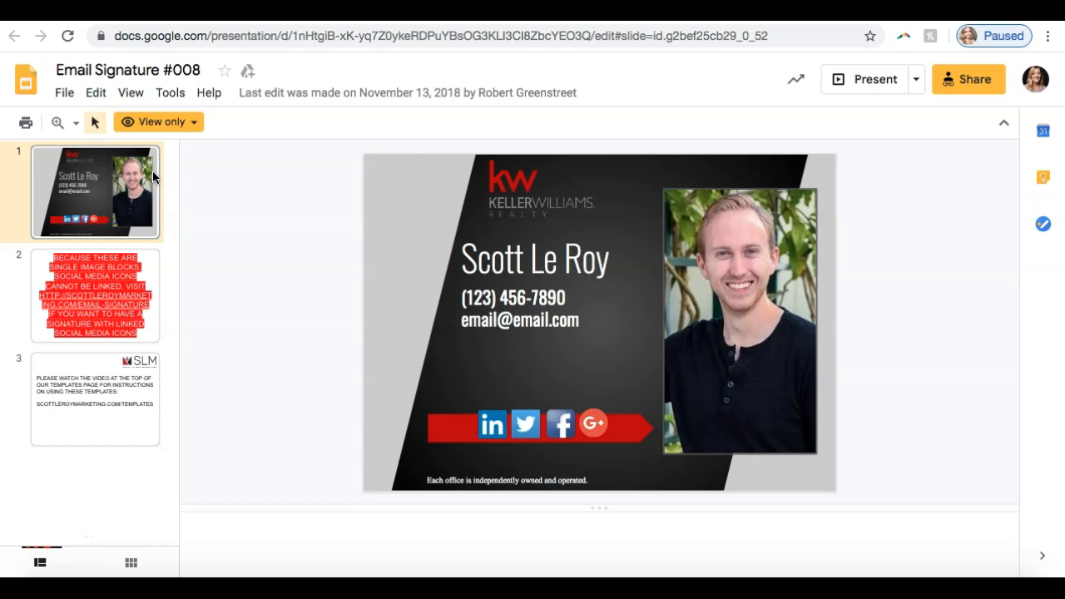
Step: Read the second slide's note on linking social media icons and check the icons on the signature slide
click(90, 304)
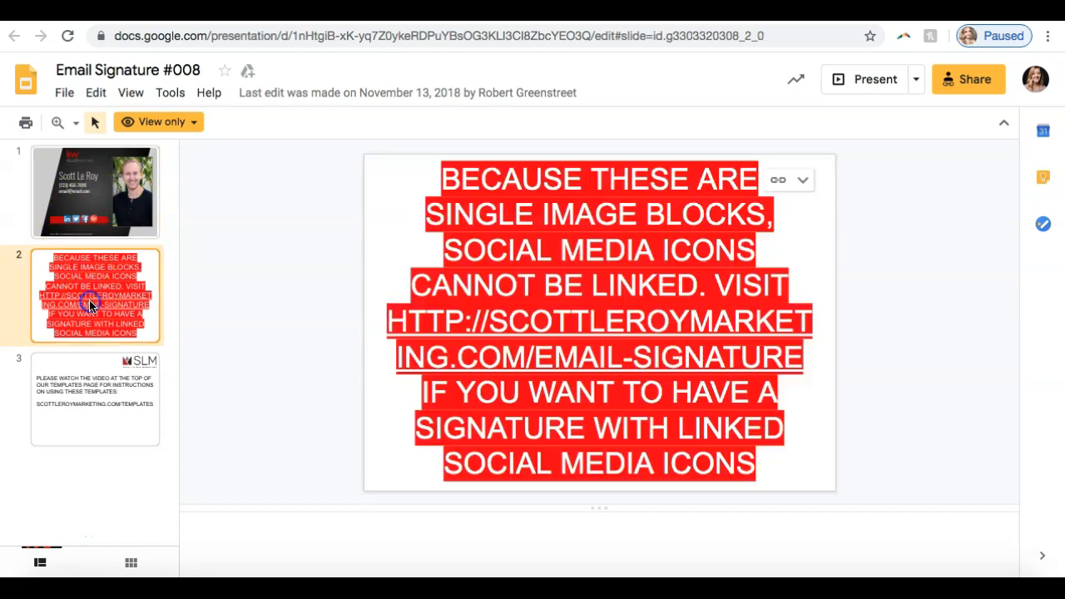
click(76, 191)
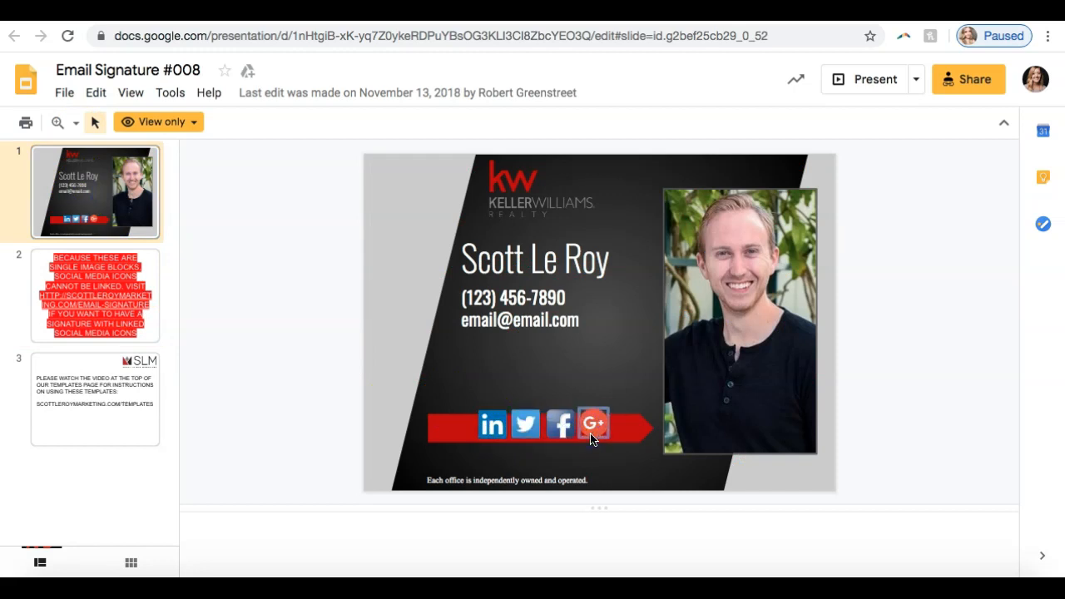
click(511, 385)
click(492, 423)
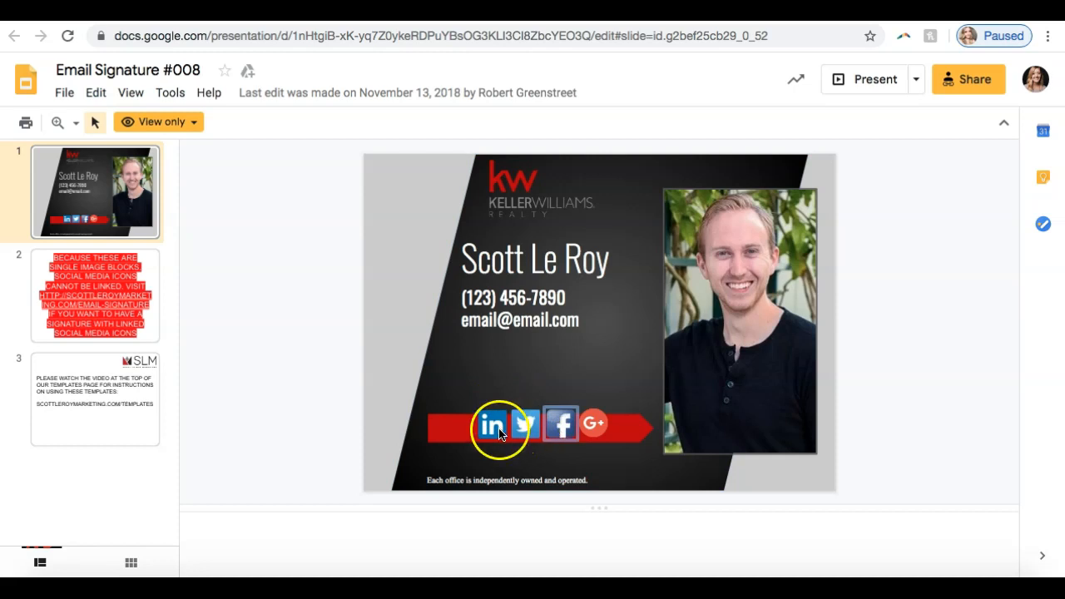
click(400, 509)
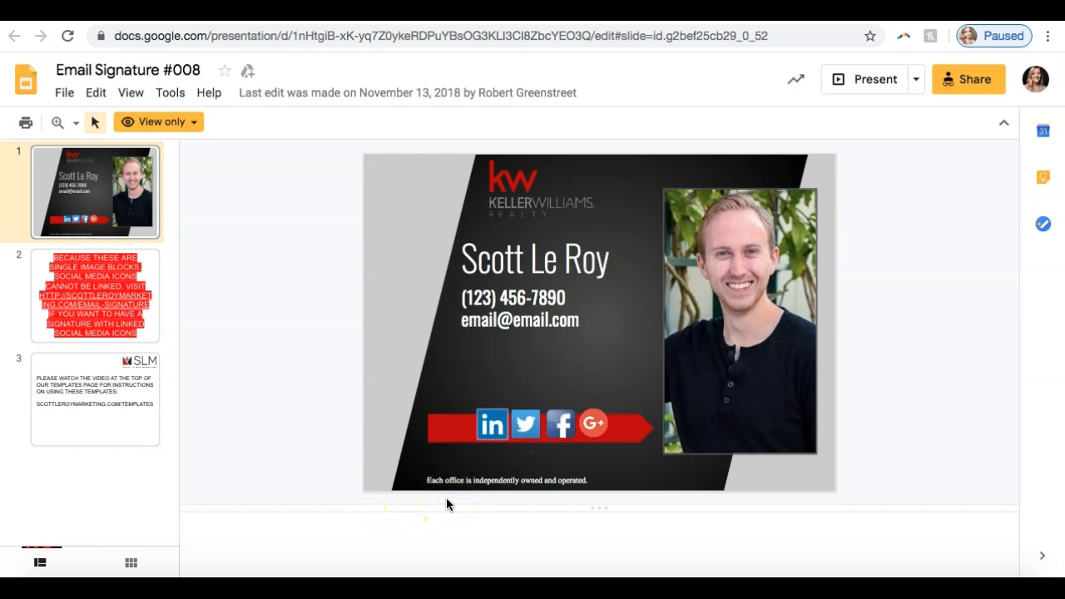
click(523, 434)
click(581, 441)
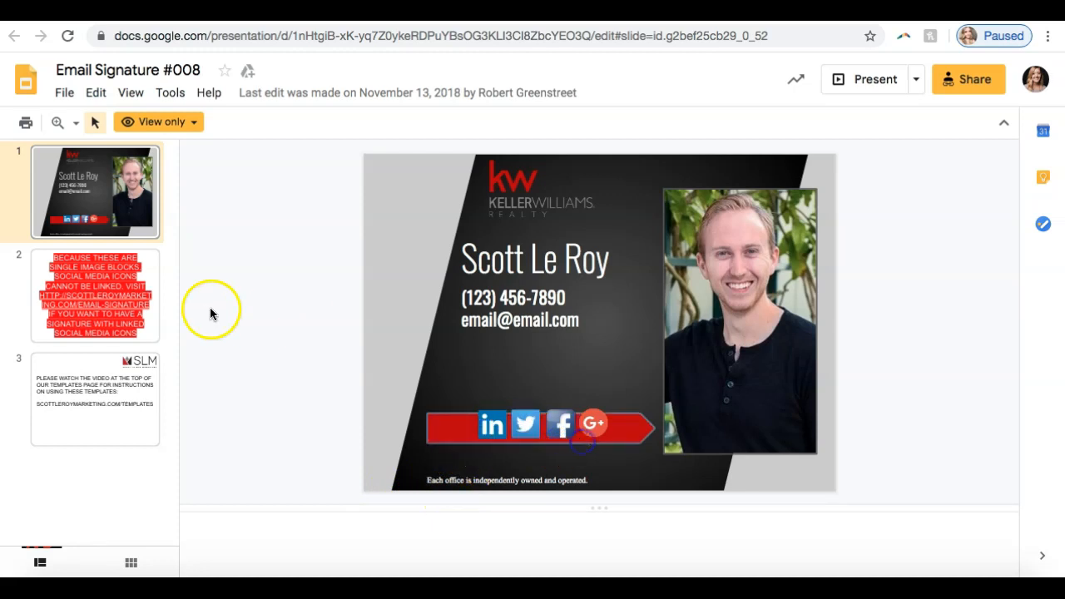
Step: Read the third slide's template instructions and review the photo and name on the signature slide
click(112, 283)
click(81, 390)
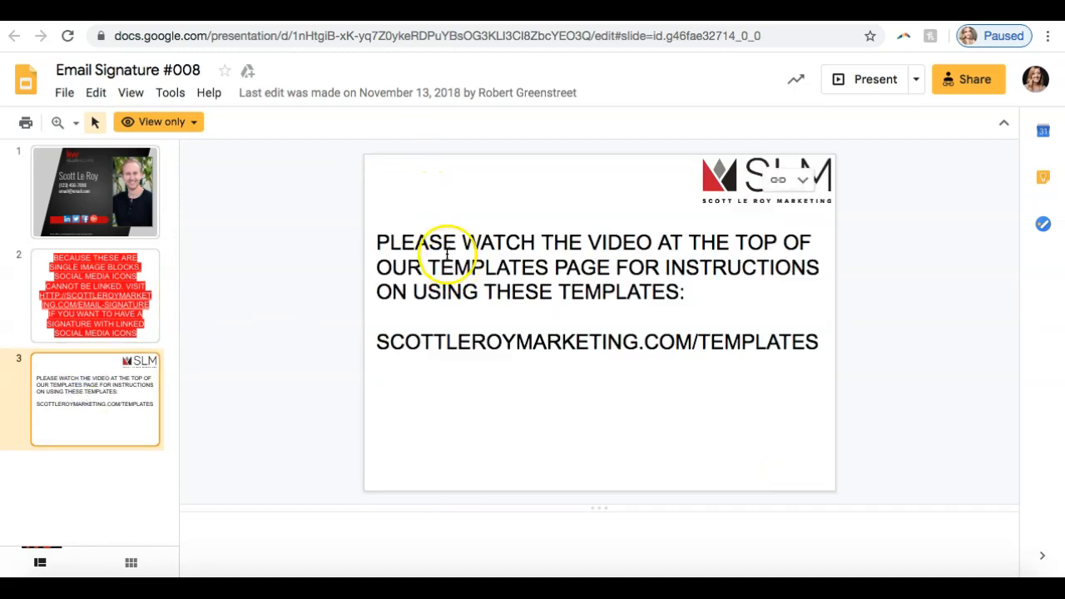
click(98, 204)
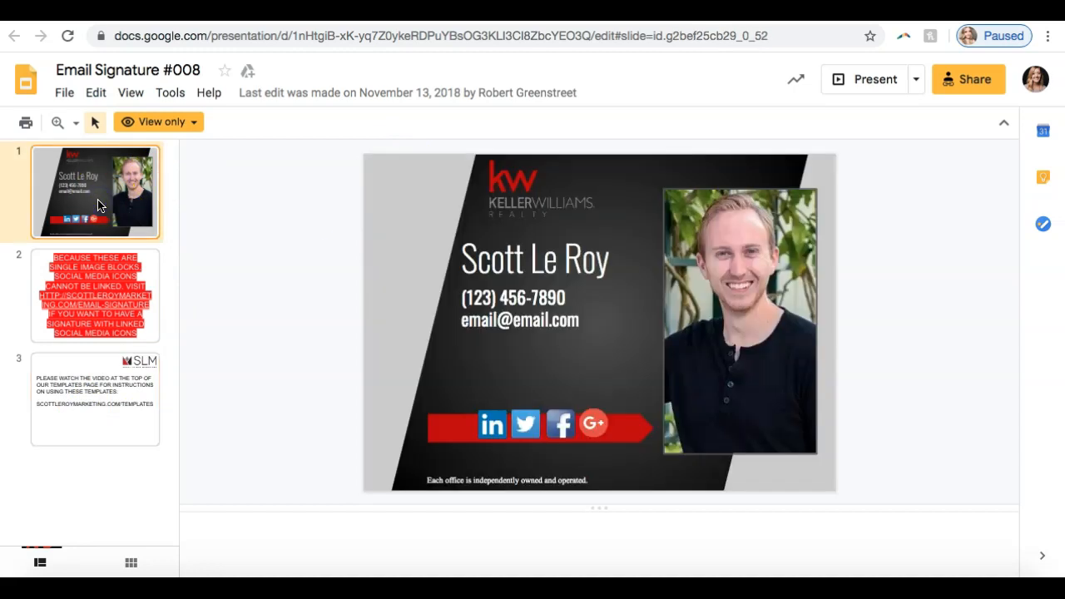
click(751, 272)
click(550, 263)
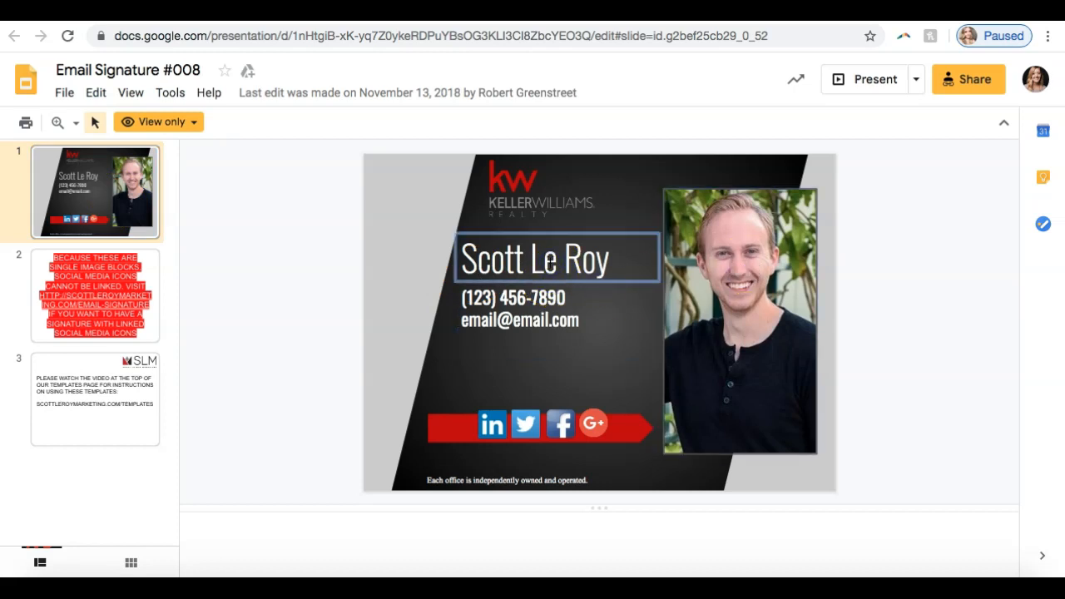
click(275, 292)
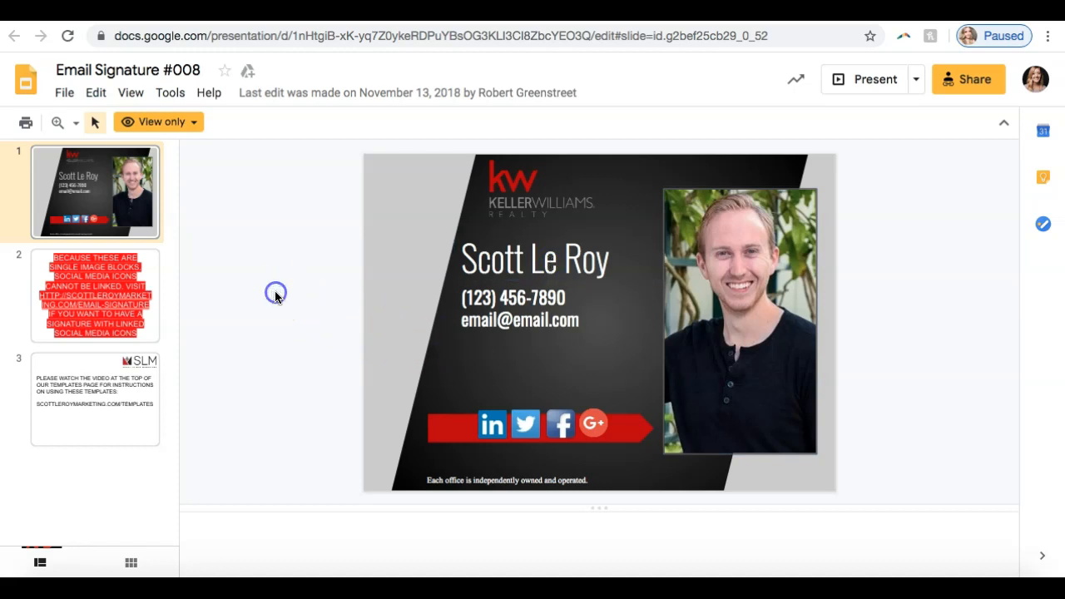
Step: Check the edit-access option of the view-only template and close it
click(187, 123)
click(190, 236)
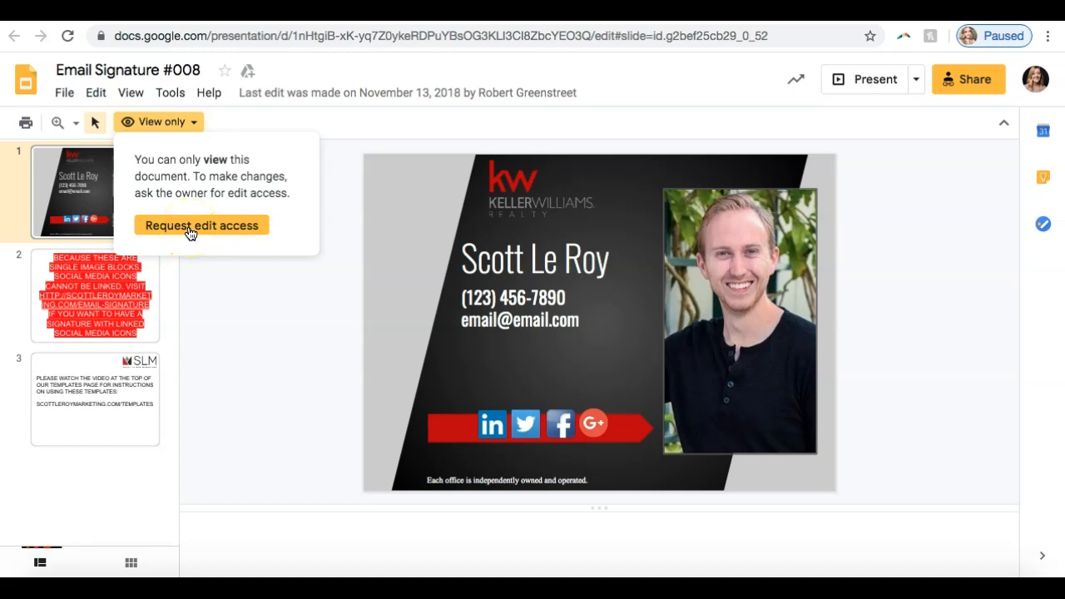
click(188, 220)
click(229, 274)
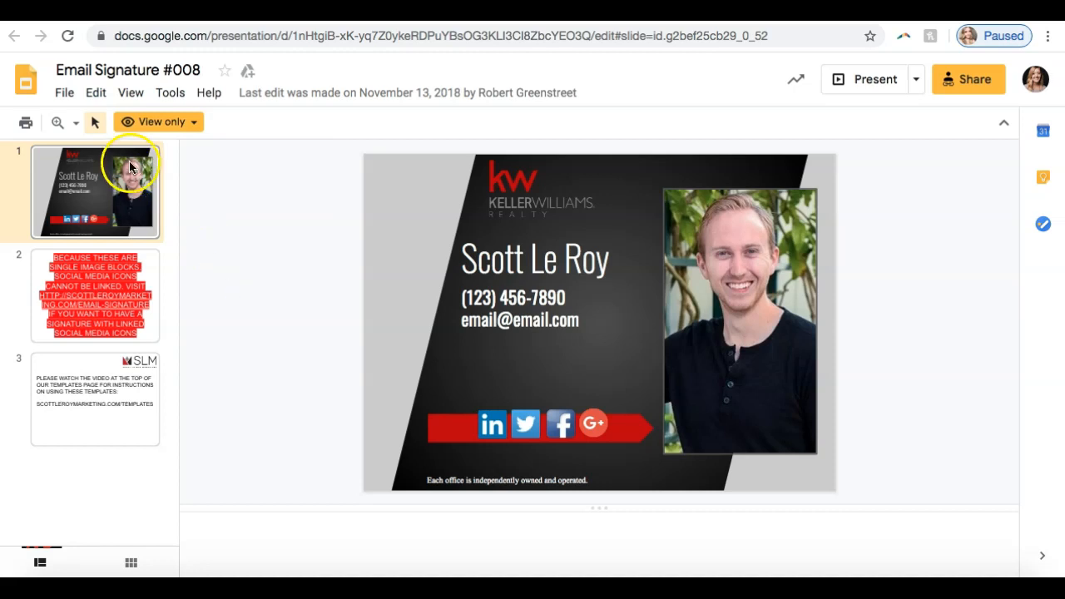
Step: Make an editable copy of the template named "Copy of Email Signature #008" in the Normal Email Signatures folder
click(59, 99)
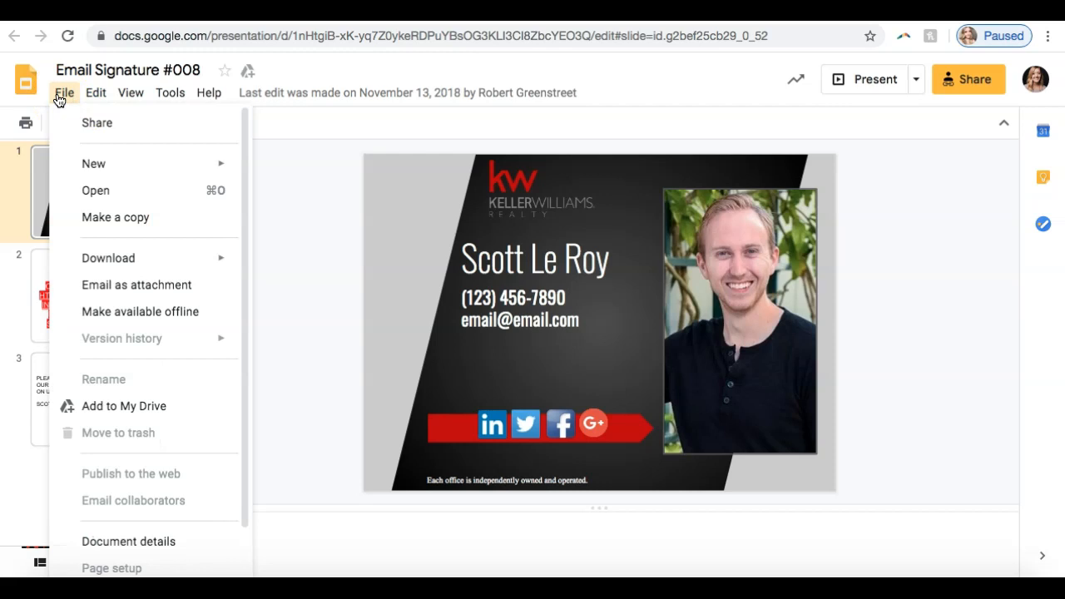
click(95, 222)
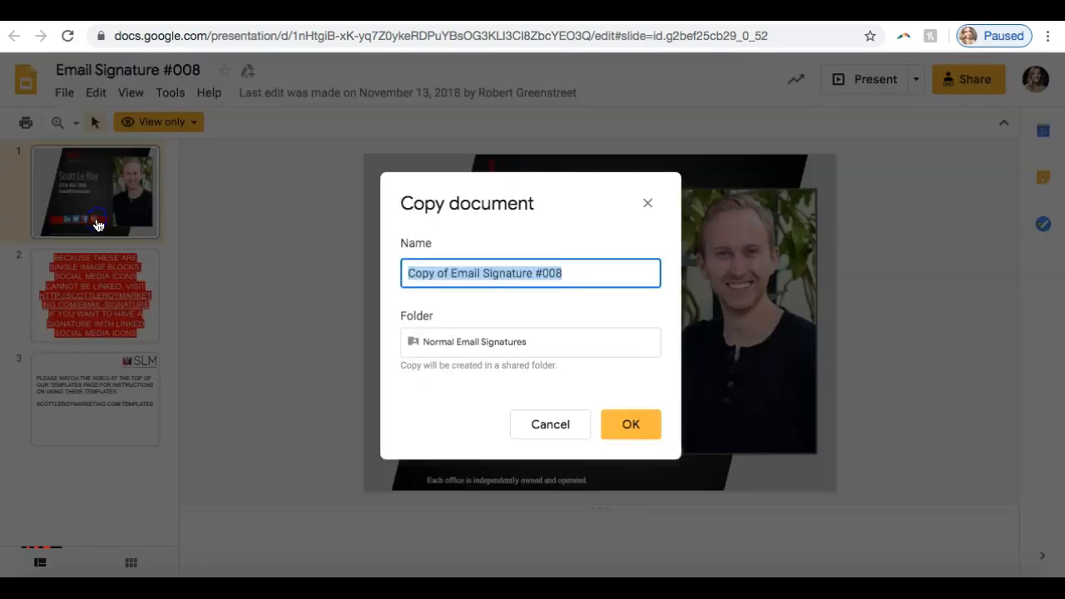
click(639, 432)
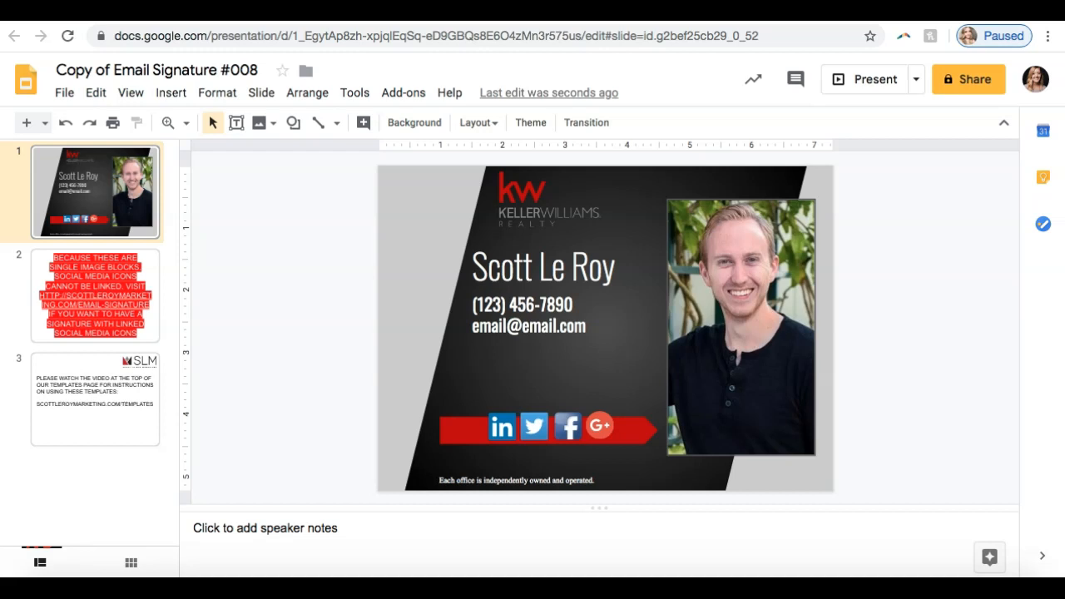
Step: Select the headshot on the signature slide and check the available sources for inserting an image
click(733, 252)
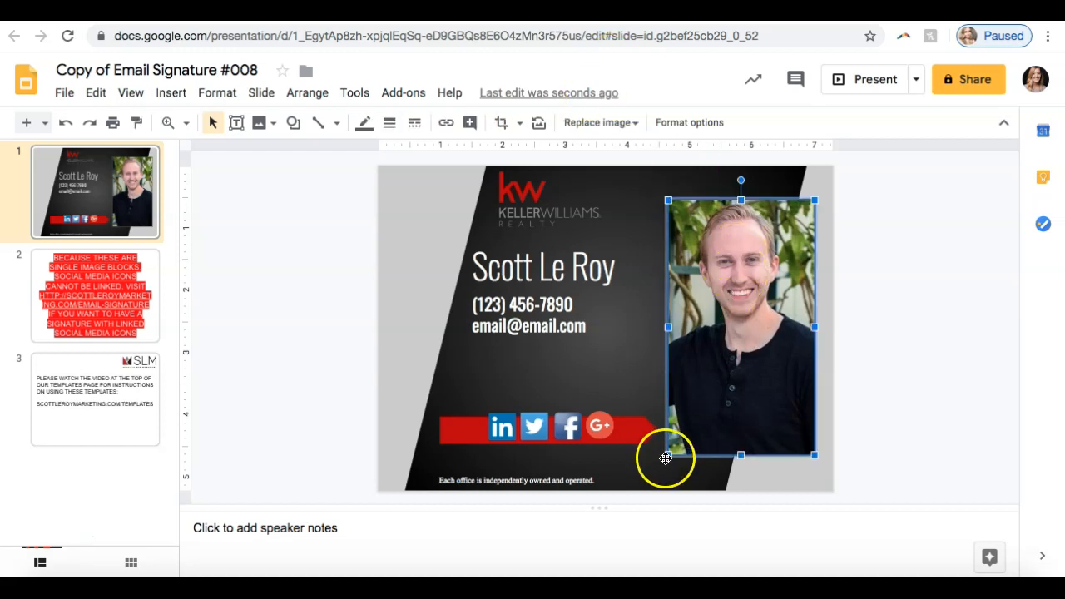
click(723, 335)
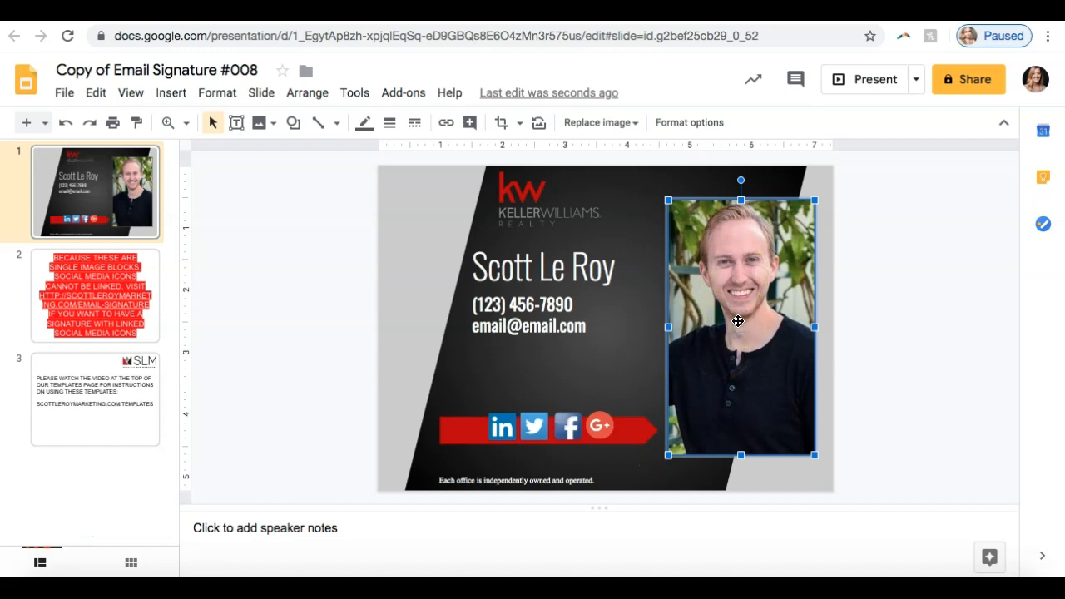
click(65, 94)
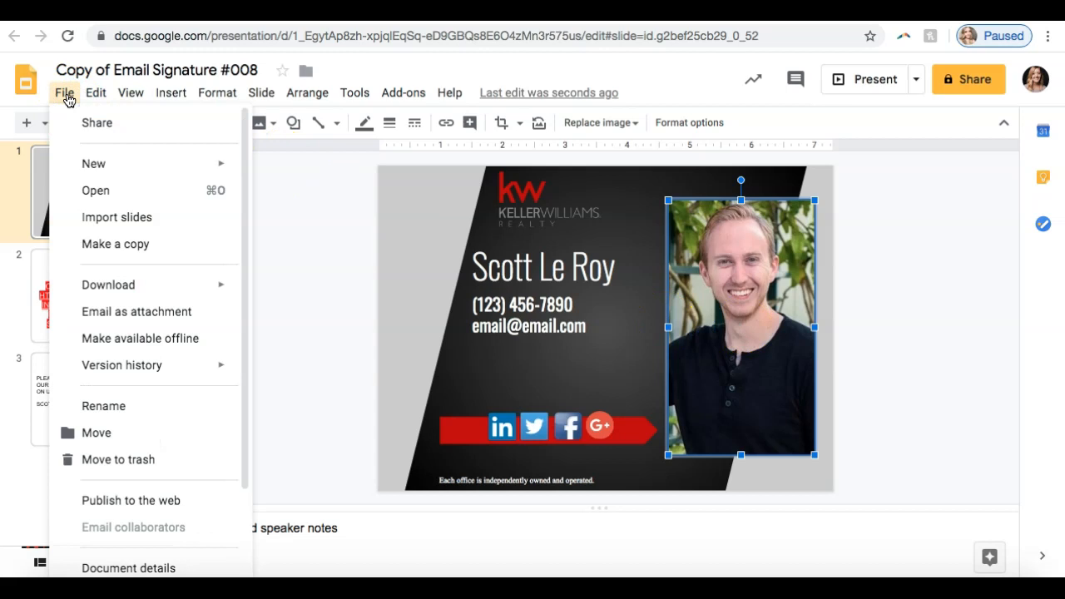
click(97, 96)
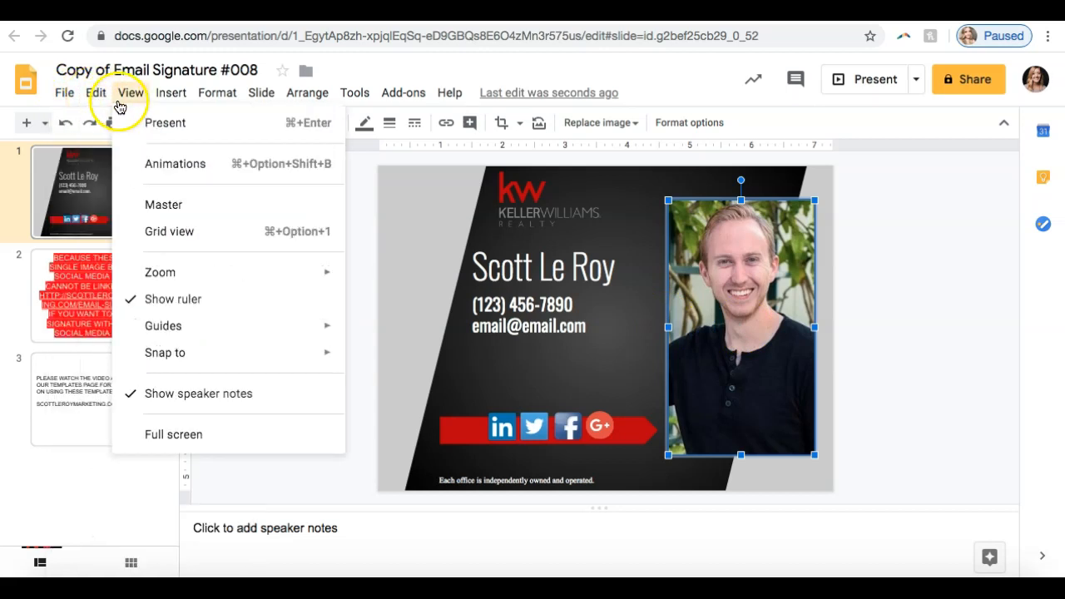
mouse_move(168, 102)
mouse_move(192, 123)
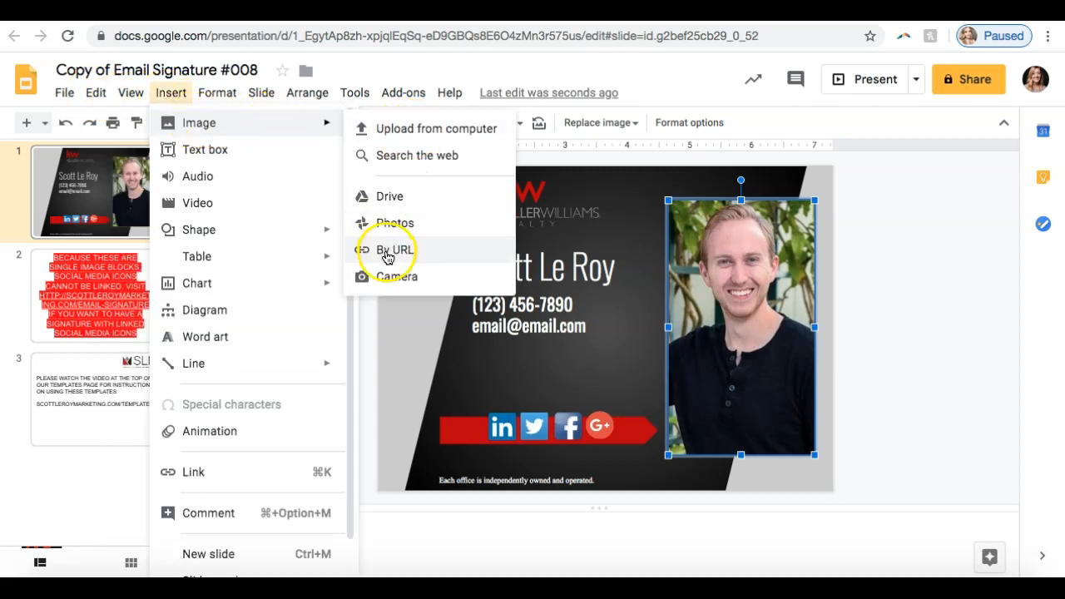
click(741, 281)
Step: Nudge the Keller Williams logo slightly downward on the signature slide
click(513, 197)
mouse_move(521, 202)
mouse_down()
mouse_move(439, 200)
mouse_move(525, 206)
mouse_up()
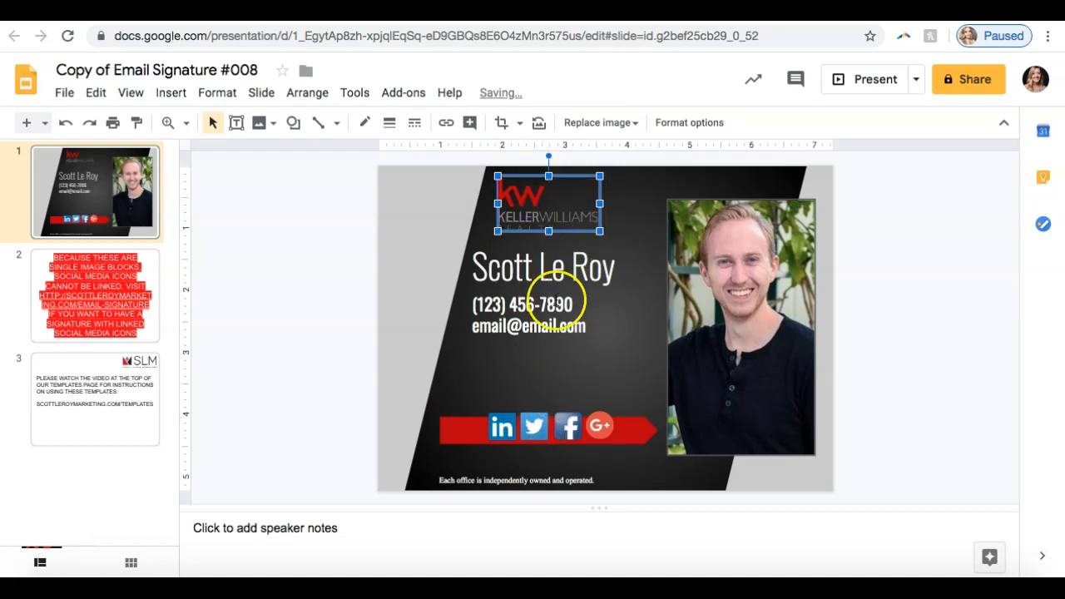
Step: Replace the area code and the following three digits of the placeholder phone number with the agent's
double_click(543, 326)
click(497, 305)
key(BackSpace)
key(BackSpace)
key(BackSpace)
text(321)
key(BackSpace)
key(BackSpace)
key(BackSpace)
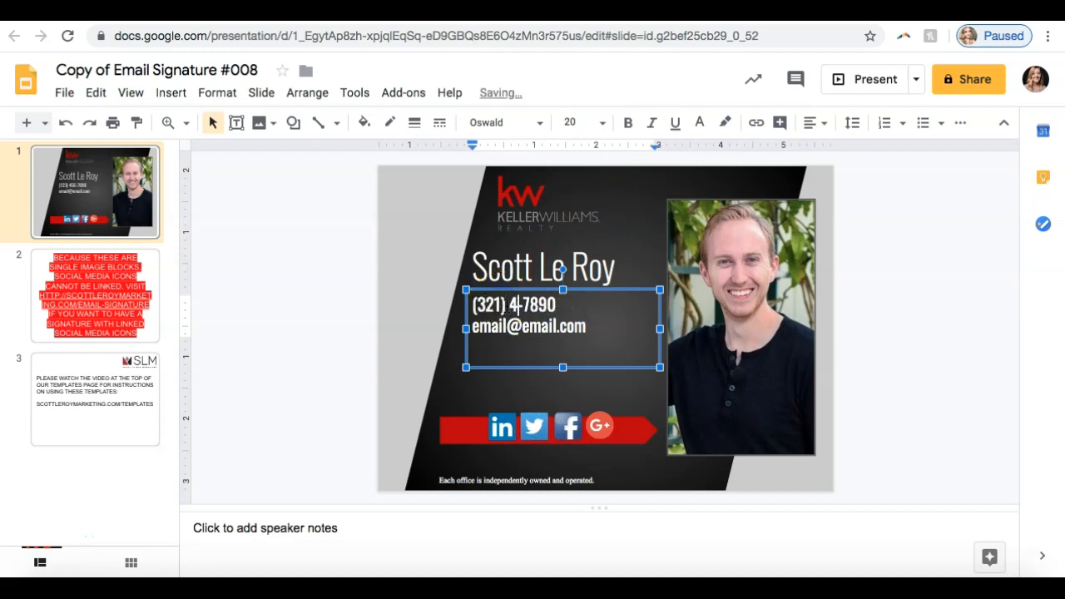
text(236)
click(555, 306)
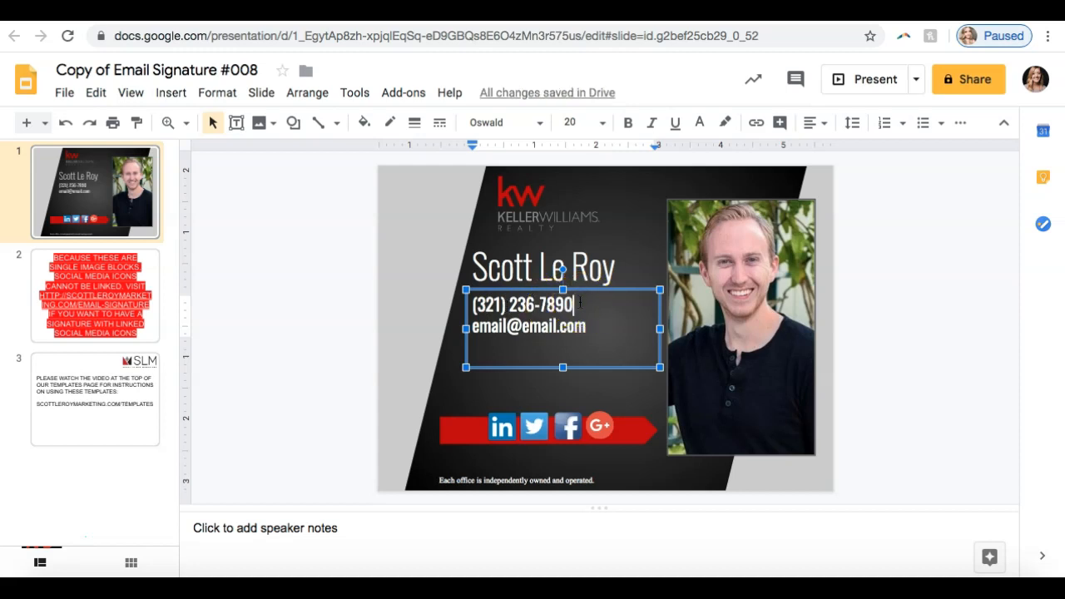
Step: Delete the ending of the placeholder email address in the contact text box
click(587, 327)
key(BackSpace)
key(BackSpace)
key(BackSpace)
Step: Replace the last four digits of the phone number with the agent's own digits
key(BackSpace)
click(590, 327)
click(581, 304)
key(BackSpace)
key(BackSpace)
click(548, 306)
key(BackSpace)
text(3)
click(568, 310)
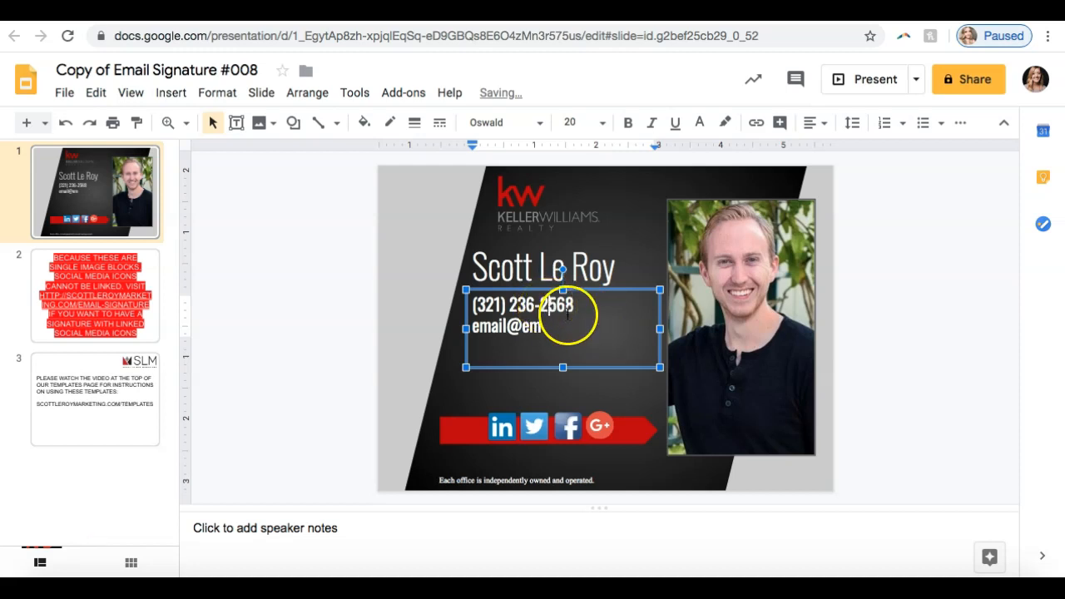
Step: Replace the rest of the placeholder email with the agent's email address
click(557, 327)
key(BackSpace)
key(BackSpace)
key(BackSpace)
key(BackSpace)
key(BackSpace)
key(BackSpace)
key(BackSpace)
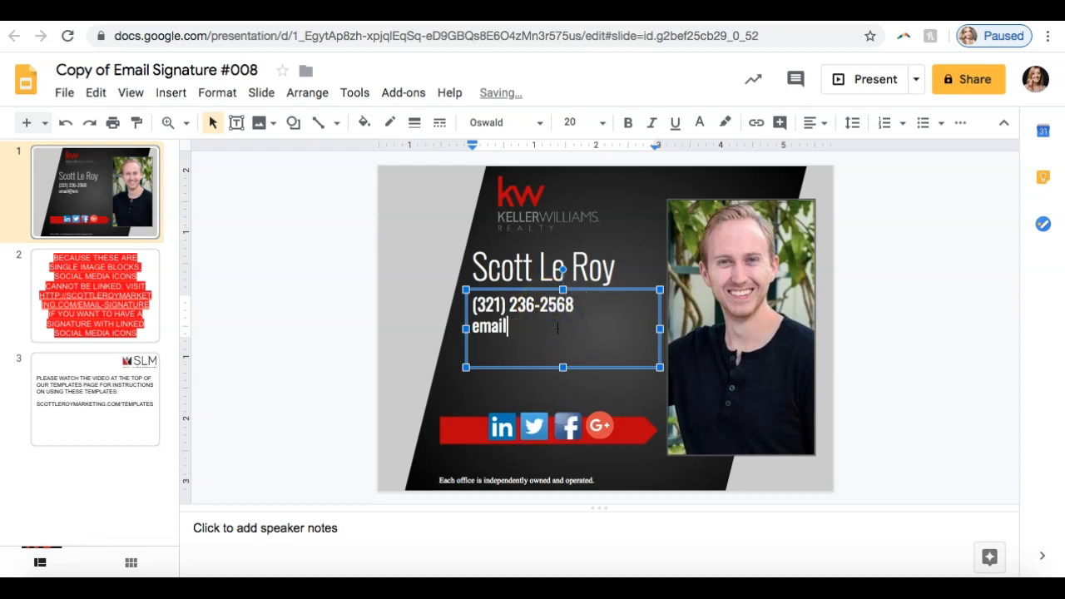
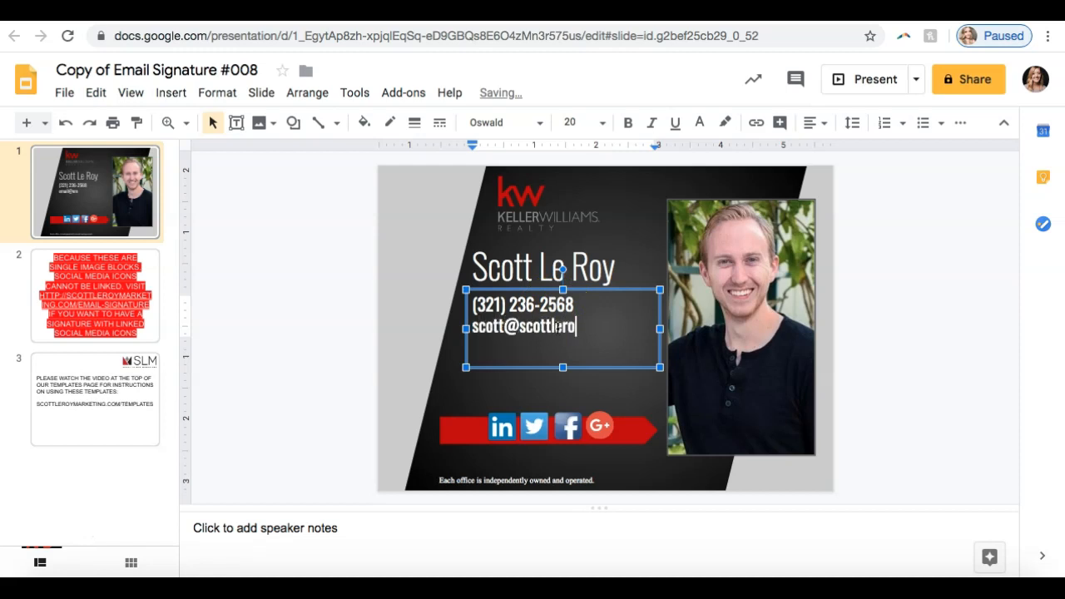
Step: Set the email line's font size to 18 and widen the contact text box so the address fits on one line
click(506, 339)
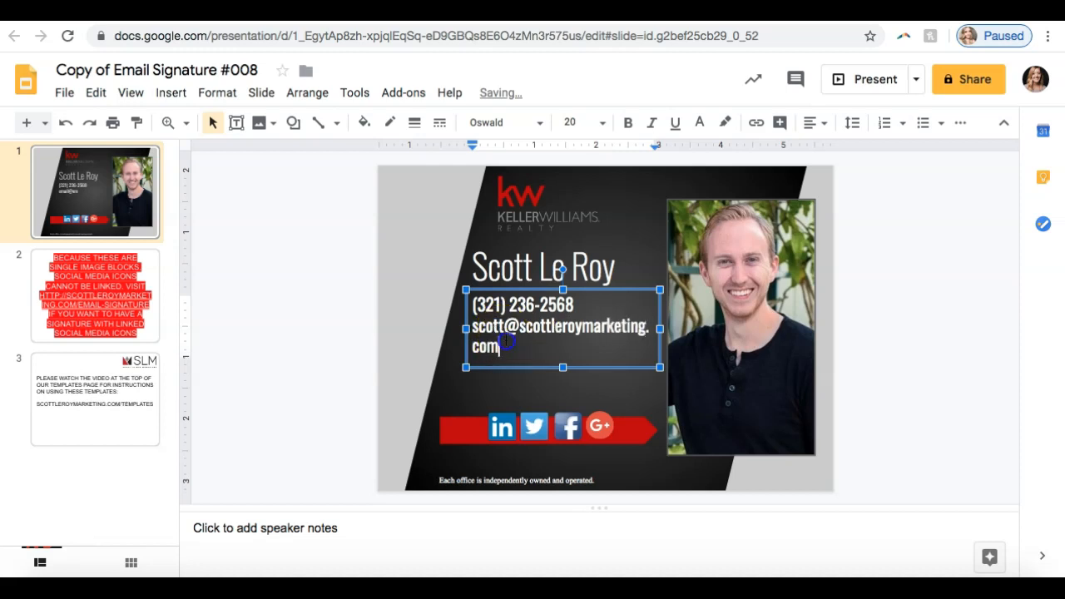
drag(499, 348, 471, 329)
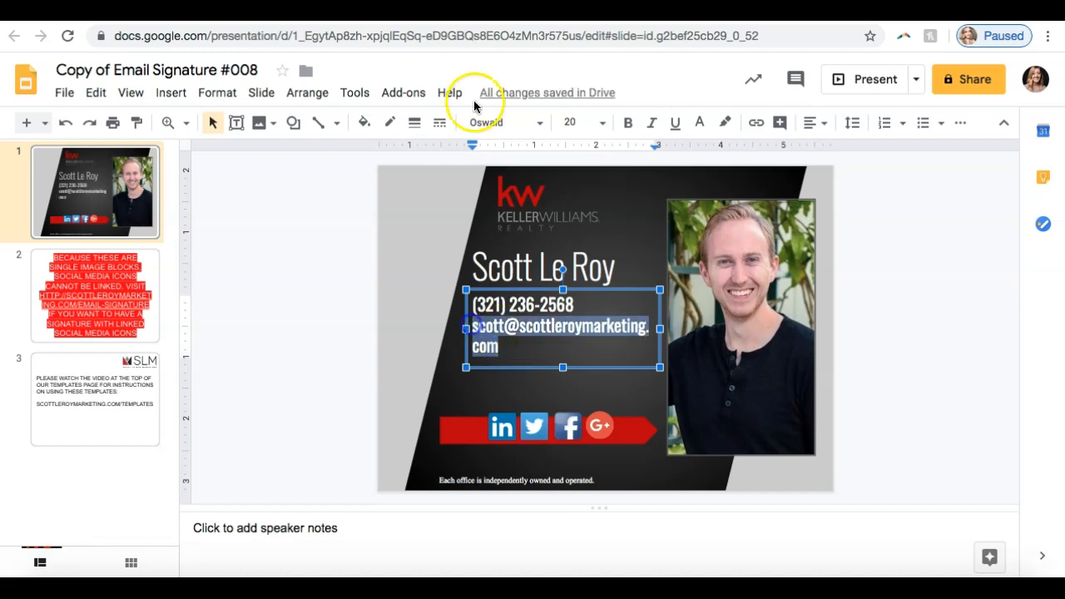
click(603, 123)
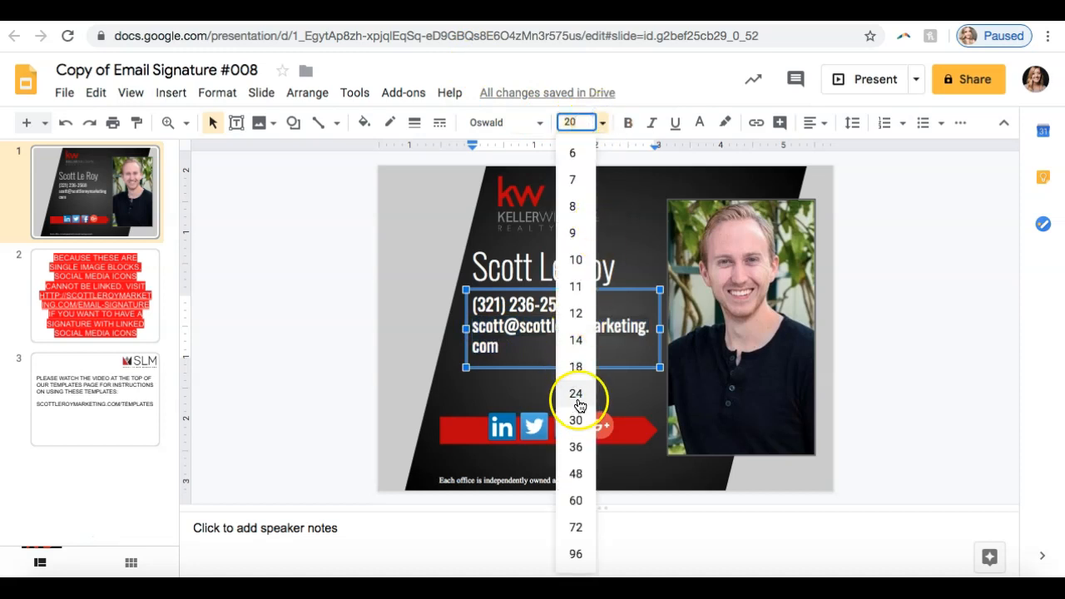
click(574, 371)
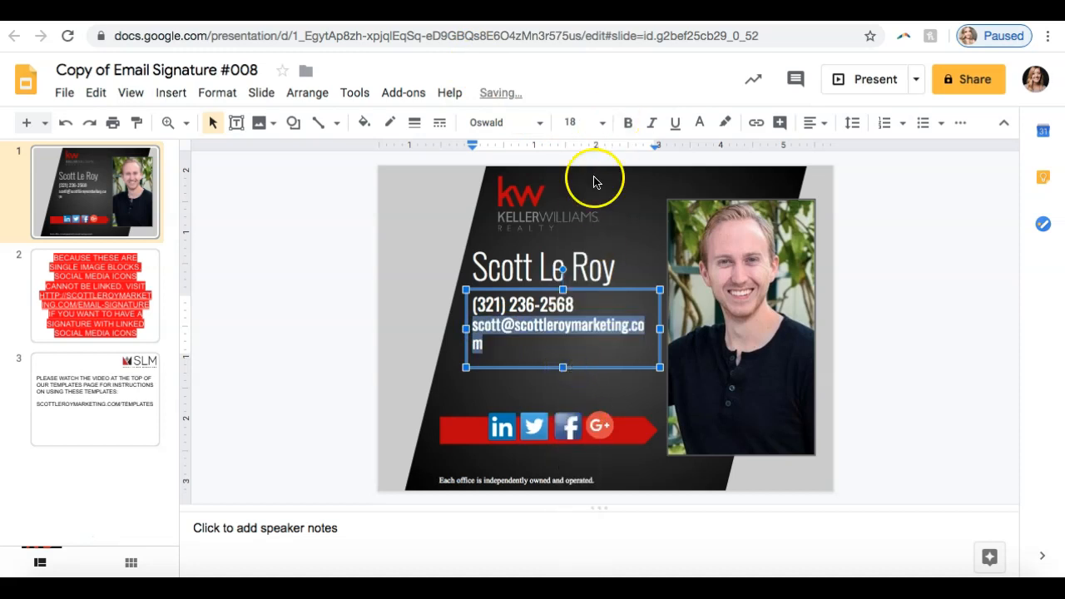
drag(463, 330, 455, 329)
click(542, 333)
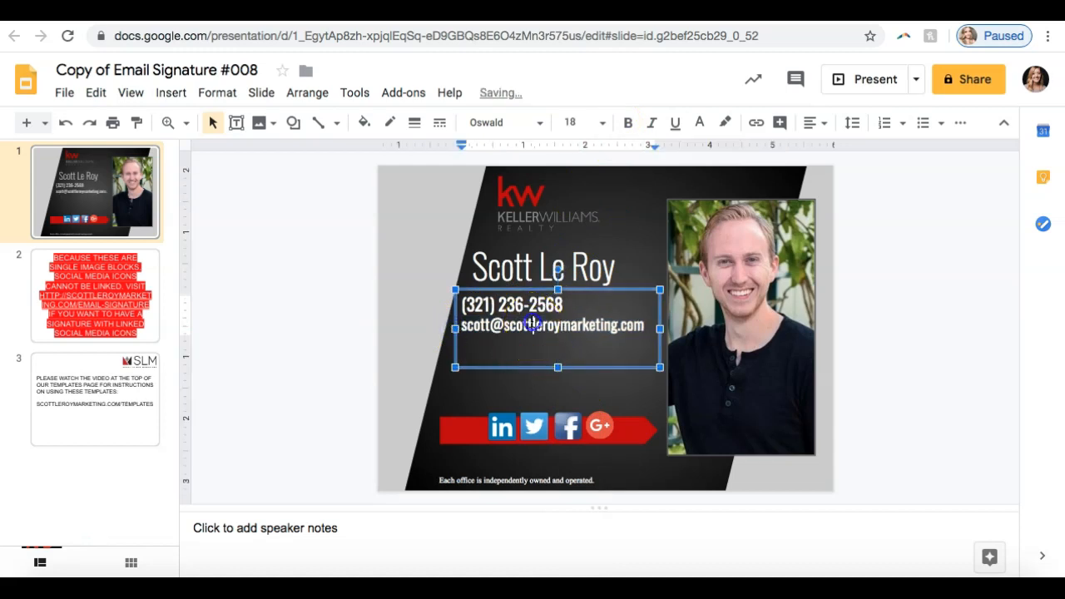
Step: Change the font of the phone number and email lines to Gill Sans
double_click(532, 323)
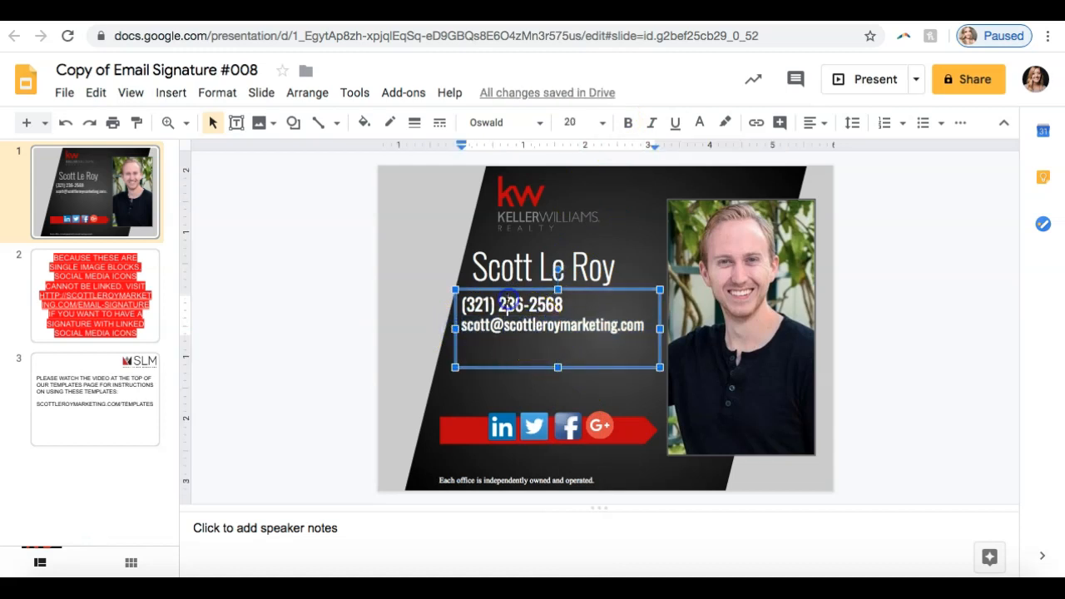
drag(463, 305, 620, 322)
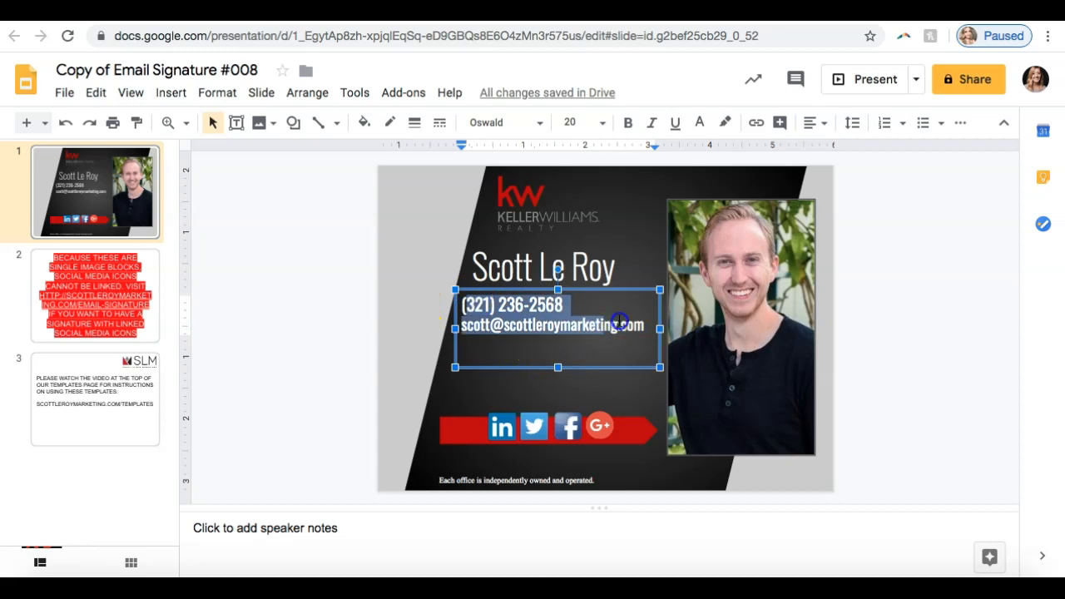
click(464, 305)
drag(463, 305, 652, 338)
click(541, 124)
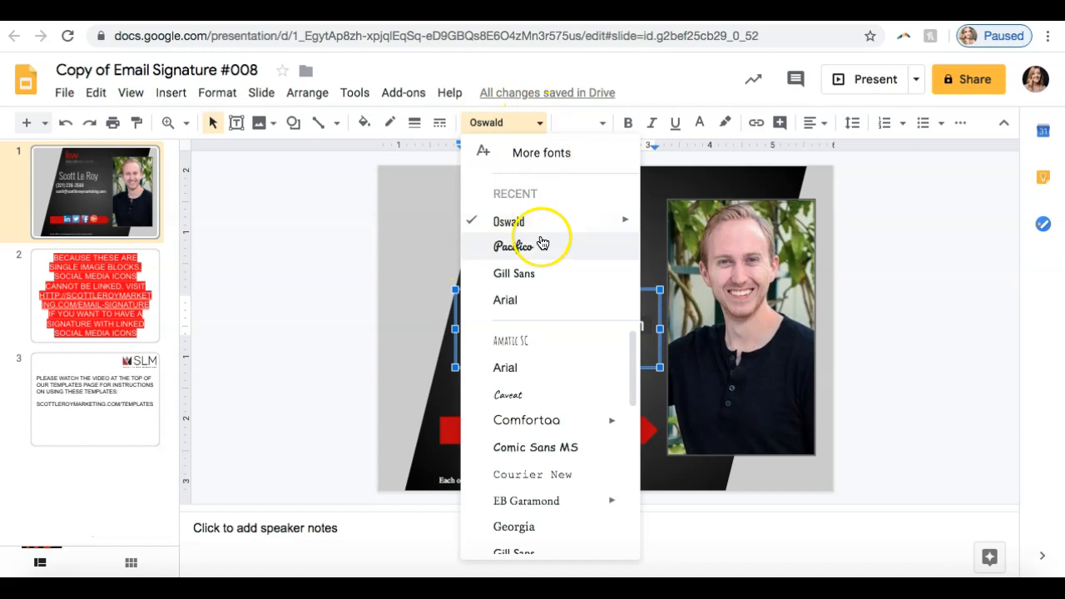
click(529, 276)
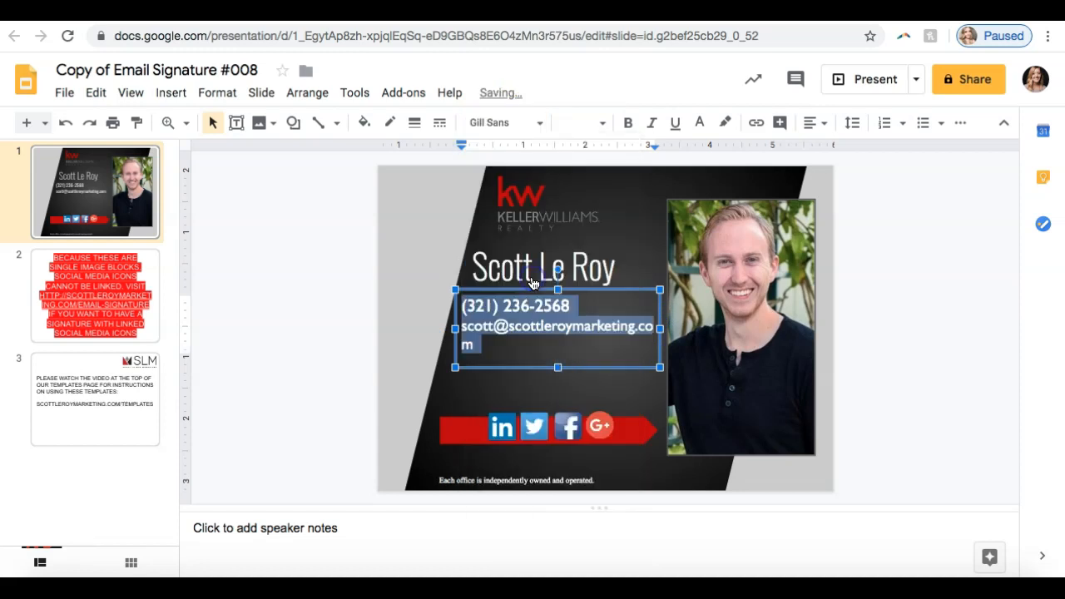
Step: Widen the contact text box slightly toward the photo and set the email line's font size to 14
click(552, 326)
drag(659, 327, 666, 329)
click(480, 343)
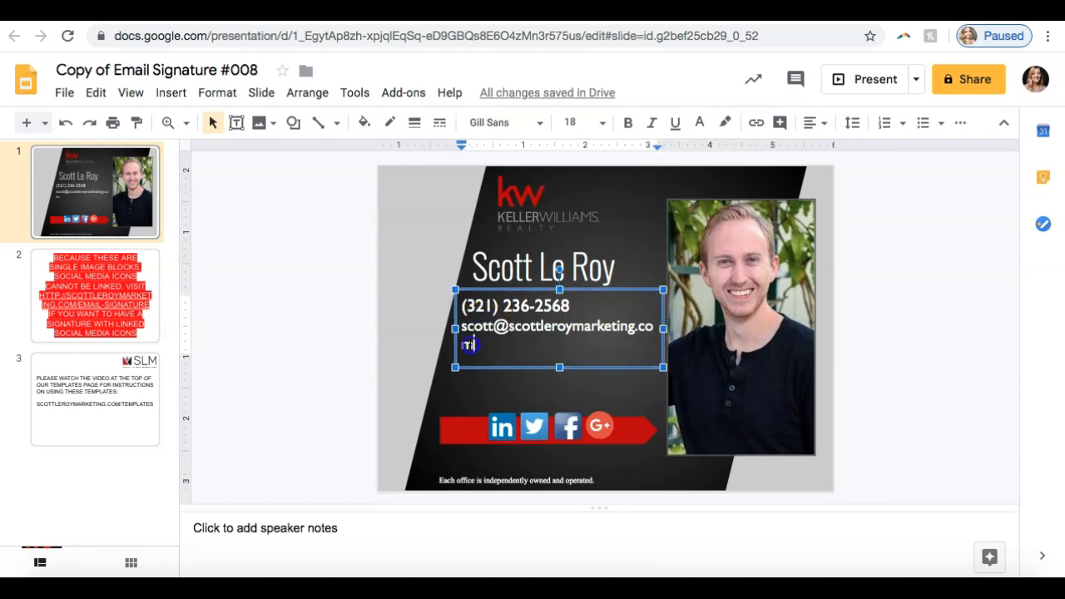
drag(470, 344, 462, 326)
click(602, 123)
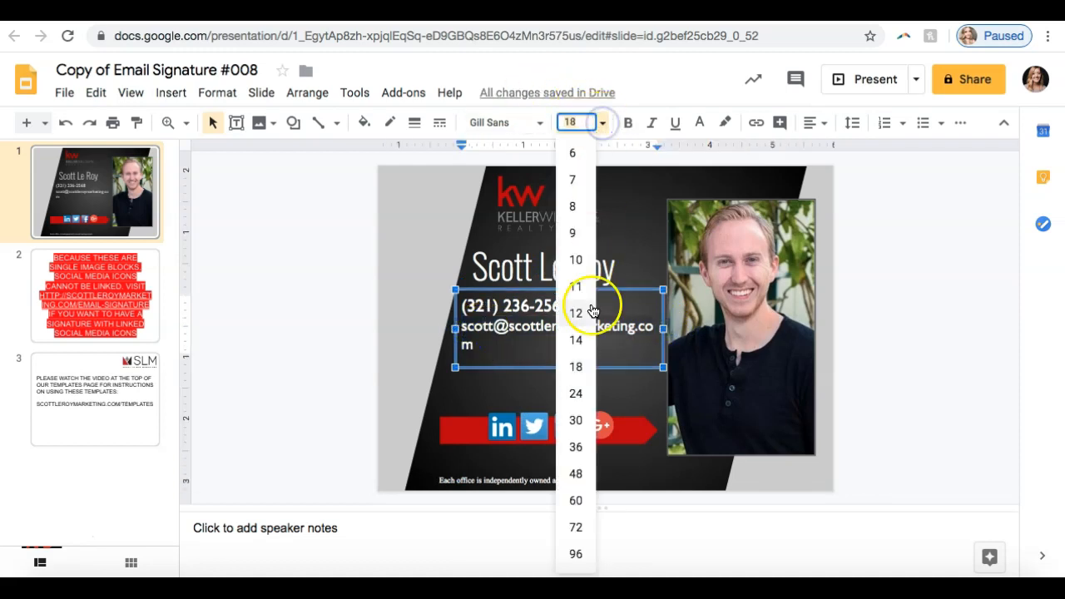
click(576, 340)
click(573, 352)
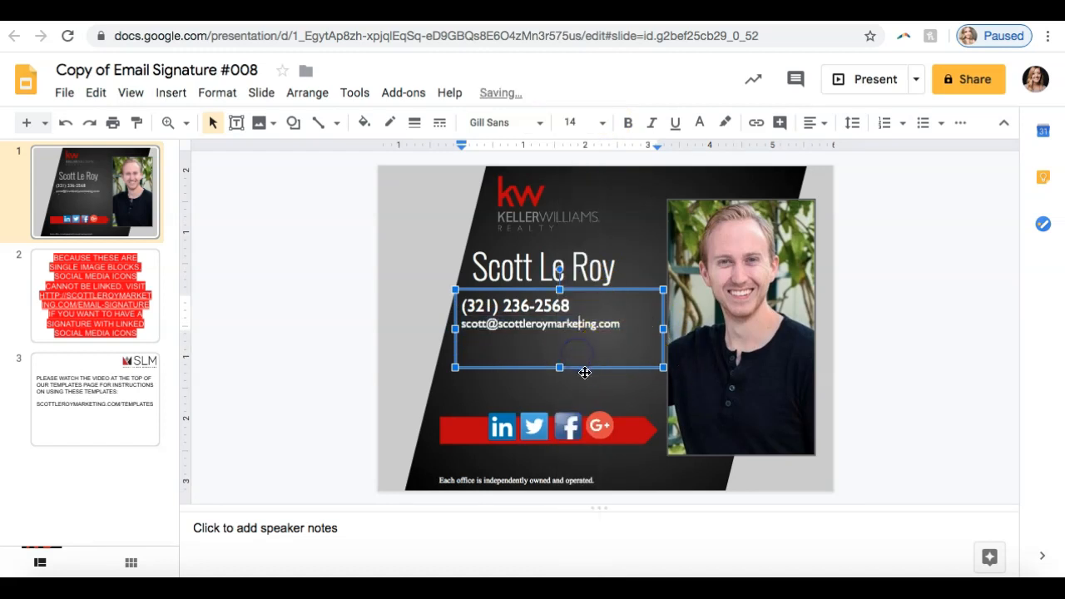
Step: Deselect the contact text box to review the signature, and select the dark slanted background shape
click(609, 376)
click(843, 342)
click(599, 351)
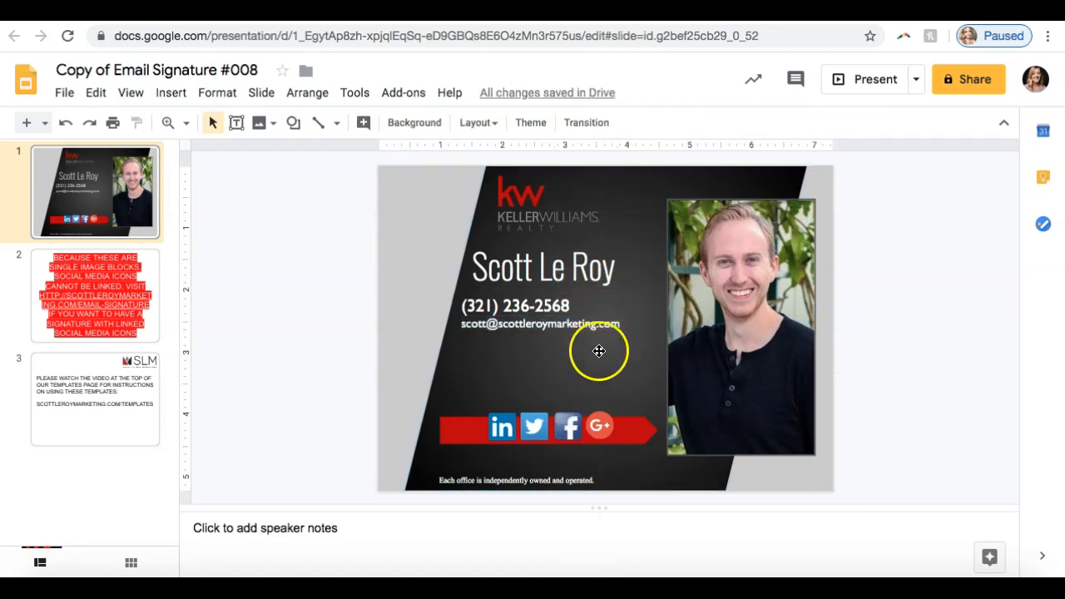
click(496, 369)
click(562, 389)
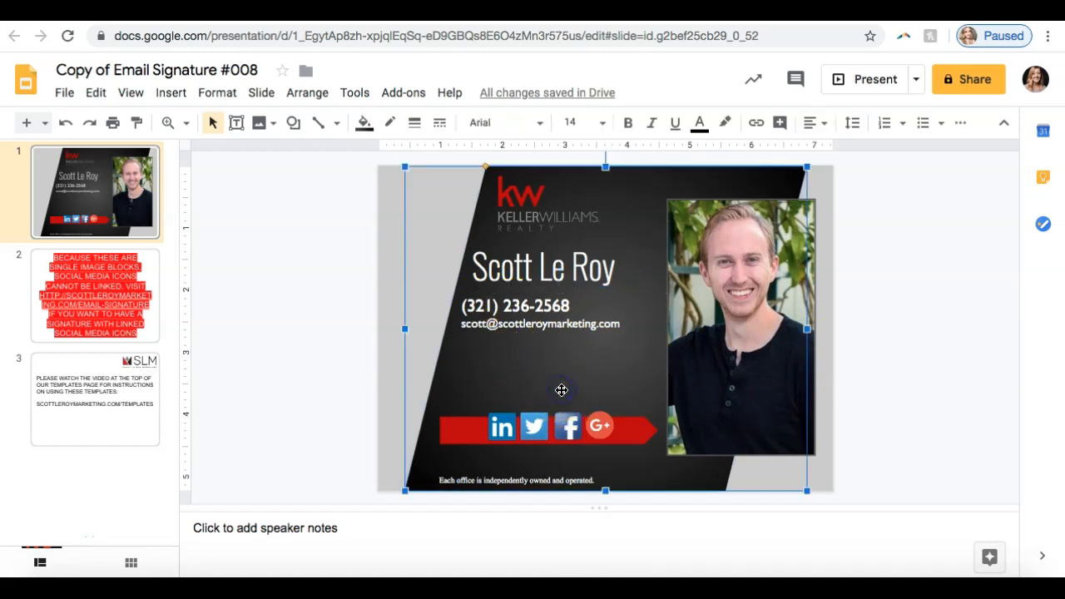
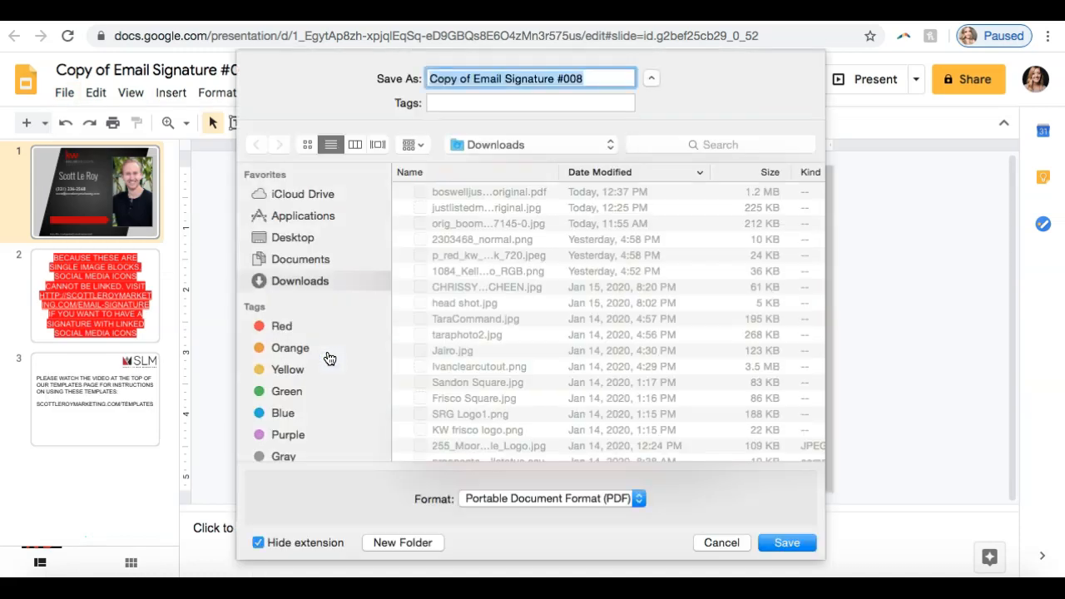
Step: Save the signature presentation as the PDF Copy of Email Signature #008 in the Downloads folder
click(774, 543)
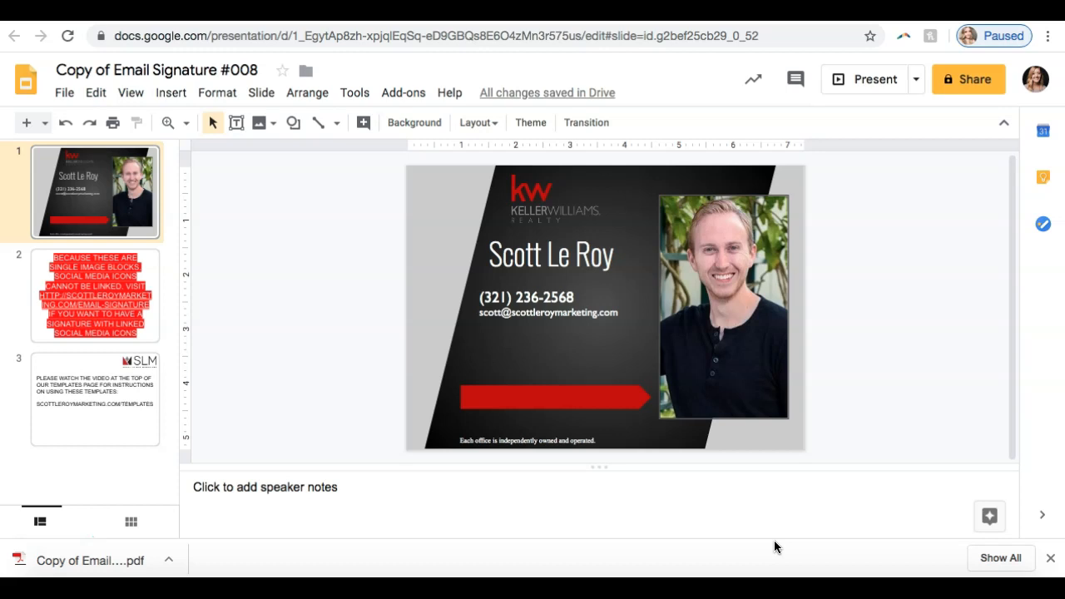
Step: Try to open a file converter site at jpg2pdf.net and dismiss the finished download notice
double_click(709, 36)
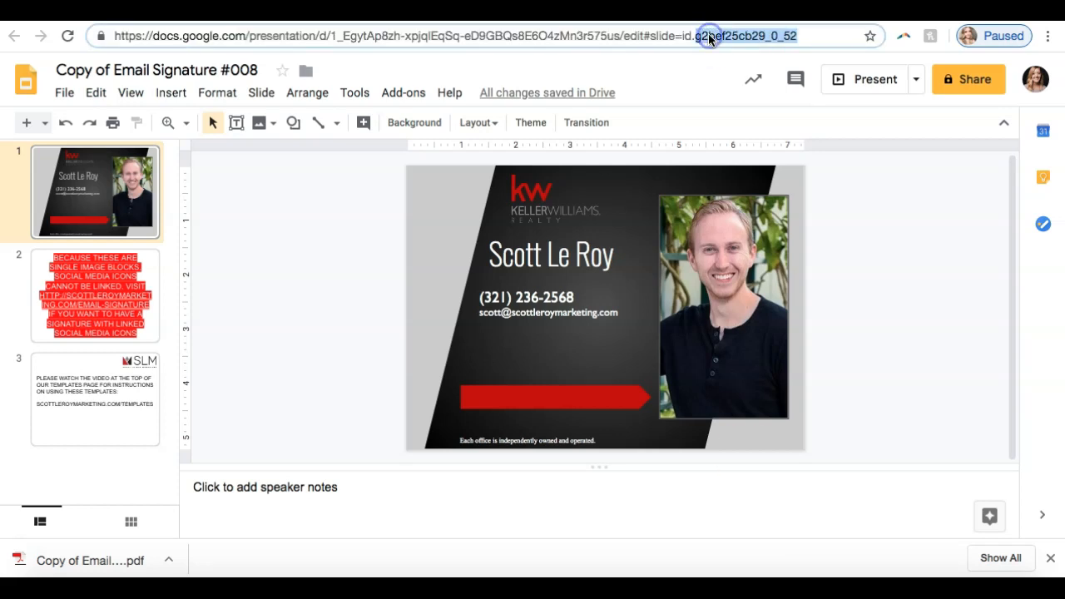
triple_click(709, 36)
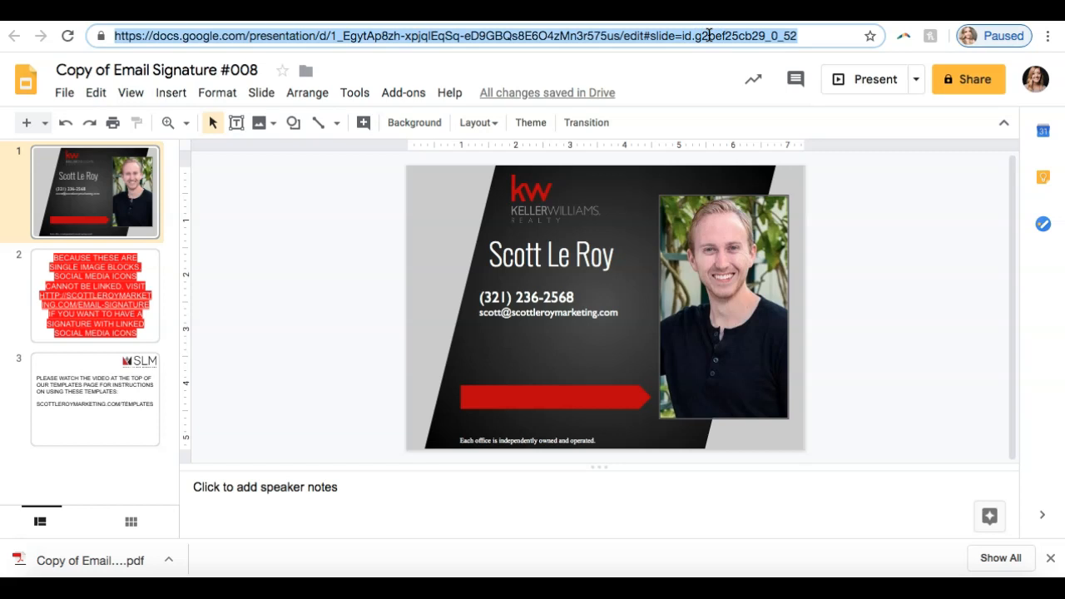
text(jp)
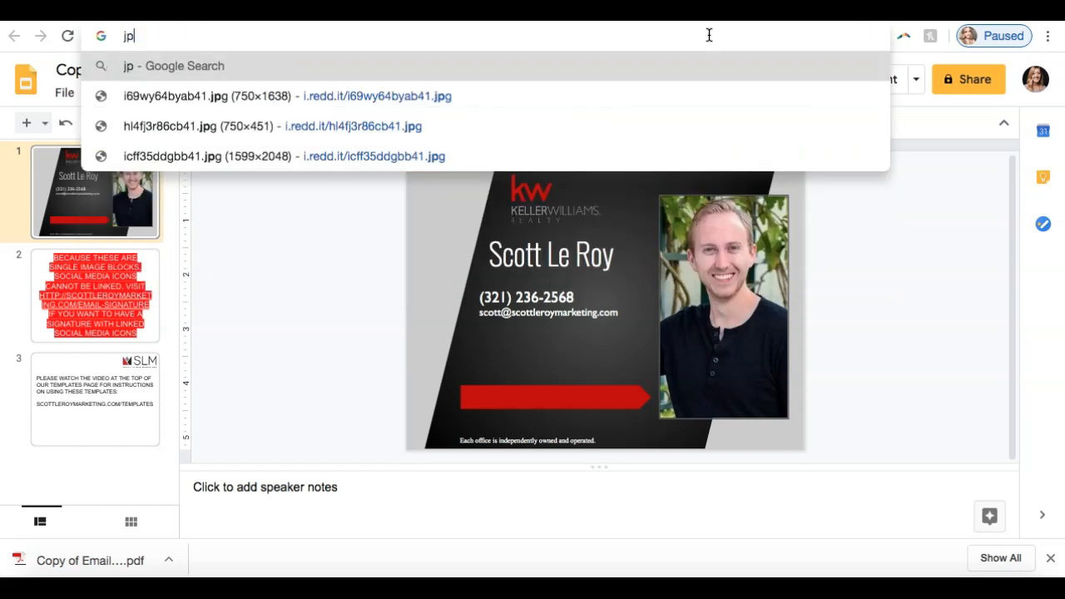
text(g2pd)
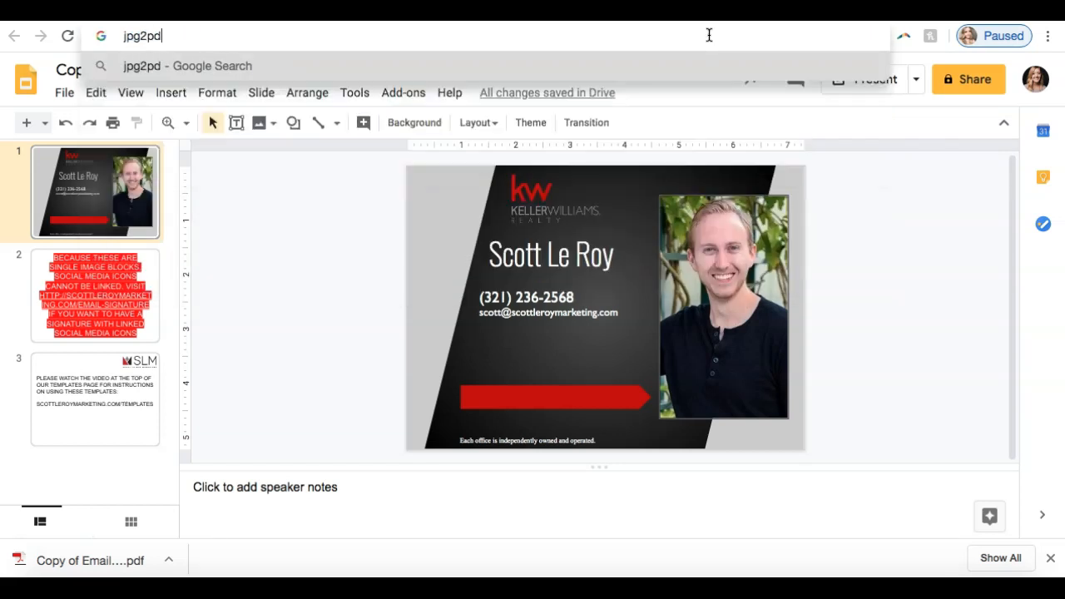
text(f.net)
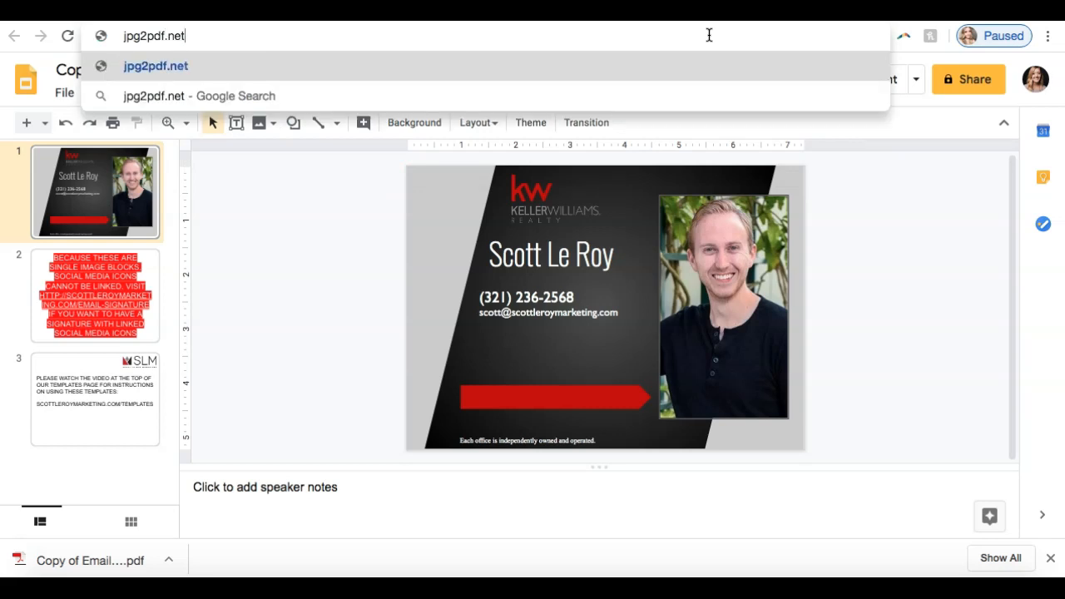
key(Return)
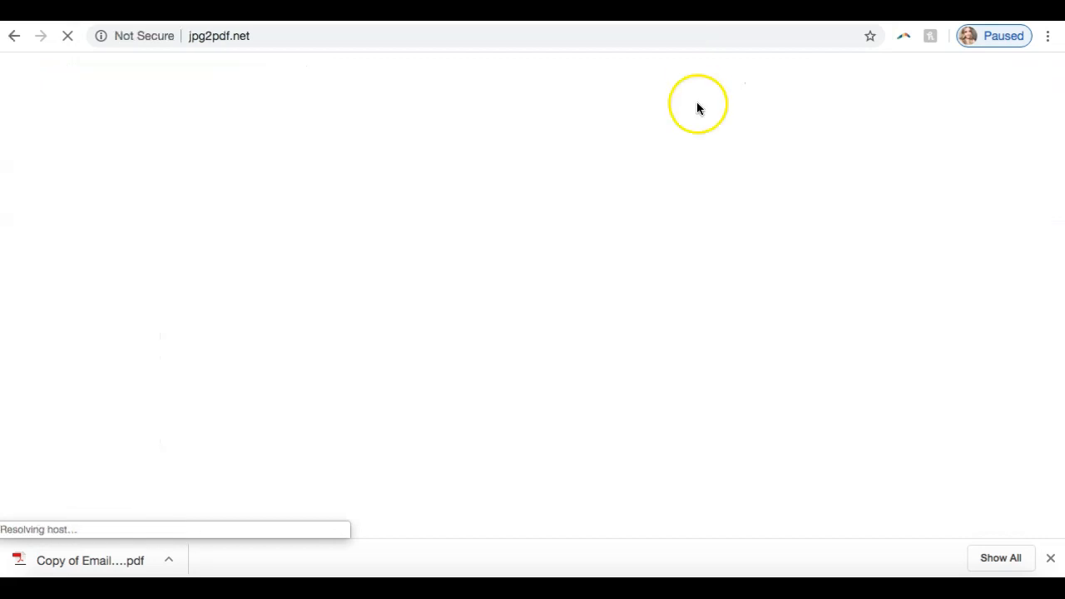
click(1050, 558)
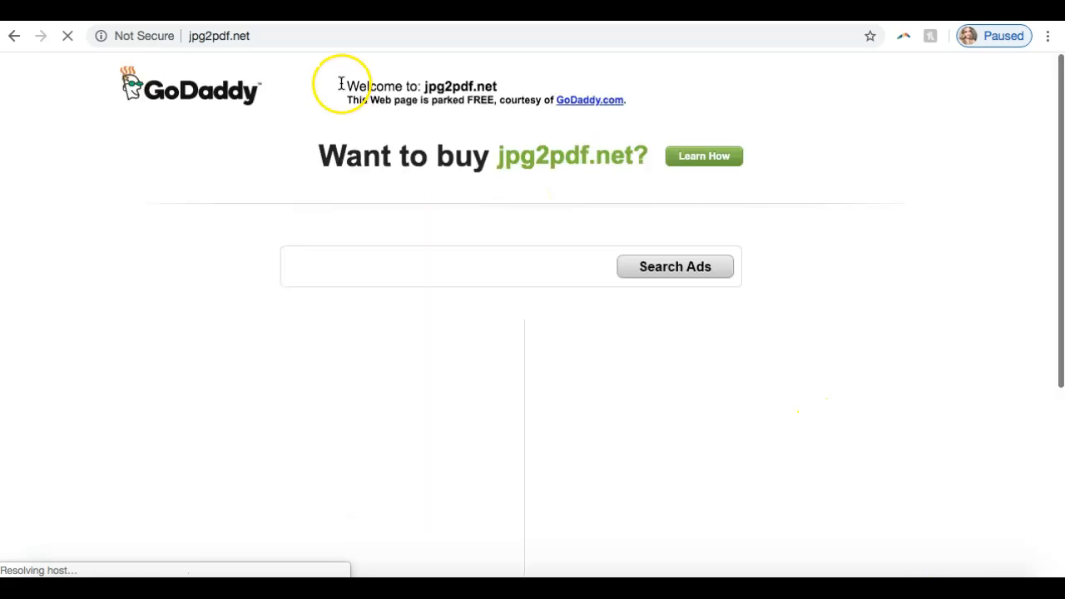
Step: Open the PDF to JPG online converter at pdf2jpg.net
click(290, 36)
text(pdf2)
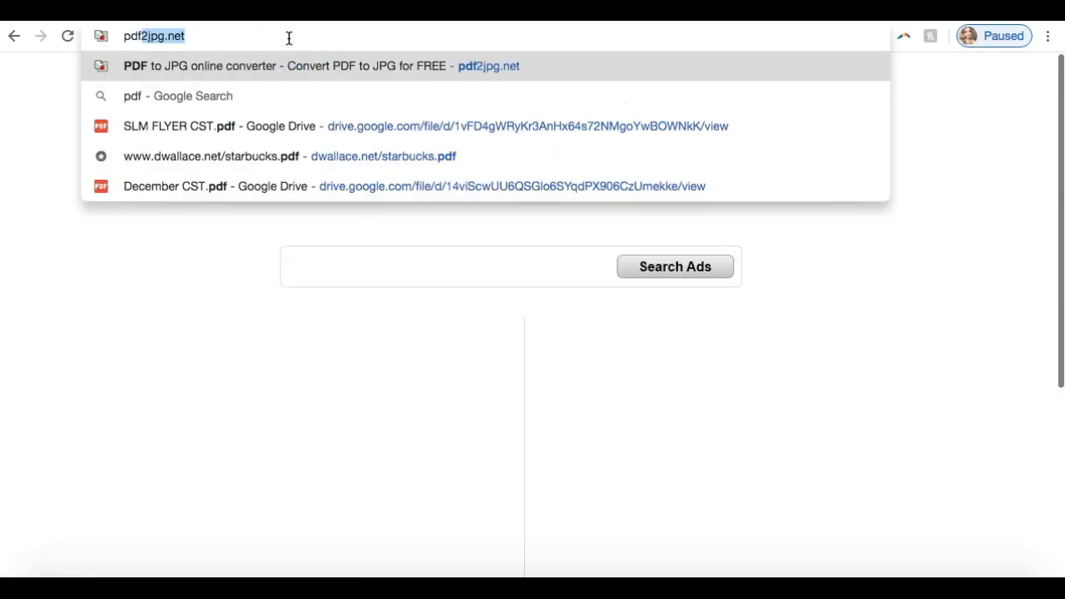
text(jpg.)
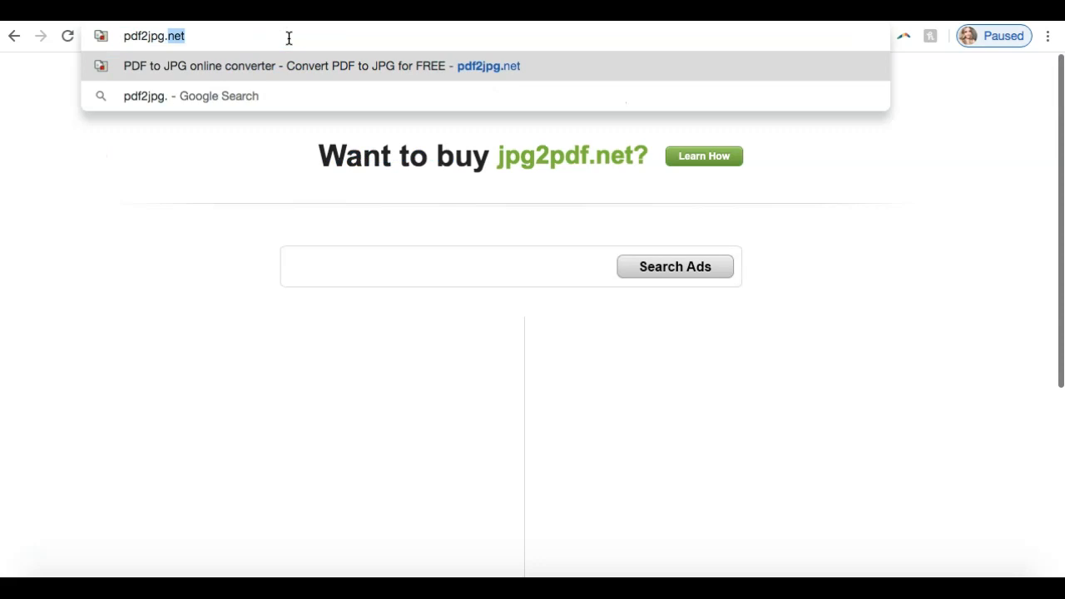
key(Return)
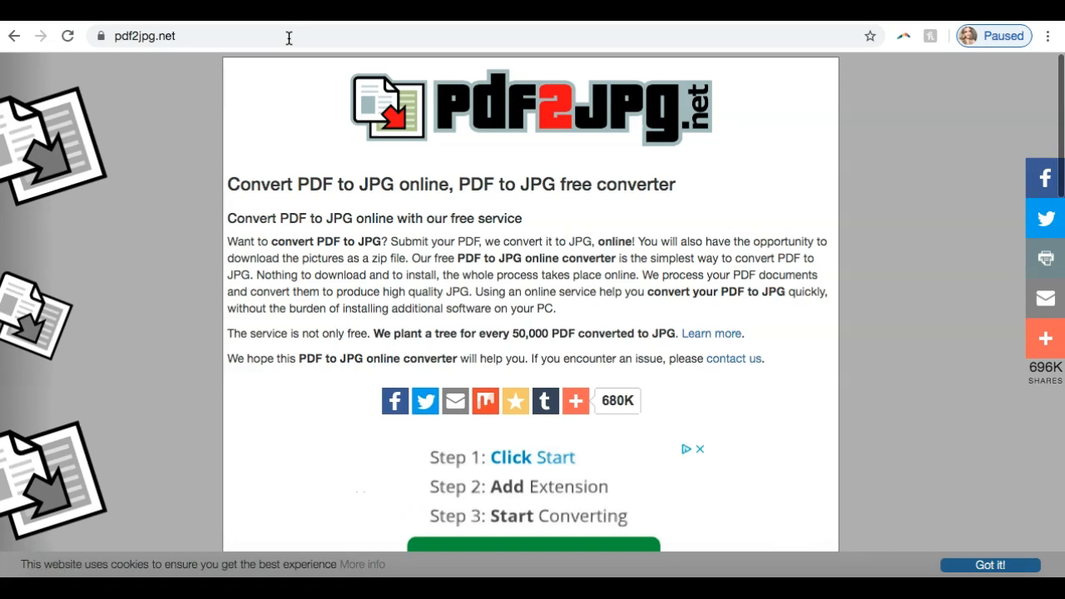
Step: Choose Copy of Email Signature #008.pdf from the Downloads folder as the document to convert
scroll(287, 297, down, 5)
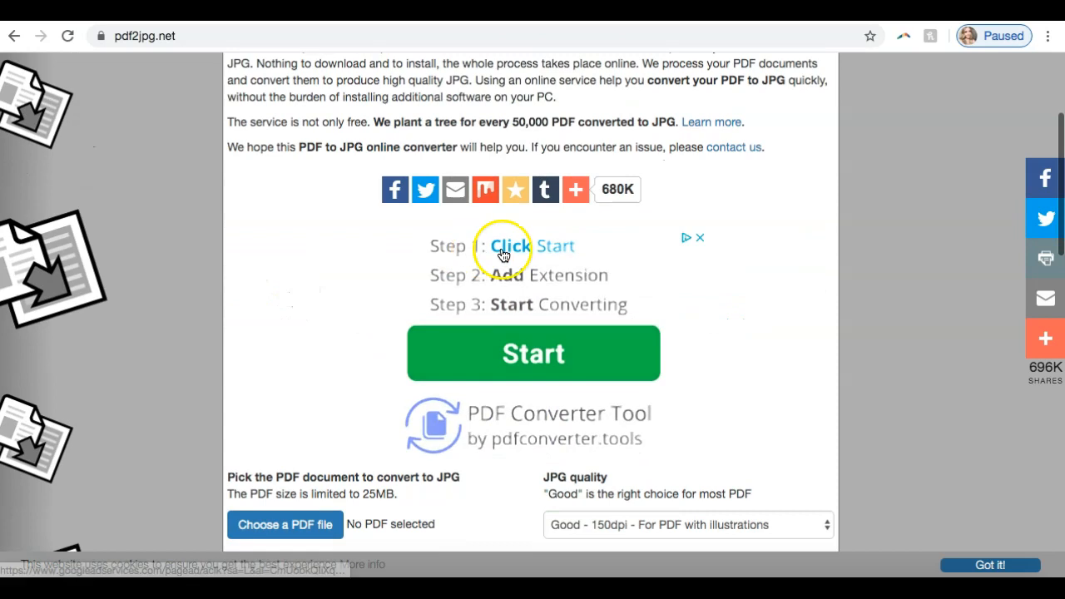
scroll(490, 315, down, 2)
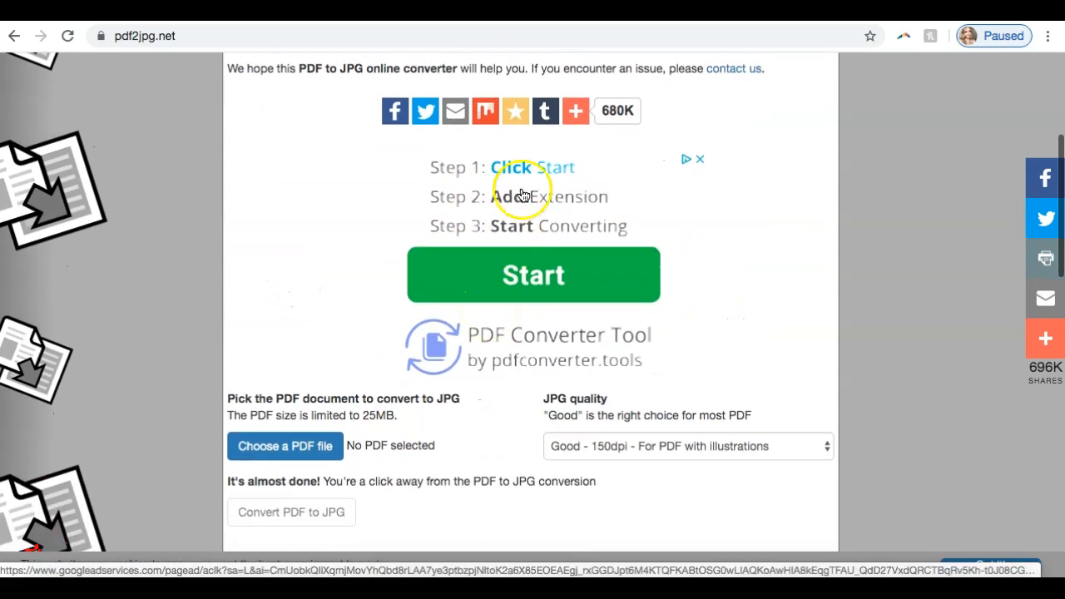
scroll(504, 193, down, 2)
scroll(503, 196, down, 3)
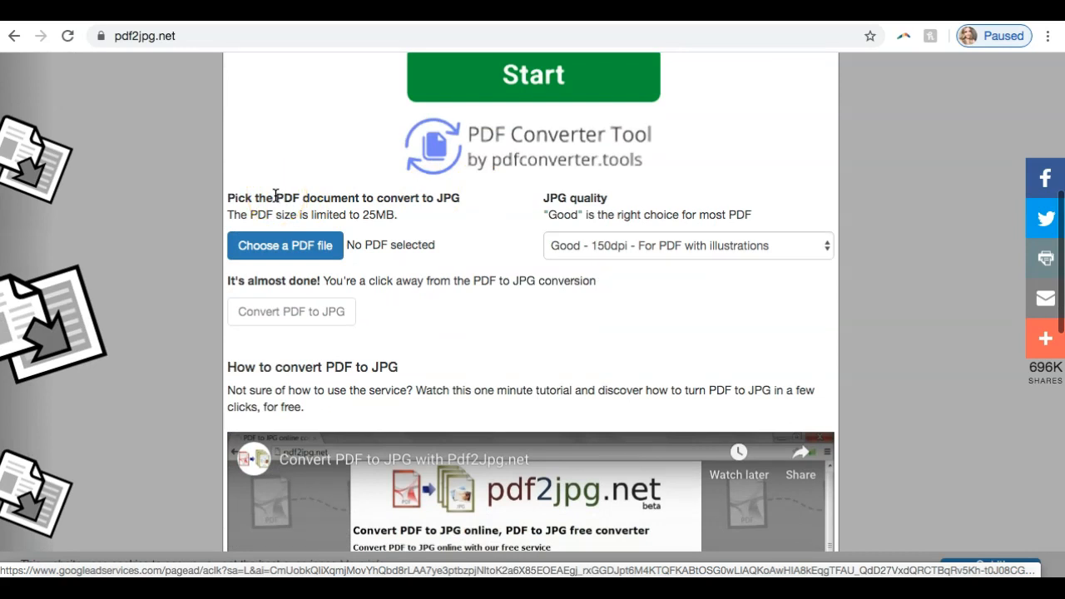
click(276, 247)
click(305, 225)
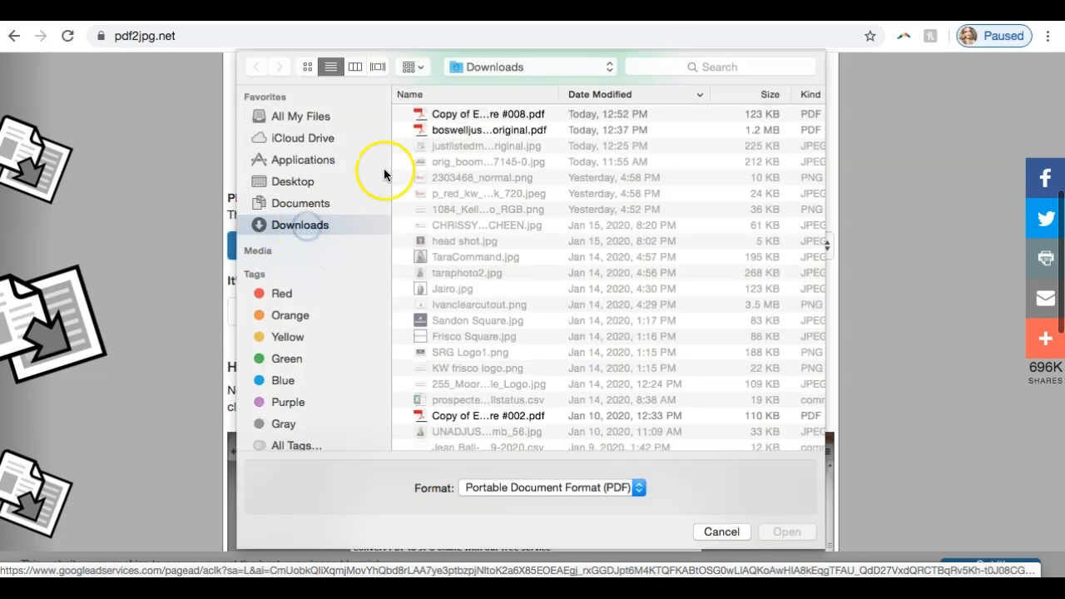
click(456, 115)
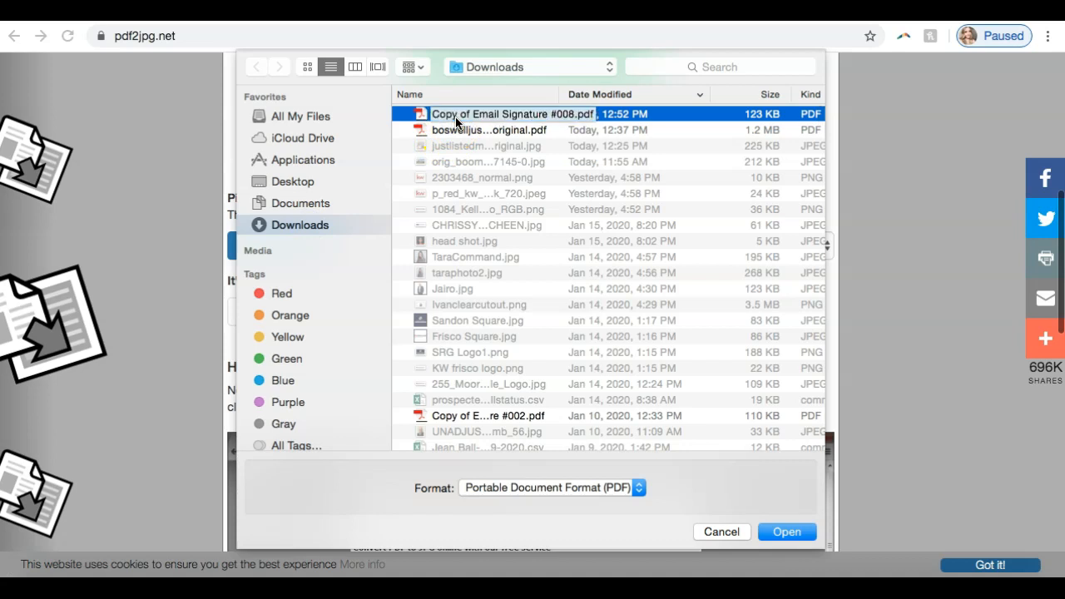
double_click(456, 116)
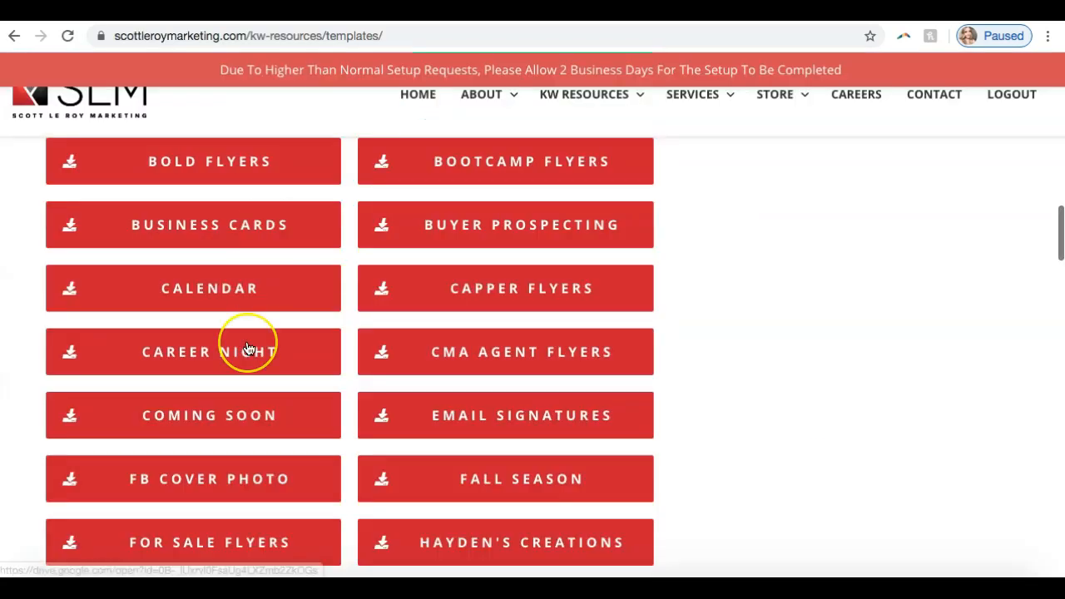
scroll(250, 344, up, 10)
scroll(248, 347, down, 1)
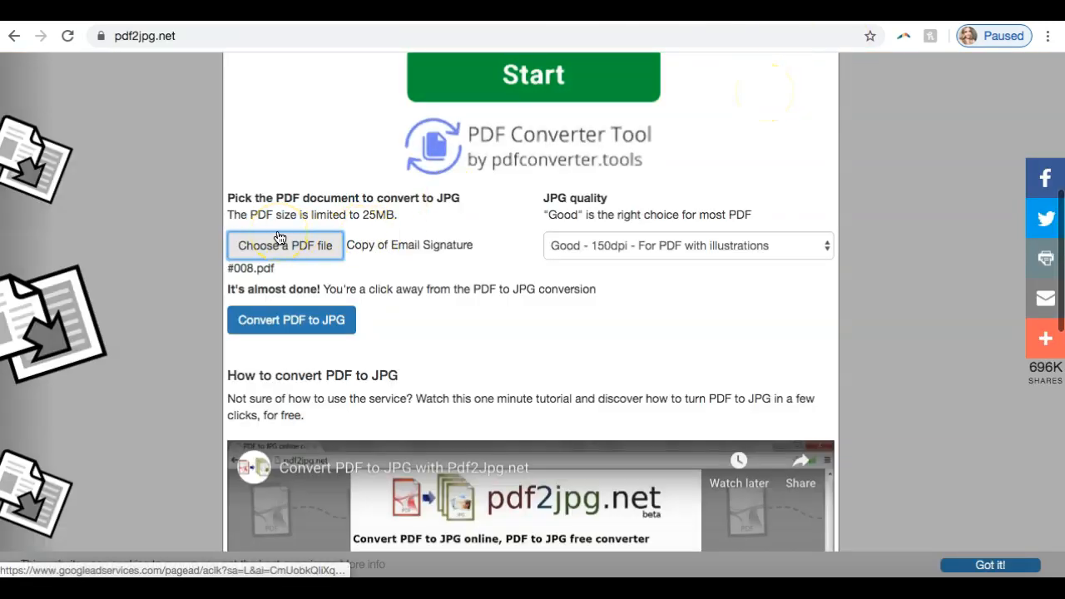
Step: Set the JPG quality to Excellent - 300dpi and convert the PDF to JPG
click(596, 246)
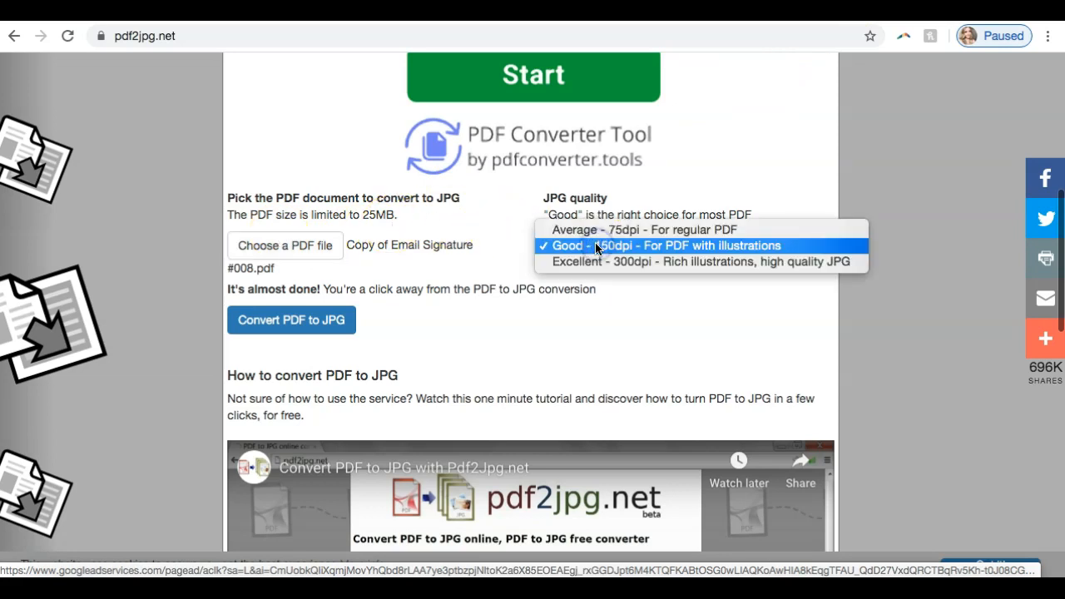
click(596, 262)
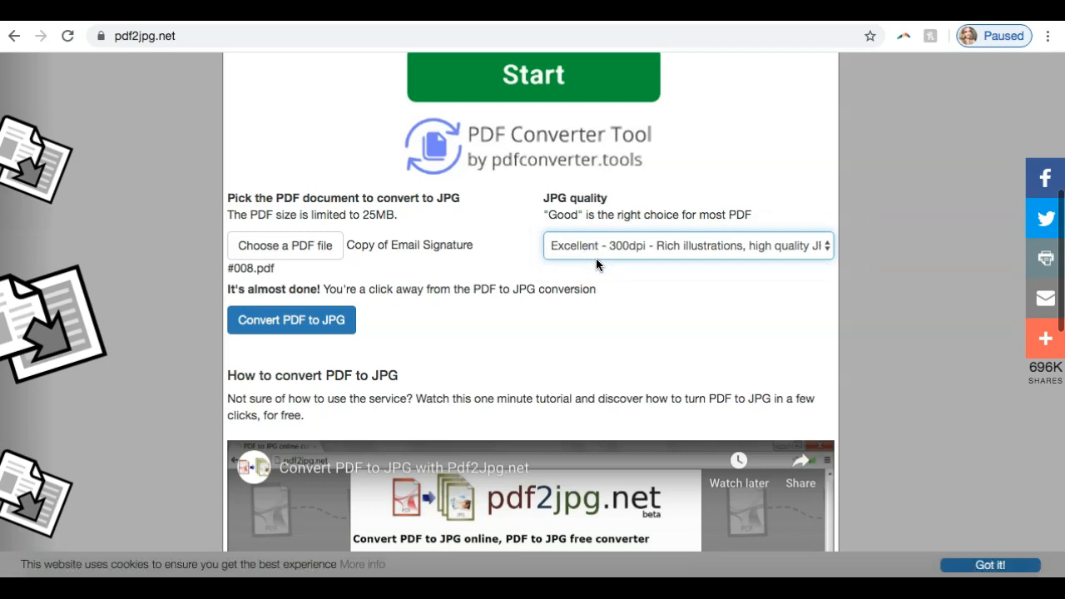
click(290, 324)
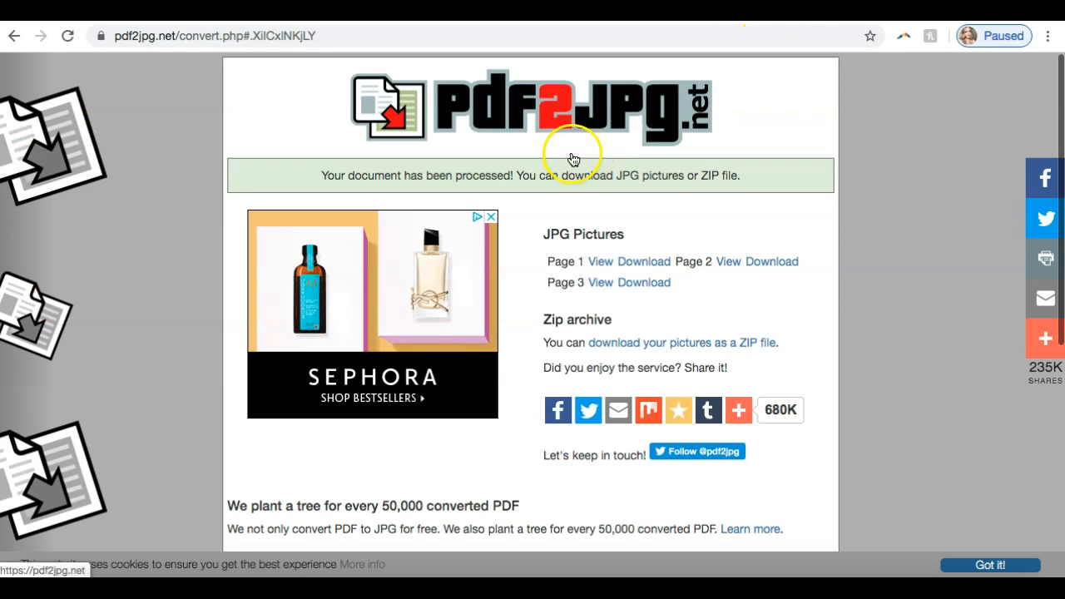
Step: Download the converted page 1 picture and save it as a JPEG image
click(642, 263)
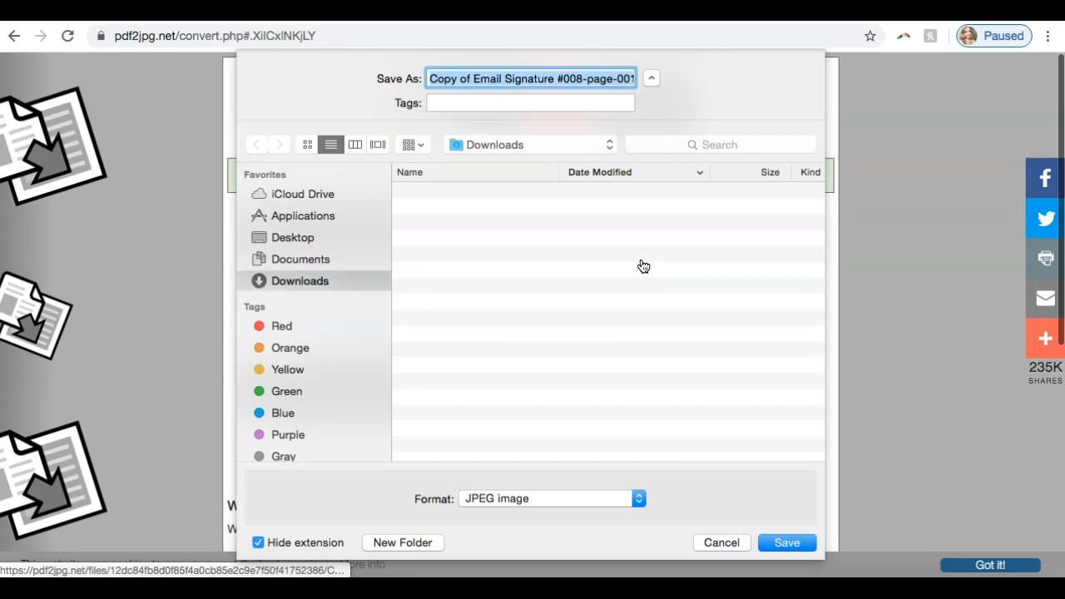
click(775, 544)
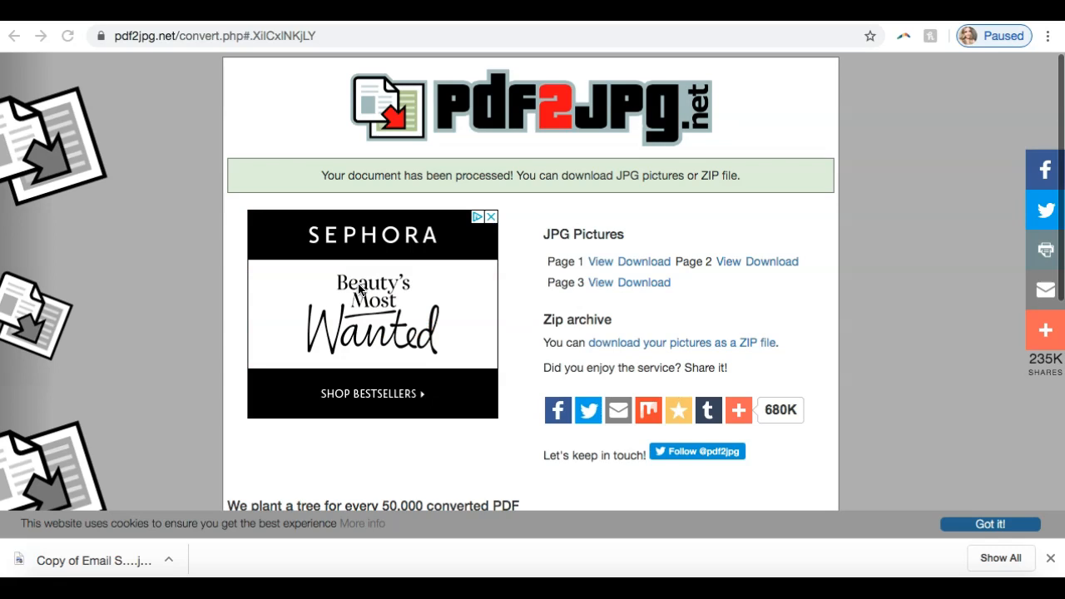
Step: Open the downloaded signature JPG, shrink and reposition its preview window to inspect the whole image, and close it
click(148, 559)
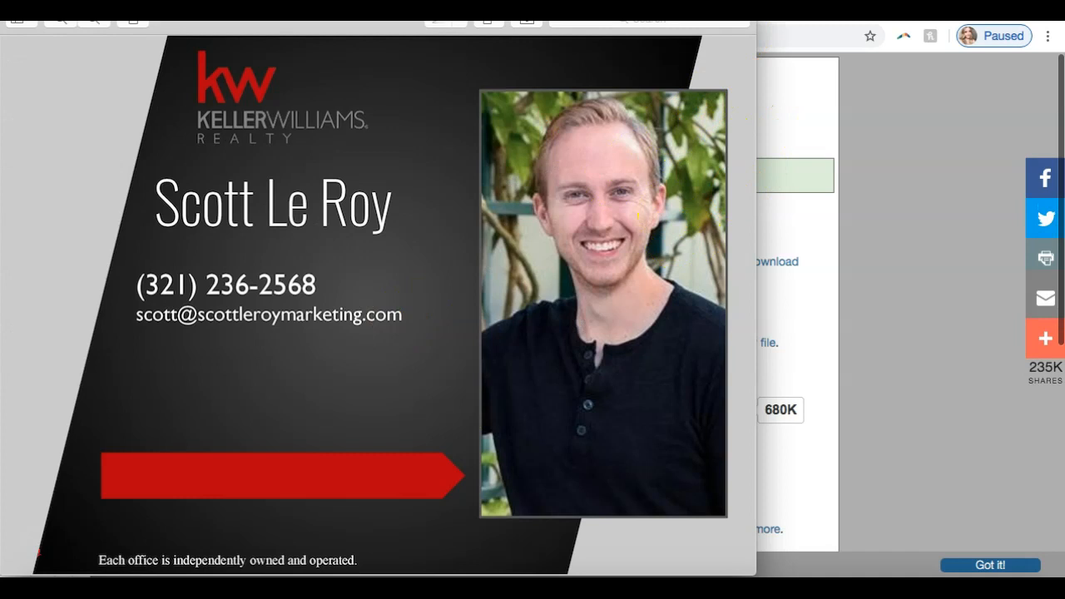
drag(752, 3, 505, 185)
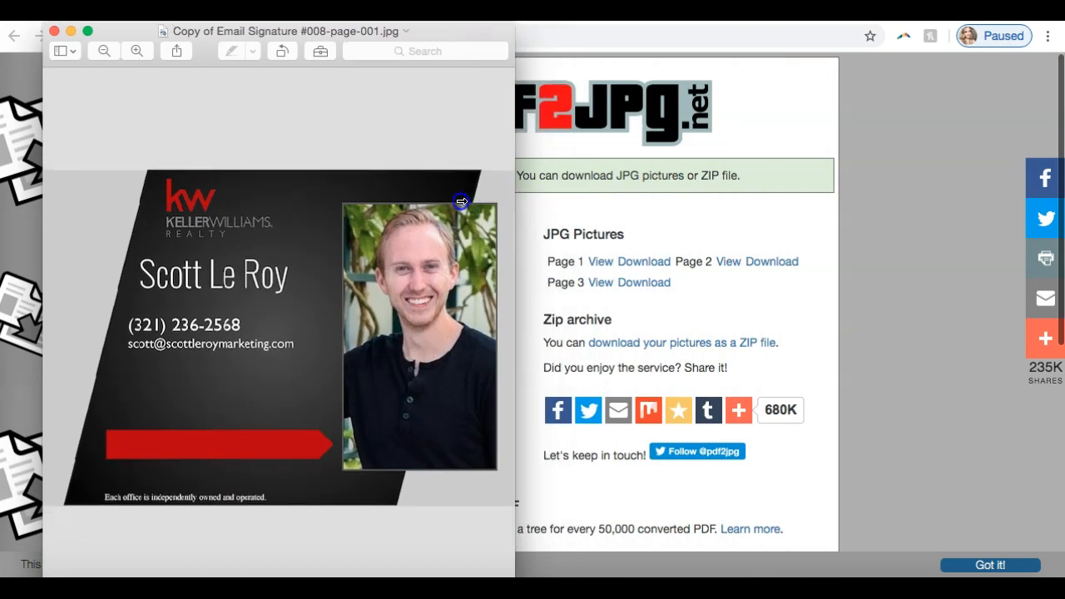
drag(496, 25, 427, 88)
drag(499, 92, 683, 107)
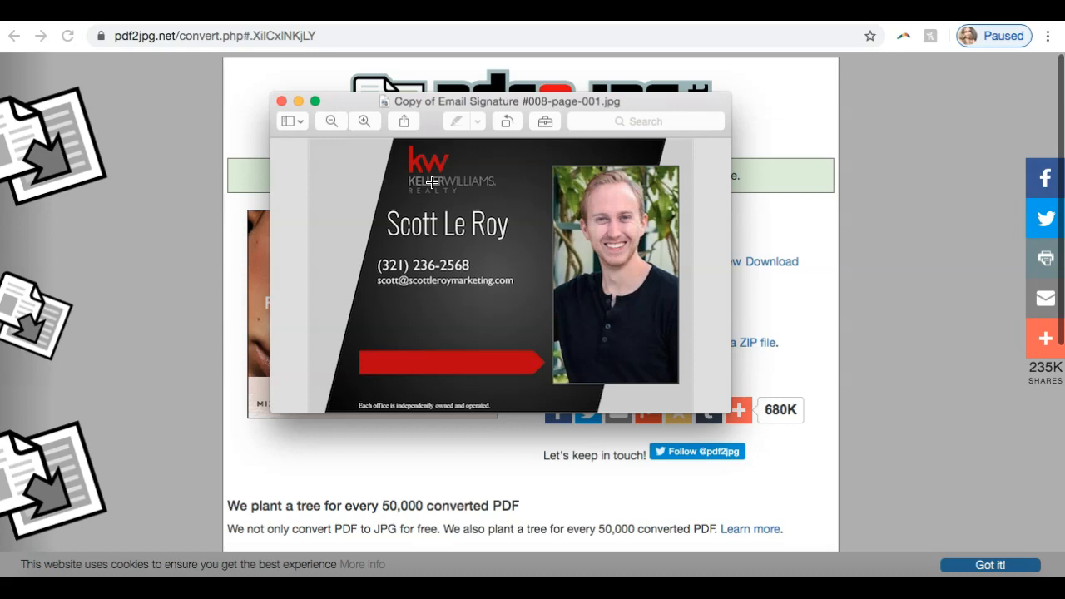
click(281, 102)
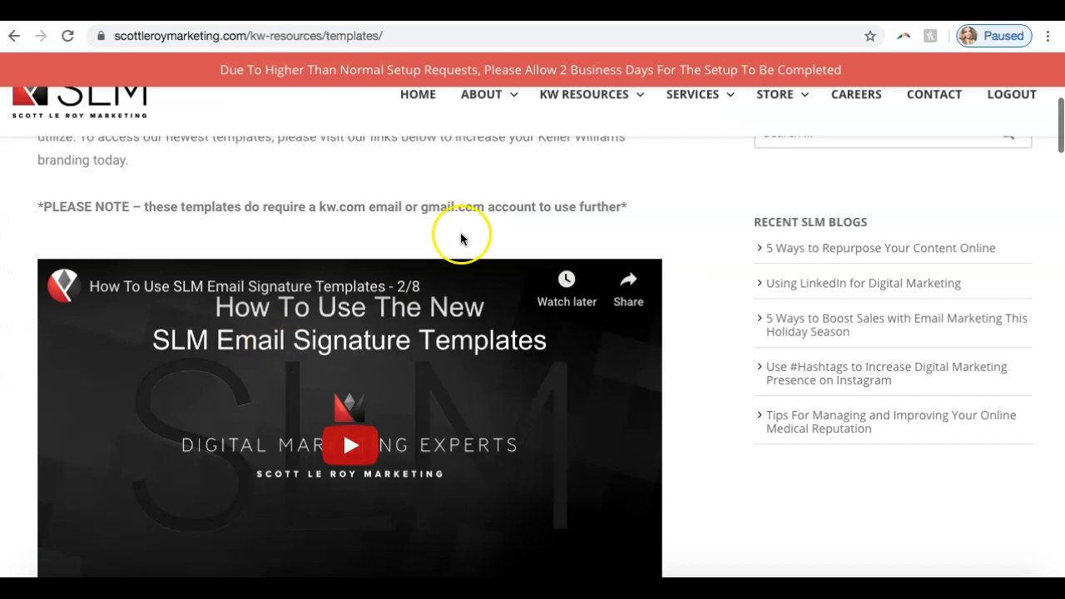
Step: Return to the Scott Le Roy Marketing templates page and review the tutorial video, the signature linking notice and the template categories
scroll(464, 242, down, 7)
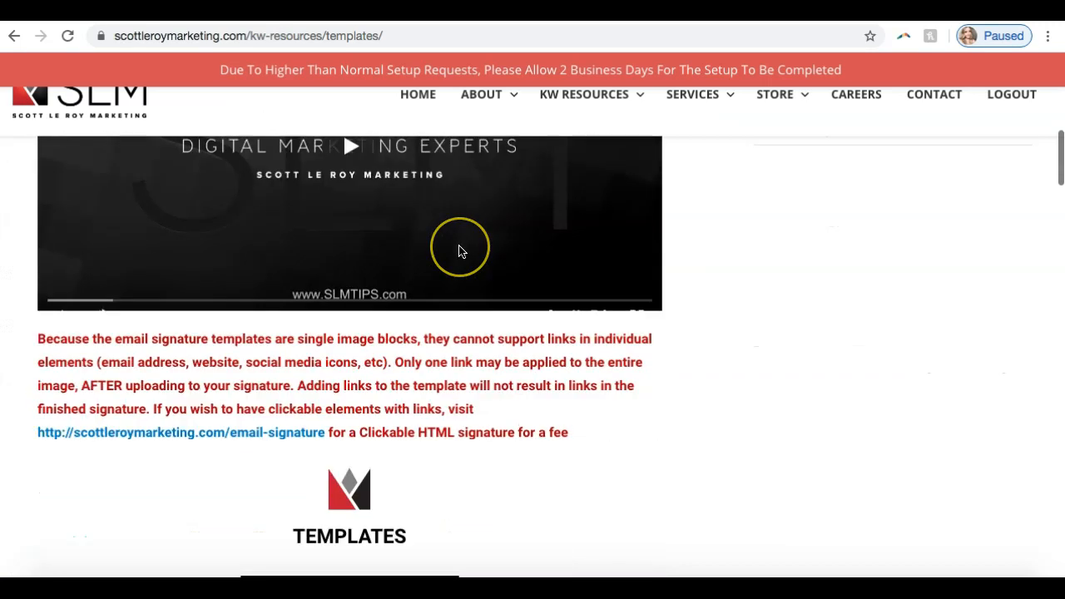
scroll(458, 252, down, 3)
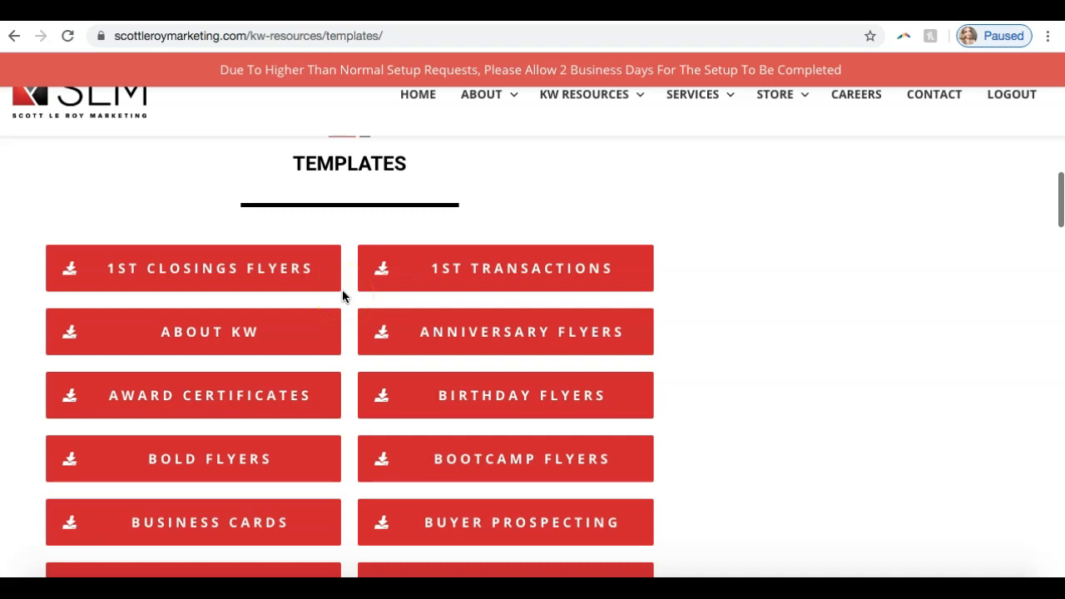
scroll(482, 182, up, 8)
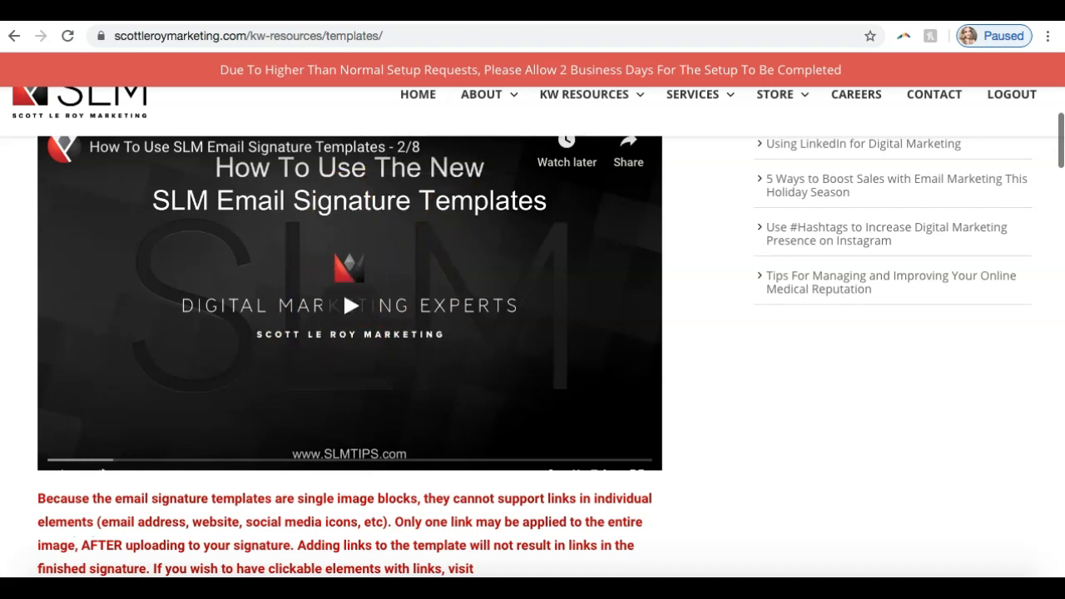
scroll(465, 458, down, 5)
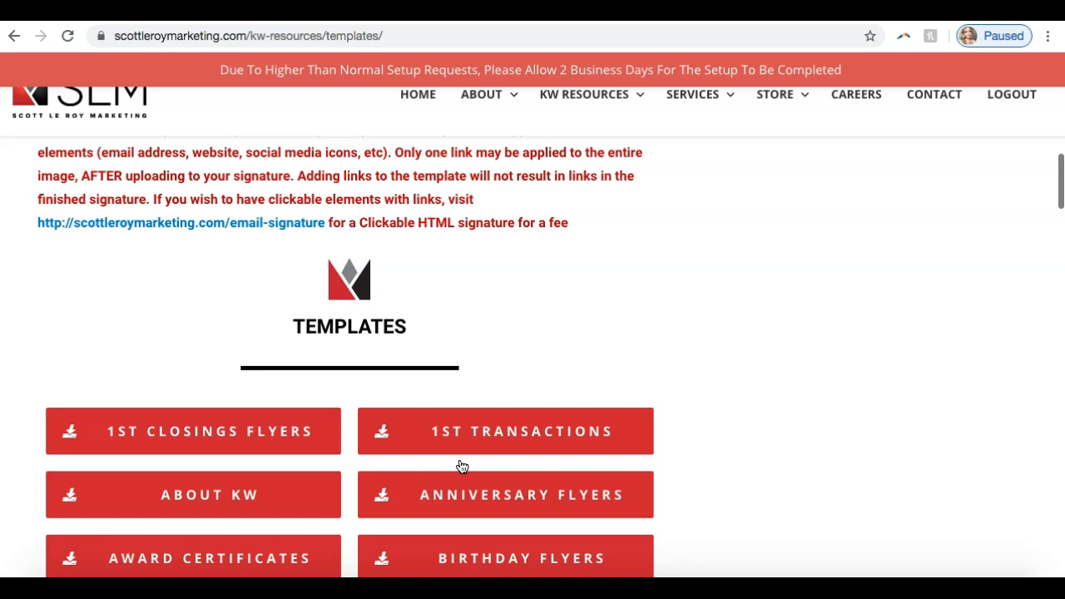
scroll(462, 466, up, 3)
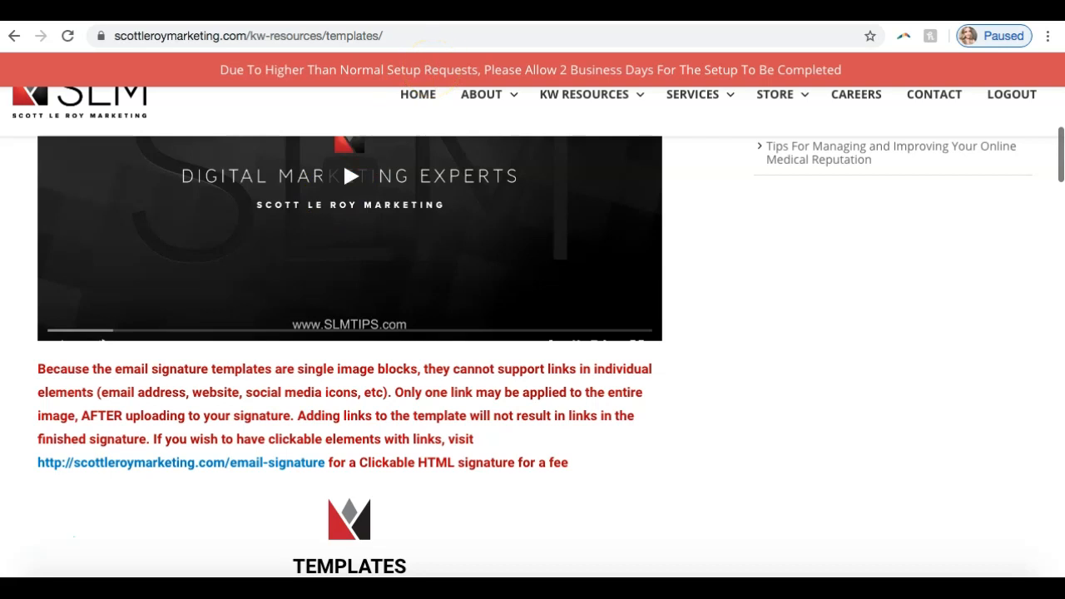
Step: Go to the contact section at the end of the templates page and highlight the support email address
scroll(121, 425, down, 20)
scroll(124, 418, down, 10)
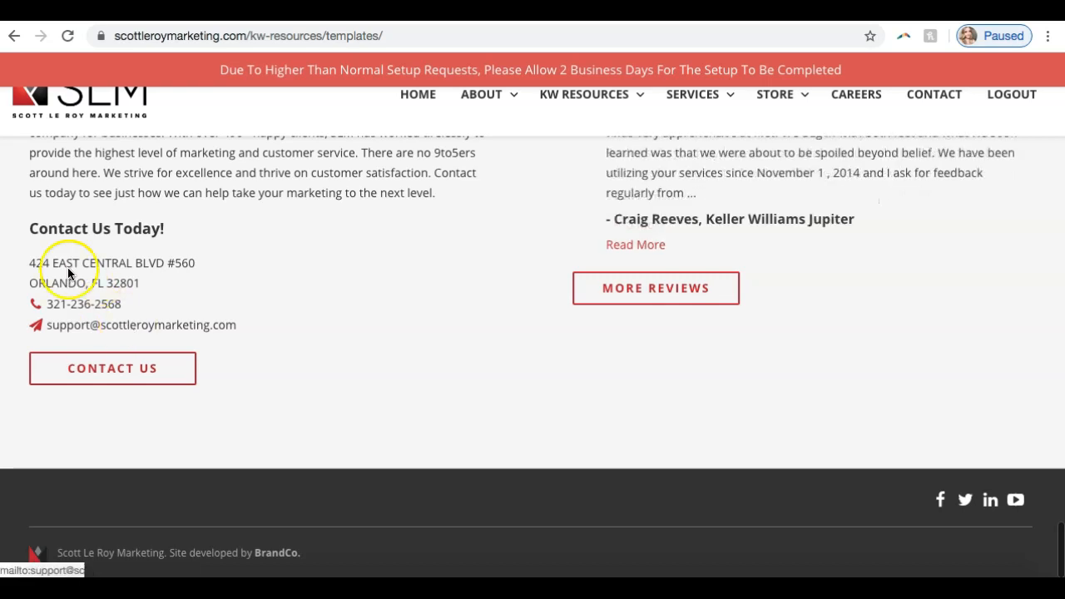
click(242, 326)
drag(242, 326, 44, 316)
click(234, 264)
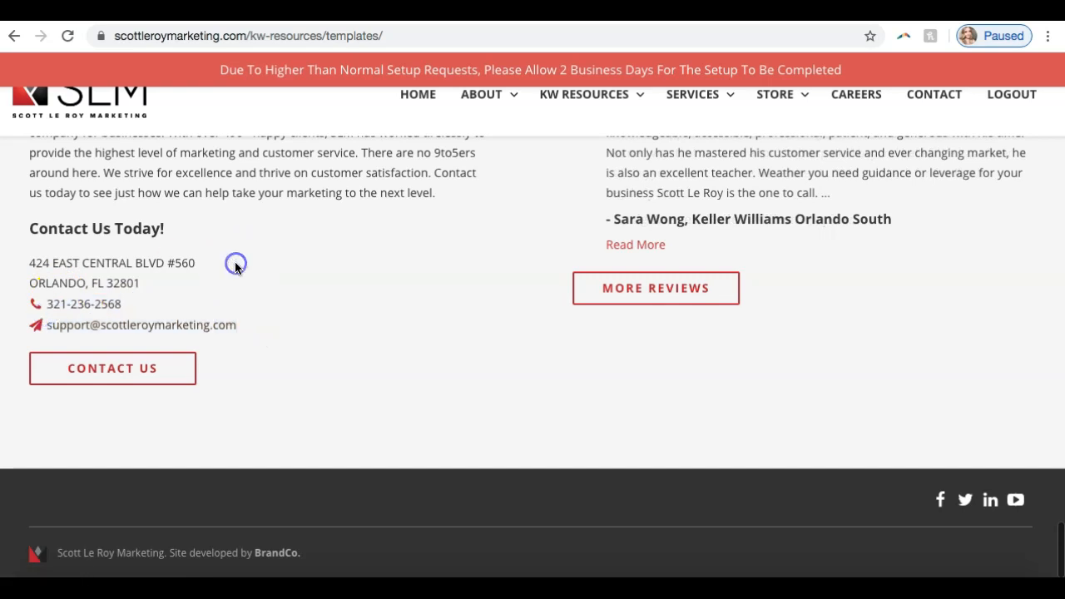